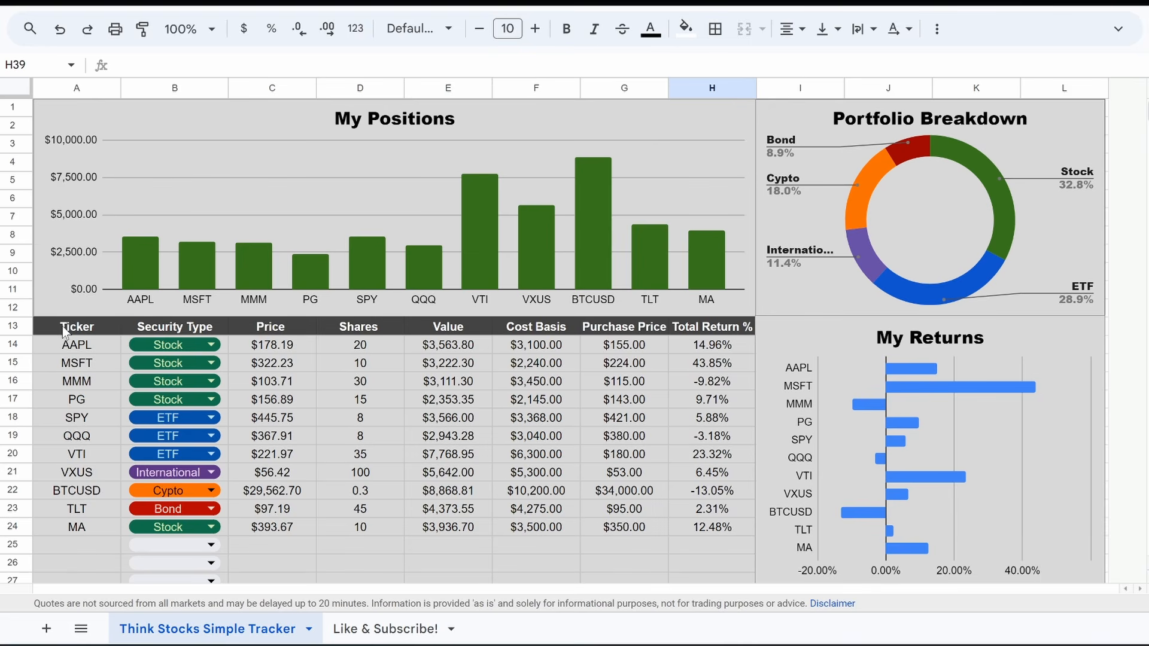
- Examine the positions table, the price formula and share count for AAPL, and the My Positions chart
{"action": "left_click_drag", "start_coordinate": [64, 329], "coordinate": [716, 491]}
{"action": "scroll", "coordinate": [716, 491], "scroll_direction": "up", "scroll_amount": 2}
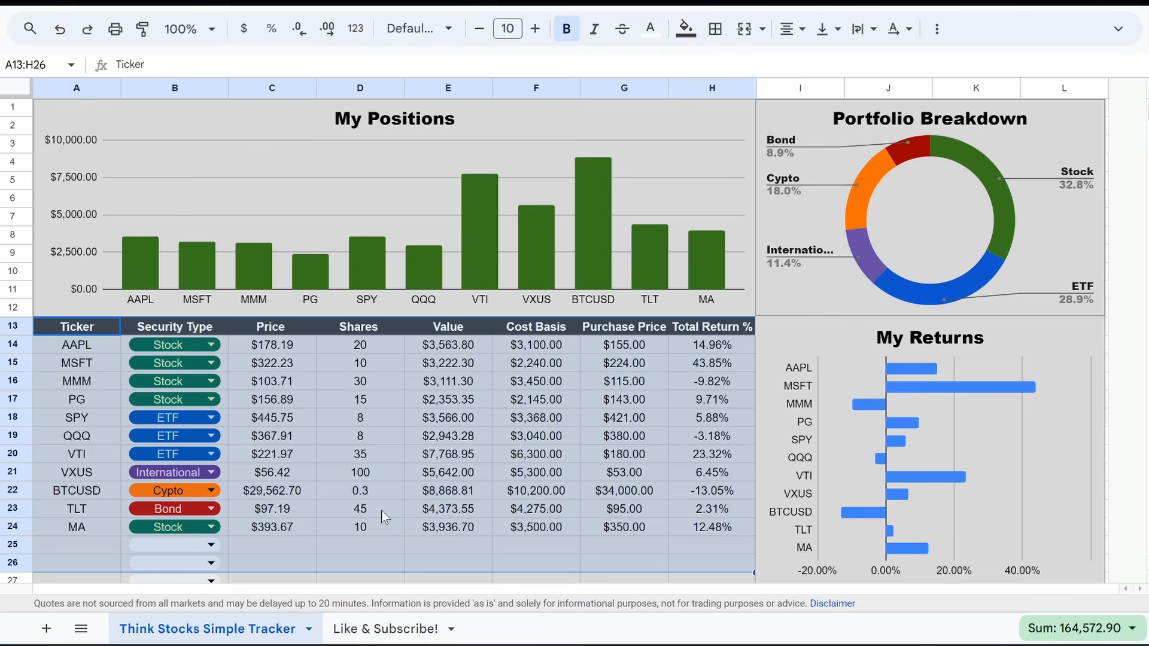
{"action": "left_click", "coordinate": [409, 550]}
{"action": "left_click", "coordinate": [283, 333]}
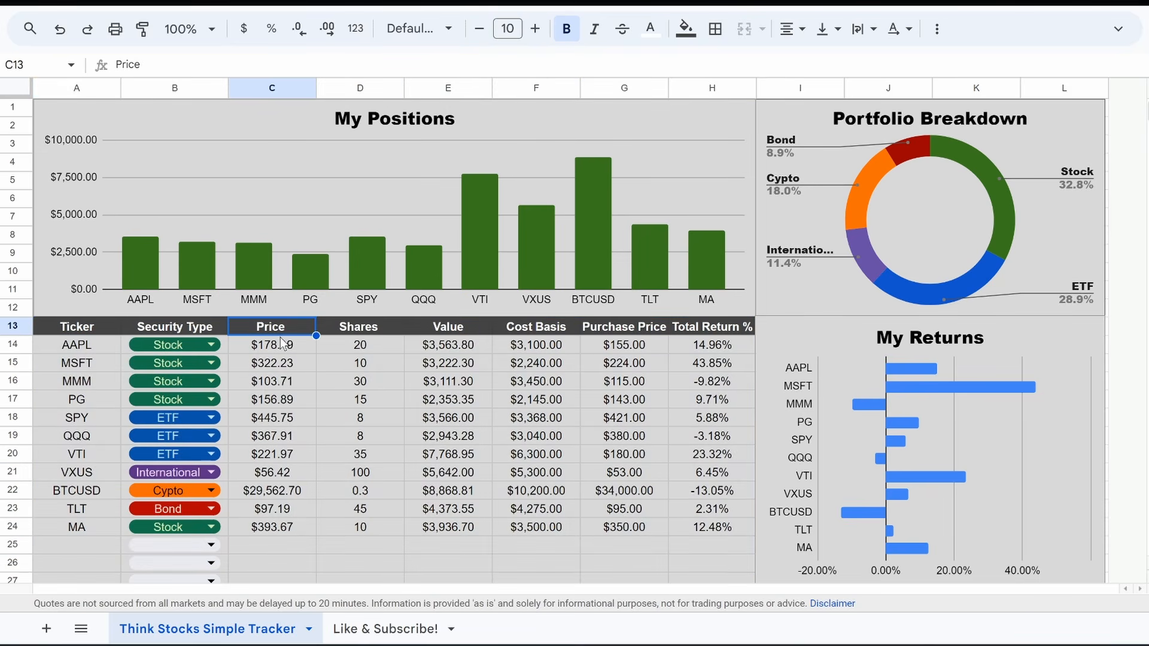
{"action": "left_click", "coordinate": [276, 347]}
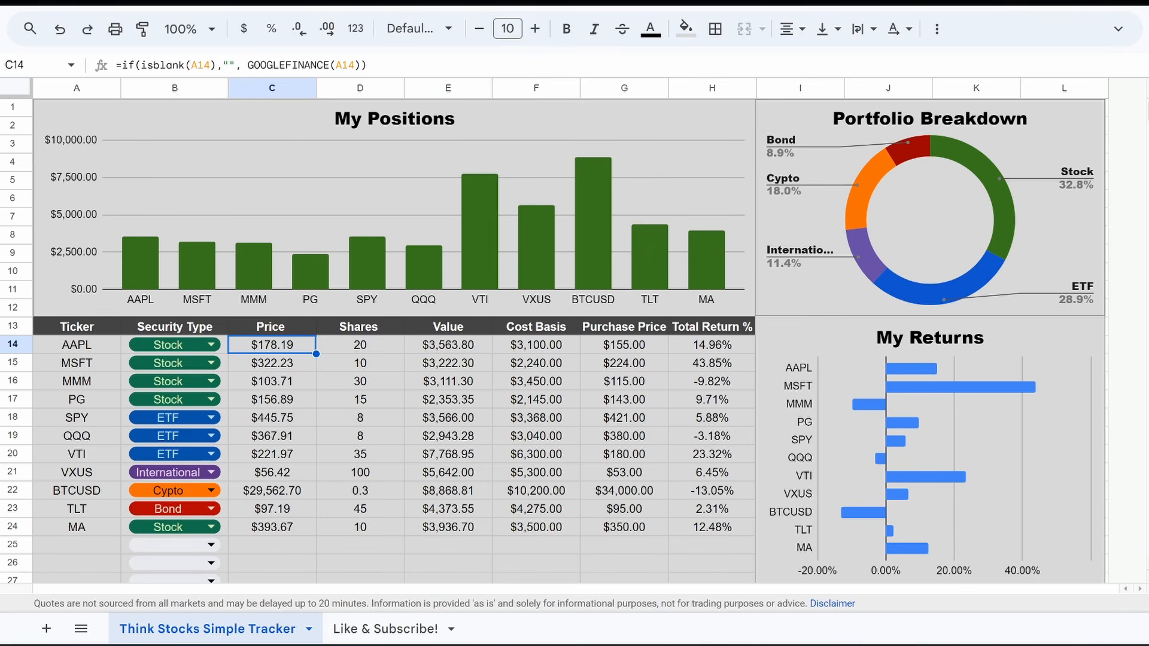
{"action": "left_click", "coordinate": [361, 343]}
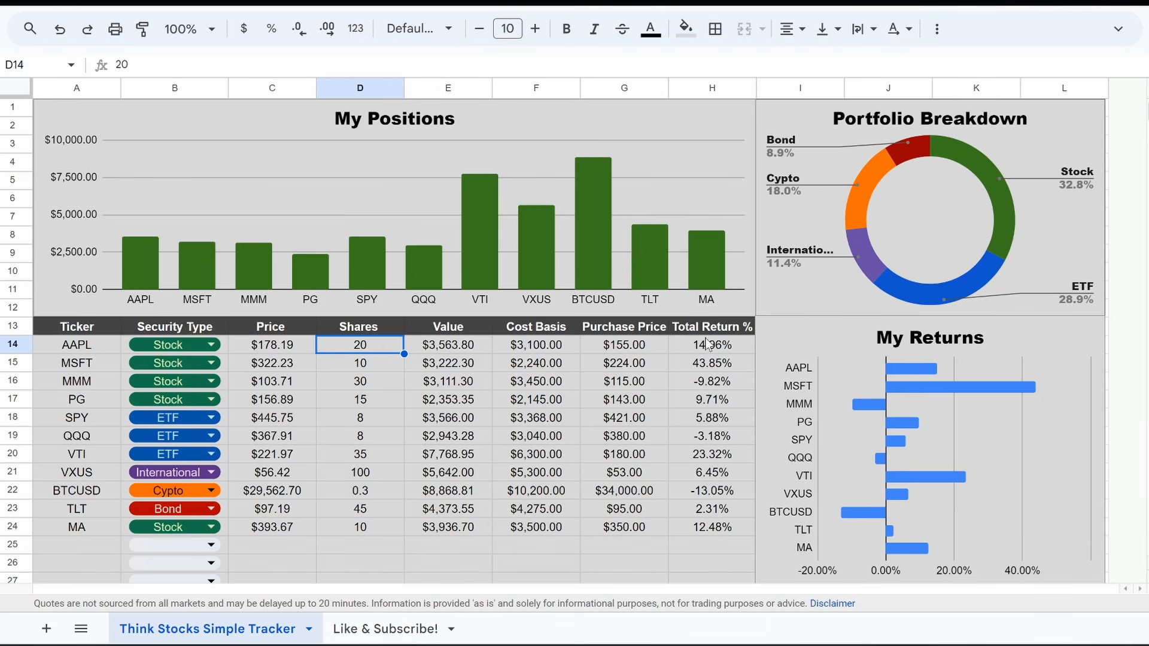
{"action": "left_click", "coordinate": [408, 192]}
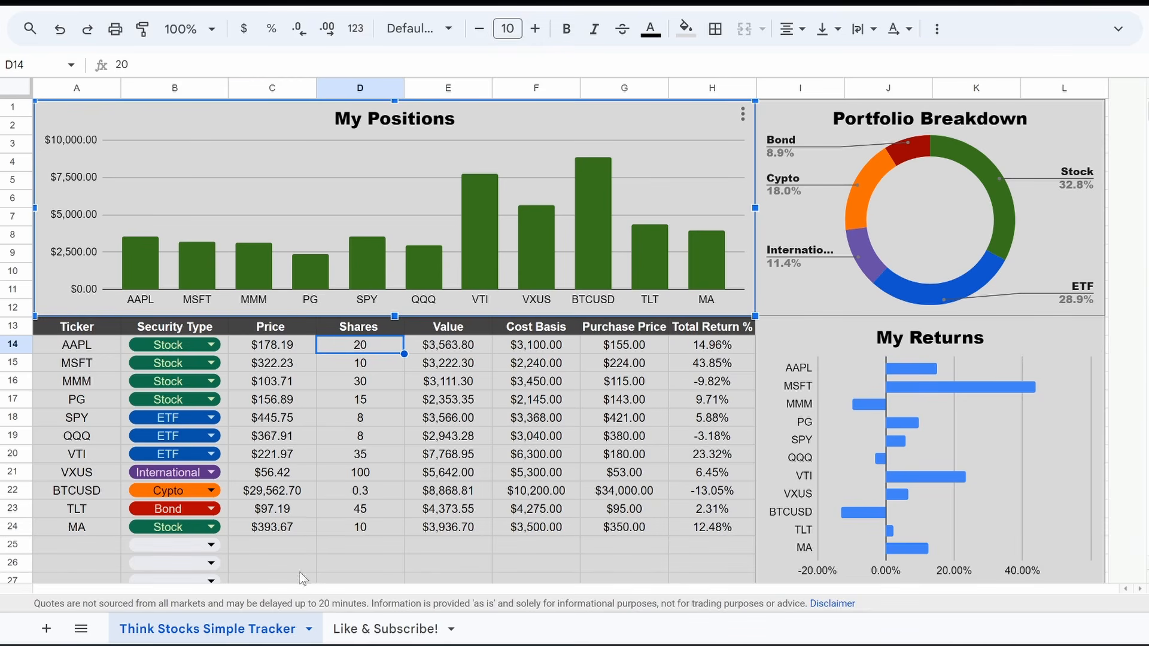
- Add ticker SCHD in row 25 with security type ETF and 10 shares
{"action": "left_click", "coordinate": [70, 535]}
{"action": "left_click", "coordinate": [73, 544]}
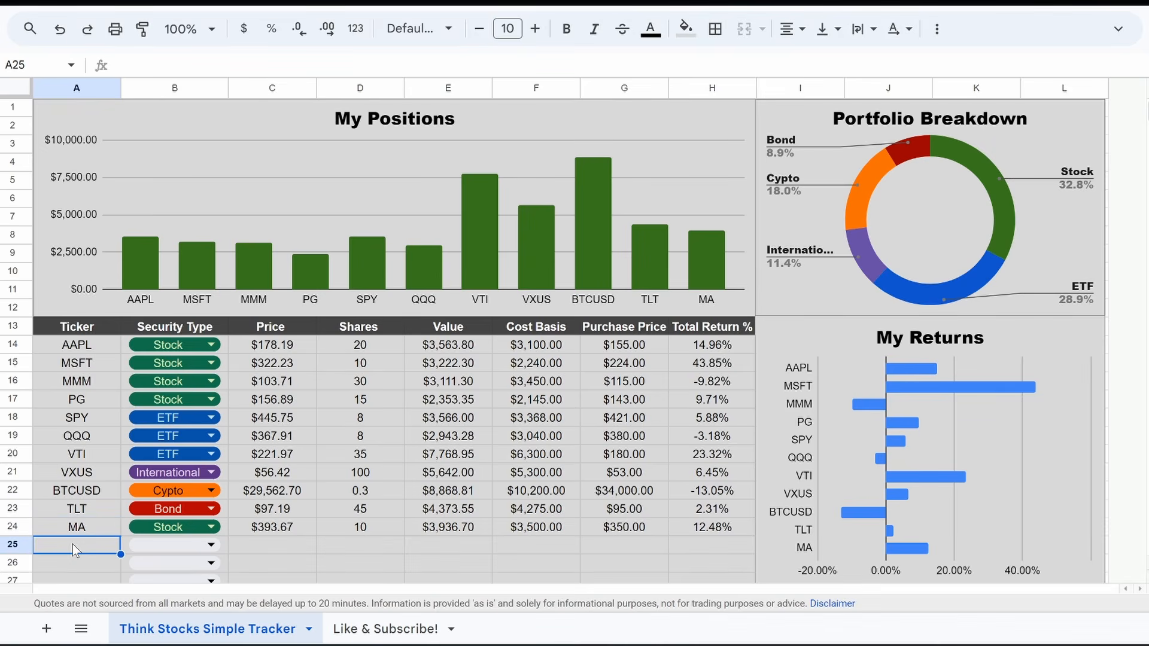
{"action": "type", "text": "SCHD"}
{"action": "left_click", "coordinate": [216, 545]}
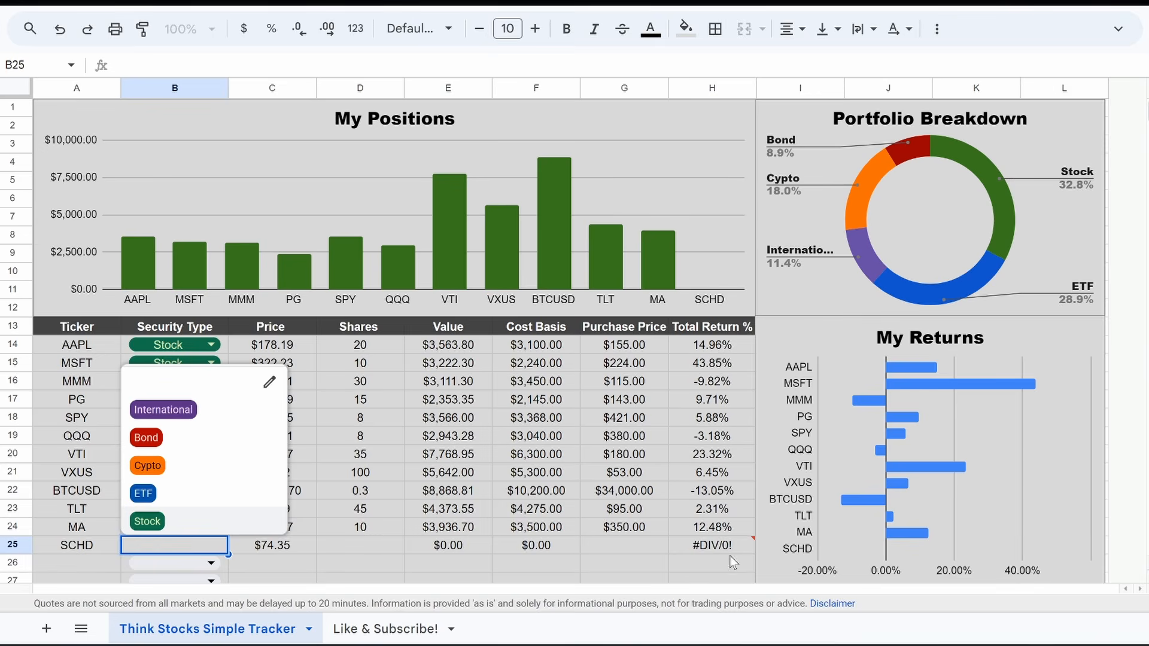
{"action": "left_click", "coordinate": [160, 494]}
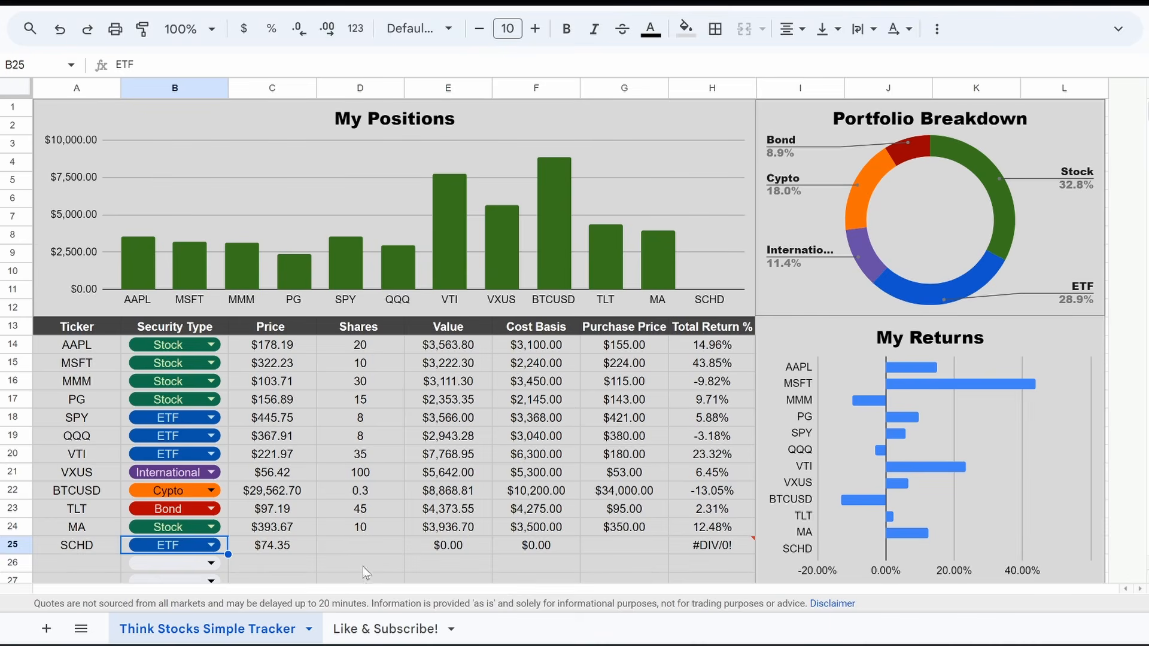
{"action": "left_click", "coordinate": [384, 547]}
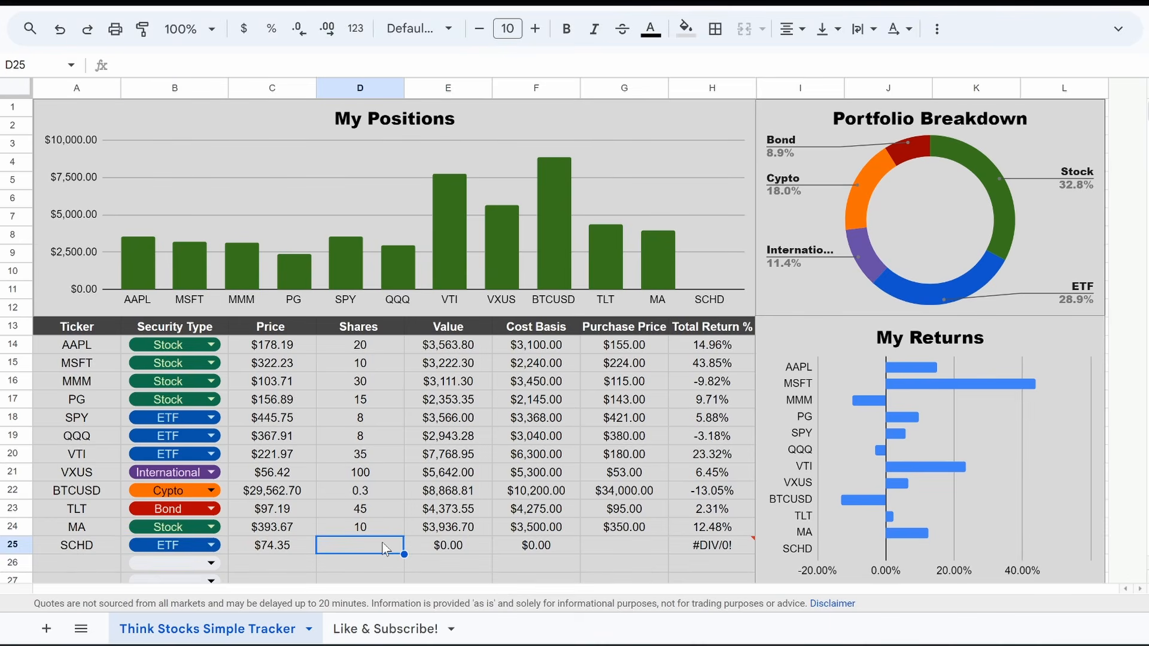
{"action": "type", "text": "10"}
{"action": "key", "text": "Return"}
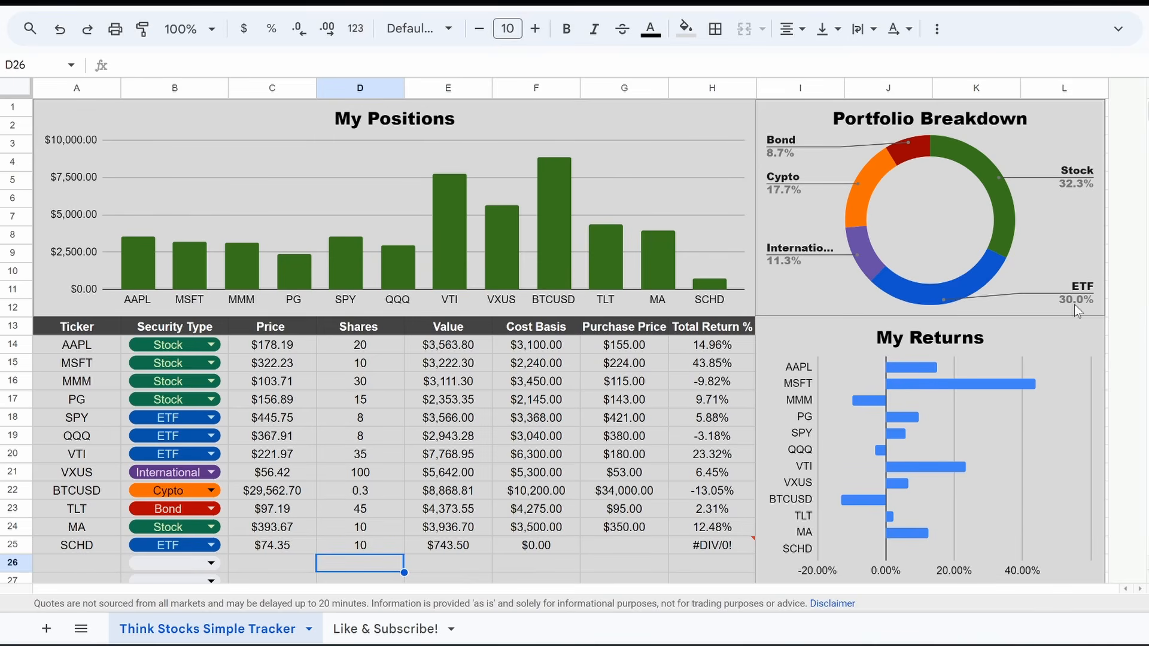
- Set the purchase price of SCHD in G25 to 70
{"action": "left_click", "coordinate": [627, 548]}
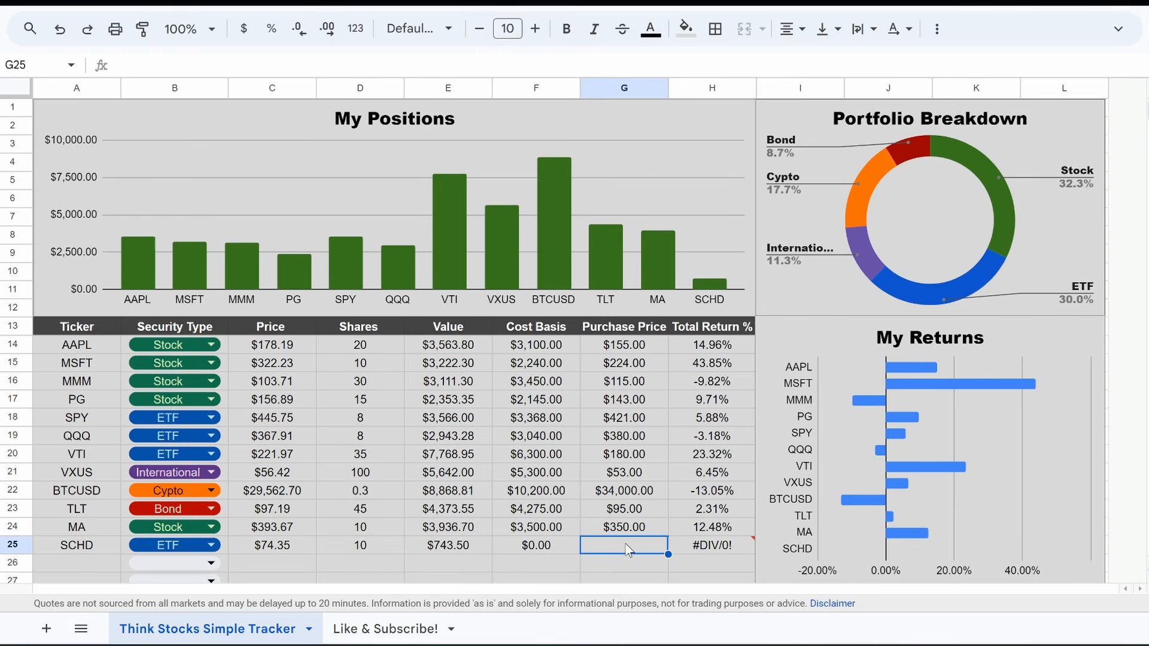
{"action": "type", "text": "70"}
{"action": "key", "text": "Return"}
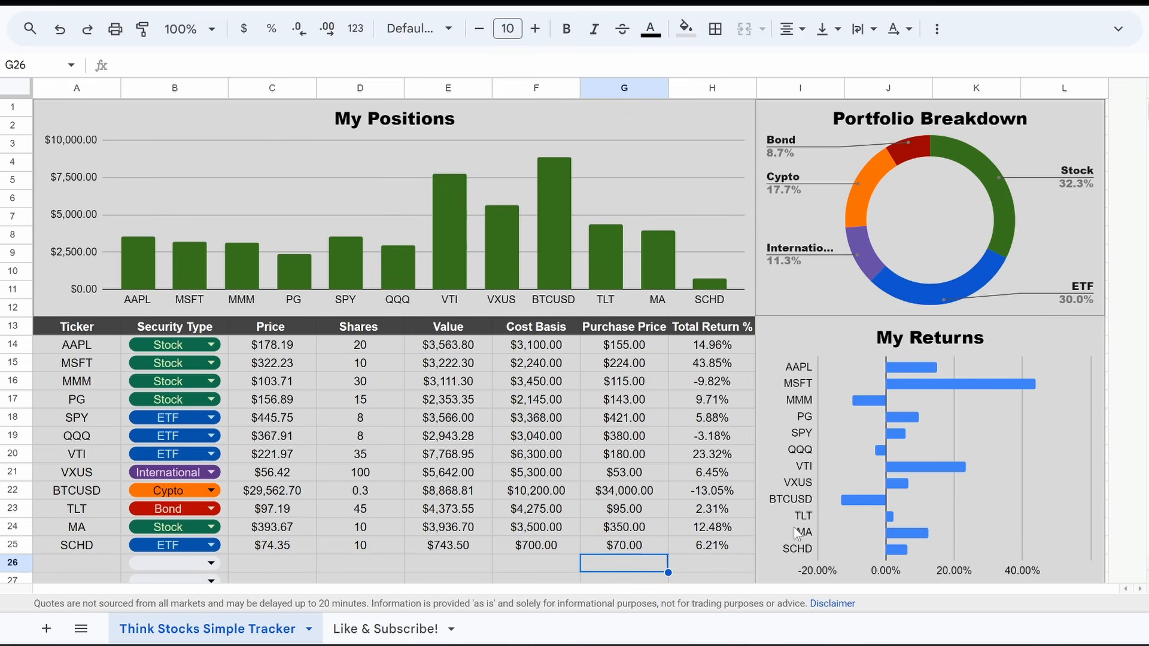
- Change the purchase price of SCHD in G25 to 80
{"action": "left_click", "coordinate": [628, 552]}
{"action": "type", "text": "80"}
{"action": "key", "text": "Return"}
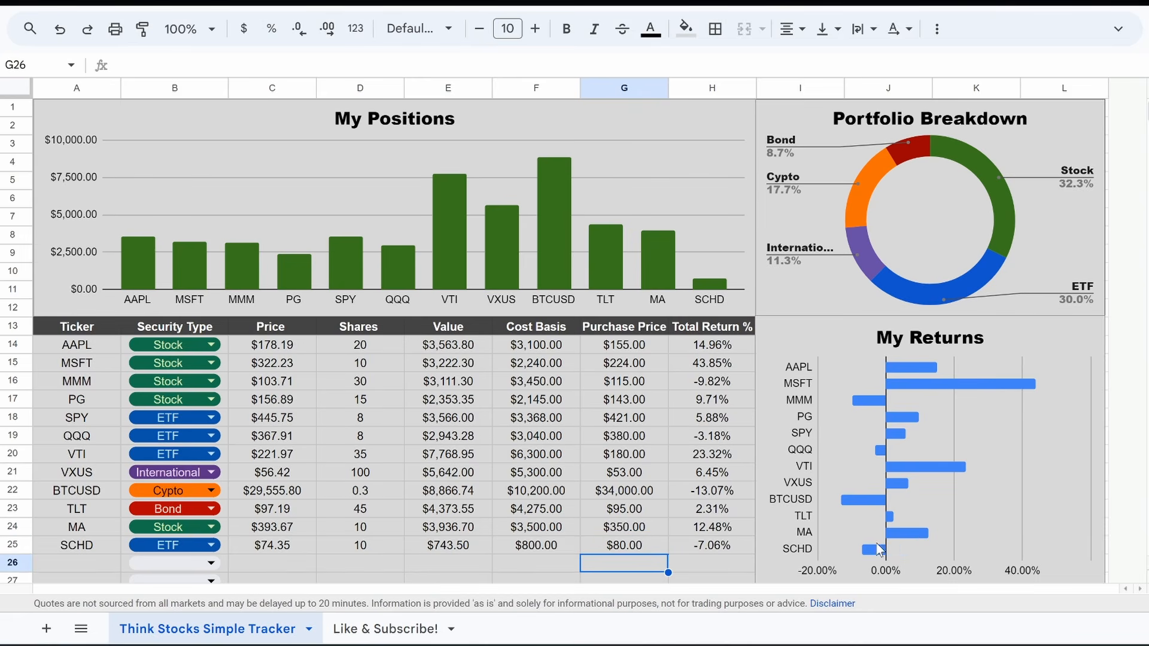
- Change the number of SCHD shares in D25 to 1000
{"action": "left_click", "coordinate": [364, 546]}
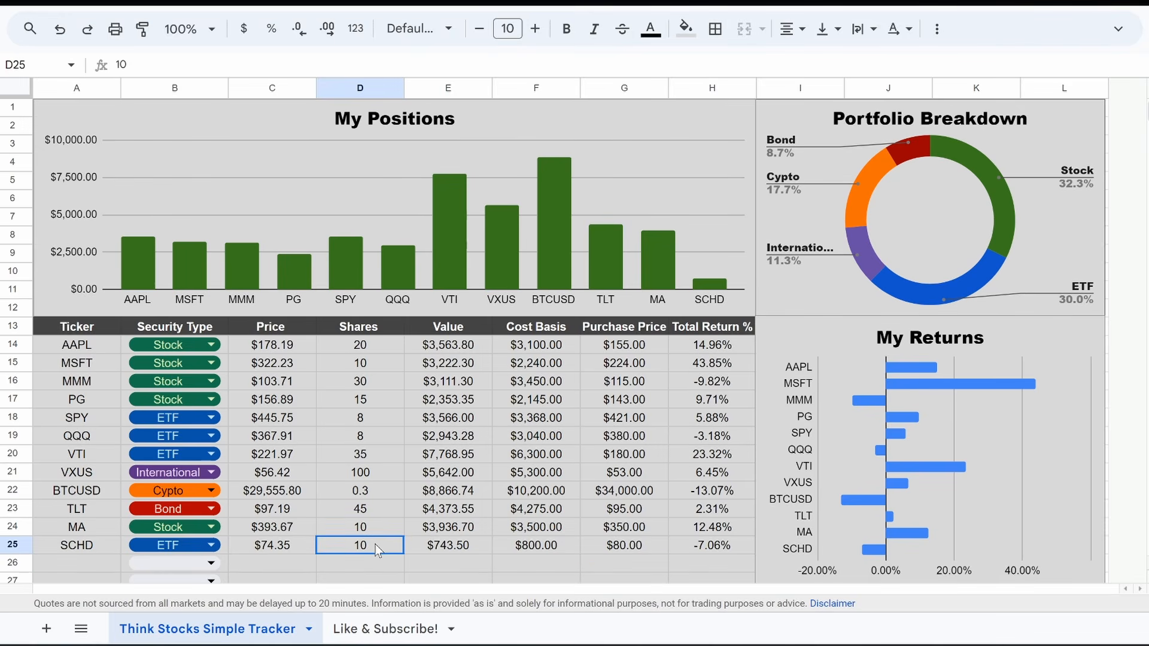
{"action": "double_click", "coordinate": [377, 551]}
{"action": "type", "text": "00"}
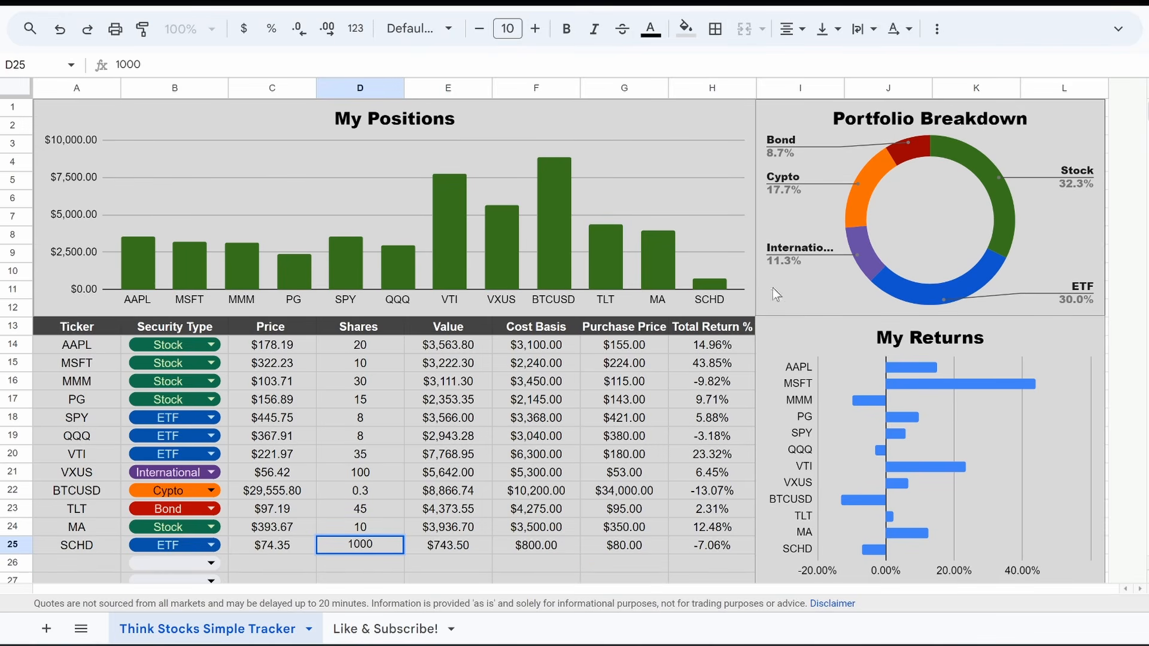
{"action": "left_click", "coordinate": [377, 560]}
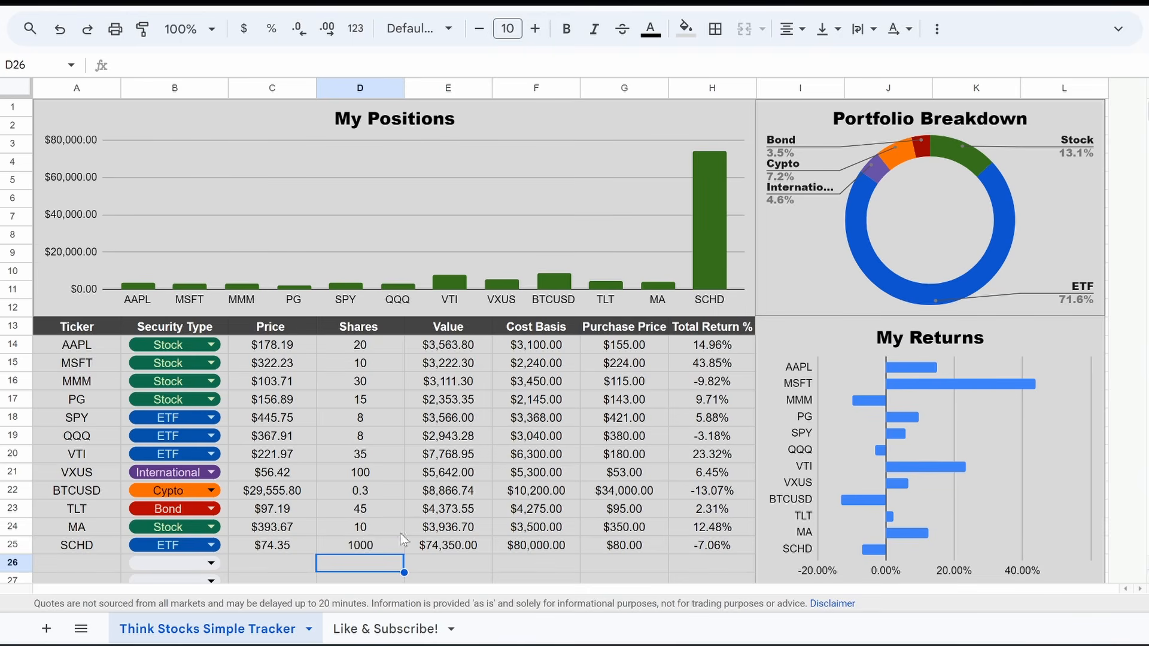
- Set the number of SCHD shares in D25 back to 10
{"action": "left_click", "coordinate": [359, 539]}
{"action": "type", "text": "10"}
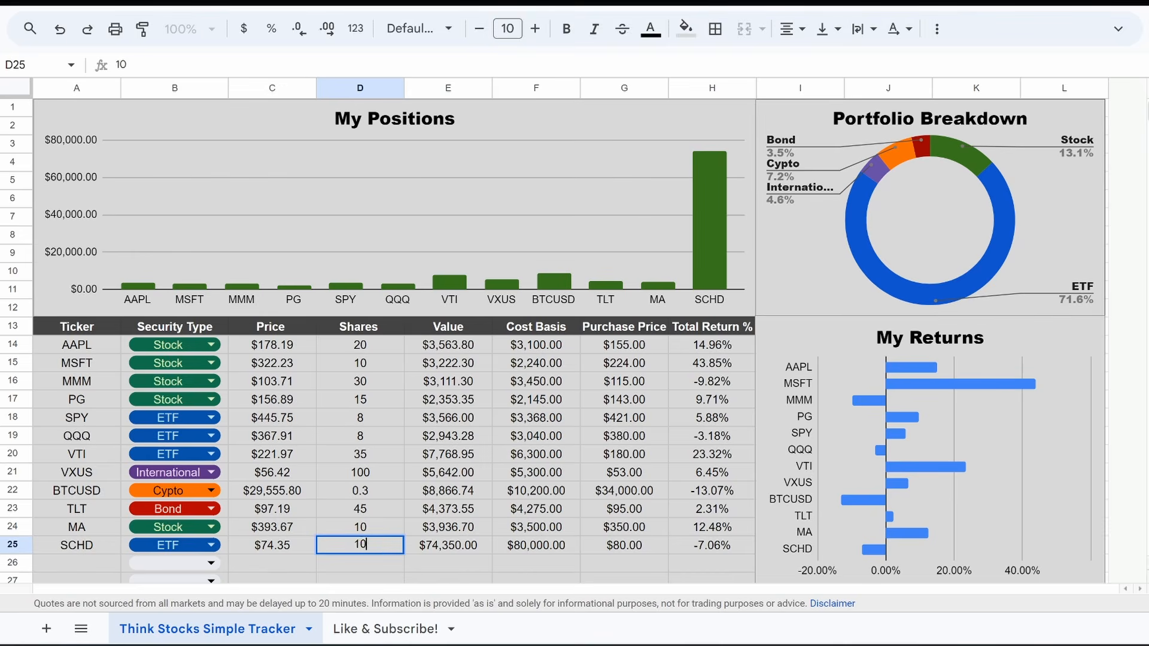
{"action": "key", "text": "Return"}
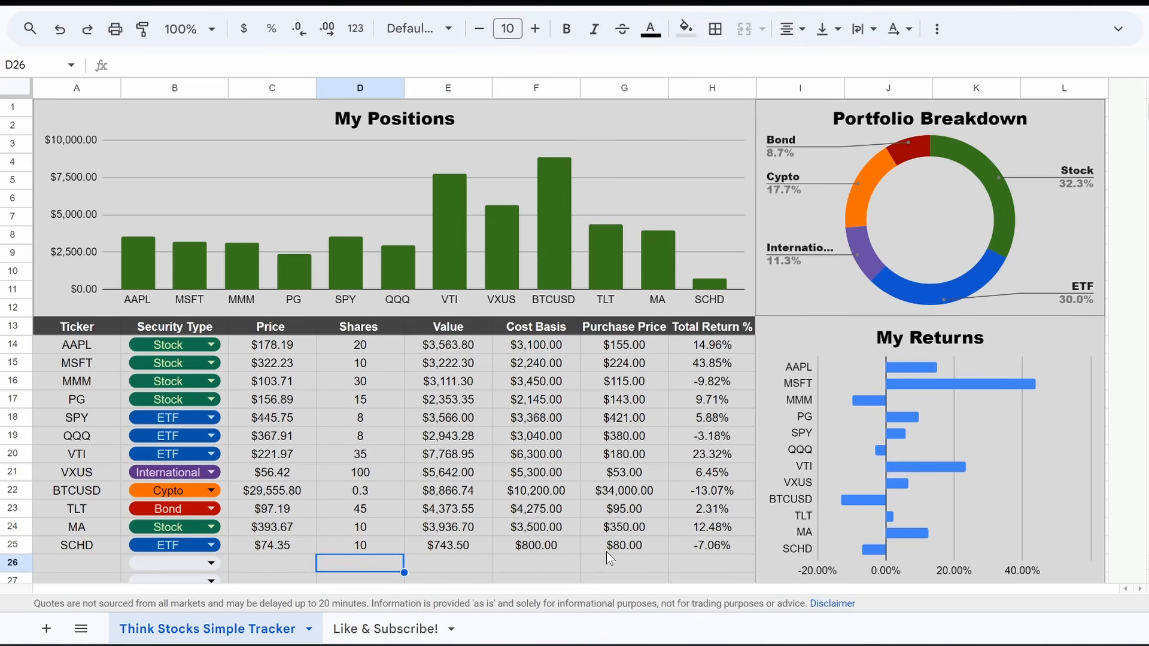
- Copy the header row A13:H13 of the tracker into the Like & Subscribe! sheet, starting at A1
{"action": "left_click_drag", "start_coordinate": [81, 326], "coordinate": [691, 328]}
{"action": "key", "text": "ctrl+c"}
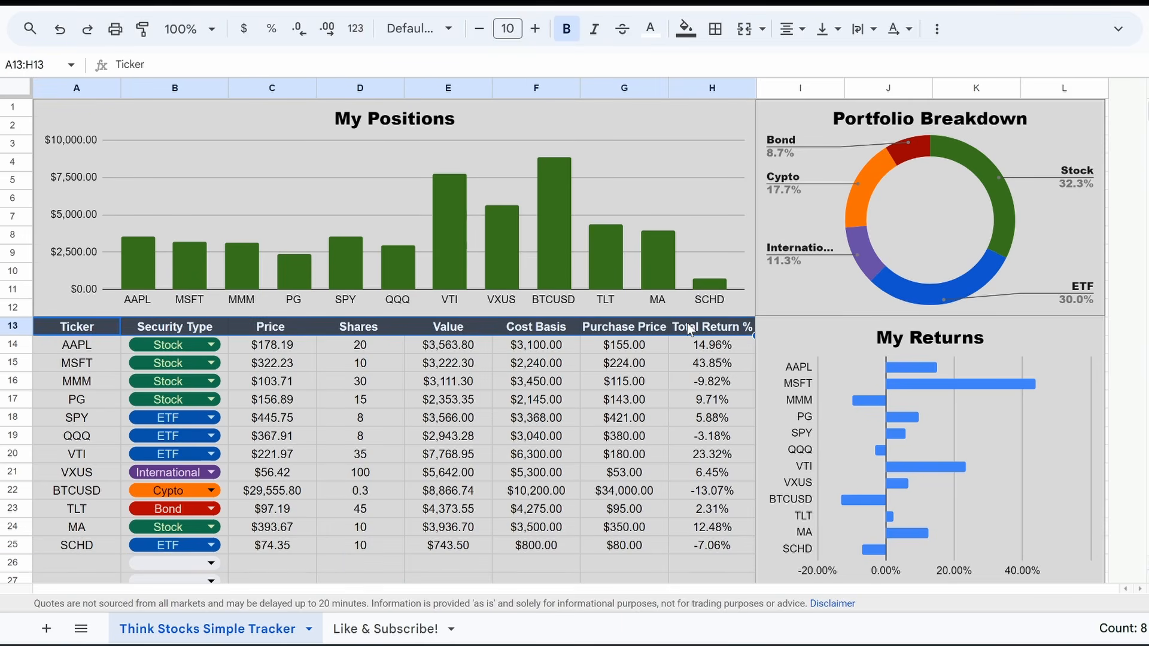
{"action": "left_click", "coordinate": [375, 639]}
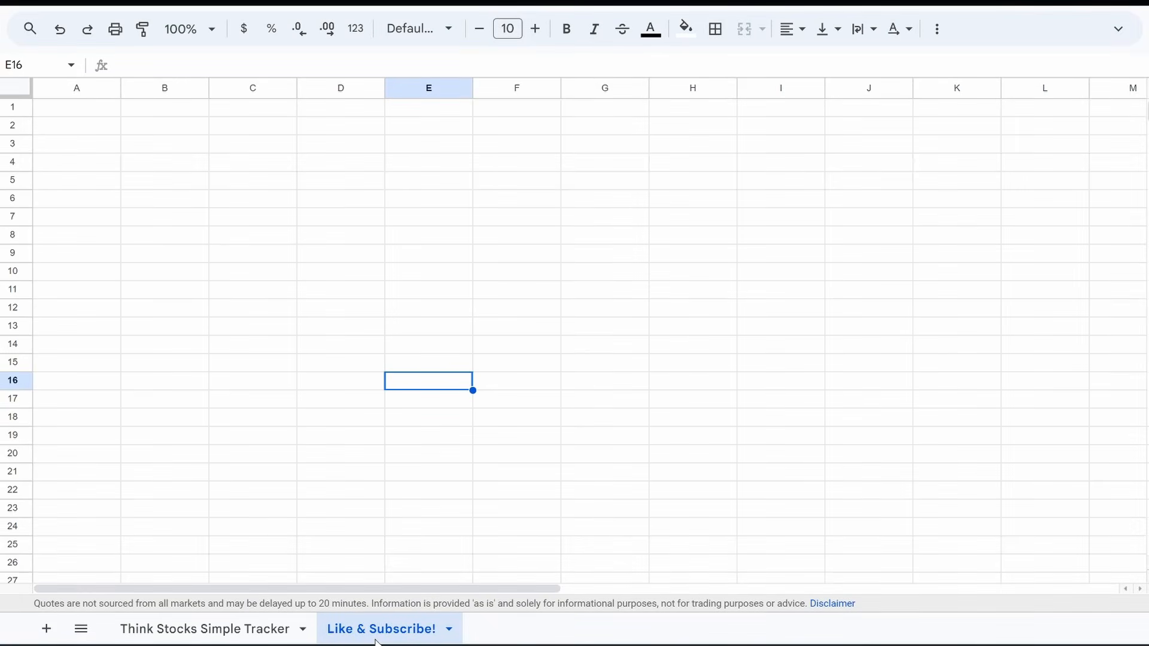
{"action": "left_click", "coordinate": [54, 111]}
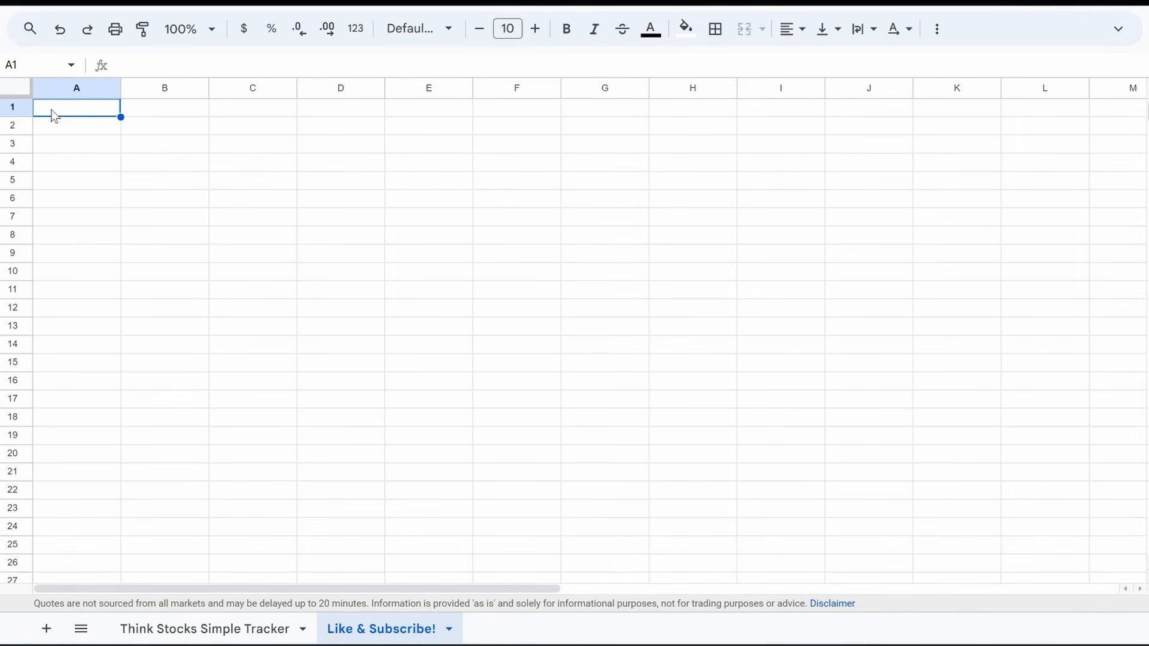
{"action": "key", "text": "ctrl+v"}
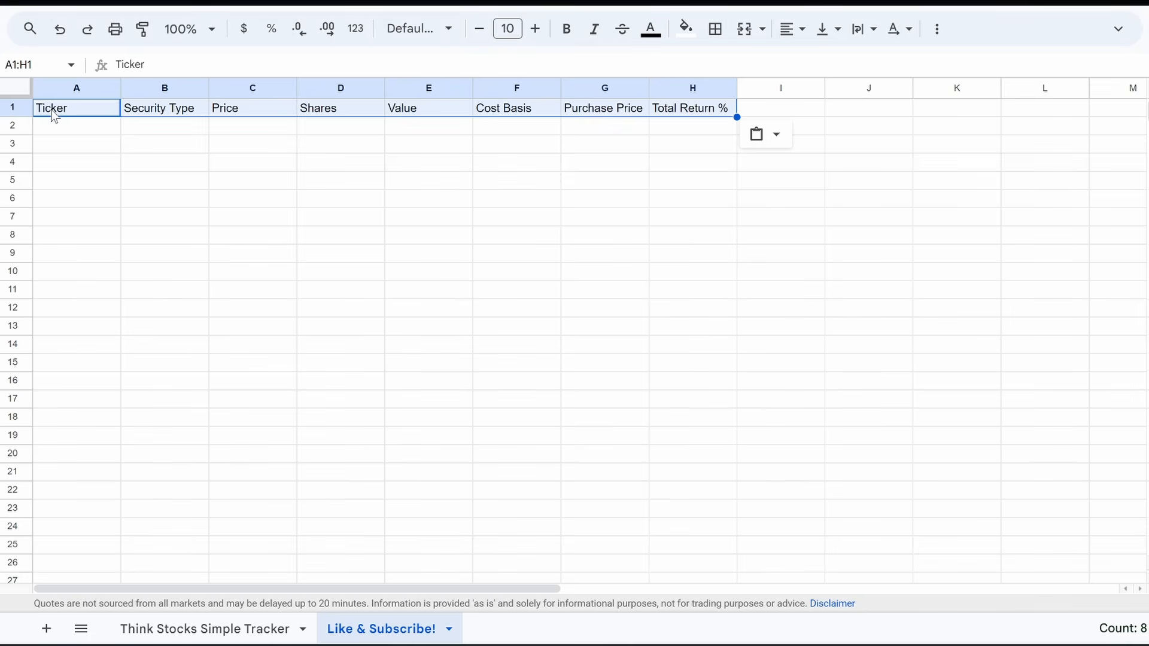
{"action": "left_click", "coordinate": [113, 147]}
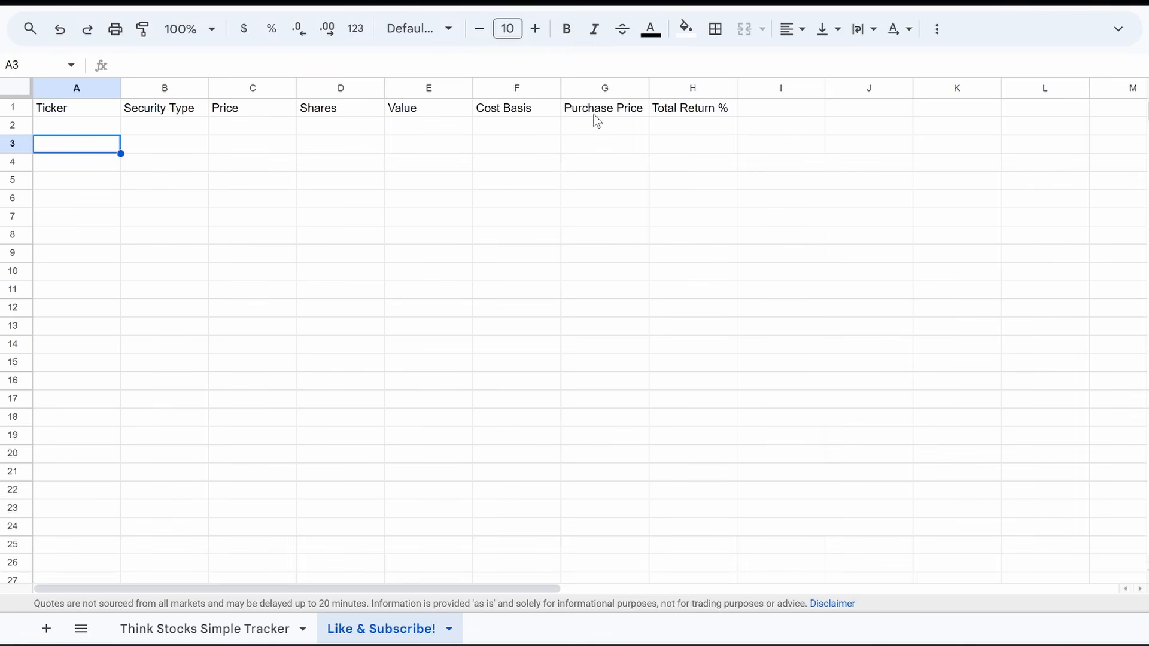
- Copy the tickers in A14:A25 of Think Stocks Simple Tracker into the Like & Subscribe! sheet, starting at A2
{"action": "left_click", "coordinate": [137, 629]}
{"action": "left_click_drag", "start_coordinate": [93, 349], "coordinate": [74, 555]}
{"action": "key", "text": "ctrl+c"}
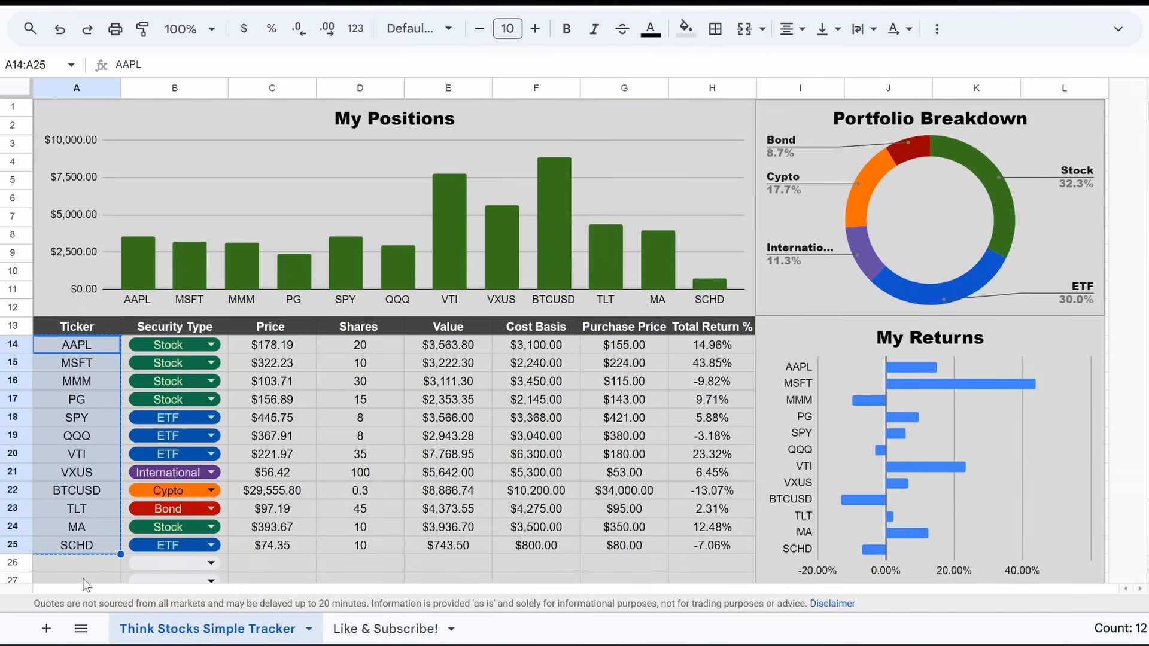
{"action": "left_click", "coordinate": [367, 628]}
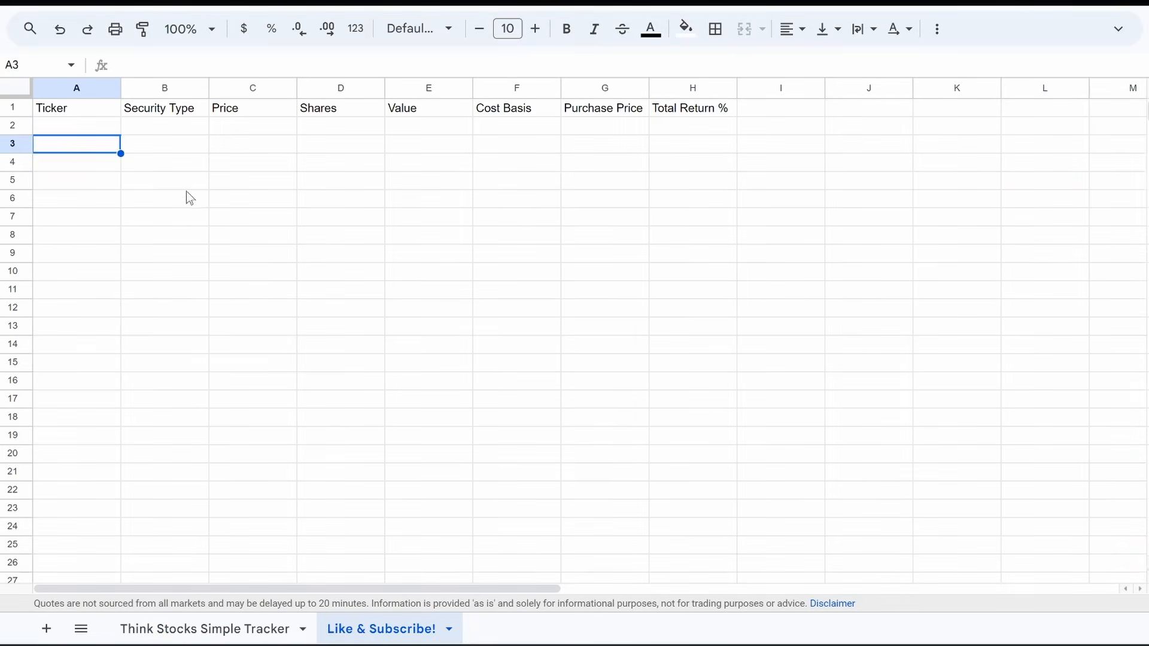
{"action": "left_click", "coordinate": [71, 135]}
{"action": "key", "text": "ctrl+v"}
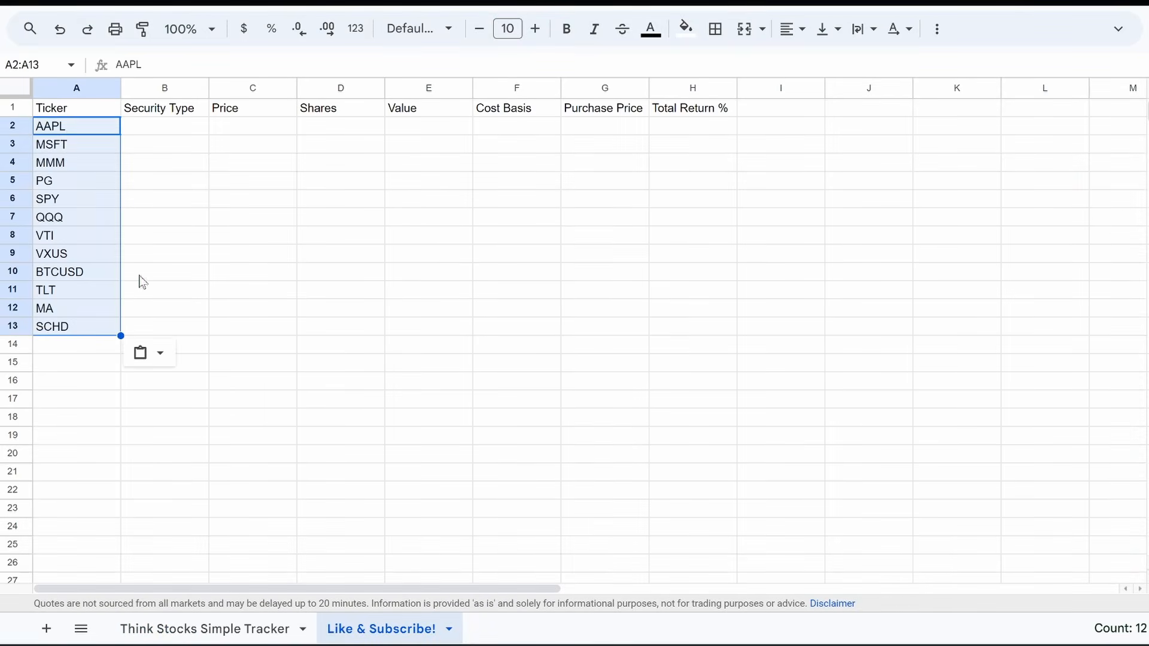
{"action": "left_click", "coordinate": [221, 278]}
- Insert a dropdown in cell B2 under Security Type
{"action": "left_click", "coordinate": [145, 132]}
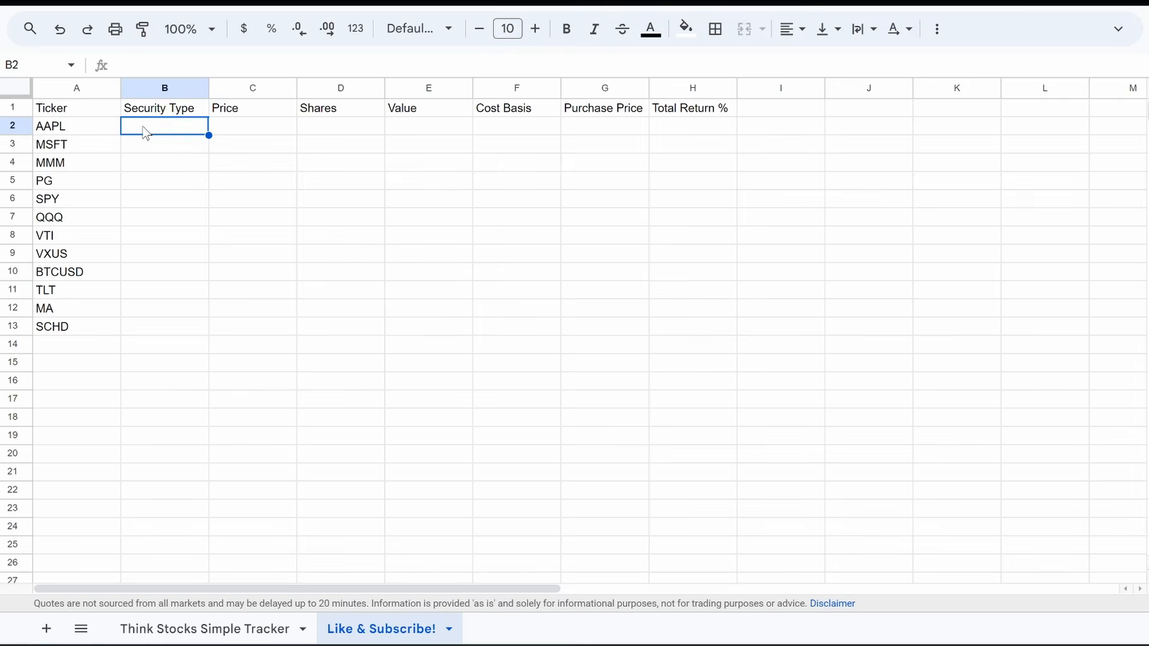
{"action": "right_click", "coordinate": [145, 133]}
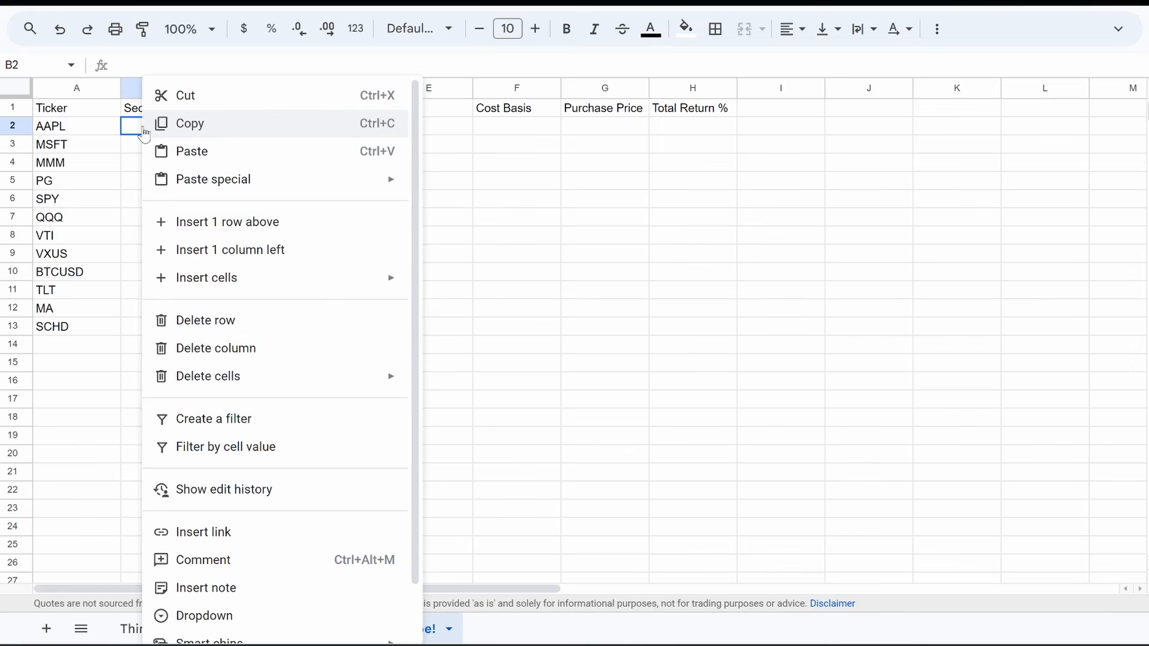
{"action": "scroll", "coordinate": [221, 342], "scroll_direction": "down", "scroll_amount": 2}
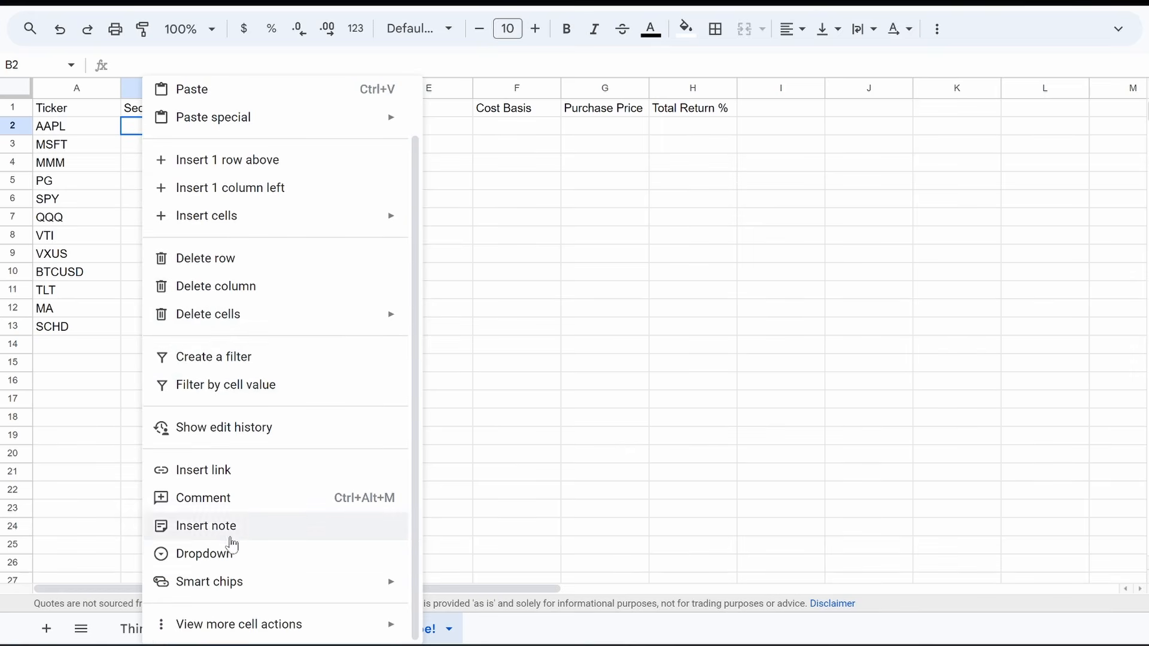
{"action": "left_click", "coordinate": [231, 567]}
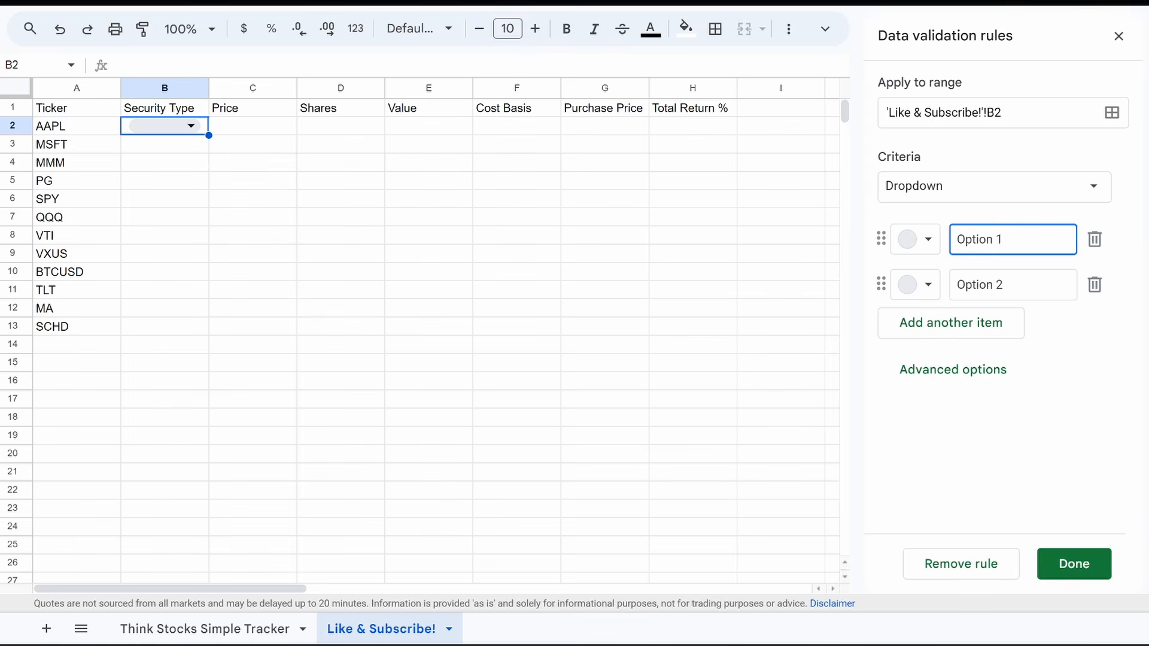
- Define the dropdown's five options for B2 as Stocks, ETFs, Bonds, Crypto and International
{"action": "key", "text": "ctrl+a"}
{"action": "type", "text": "Stock"}
{"action": "key", "text": "Tab"}
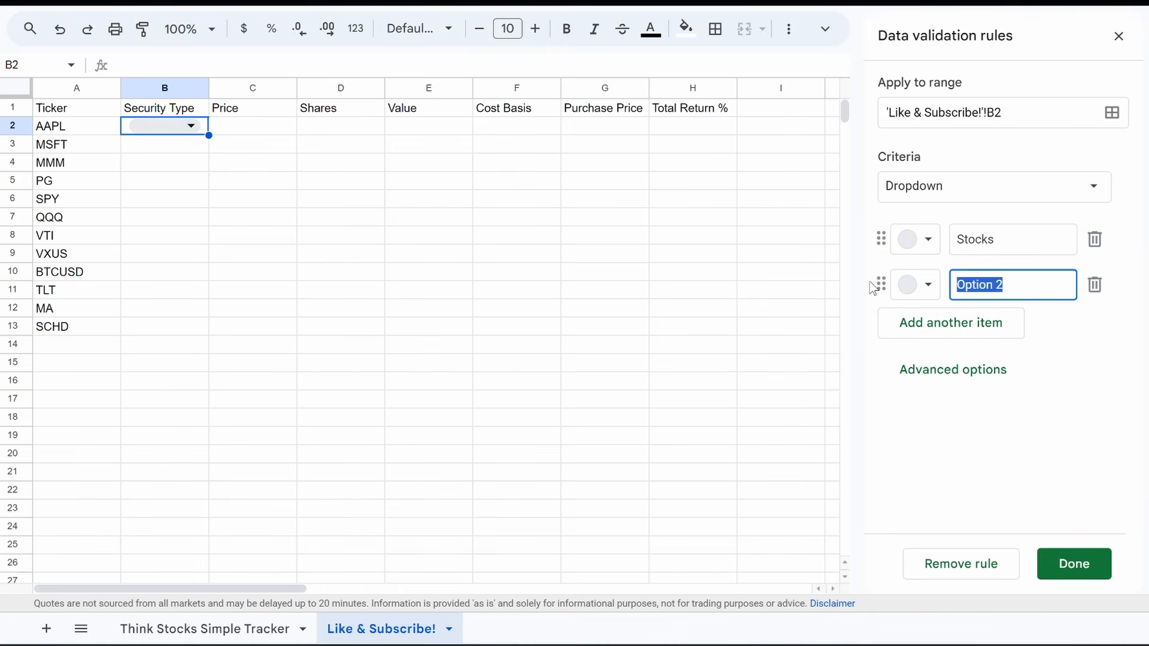
{"action": "type", "text": "ETFs"}
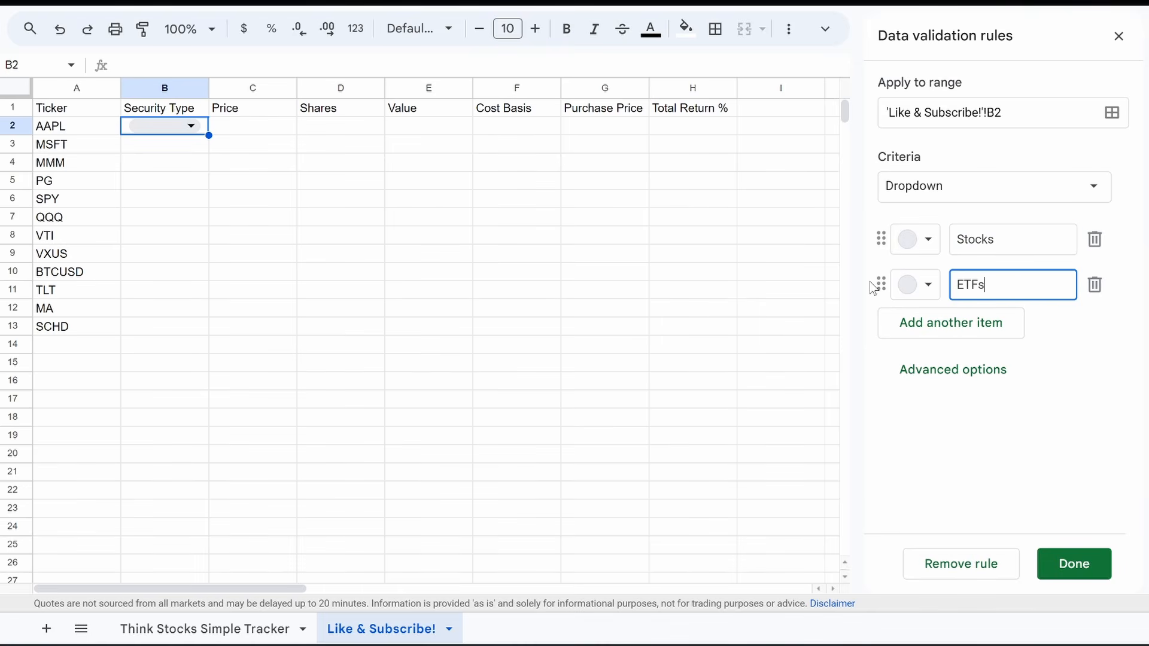
{"action": "left_click", "coordinate": [903, 322]}
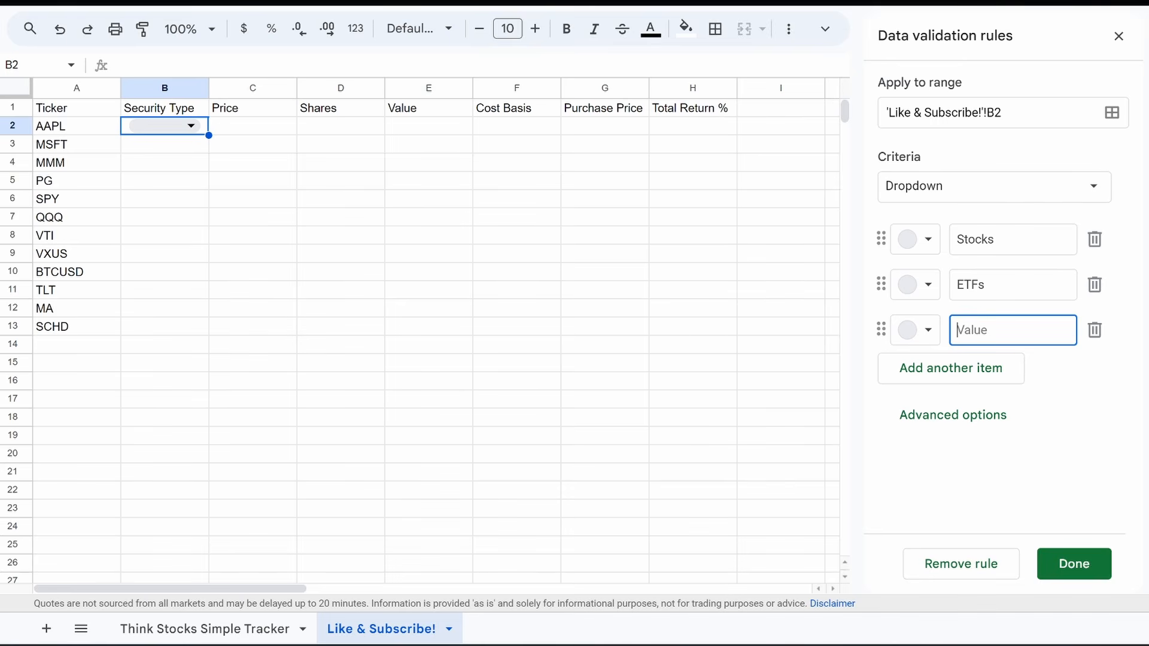
{"action": "type", "text": "Bonds"}
{"action": "left_click", "coordinate": [964, 367]}
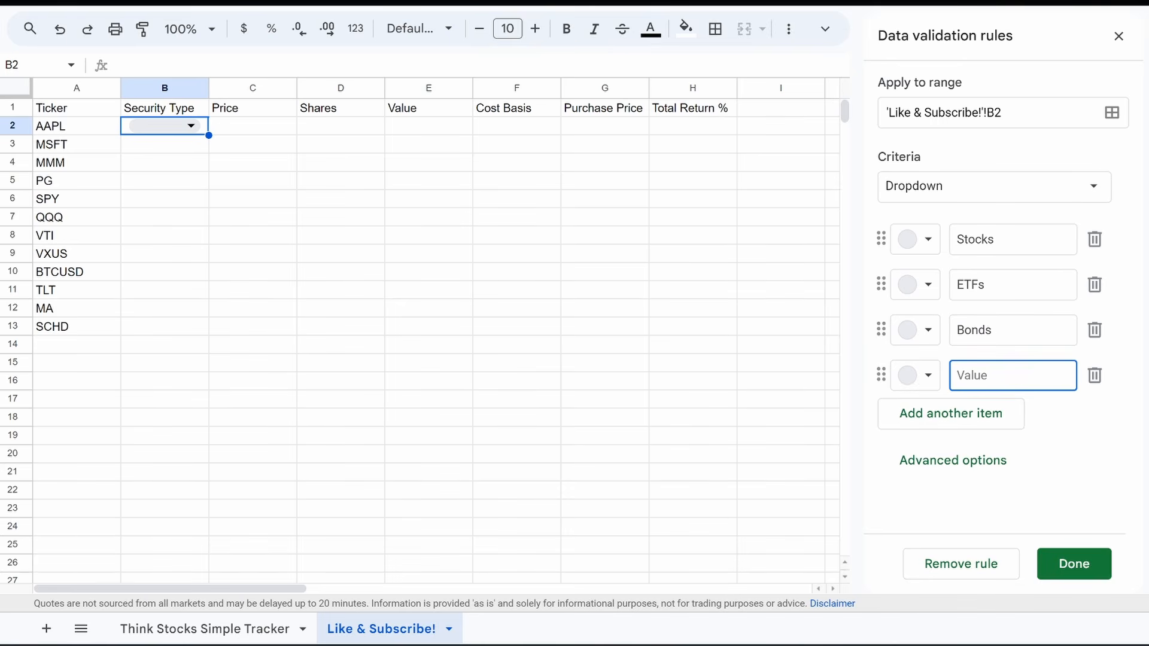
{"action": "type", "text": "Crypto"}
{"action": "left_click", "coordinate": [960, 418]}
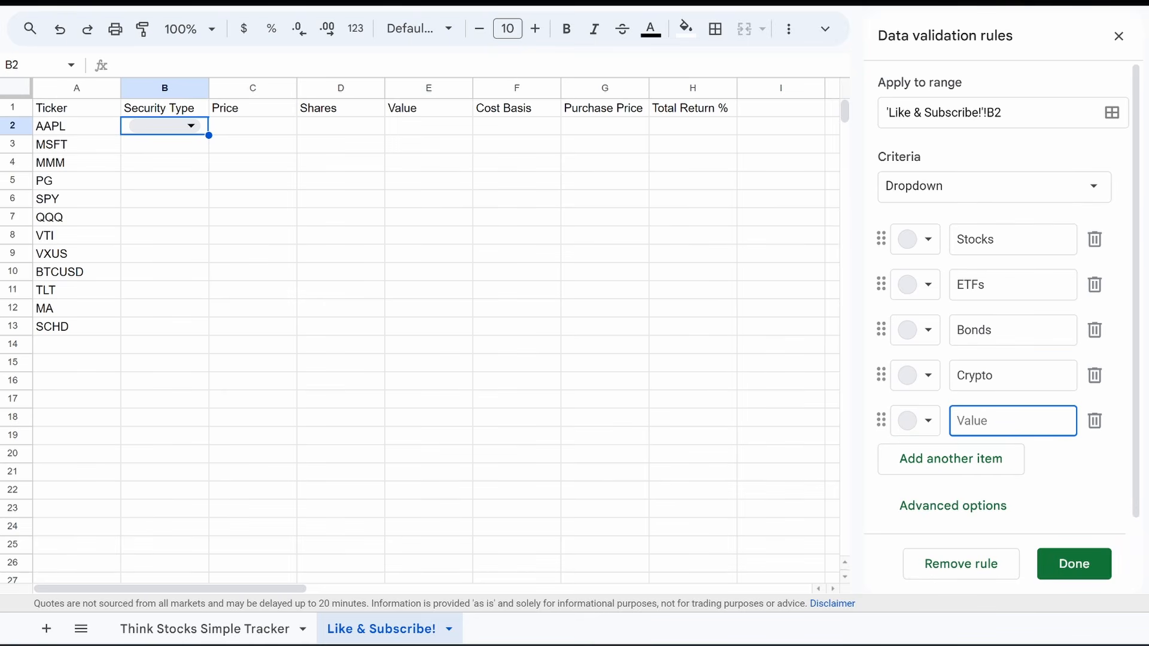
{"action": "type", "text": "International"}
- Colour the dropdown options dark green for Stocks, dark blue for ETFs, red for Bonds and purple for International
{"action": "left_click", "coordinate": [928, 240]}
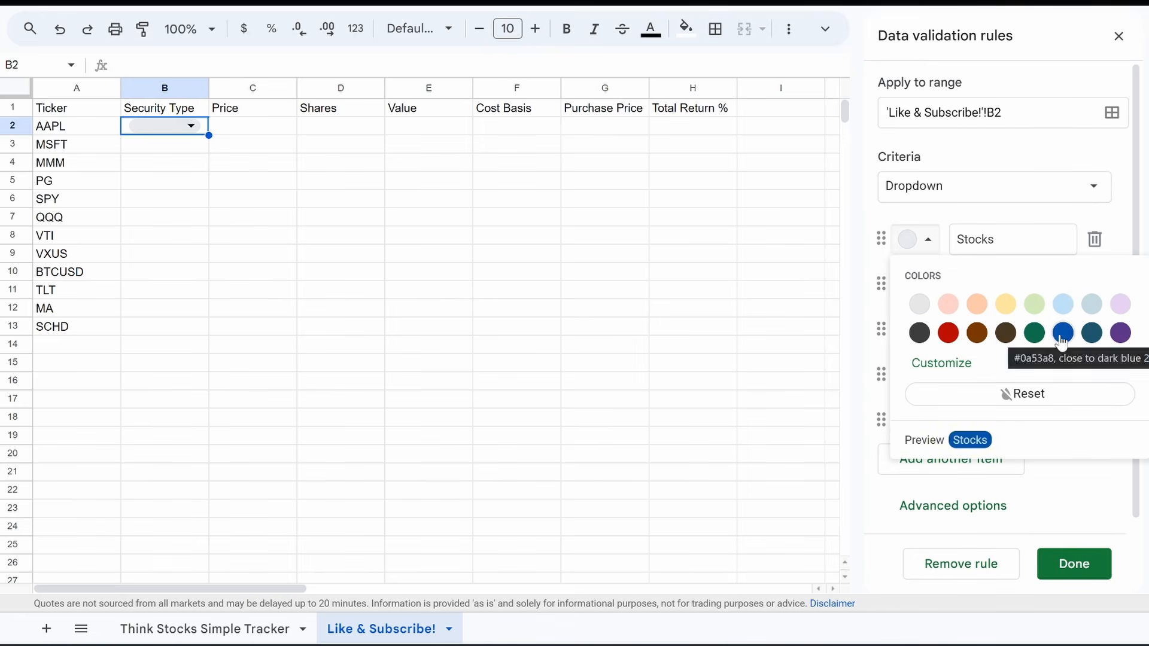
{"action": "left_click", "coordinate": [1035, 333]}
{"action": "left_click", "coordinate": [937, 281]}
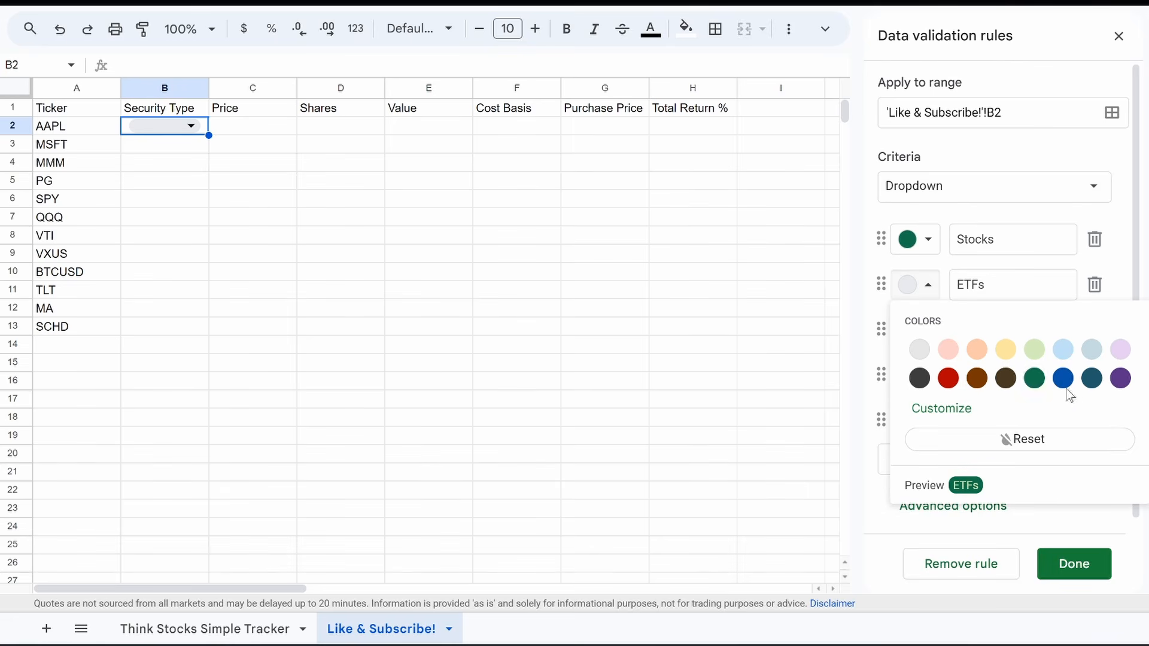
{"action": "left_click", "coordinate": [1068, 379]}
{"action": "left_click", "coordinate": [924, 341]}
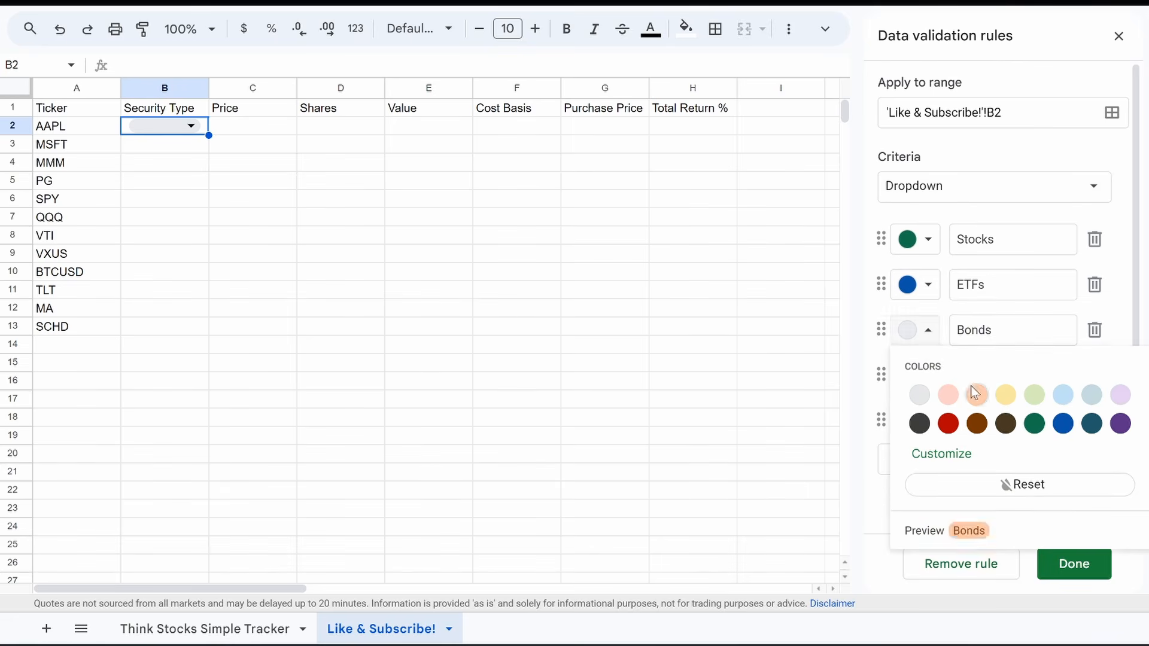
{"action": "left_click", "coordinate": [948, 423]}
{"action": "left_click", "coordinate": [912, 421]}
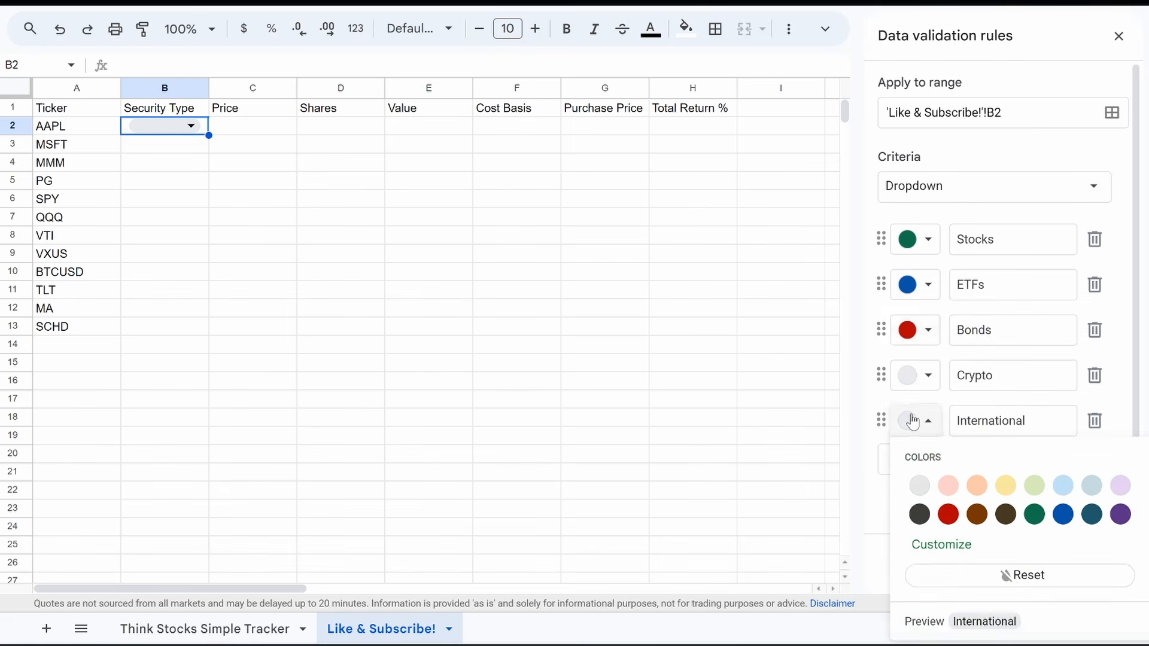
{"action": "left_click", "coordinate": [1121, 514]}
- Give the Crypto option a custom orange background and save the dropdown rule
{"action": "left_click", "coordinate": [930, 377]}
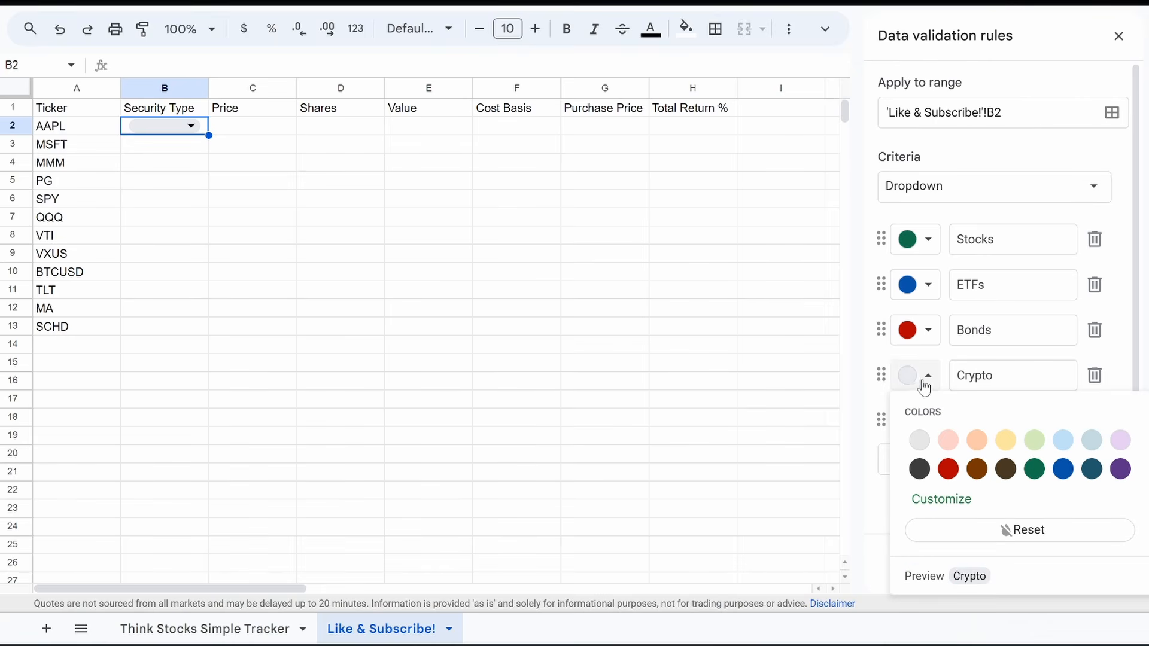
{"action": "left_click", "coordinate": [942, 500]}
{"action": "left_click", "coordinate": [788, 304]}
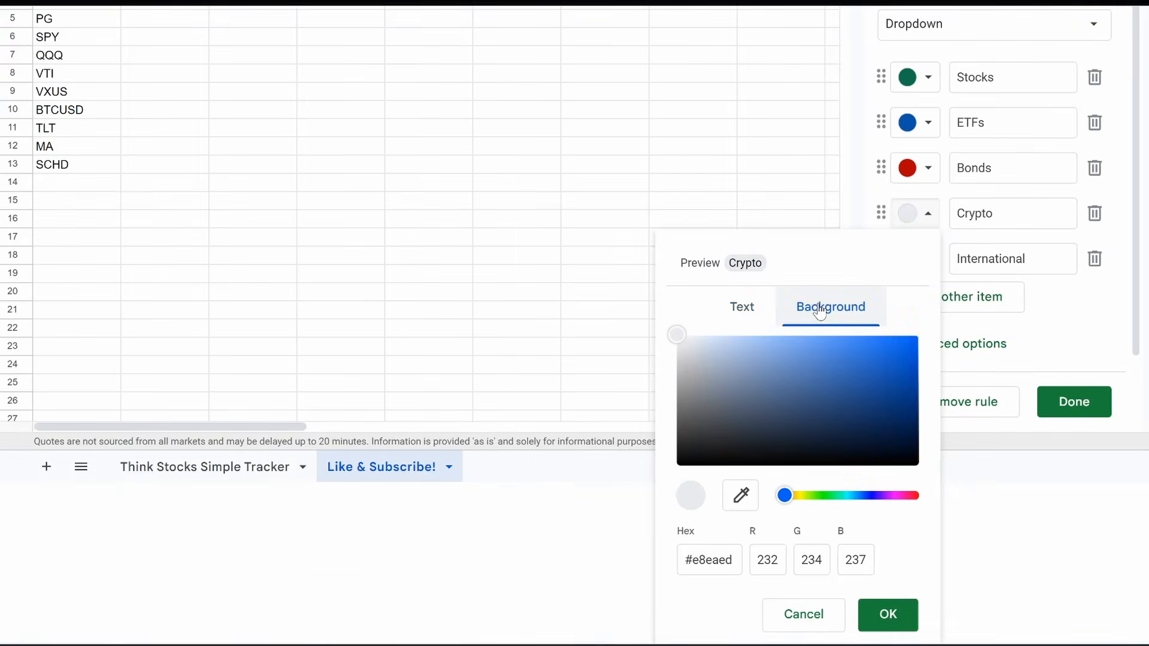
{"action": "left_click_drag", "start_coordinate": [789, 504], "coordinate": [800, 508]}
{"action": "left_click_drag", "start_coordinate": [850, 378], "coordinate": [929, 328]}
{"action": "left_click", "coordinate": [889, 615]}
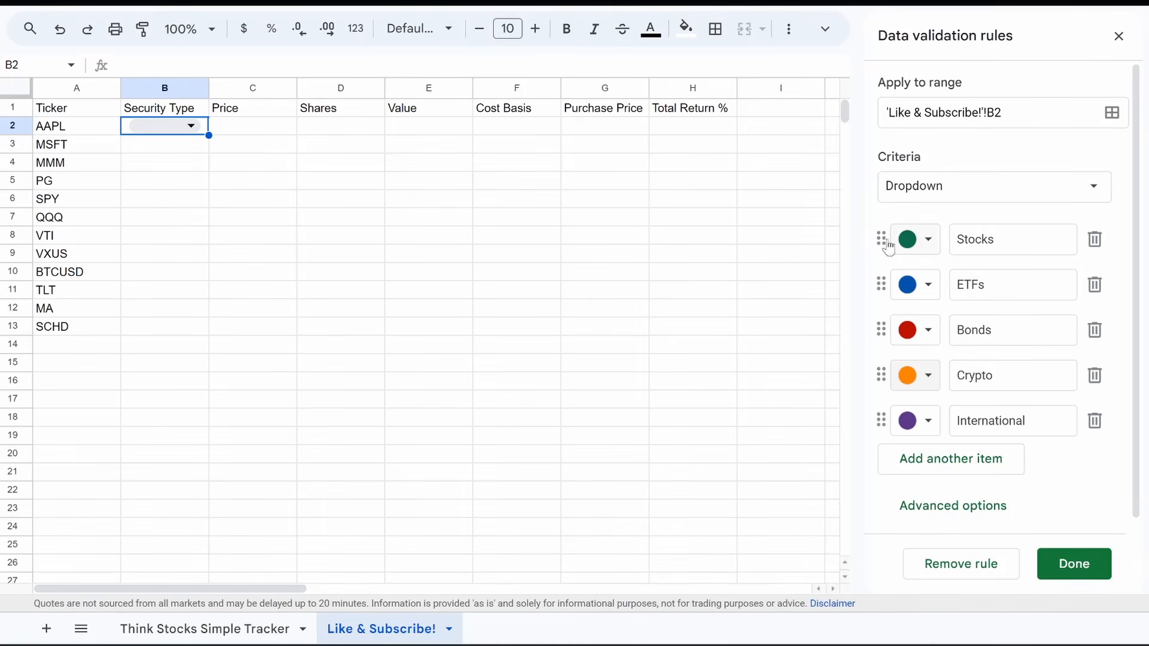
{"action": "left_click", "coordinate": [1067, 569]}
- Extend the Security Type dropdown from B2 down to B13 and close the data validation rules
{"action": "left_click_drag", "start_coordinate": [209, 135], "coordinate": [174, 329]}
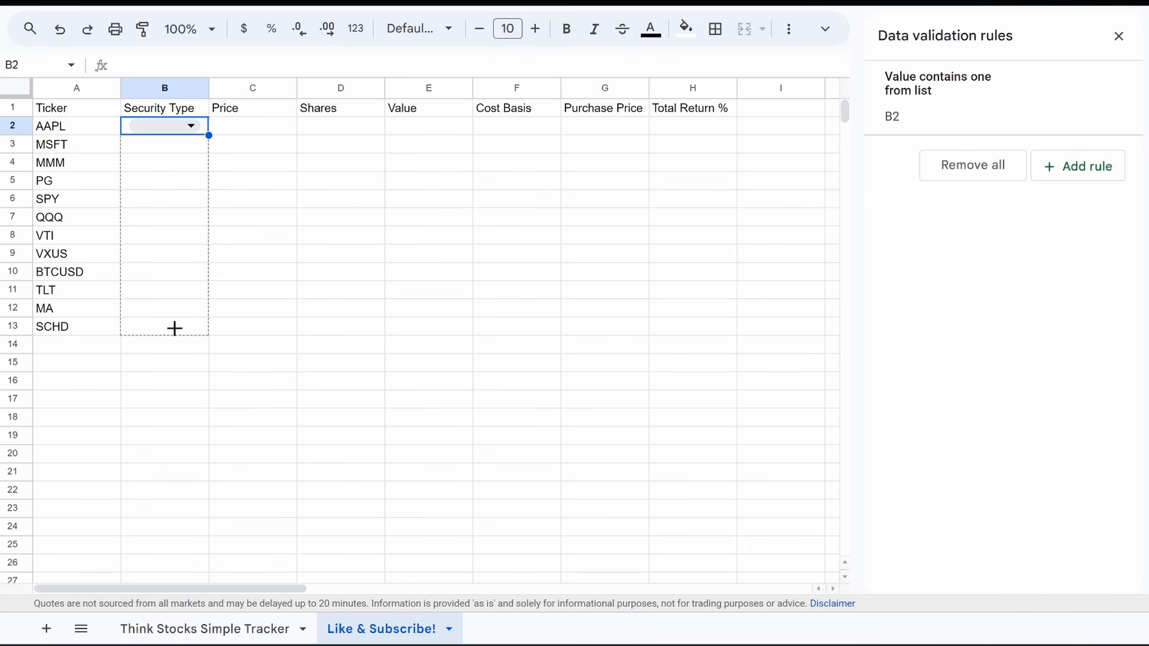
{"action": "left_click_drag", "start_coordinate": [175, 329], "coordinate": [174, 329]}
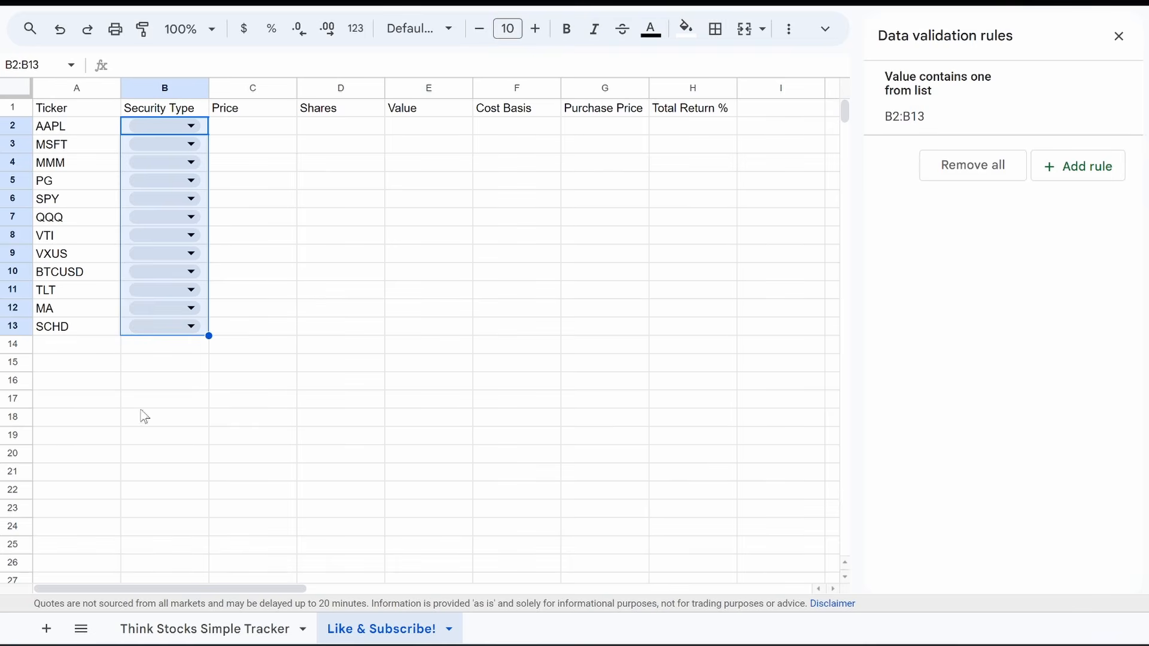
{"action": "left_click", "coordinate": [264, 395]}
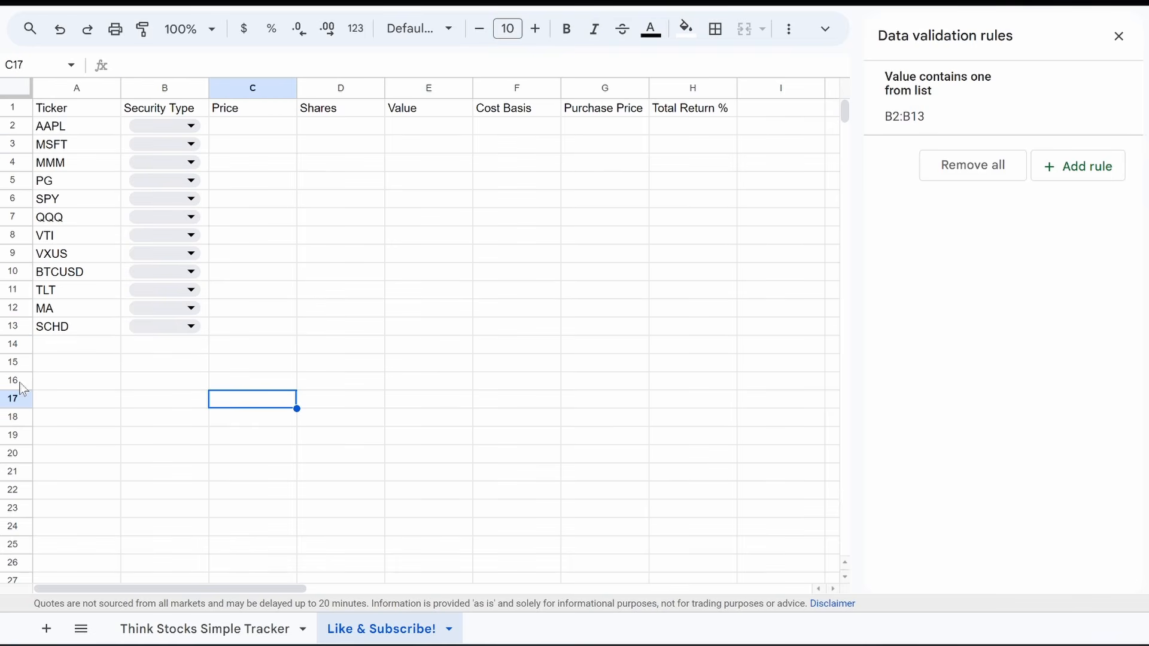
{"action": "left_click", "coordinate": [126, 330]}
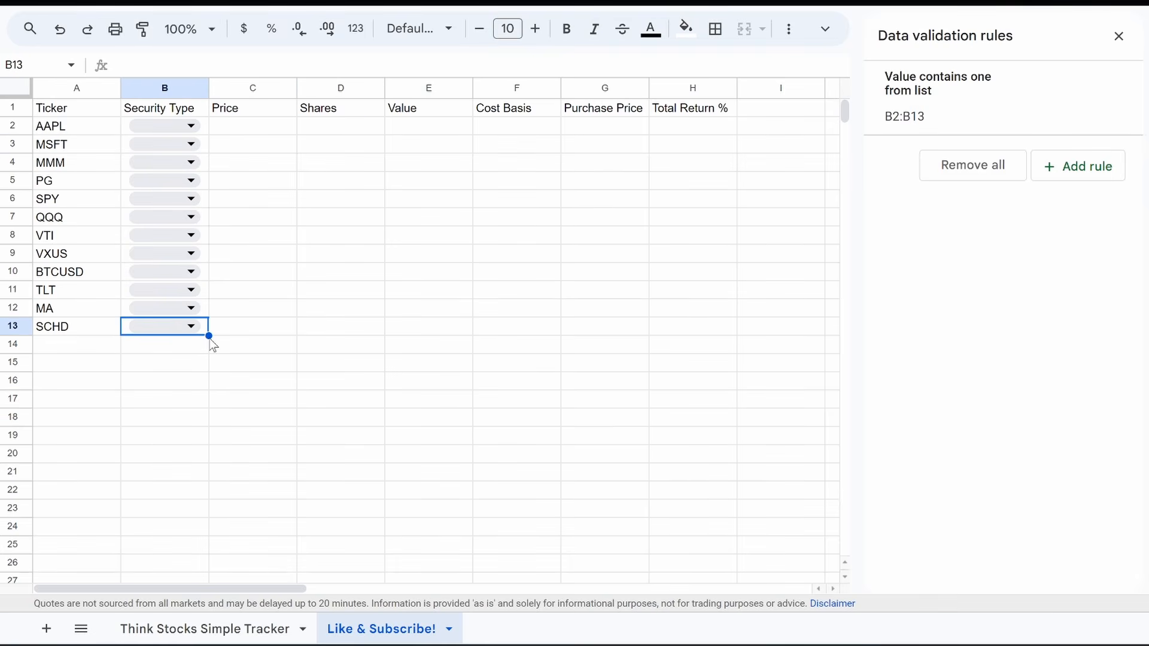
{"action": "mouse_move", "coordinate": [210, 336]}
{"action": "left_mouse_down"}
{"action": "mouse_move", "coordinate": [183, 479]}
{"action": "mouse_move", "coordinate": [187, 331]}
{"action": "left_mouse_up"}
{"action": "left_click", "coordinate": [1118, 36]}
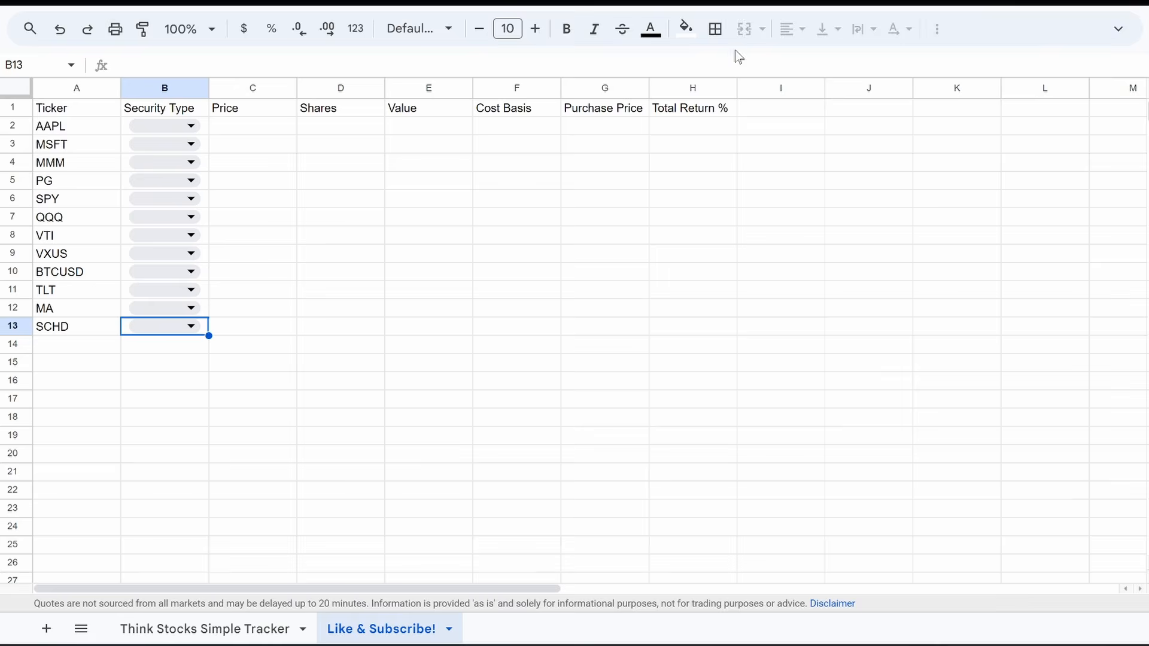
- Set the security type to Stocks for AAPL through PG (B2:B5) and ETFs for SPY through VTI (B6:B8)
{"action": "left_click", "coordinate": [179, 127]}
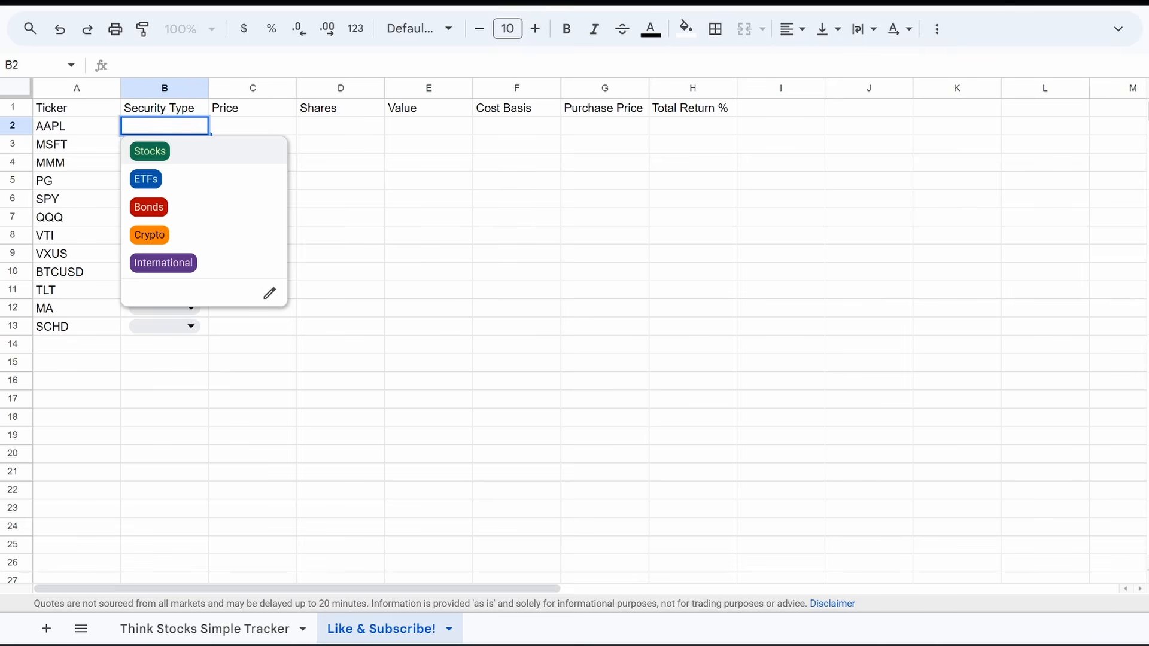
{"action": "left_click", "coordinate": [165, 162]}
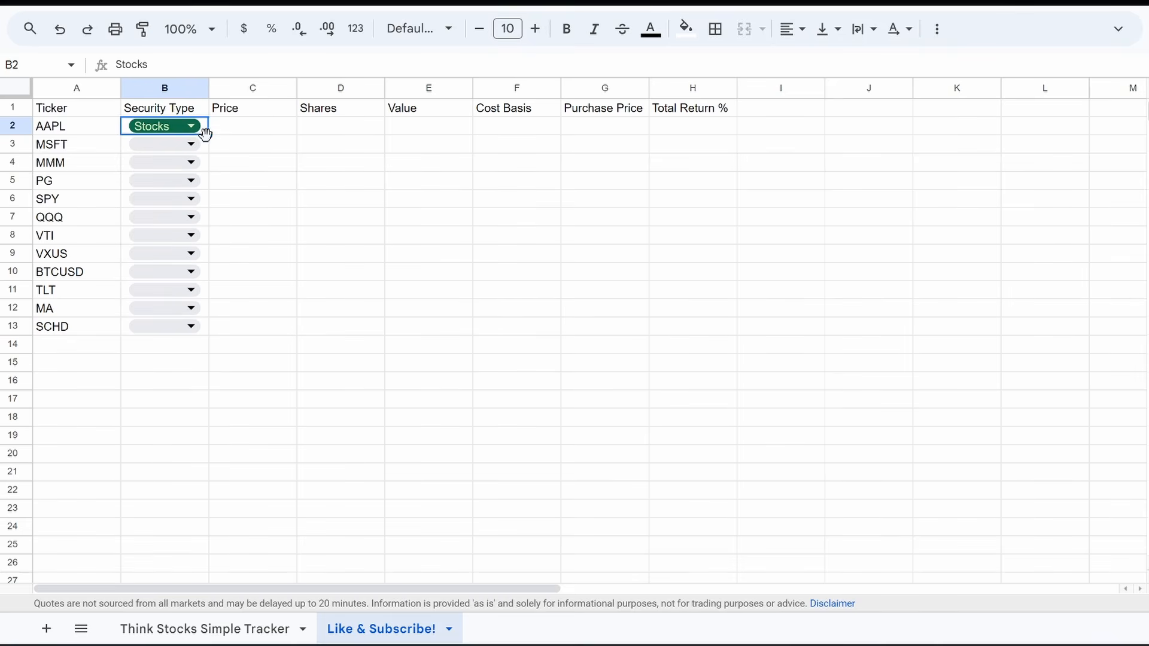
{"action": "left_click_drag", "start_coordinate": [209, 135], "coordinate": [199, 181]}
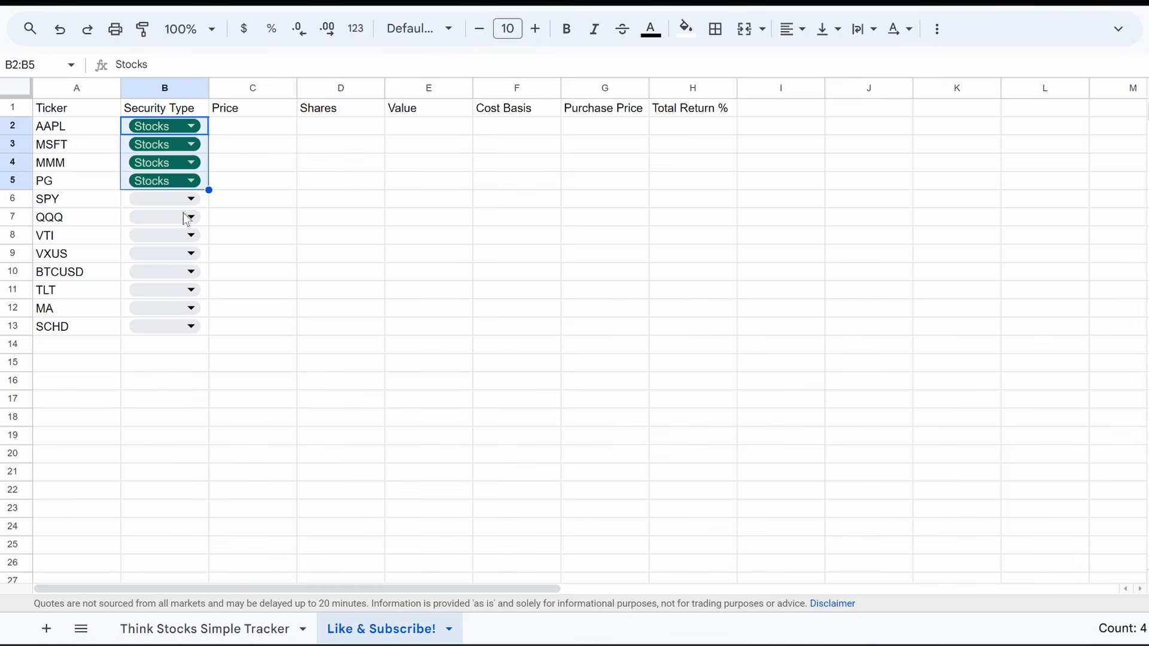
{"action": "left_click", "coordinate": [189, 199]}
{"action": "left_click", "coordinate": [169, 252]}
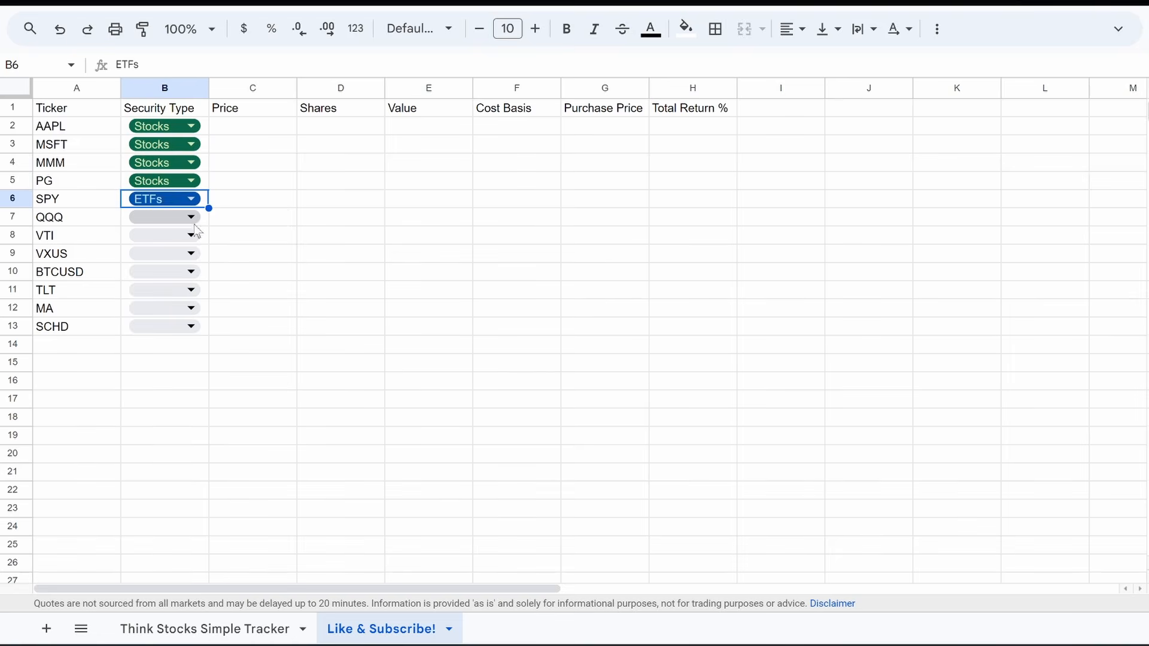
{"action": "left_click_drag", "start_coordinate": [208, 210], "coordinate": [205, 243]}
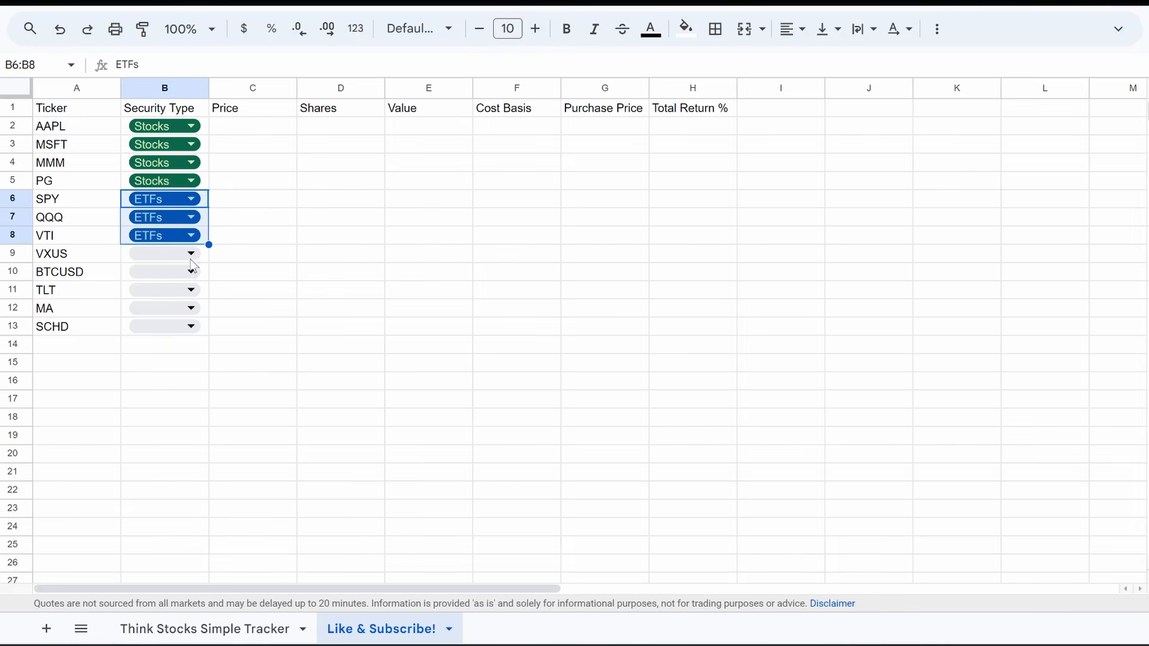
- Set the security type to International for VXUS, Crypto for BTCUSD and Bonds for TLT
{"action": "left_click", "coordinate": [190, 256]}
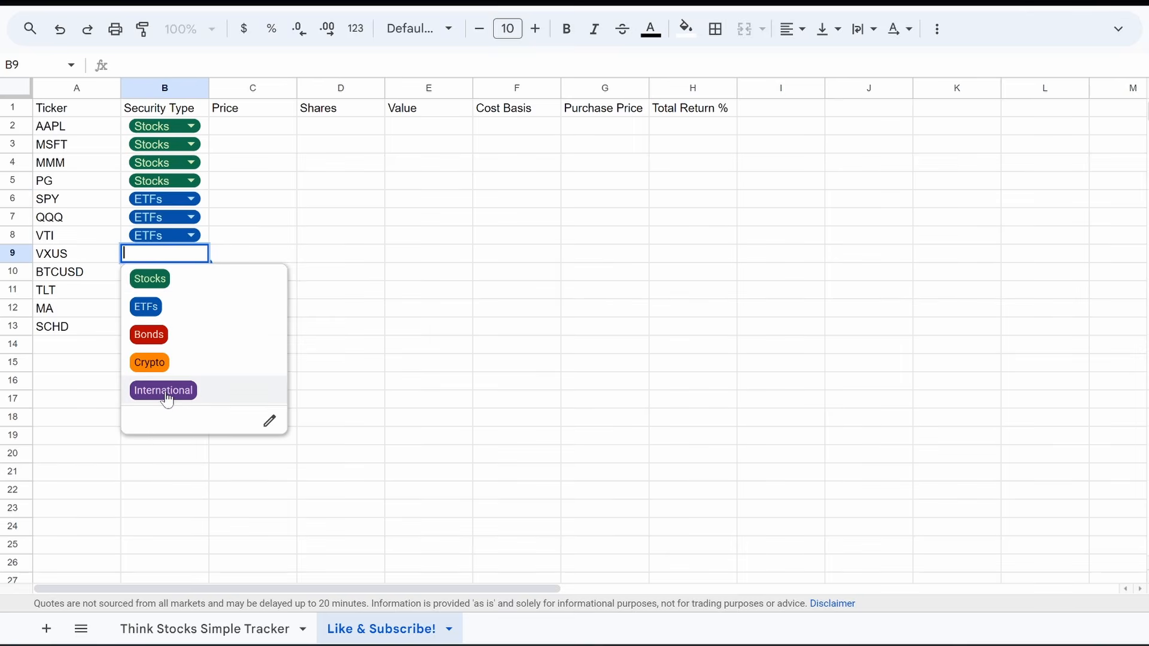
{"action": "left_click", "coordinate": [166, 394]}
{"action": "left_click", "coordinate": [192, 272]}
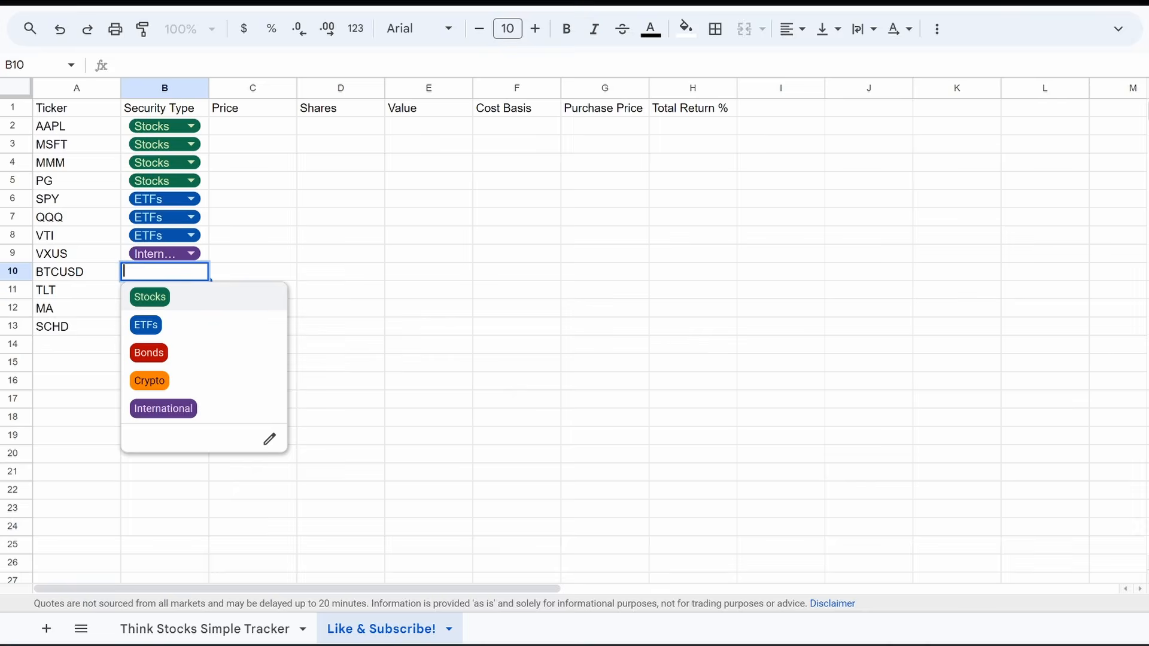
{"action": "left_click", "coordinate": [160, 381]}
{"action": "left_click", "coordinate": [172, 295]}
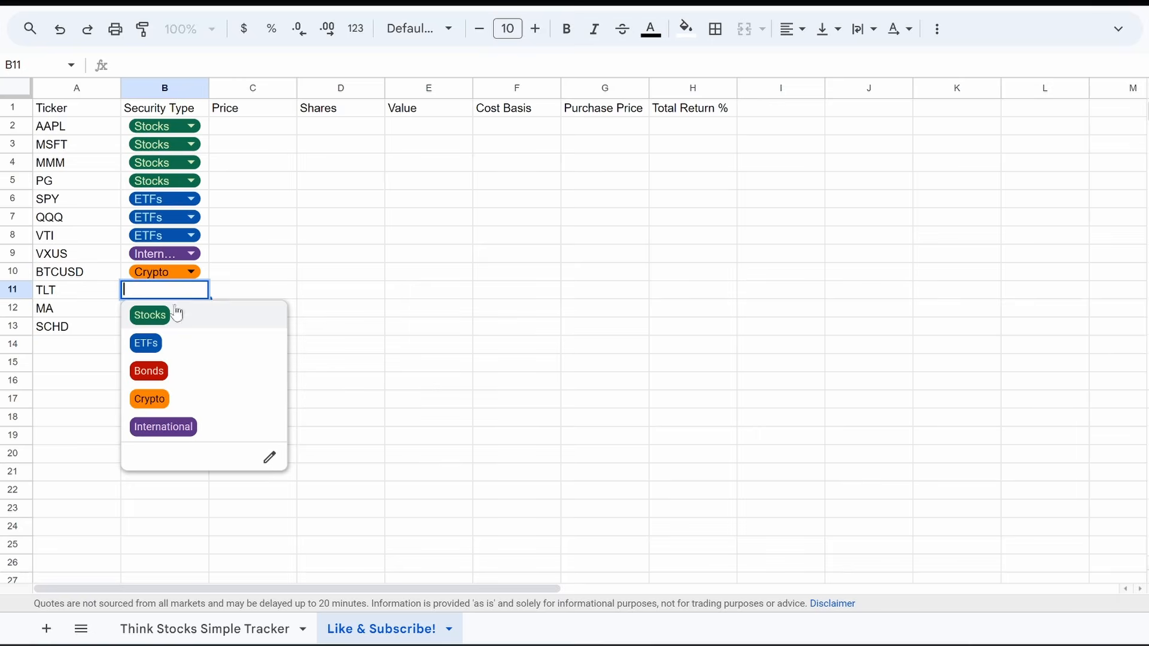
{"action": "left_click", "coordinate": [150, 372]}
- Set the security type to Stocks for MA in B12 and ETFs for SCHD in B13
{"action": "left_click", "coordinate": [176, 331]}
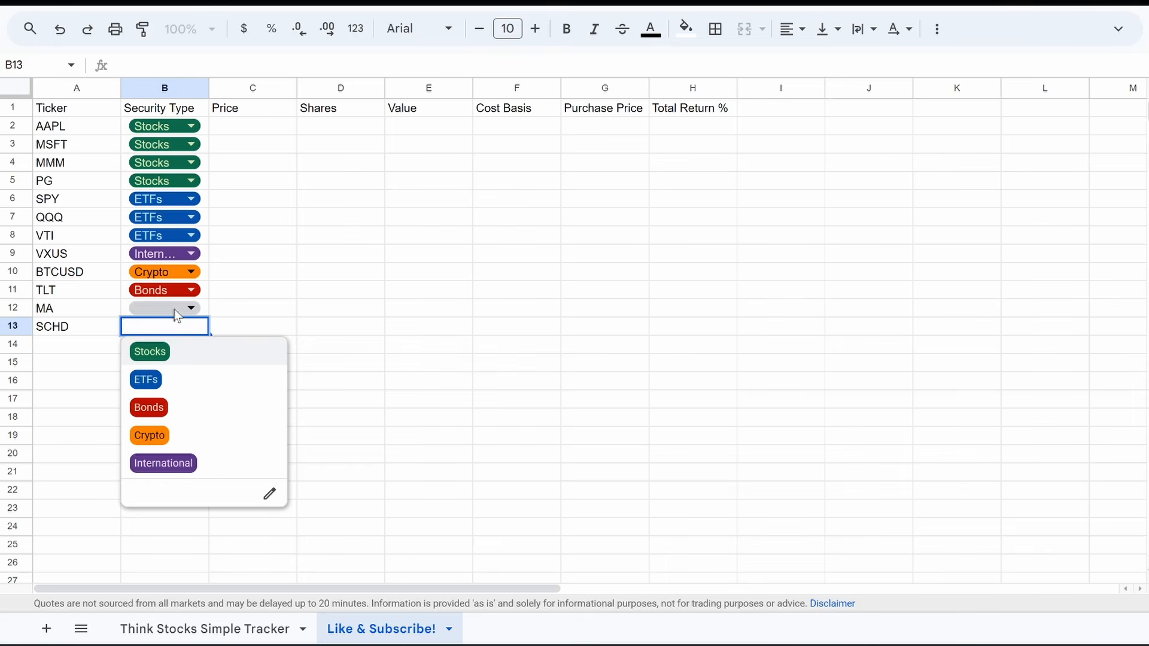
{"action": "left_click", "coordinate": [190, 308]}
{"action": "left_click", "coordinate": [162, 340]}
{"action": "left_click", "coordinate": [155, 329]}
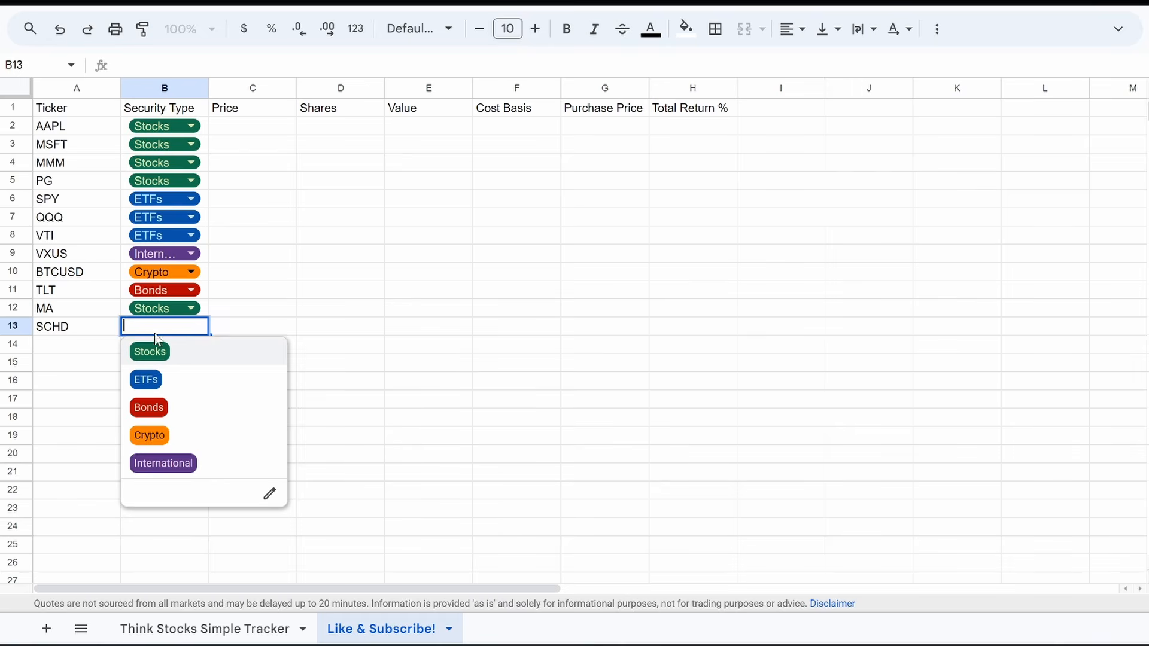
{"action": "left_click", "coordinate": [146, 380]}
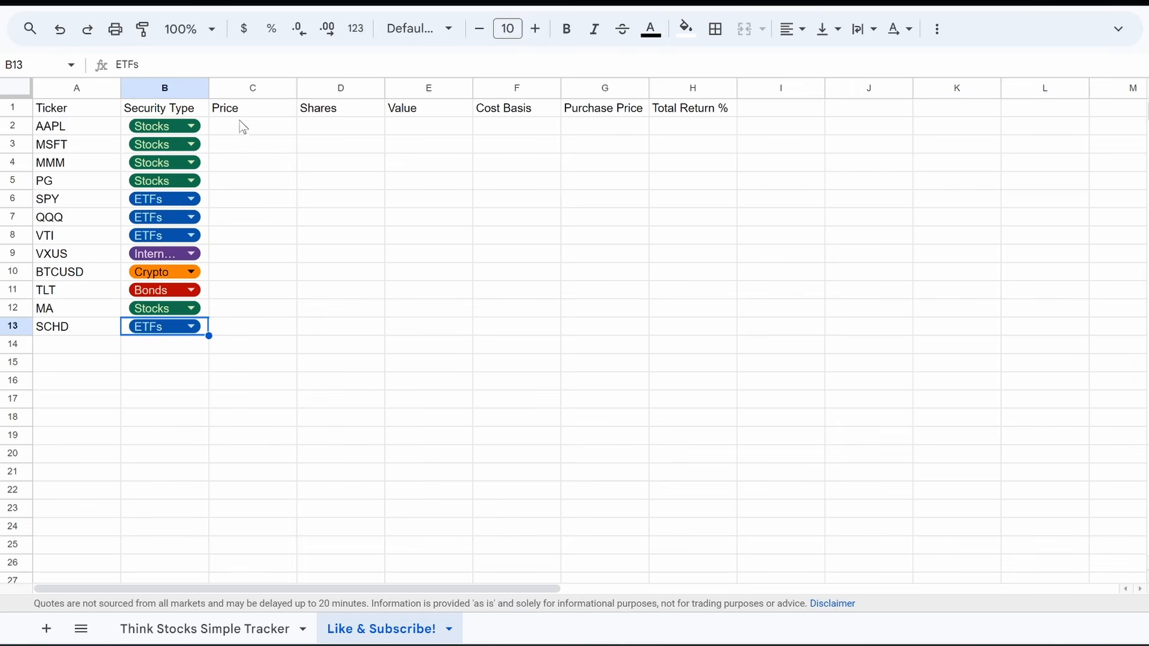
- Enter =GOOGLEFINANCE(A2) as the price in C2 and autofill the formula down to C13
{"action": "left_click", "coordinate": [250, 131]}
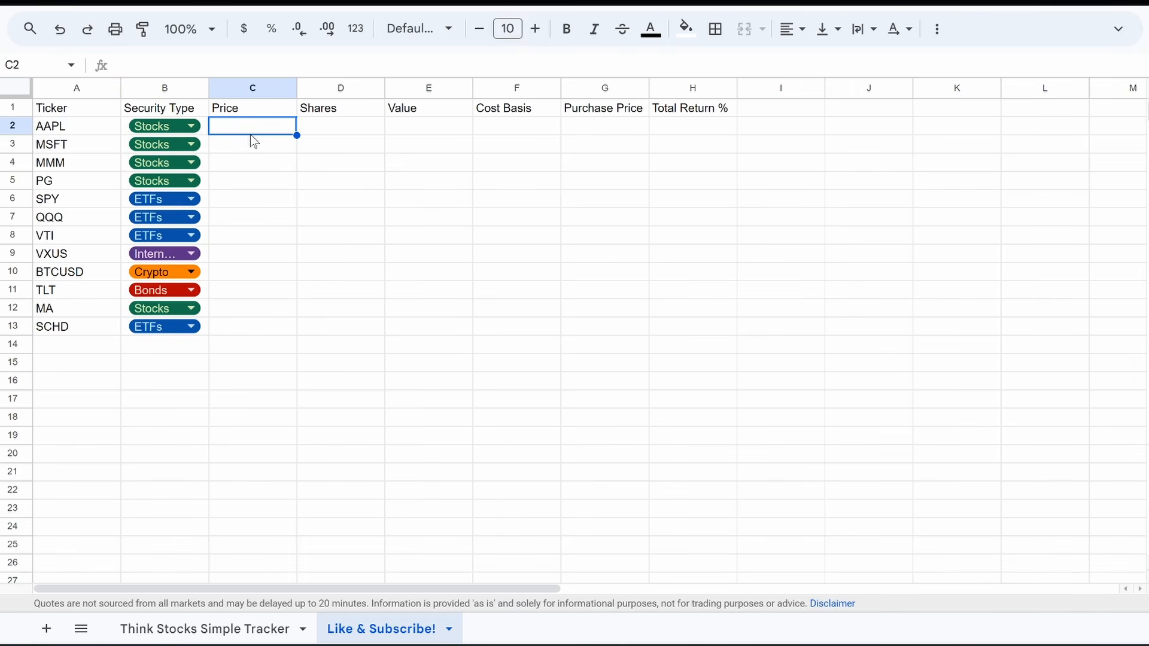
{"action": "type", "text": "=goo"}
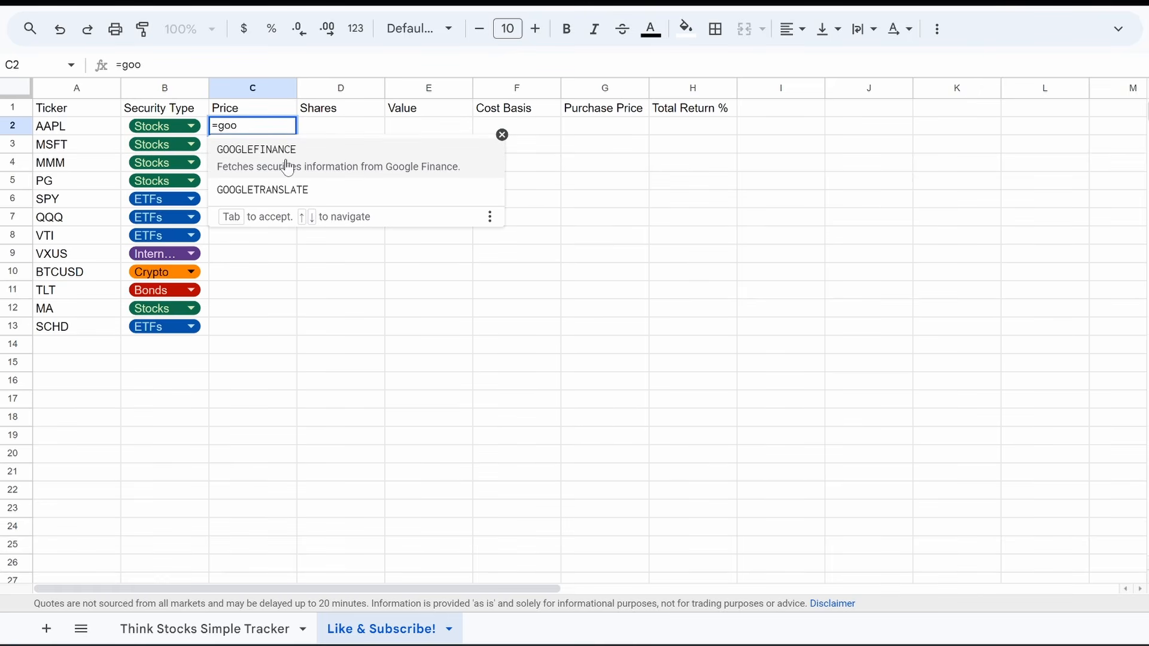
{"action": "key", "text": "Tab"}
{"action": "left_click", "coordinate": [67, 128]}
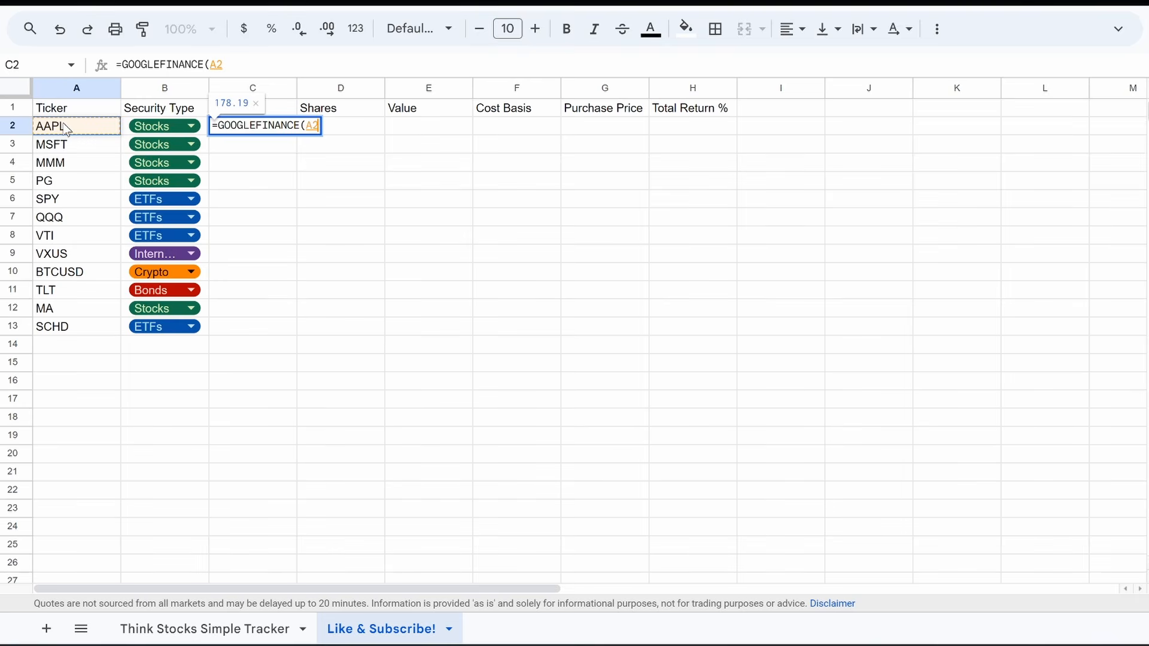
{"action": "type", "text": ")"}
{"action": "key", "text": "Return"}
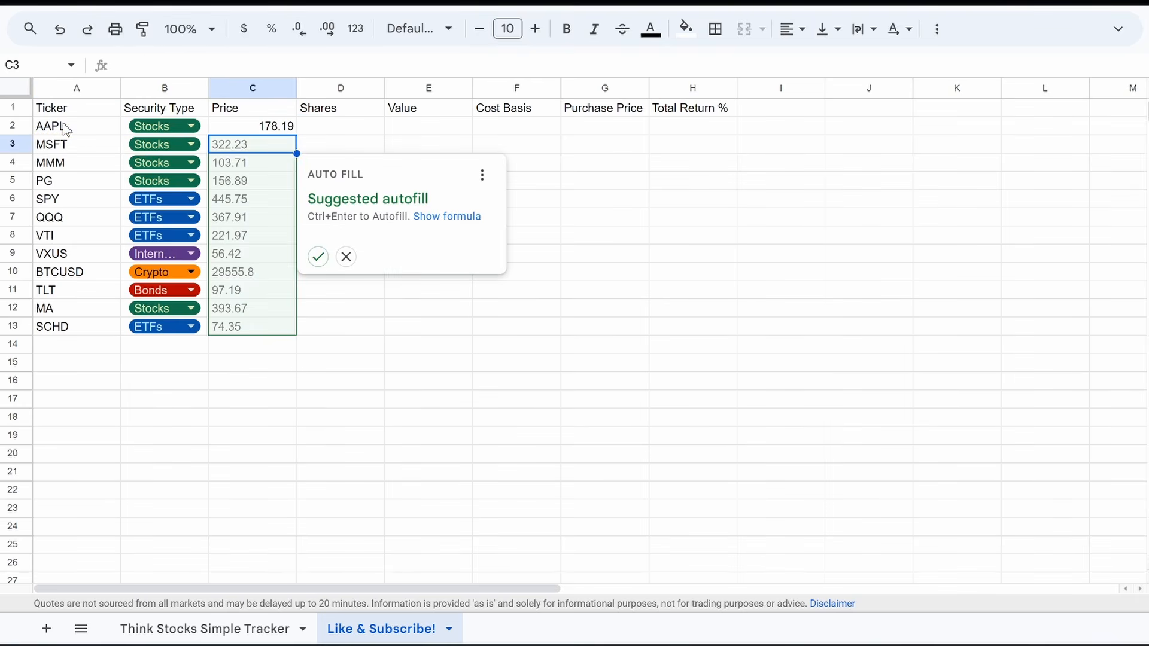
{"action": "left_click", "coordinate": [318, 257]}
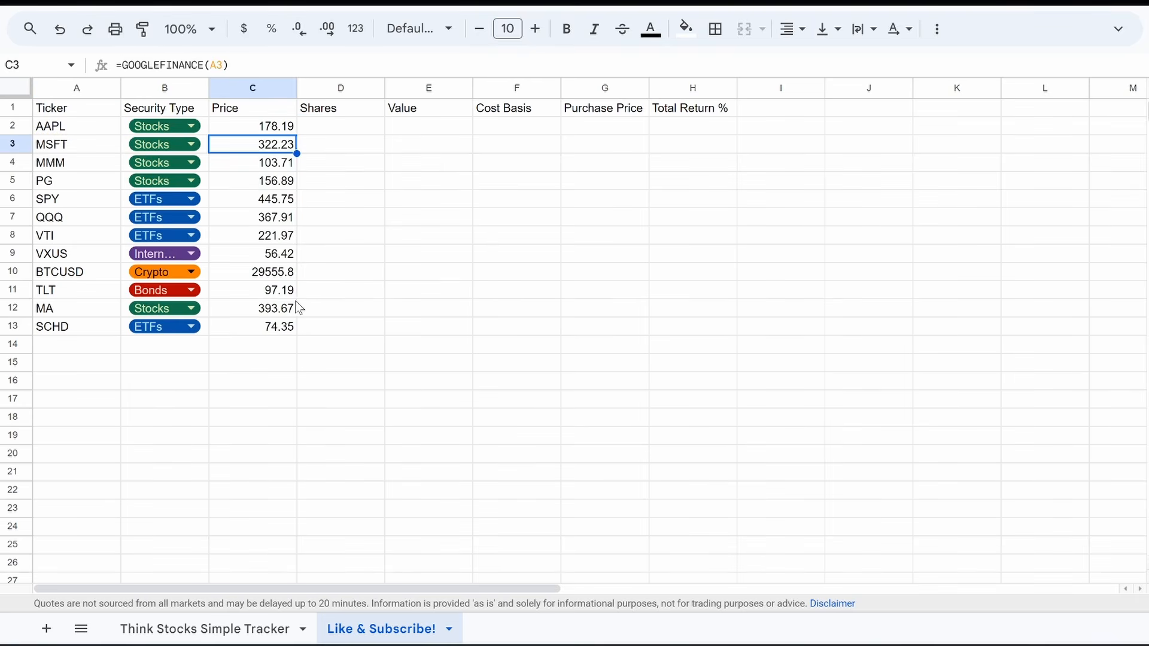
- Examine the price formula in C14 of the Think Stocks Simple Tracker sheet
{"action": "left_click", "coordinate": [255, 626]}
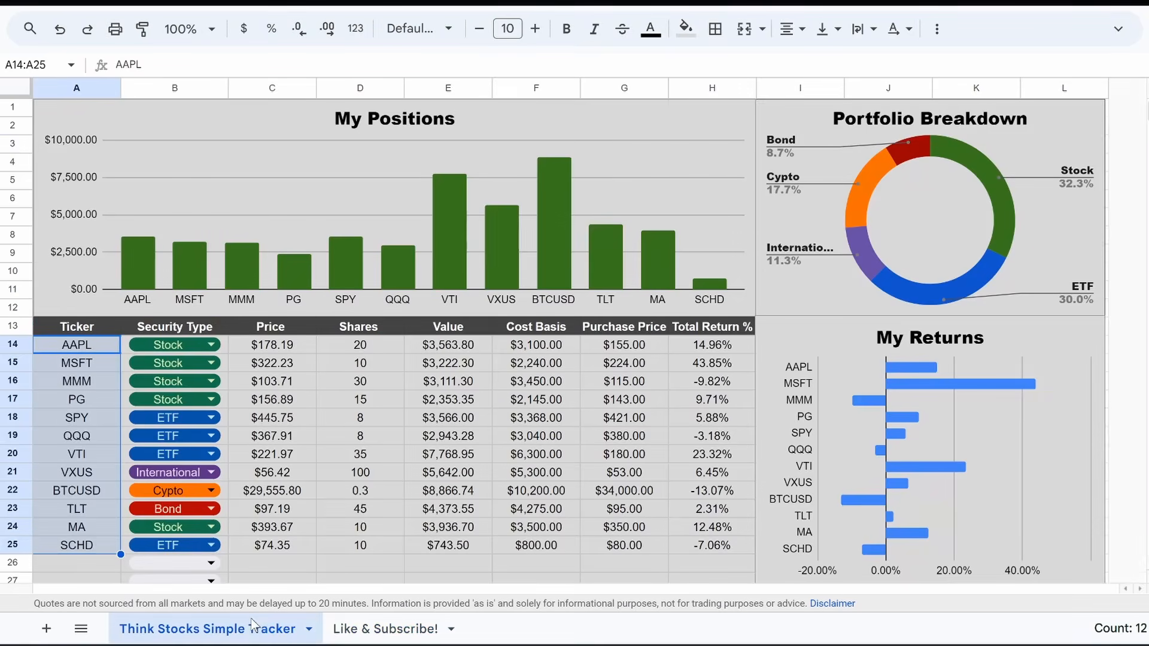
{"action": "left_click", "coordinate": [265, 350]}
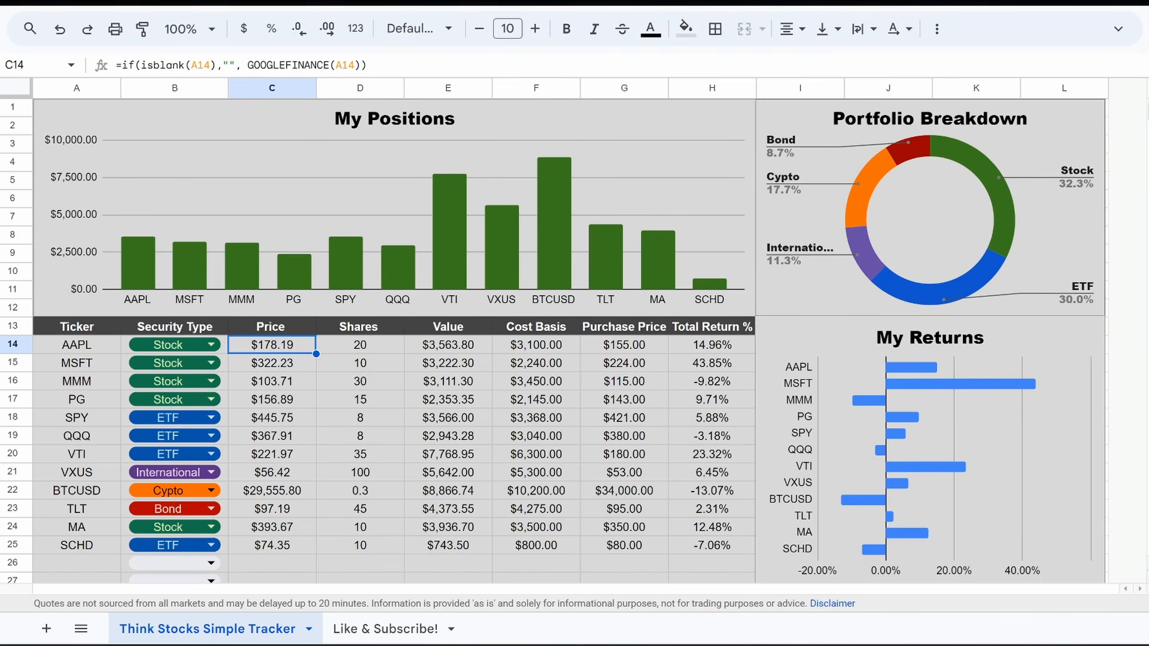
- Copy the prefix if(isblank(A14),"", from the Think Stocks Simple Tracker price formula into the formula in C3 on Like & Subscribe!
{"action": "left_click_drag", "start_coordinate": [239, 65], "coordinate": [122, 65]}
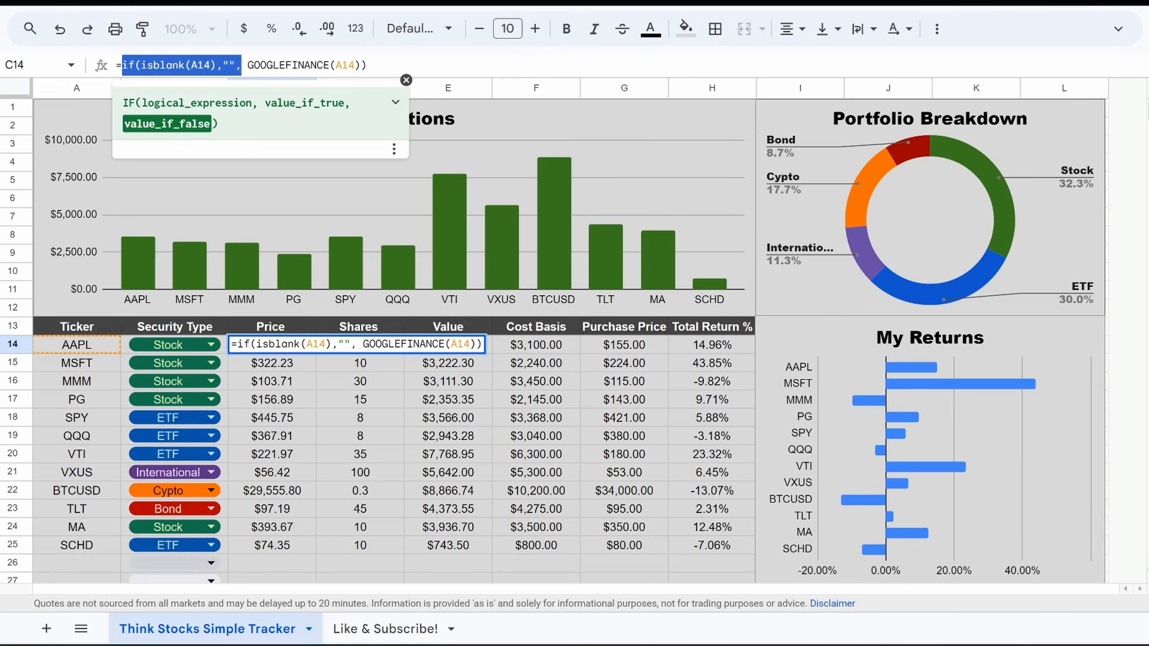
{"action": "left_click", "coordinate": [386, 628]}
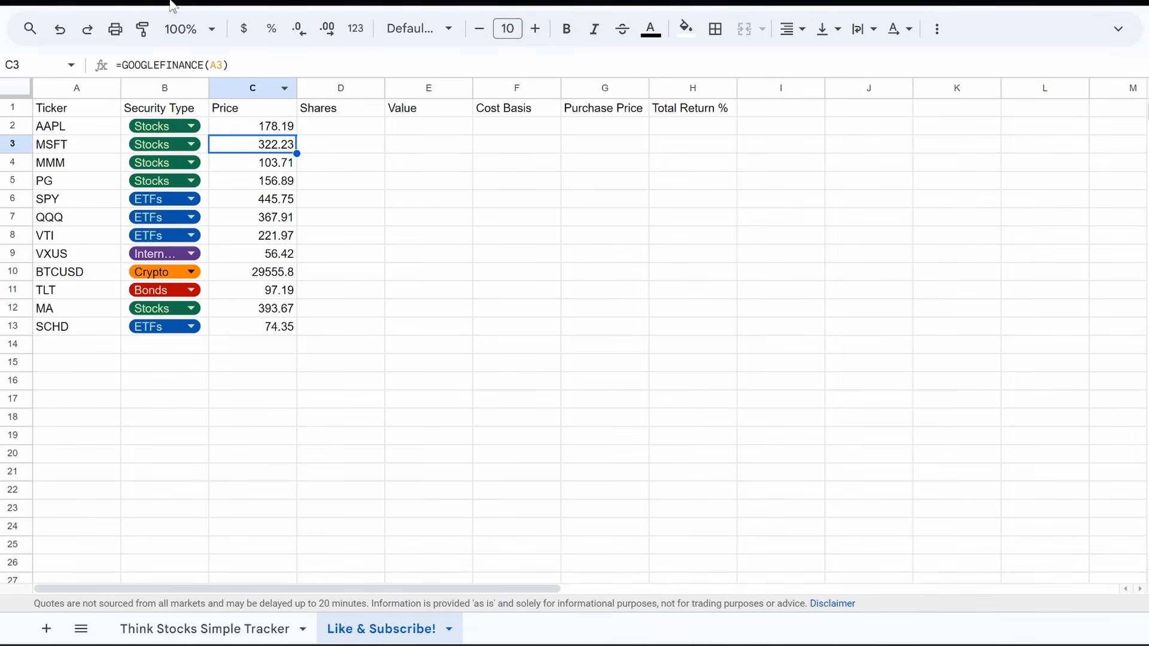
{"action": "left_click", "coordinate": [122, 65]}
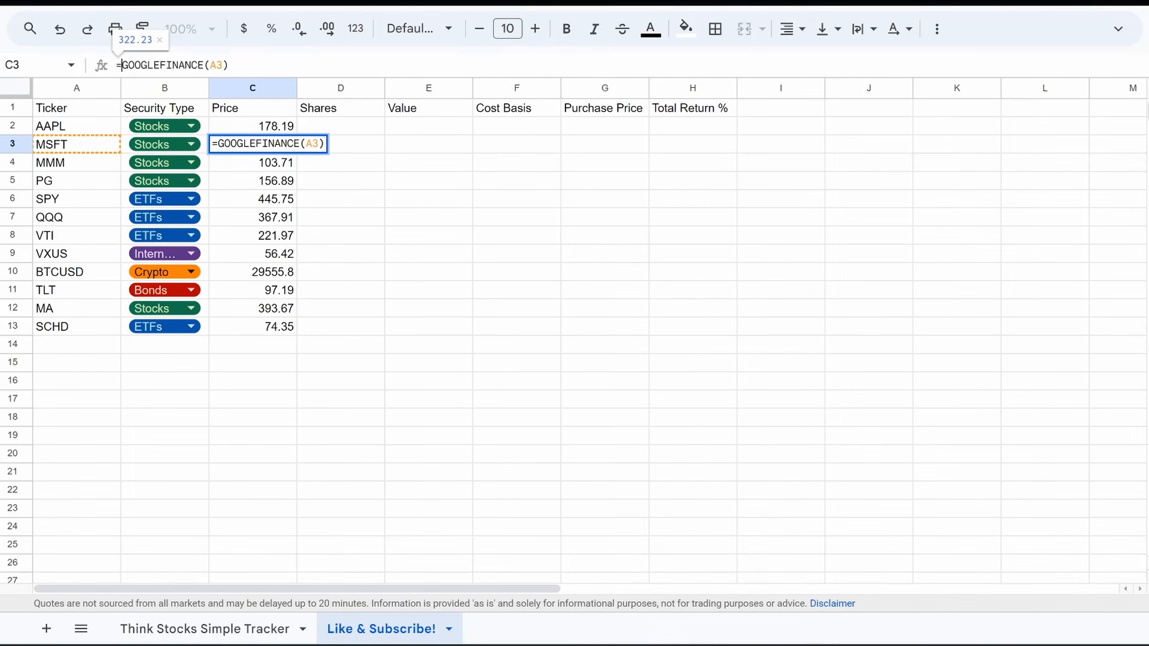
{"action": "type", "text": "if(isblank(A14),\"\","}
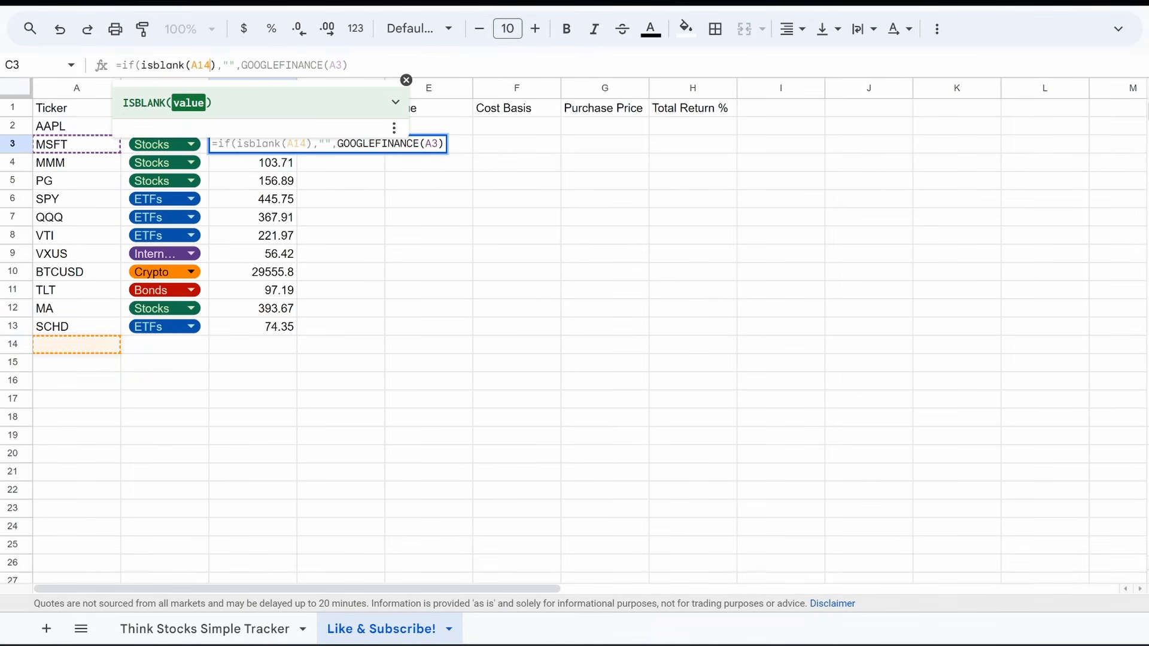
- Change the ISBLANK reference in C3 to A3 so the formula reads =if(isblank(A3),"",GOOGLEFINANCE(A3))
{"action": "key", "text": "BackSpace"}
{"action": "key", "text": "BackSpace"}
{"action": "key", "text": "Down"}
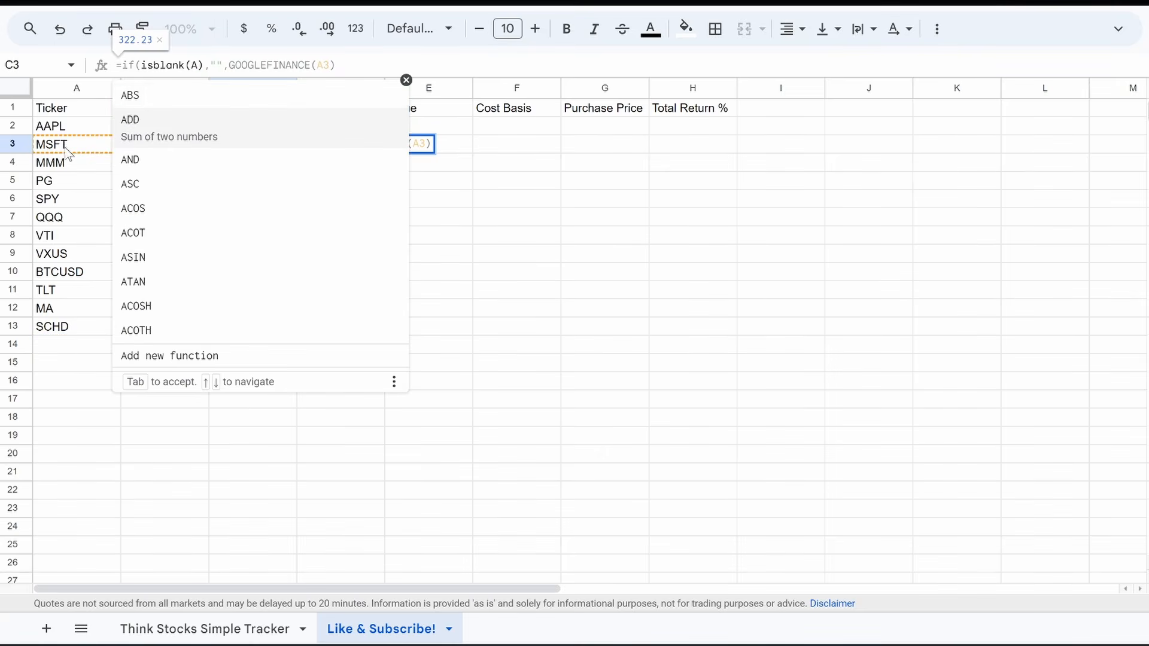
{"action": "left_click", "coordinate": [68, 151]}
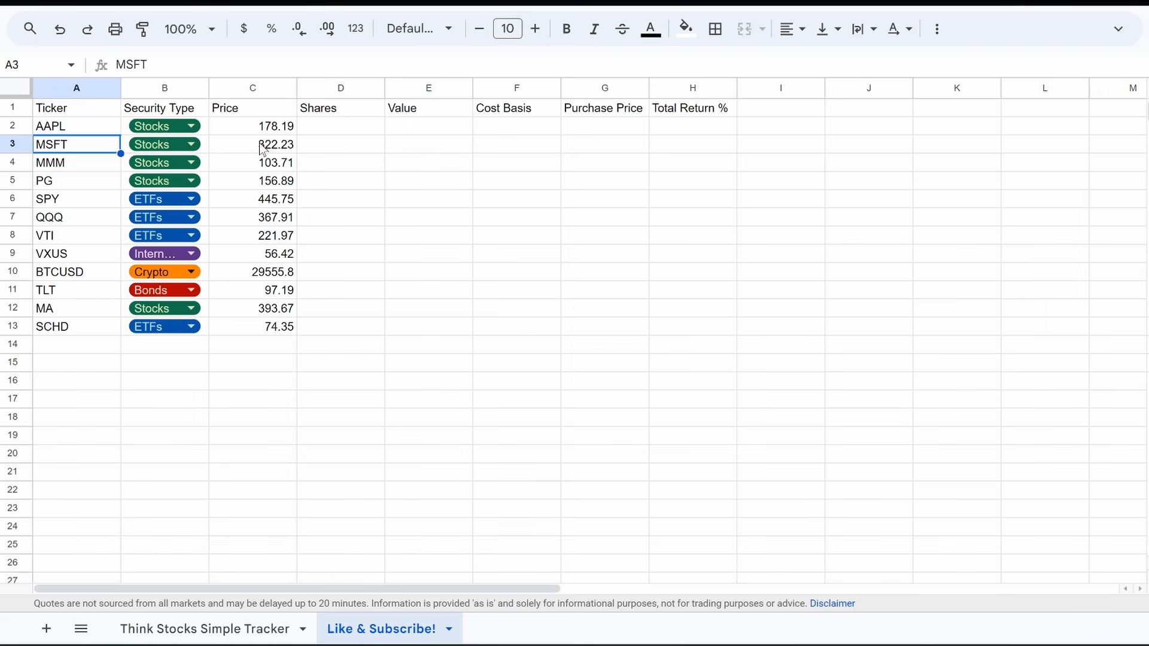
{"action": "left_click", "coordinate": [228, 148]}
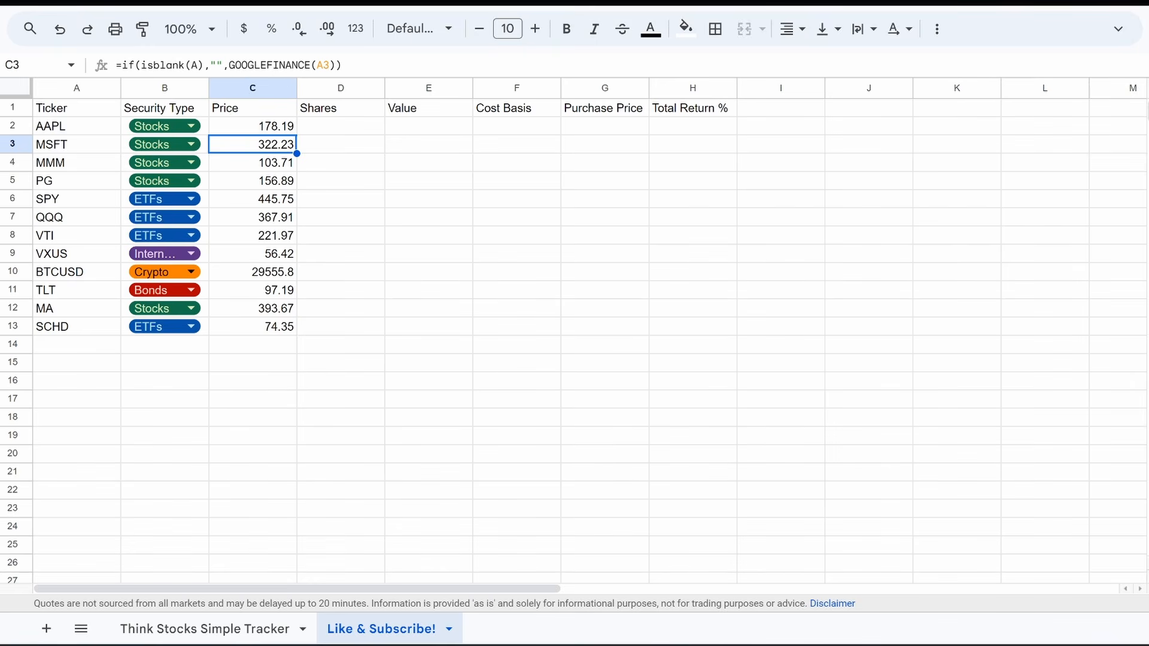
{"action": "left_click", "coordinate": [197, 65]}
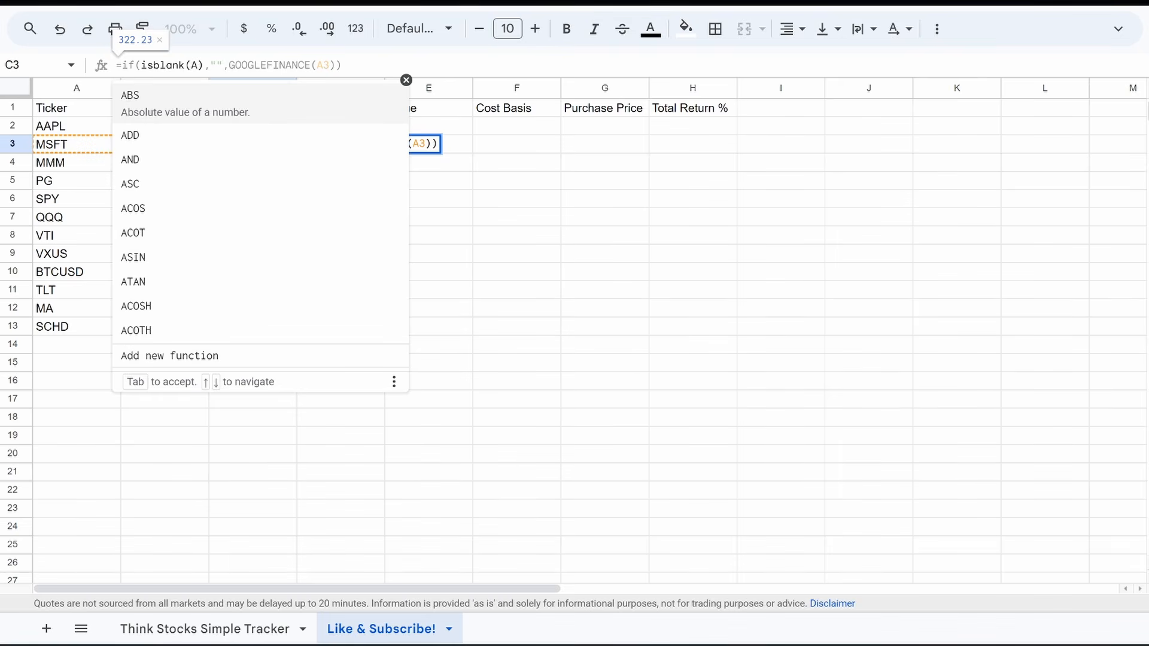
{"action": "type", "text": "3"}
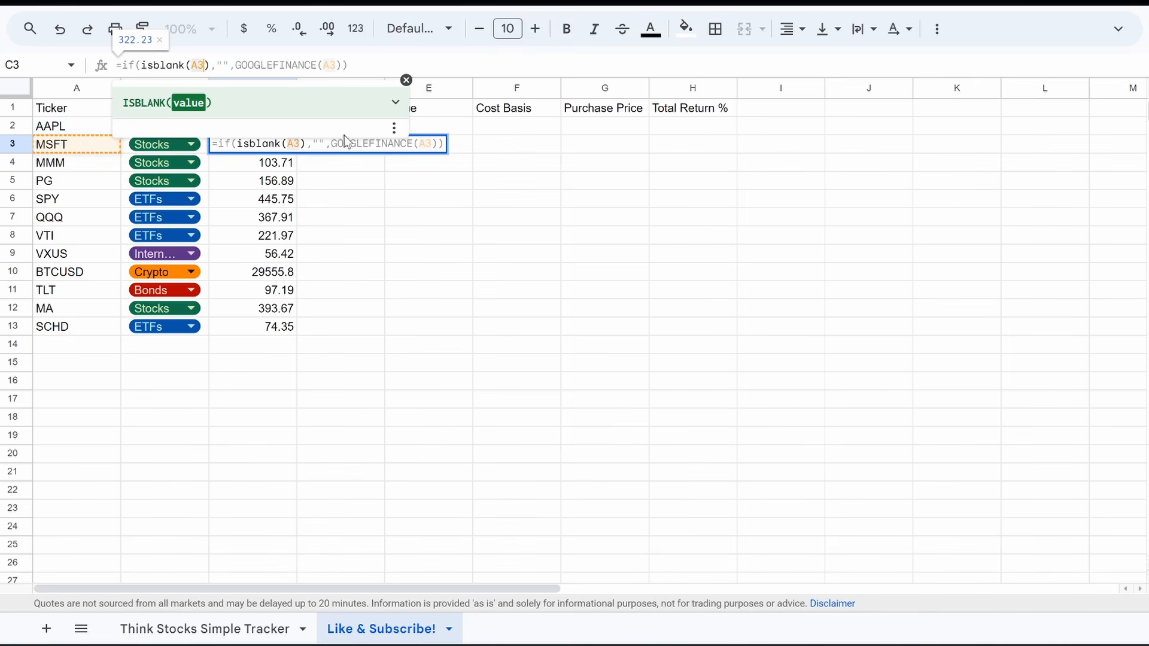
{"action": "key", "text": "Return"}
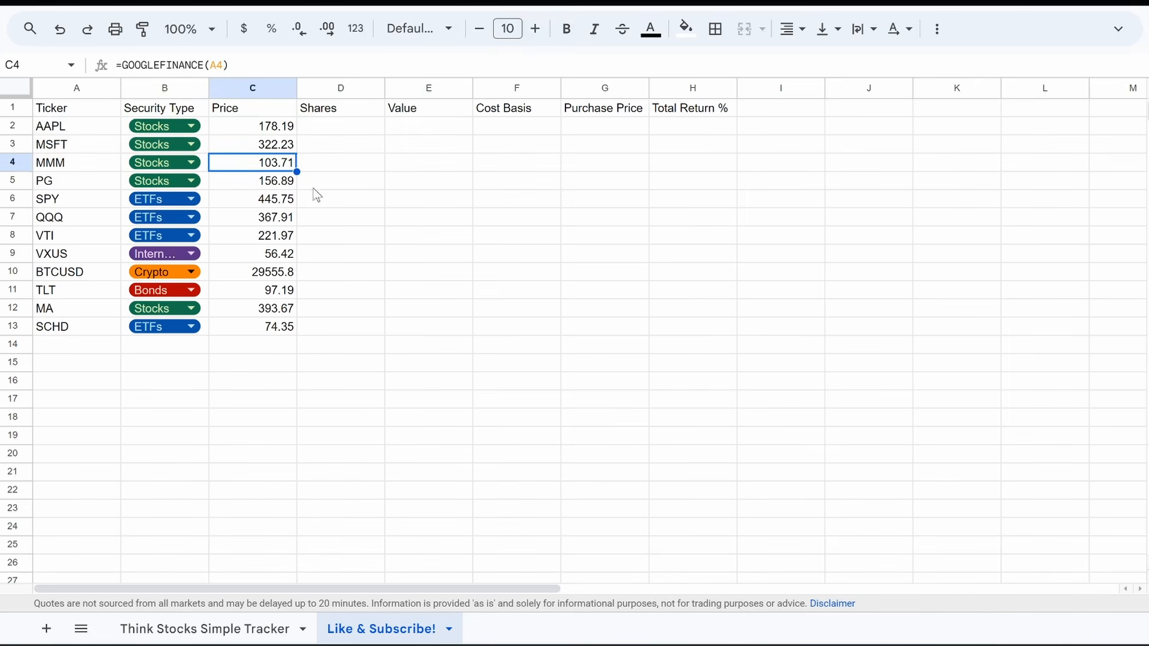
- Autofill the ISBLANK price formula from C3 down to C13 and up into C2
{"action": "left_click", "coordinate": [272, 145]}
{"action": "left_click_drag", "start_coordinate": [296, 154], "coordinate": [278, 333]}
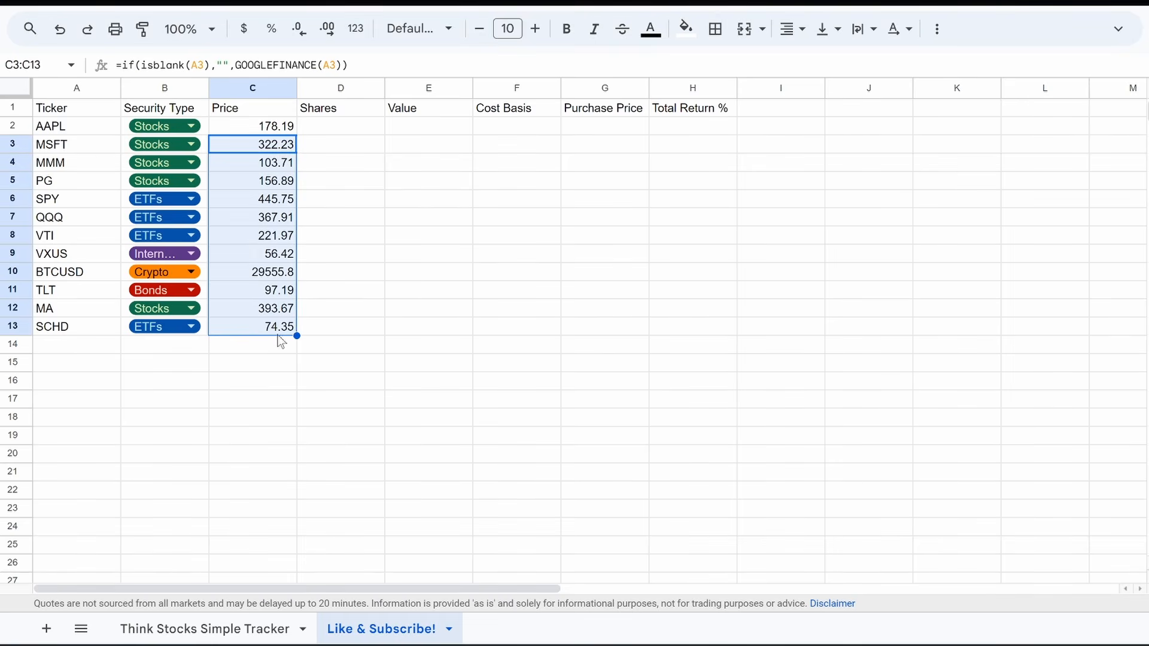
{"action": "left_click", "coordinate": [272, 151]}
{"action": "left_click_drag", "start_coordinate": [298, 153], "coordinate": [298, 128]}
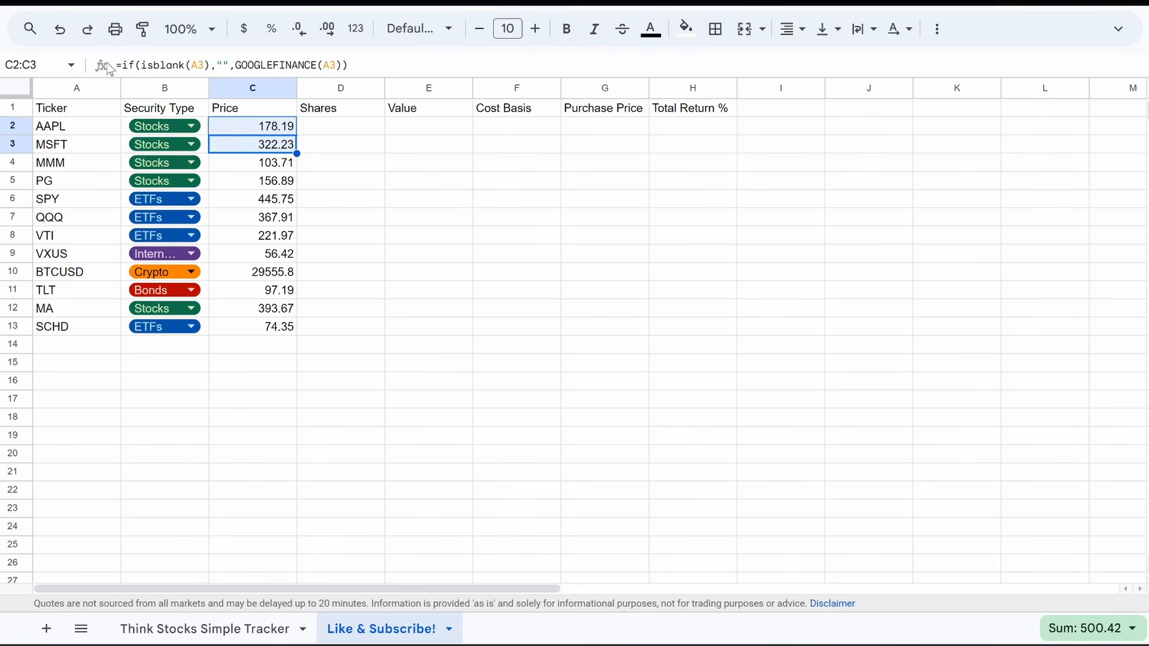
{"action": "left_click", "coordinate": [234, 125]}
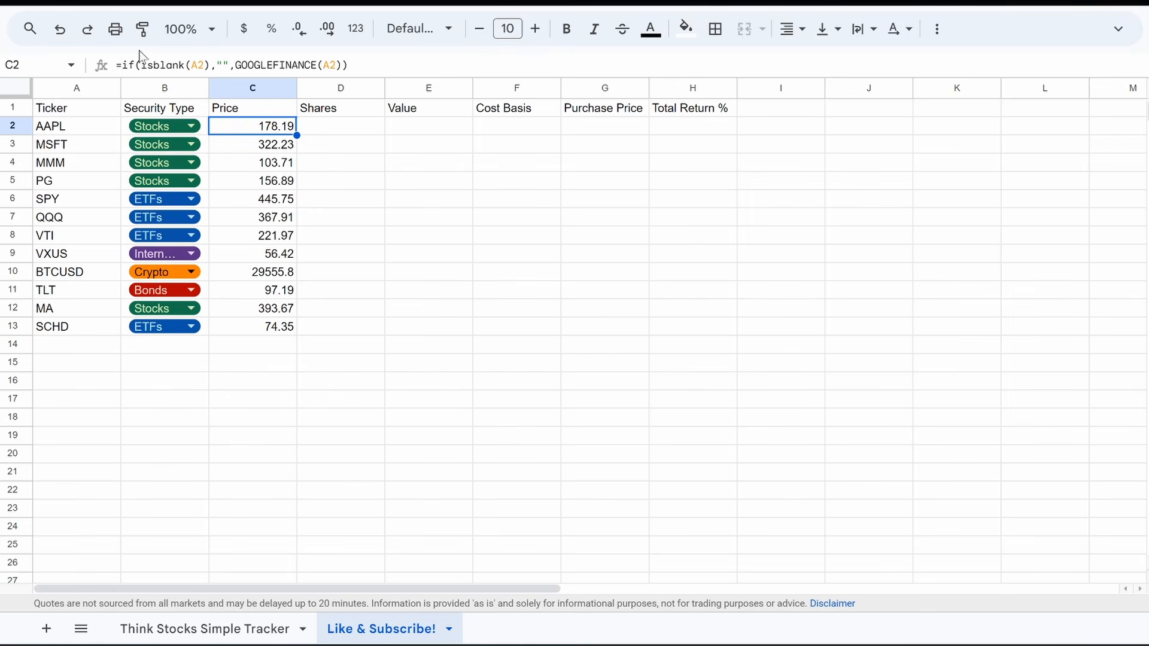
{"action": "left_click", "coordinate": [228, 144]}
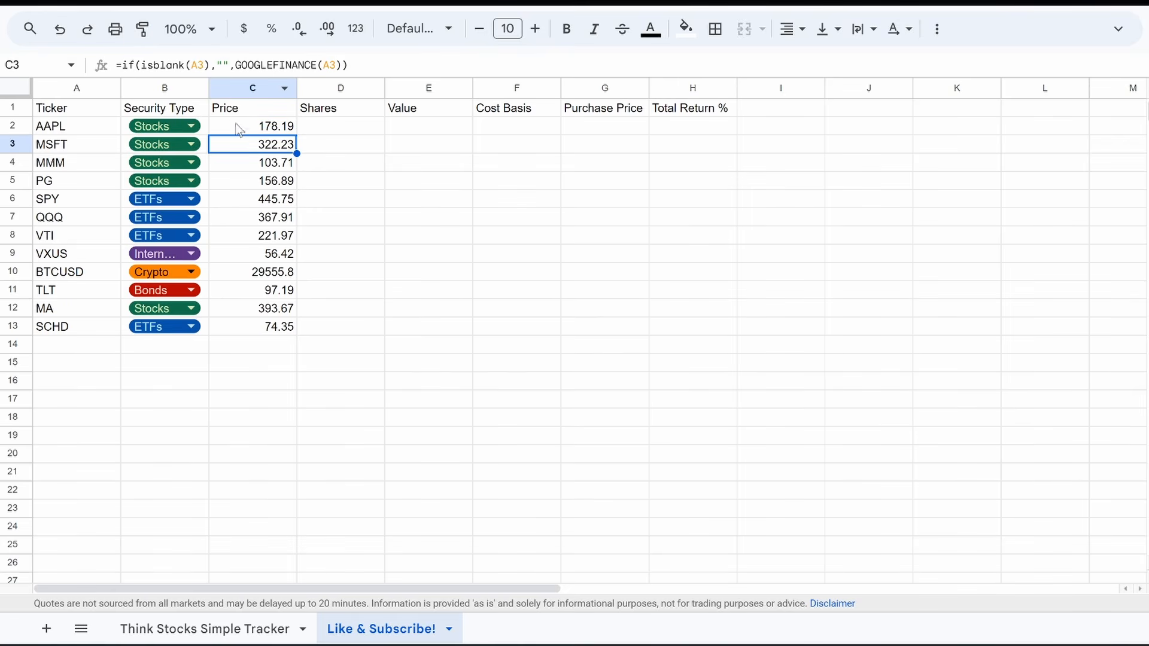
- Extend the price formula from C13 down to C18 and check the formulas in the empty rows
{"action": "left_click", "coordinate": [266, 327]}
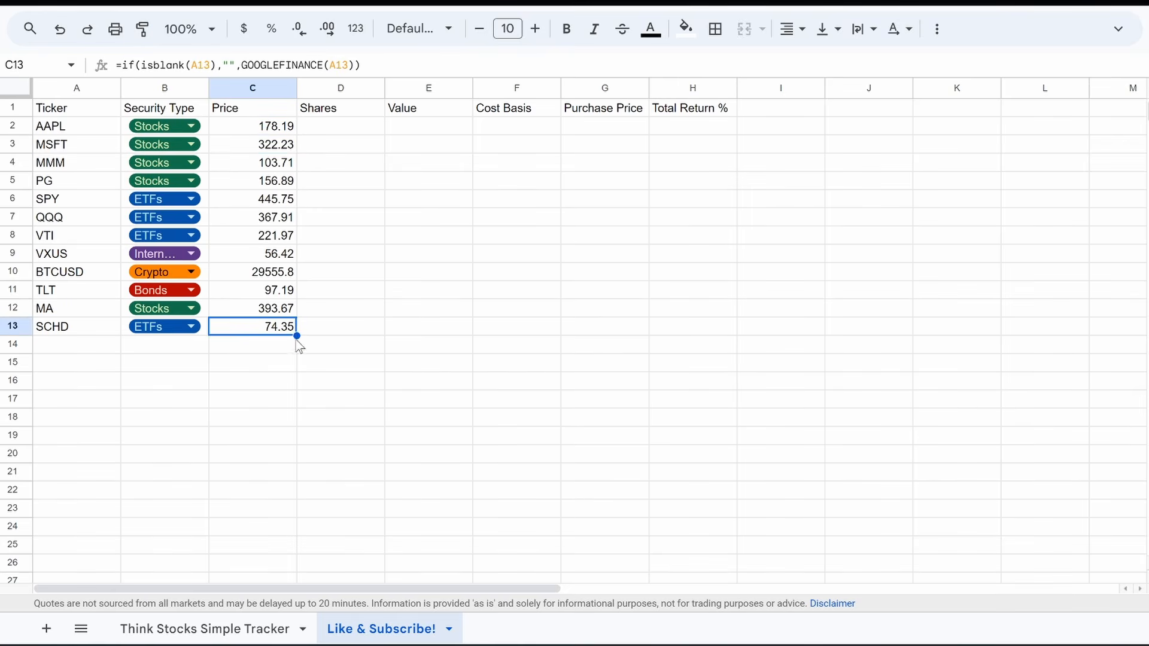
{"action": "left_click_drag", "start_coordinate": [297, 335], "coordinate": [295, 424]}
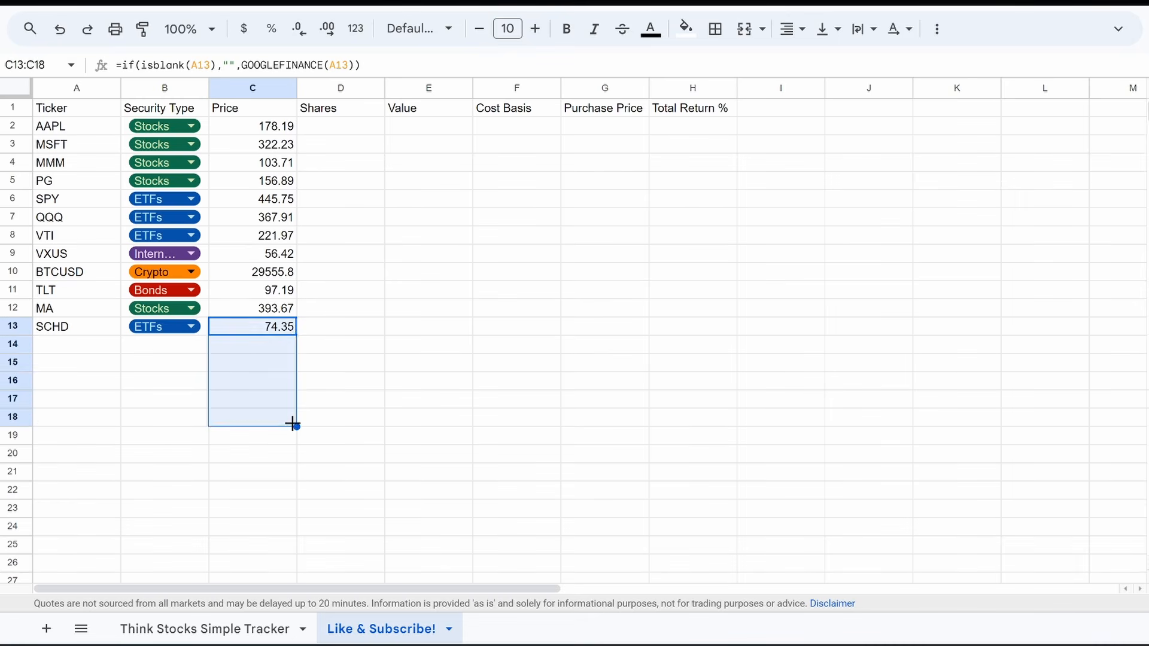
{"action": "left_click", "coordinate": [265, 386]}
{"action": "left_click", "coordinate": [267, 343]}
{"action": "left_click", "coordinate": [256, 397]}
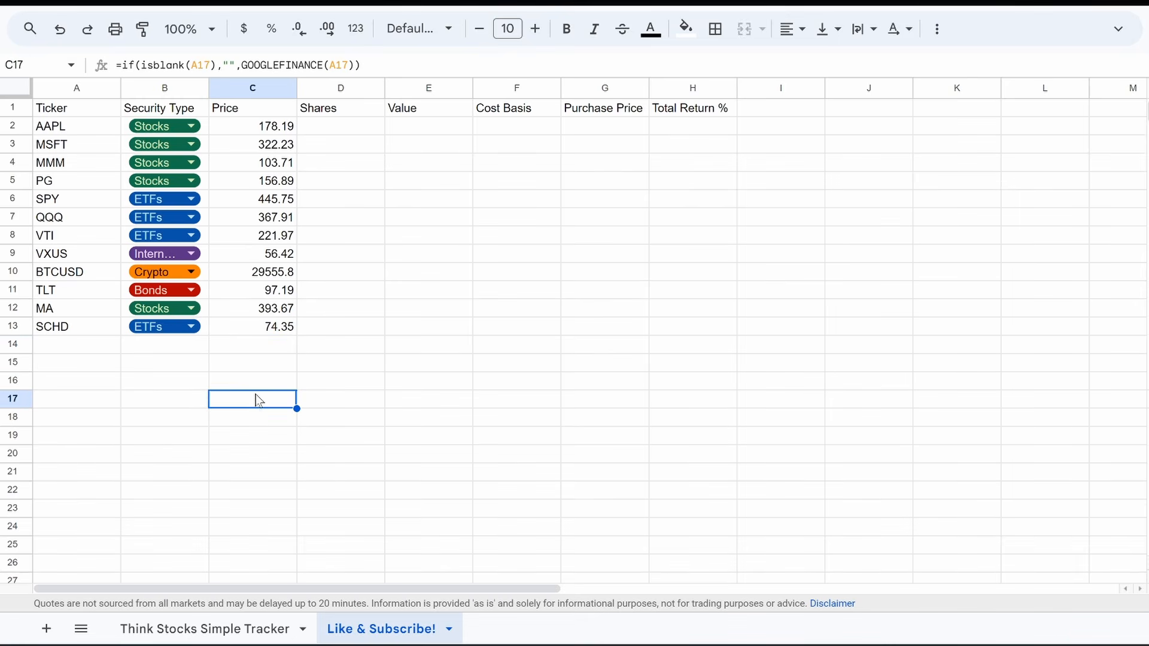
{"action": "left_click", "coordinate": [258, 389]}
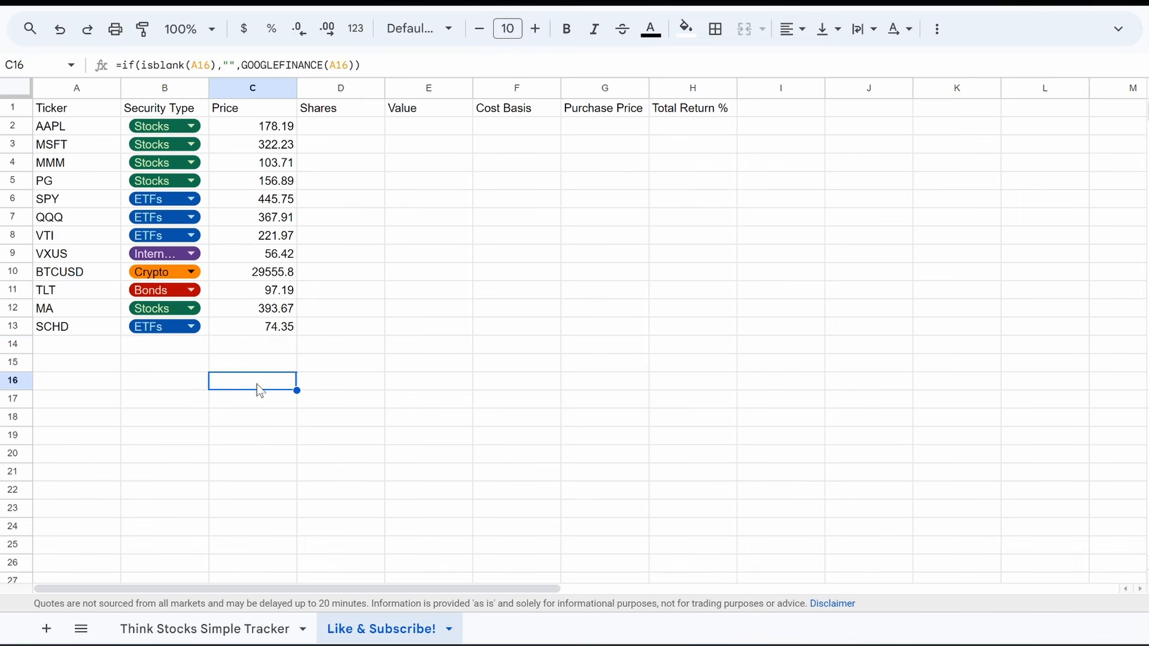
- Strip the ISBLANK check from the formula in C14, leaving only GOOGLEFINANCE(A14), and inspect the cell's result
{"action": "left_click", "coordinate": [263, 348]}
{"action": "left_click_drag", "start_coordinate": [242, 65], "coordinate": [122, 64]}
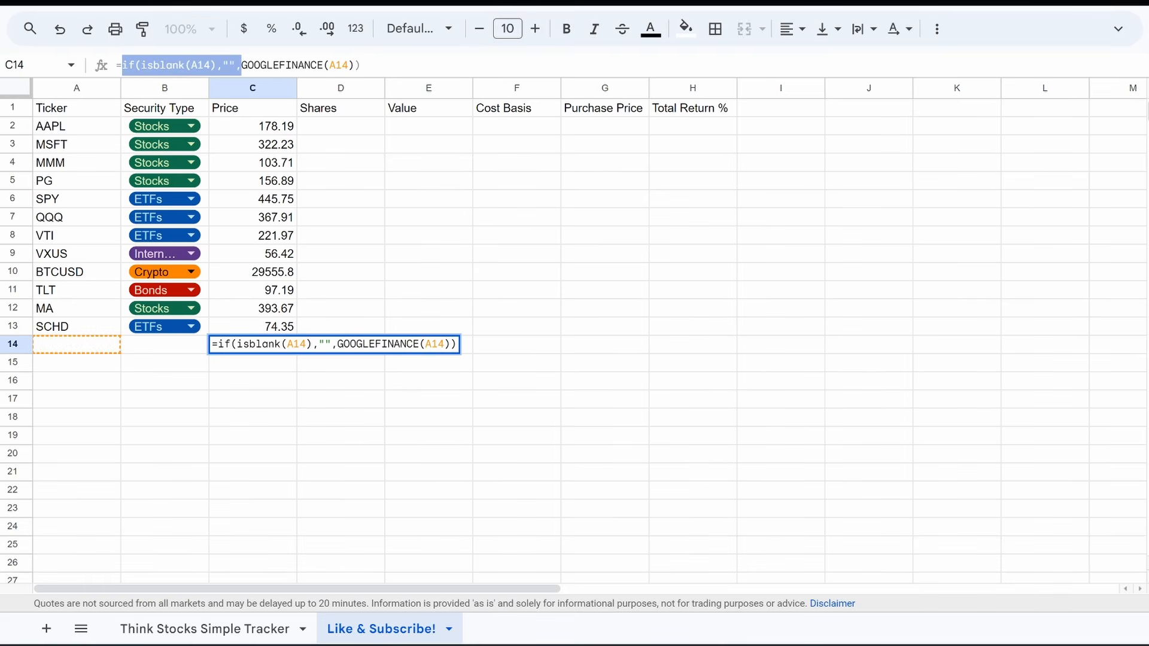
{"action": "key", "text": "BackSpace"}
{"action": "key", "text": "Return"}
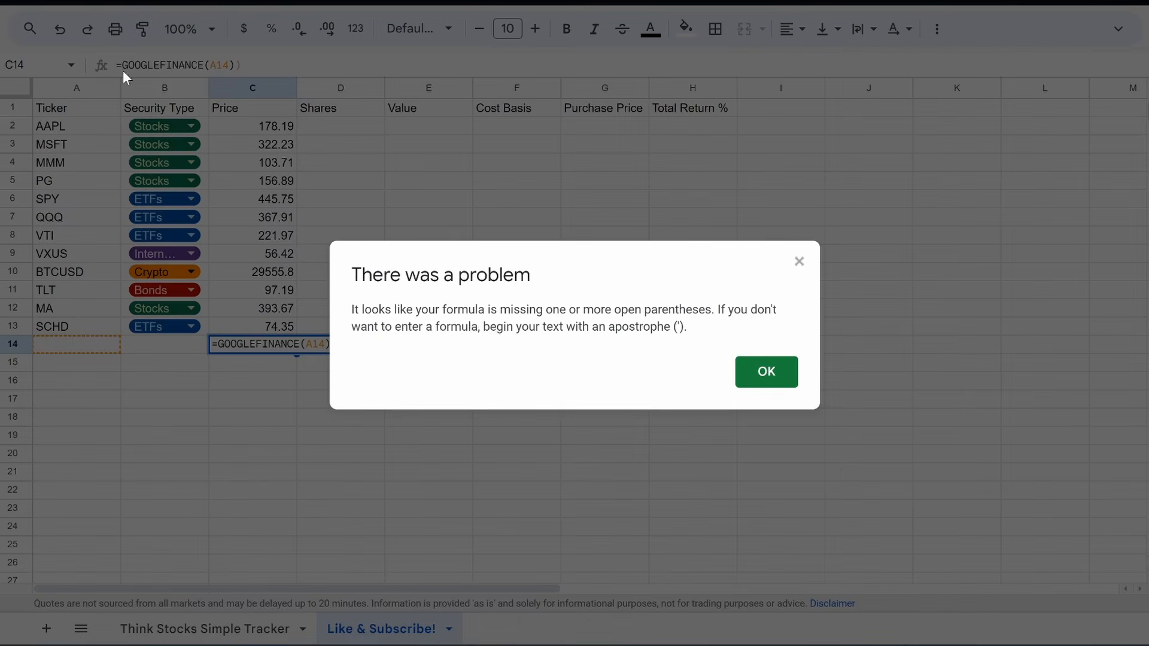
{"action": "left_click", "coordinate": [760, 375]}
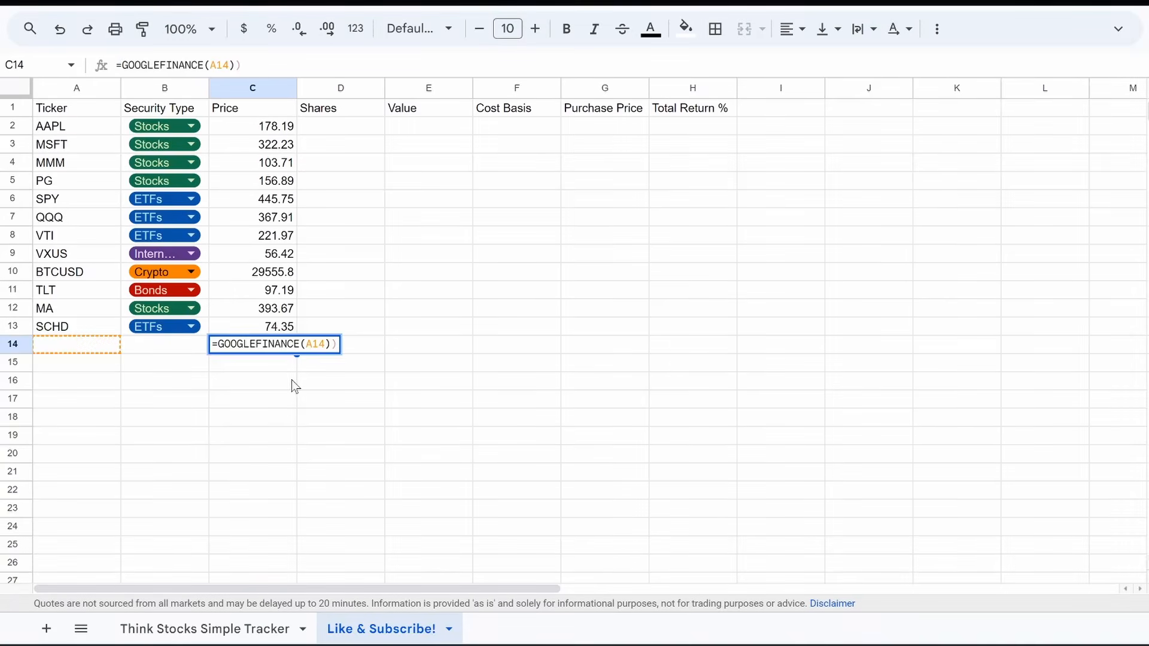
{"action": "left_click", "coordinate": [257, 418]}
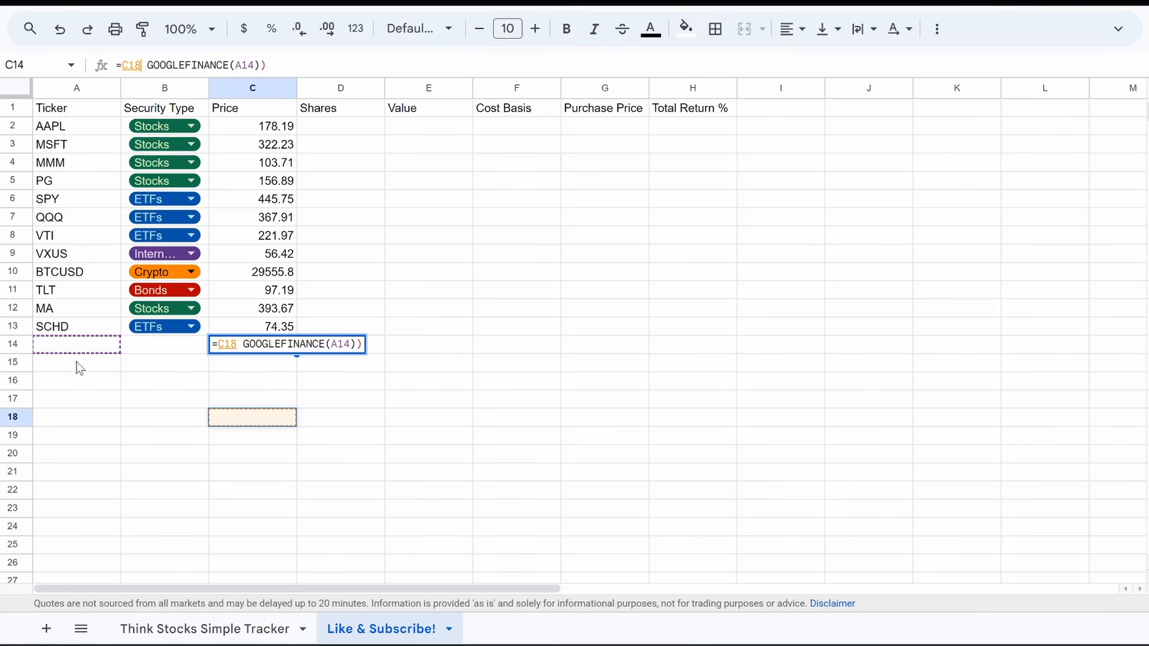
{"action": "key", "text": "BackSpace"}
{"action": "key", "text": "BackSpace"}
{"action": "key", "text": "BackSpace"}
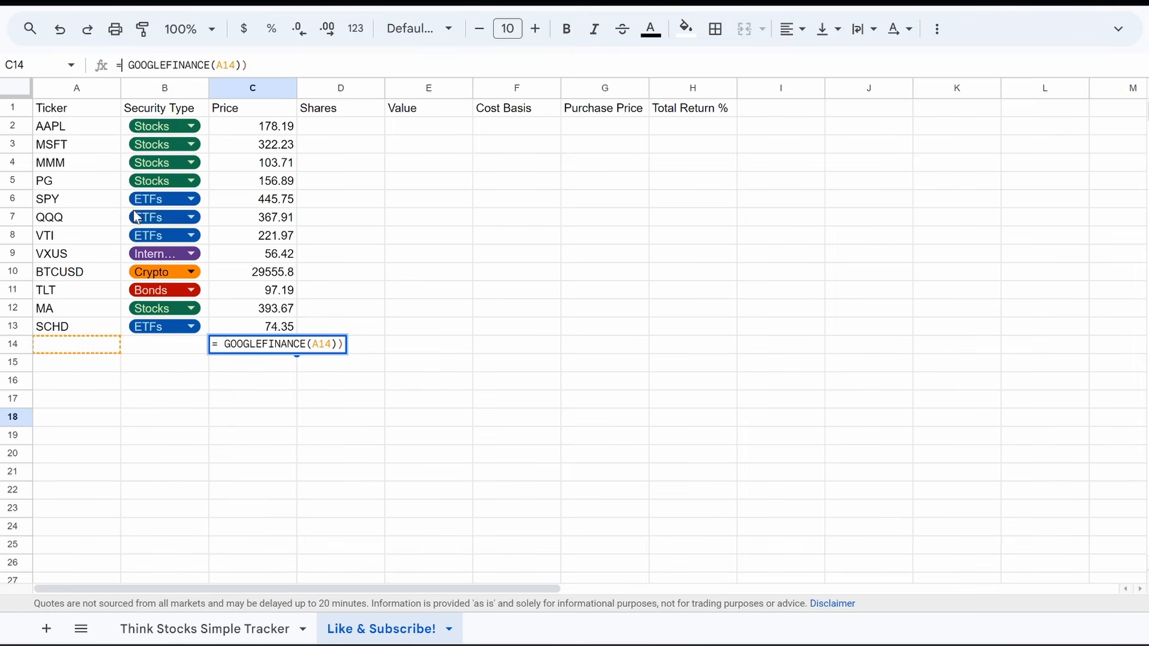
{"action": "left_click", "coordinate": [248, 65]}
{"action": "key", "text": "Return"}
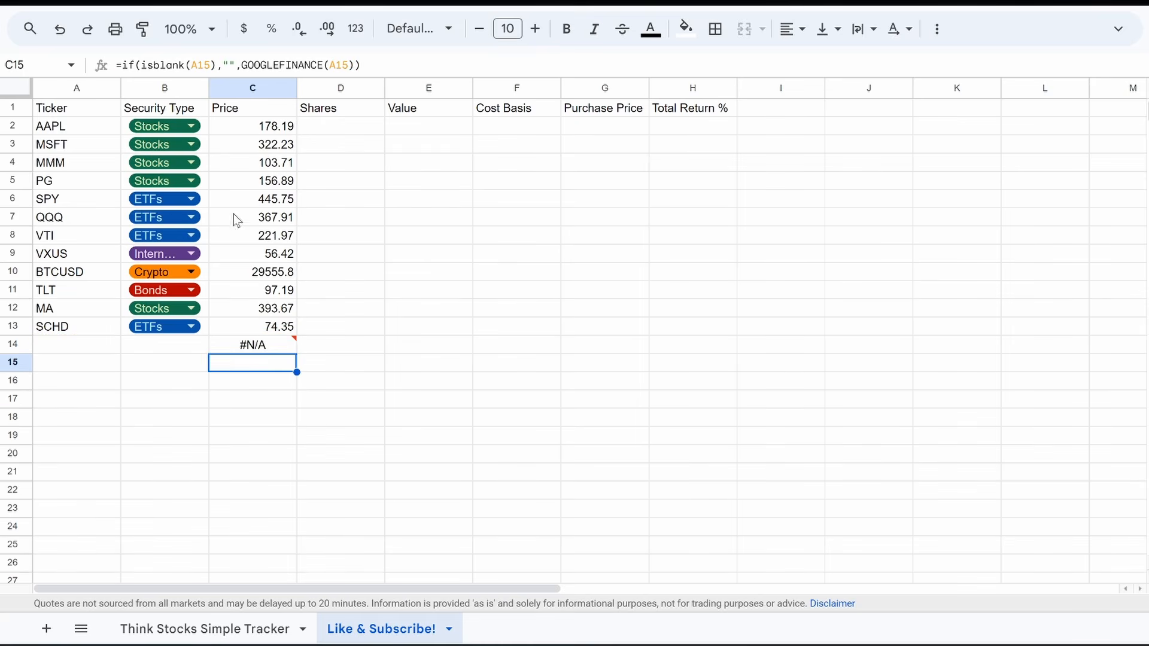
{"action": "mouse_move", "coordinate": [271, 349]}
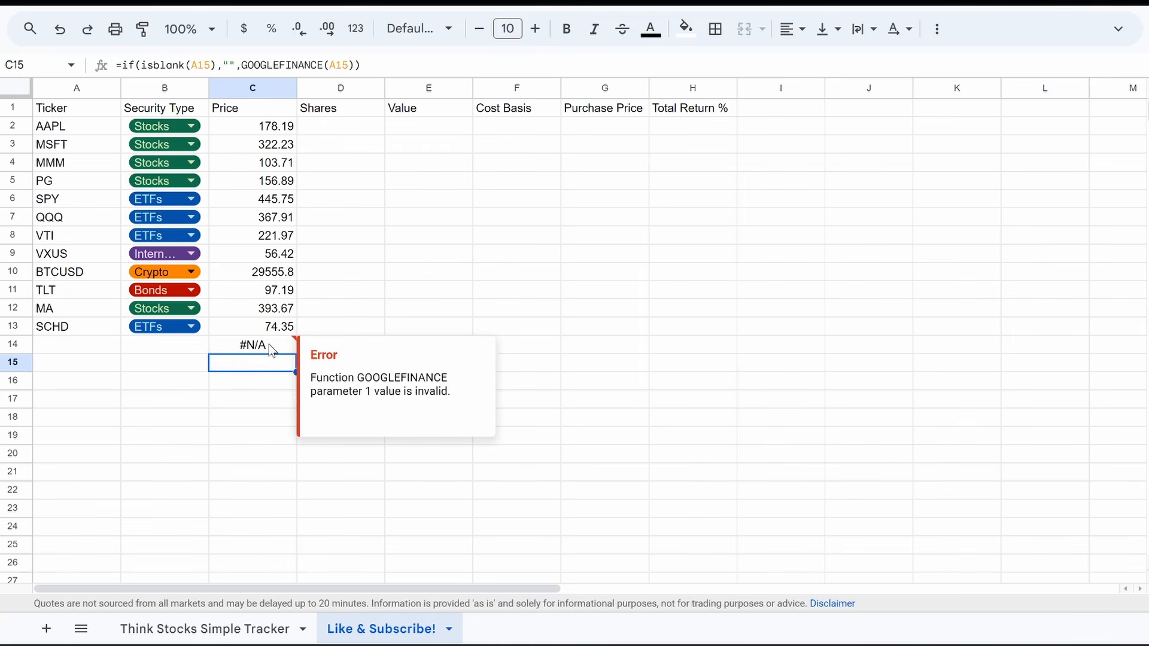
- Refill C14 to C16 with the ISBLANK price formula from C13
{"action": "left_click", "coordinate": [269, 331]}
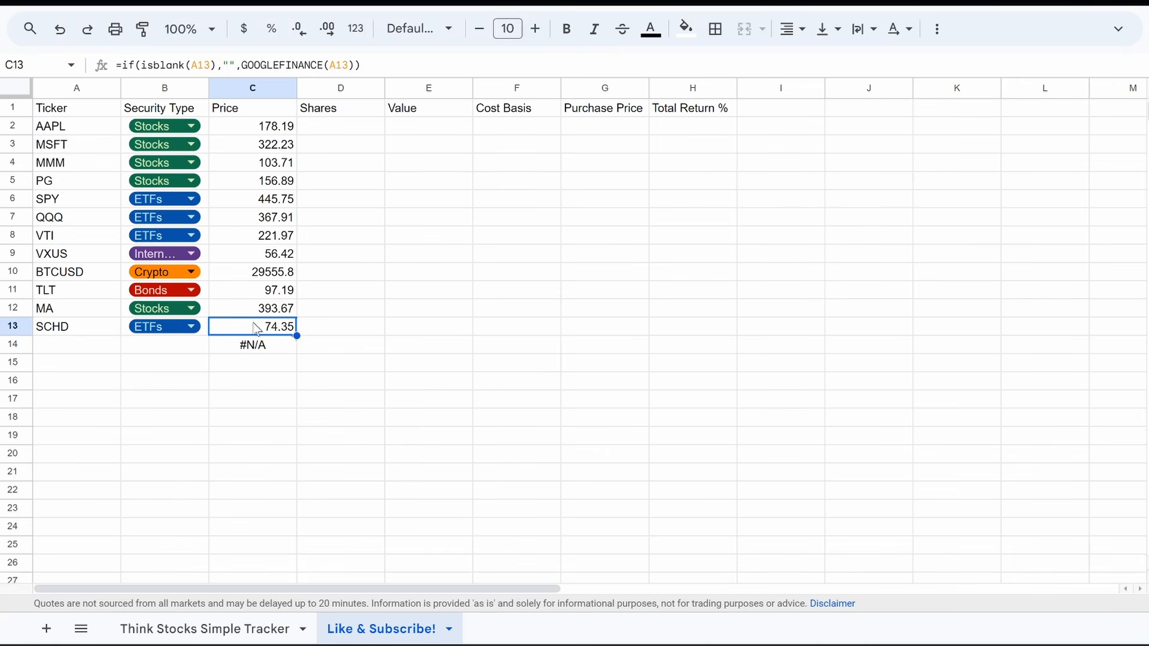
{"action": "left_click_drag", "start_coordinate": [298, 335], "coordinate": [290, 385]}
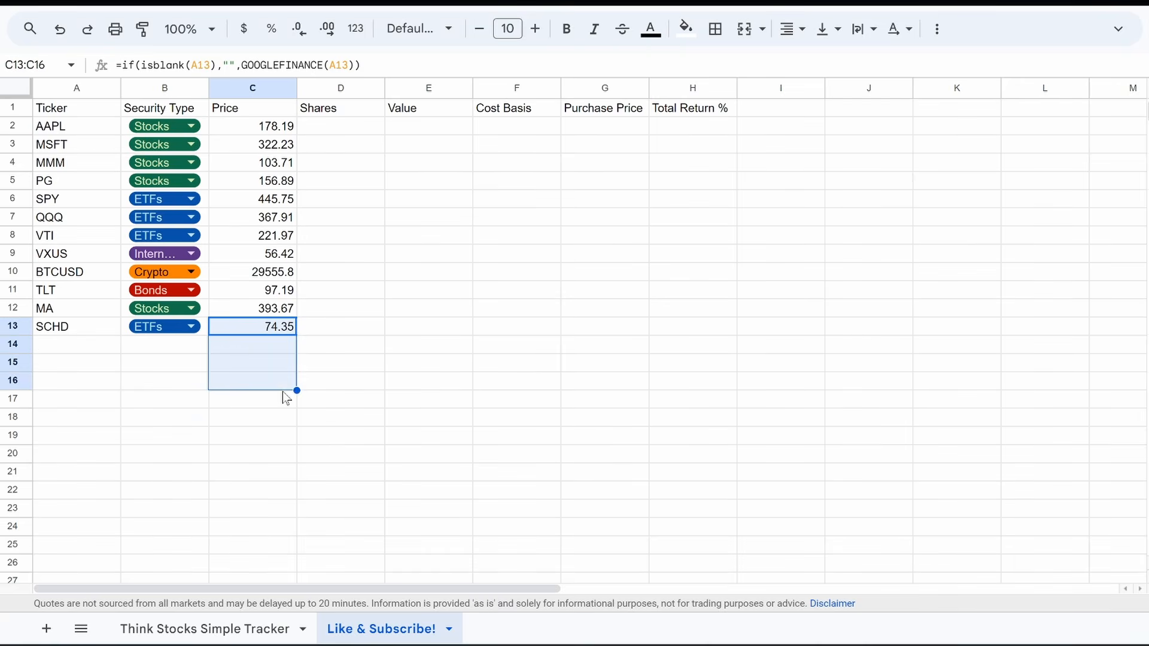
{"action": "left_click", "coordinate": [245, 348]}
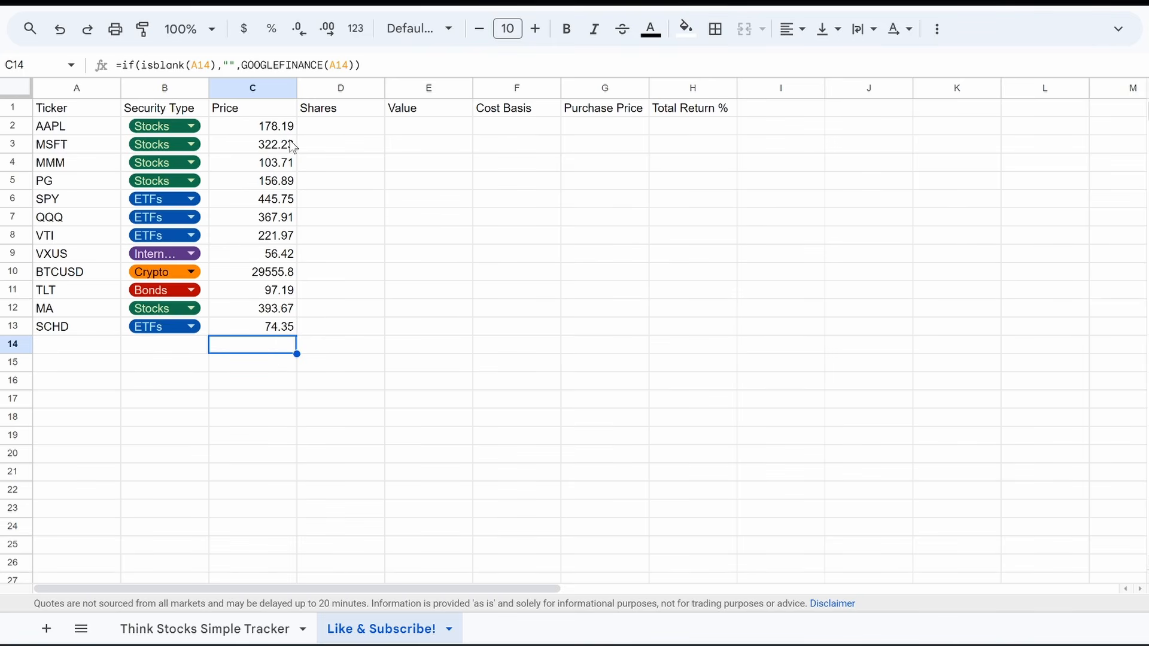
- Copy the share counts D14:D25 from Think Stocks Simple Tracker into the Shares column of Like & Subscribe!, starting at D2
{"action": "left_click", "coordinate": [317, 127]}
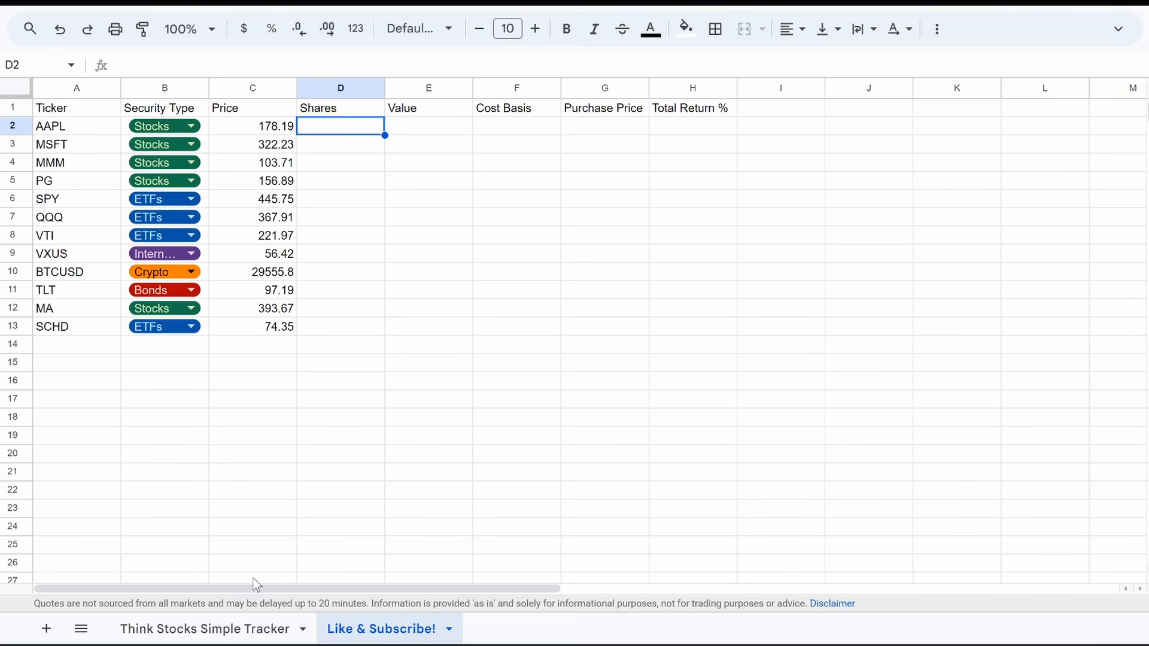
{"action": "left_click", "coordinate": [209, 630]}
{"action": "left_click_drag", "start_coordinate": [362, 347], "coordinate": [357, 549]}
{"action": "key", "text": "ctrl+c"}
{"action": "left_click", "coordinate": [380, 639]}
{"action": "key", "text": "ctrl+v"}
{"action": "left_click", "coordinate": [523, 204]}
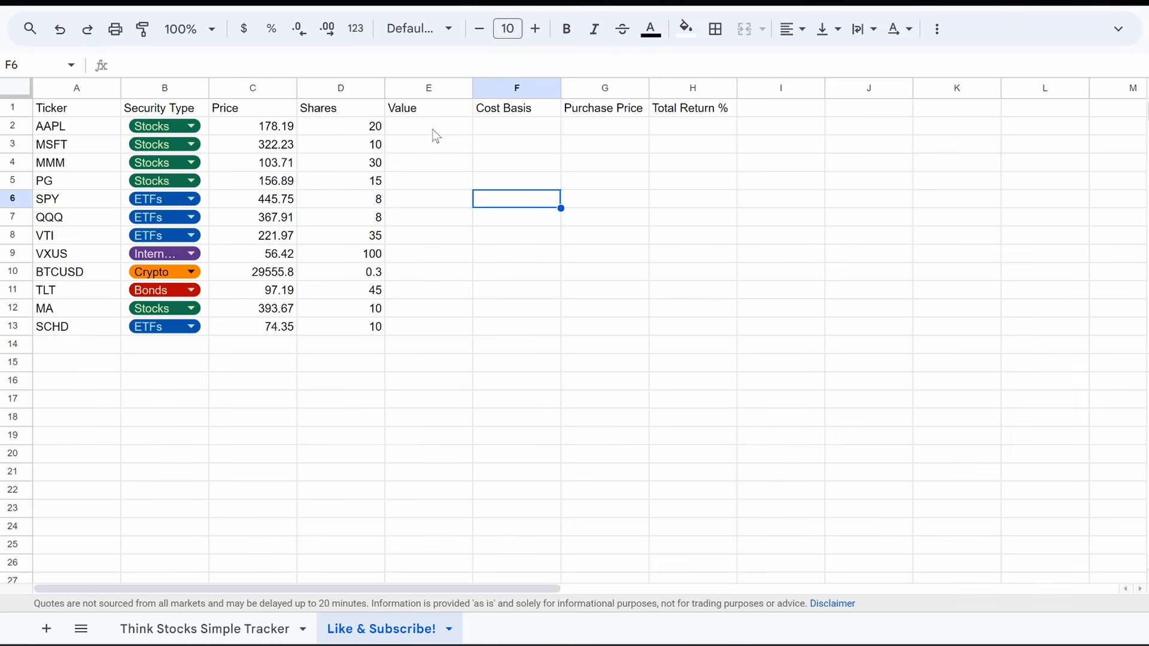
- Enter =C2*D2 as the value in E2 and autofill the formula down to E18
{"action": "left_click", "coordinate": [435, 135]}
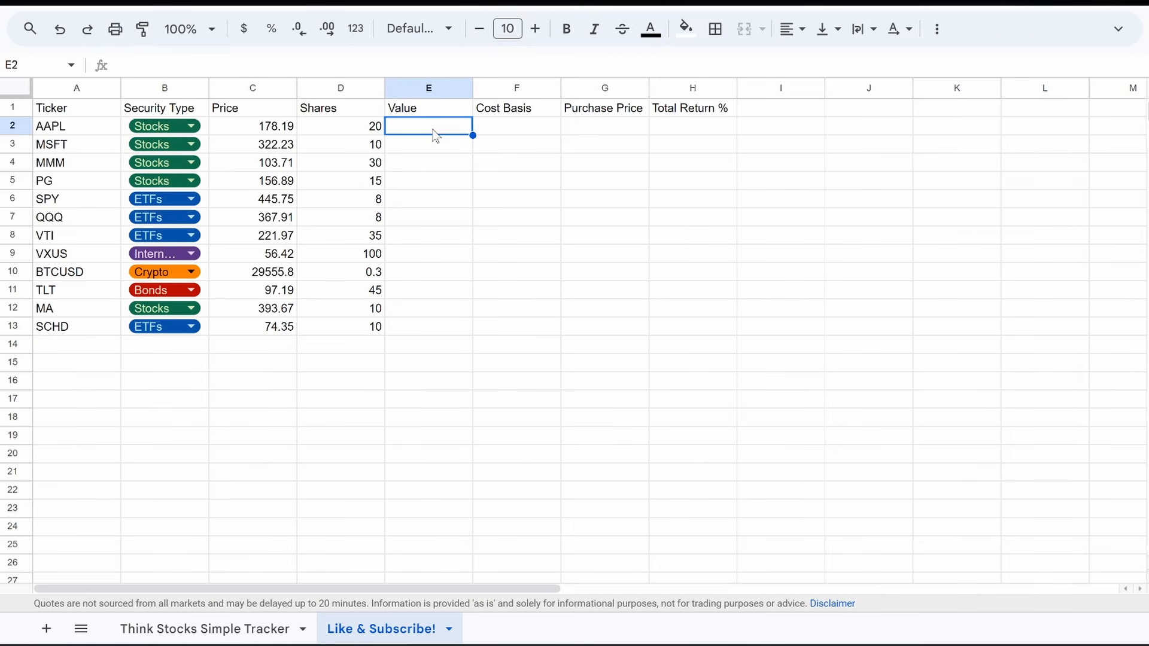
{"action": "left_click", "coordinate": [256, 134]}
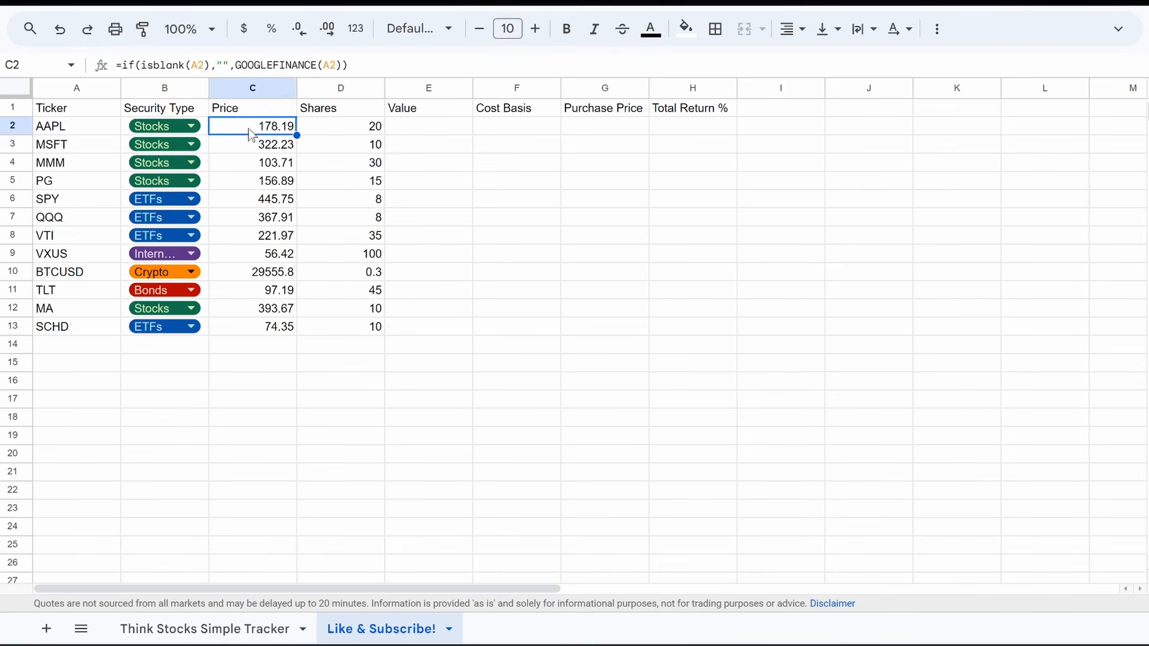
{"action": "left_click", "coordinate": [353, 127]}
{"action": "left_click", "coordinate": [416, 123]}
{"action": "type", "text": "="}
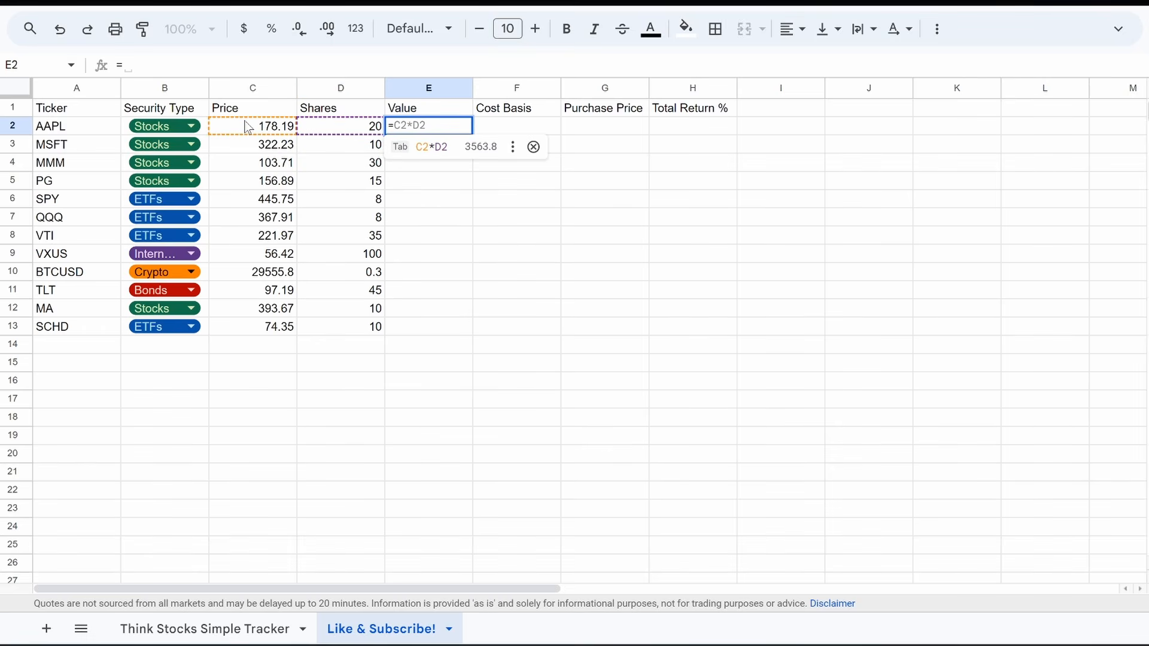
{"action": "key", "text": "Tab"}
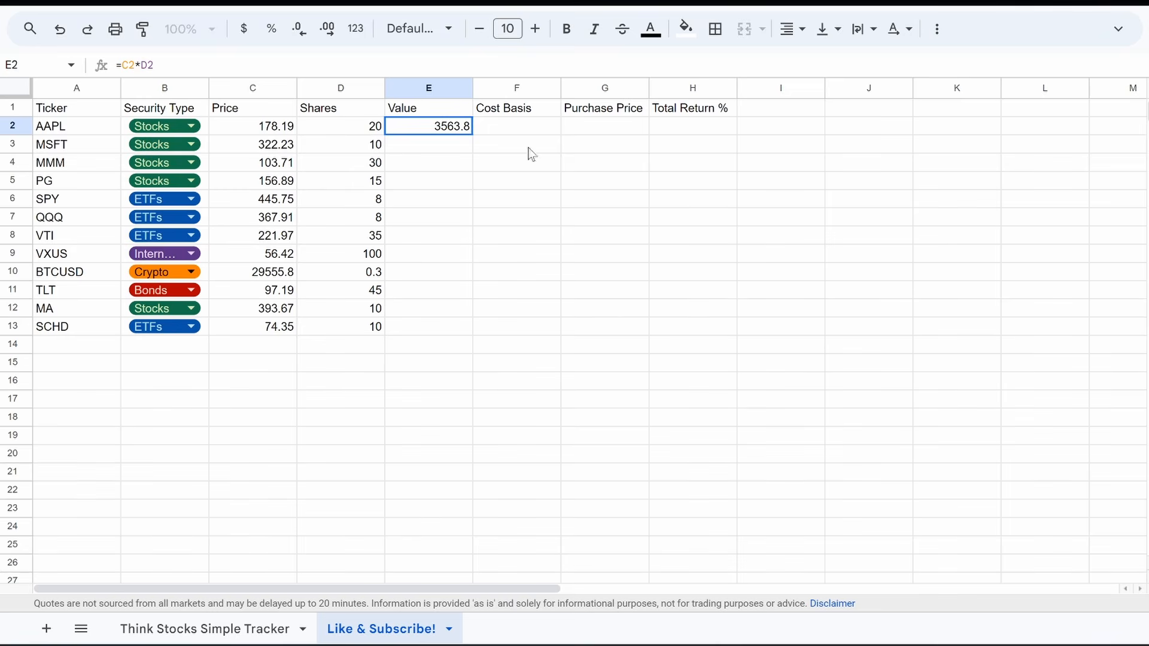
{"action": "left_click_drag", "start_coordinate": [472, 134], "coordinate": [476, 422]}
{"action": "left_click", "coordinate": [419, 401]}
{"action": "left_click", "coordinate": [461, 329]}
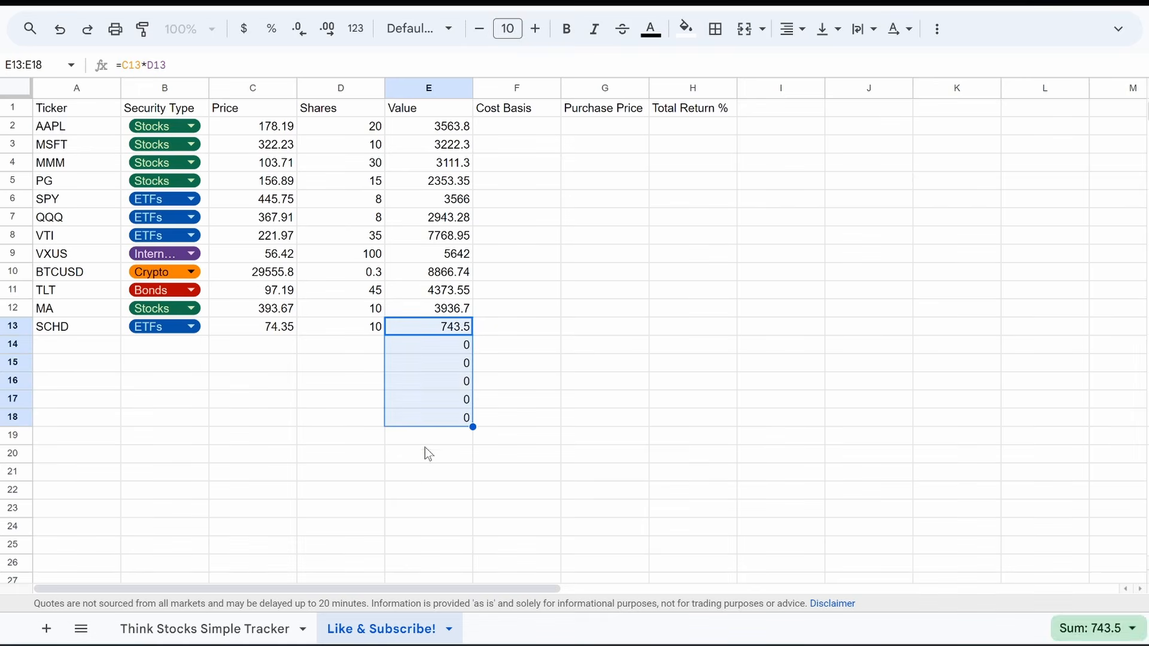
- Wrap the Value formula in E2 with the ISBLANK check from C2, making it =if(isblank(A2),"",C2*D2)
{"action": "left_click", "coordinate": [534, 369]}
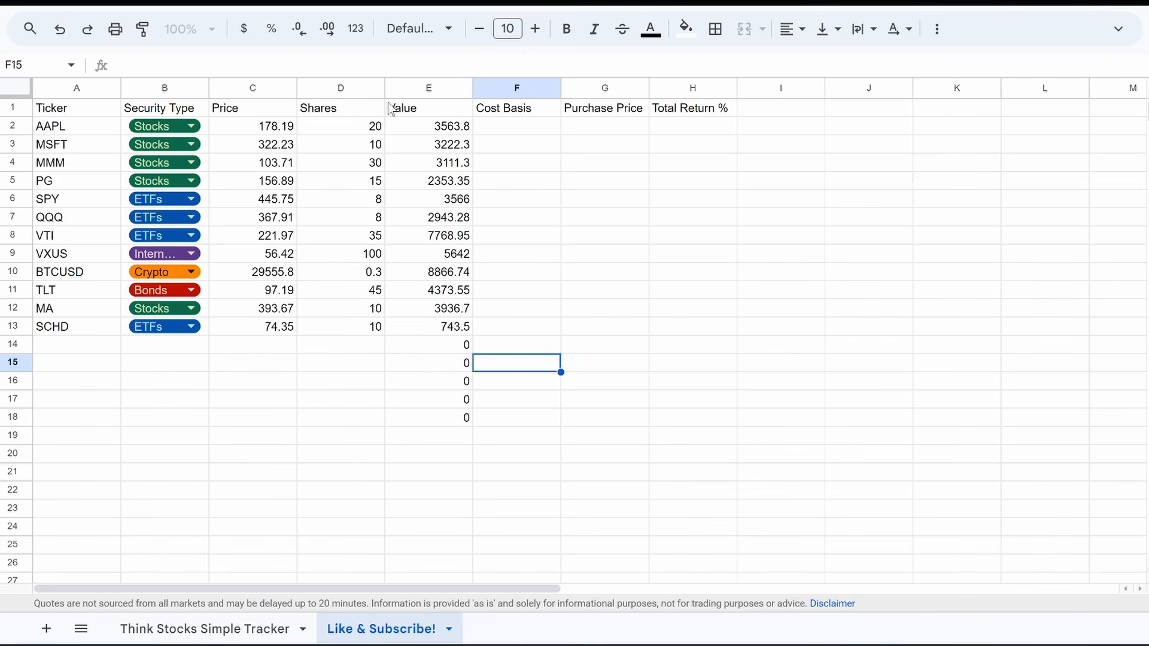
{"action": "left_click", "coordinate": [276, 128]}
{"action": "left_click_drag", "start_coordinate": [236, 64], "coordinate": [121, 66]}
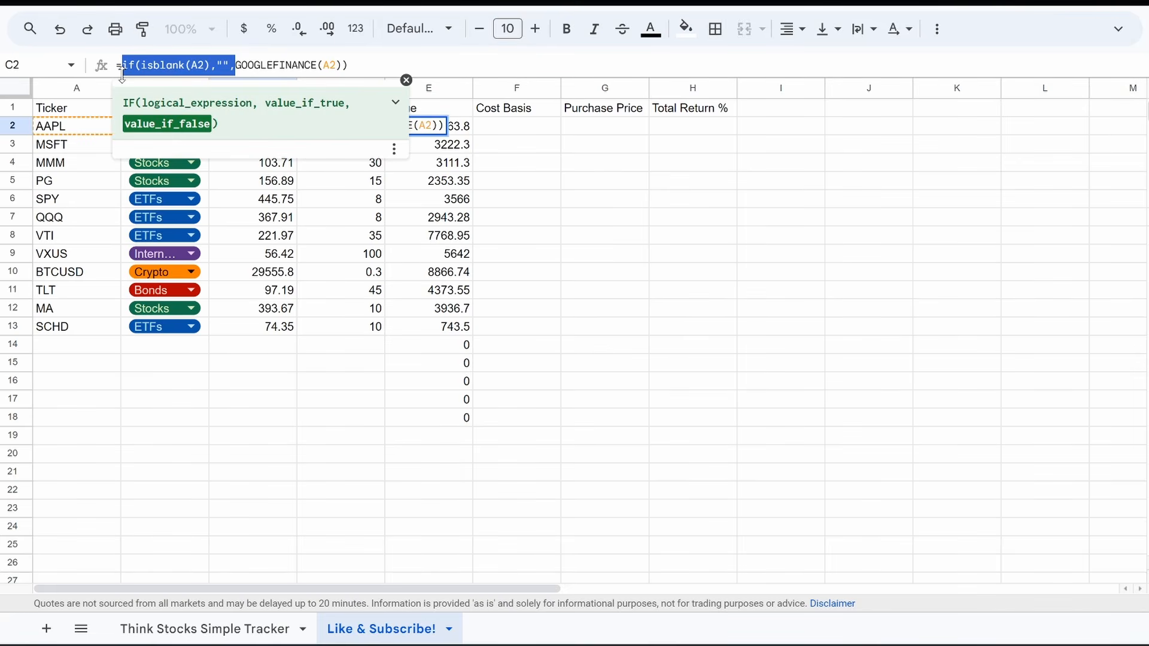
{"action": "key", "text": "Return"}
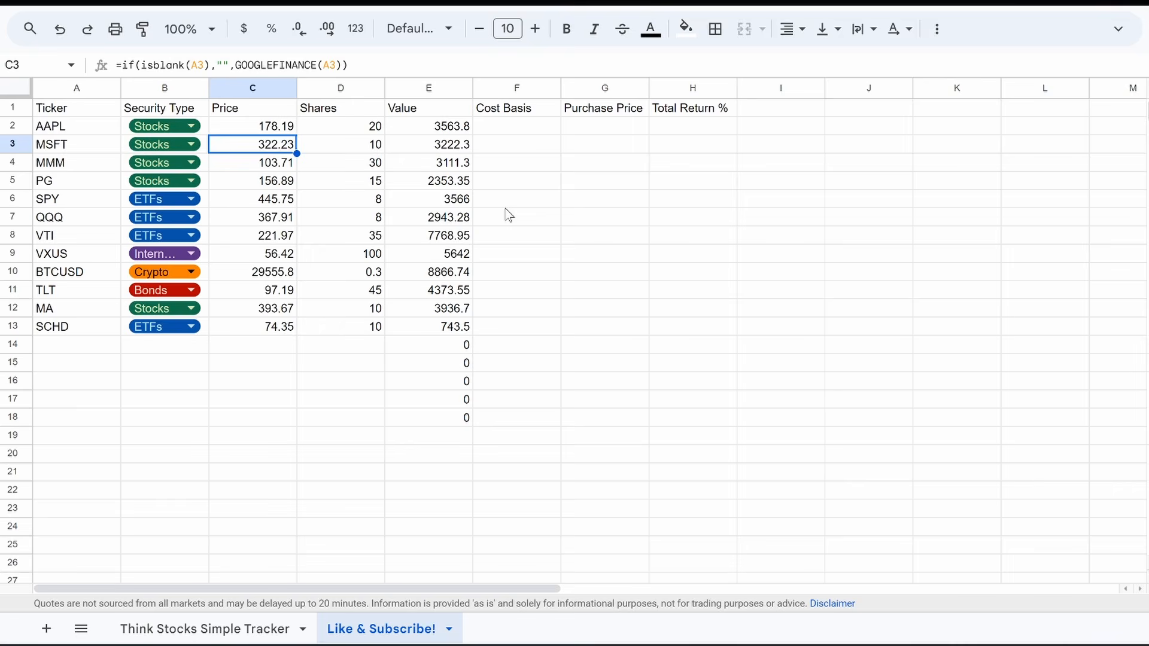
{"action": "left_click", "coordinate": [426, 127]}
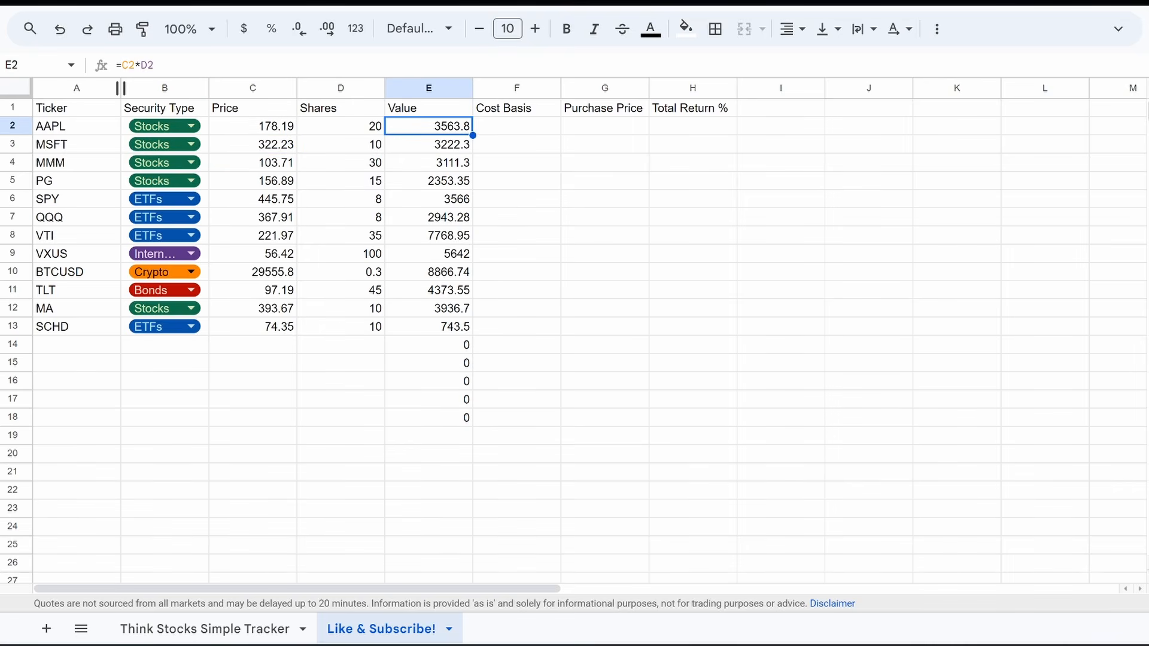
{"action": "left_click", "coordinate": [121, 65]}
{"action": "type", "text": "if(isblank(A2),\"\","}
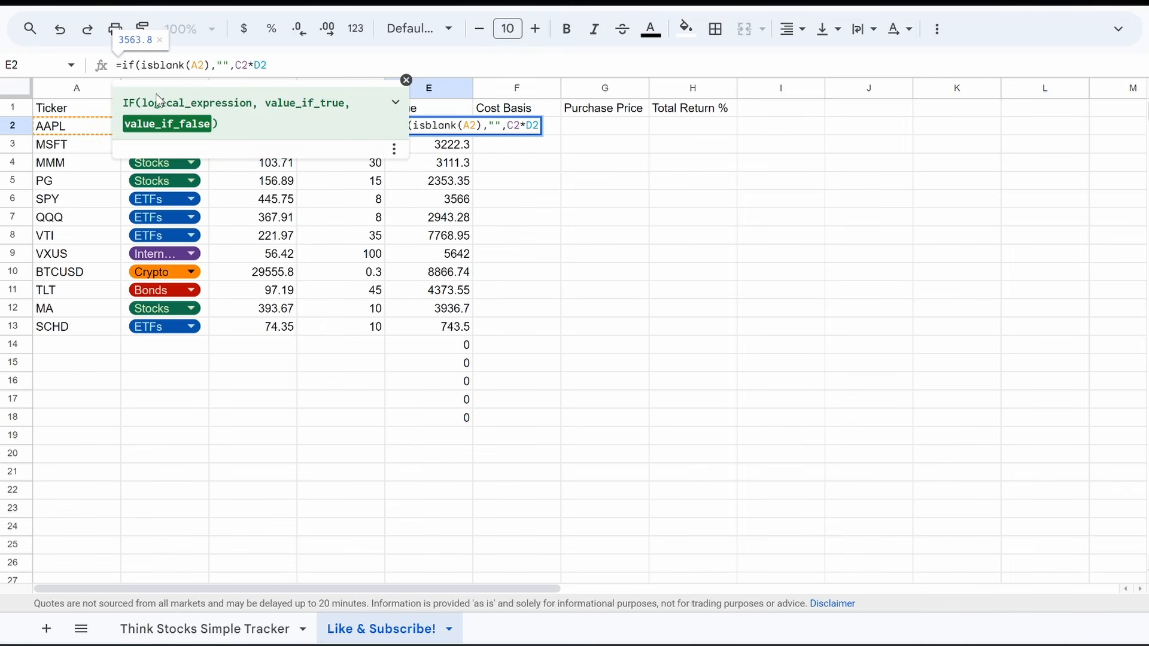
{"action": "key", "text": "Return"}
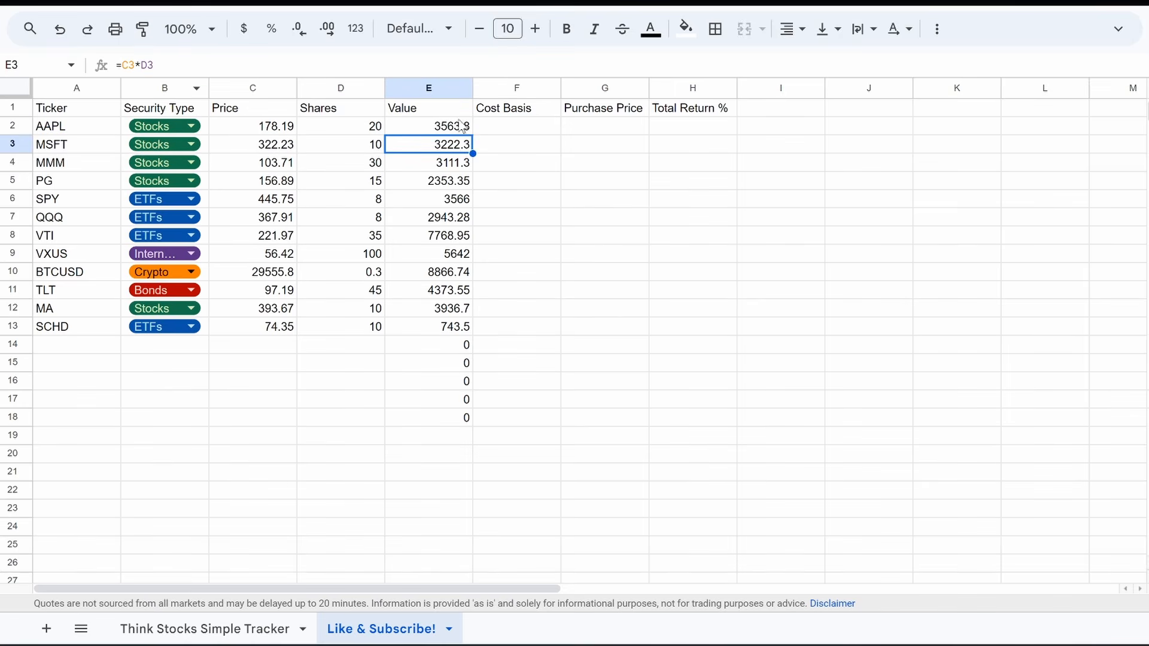
- Fill the blank-safe Value formula from E2 down to E19
{"action": "left_click", "coordinate": [470, 129]}
{"action": "left_click_drag", "start_coordinate": [473, 135], "coordinate": [479, 451]}
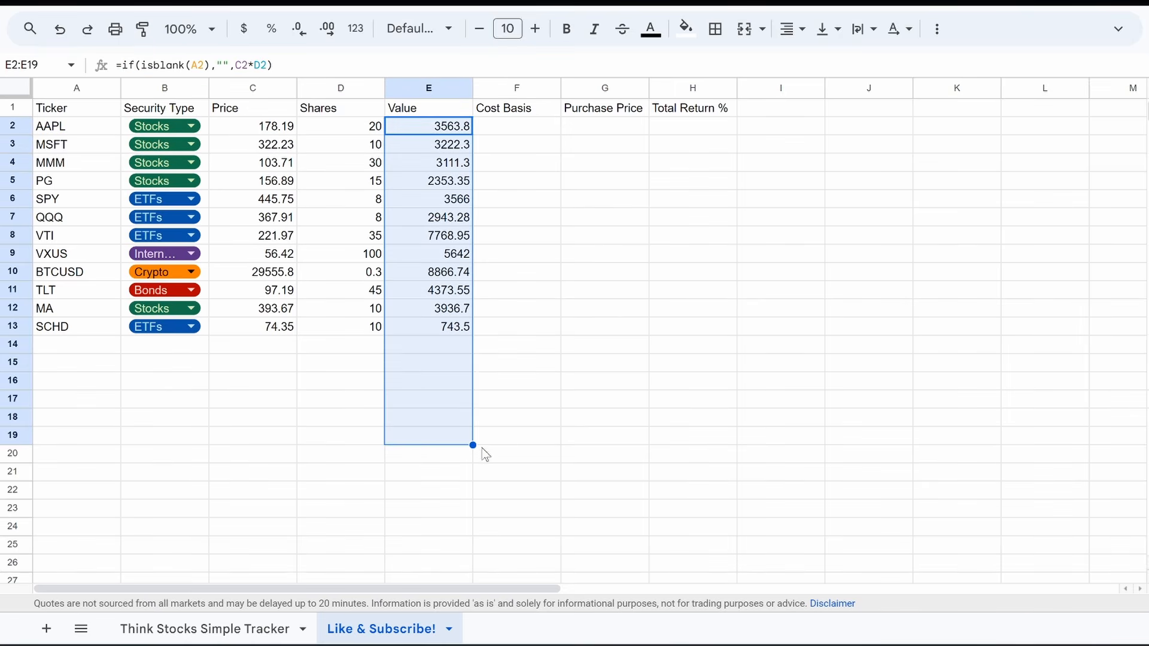
{"action": "left_click", "coordinate": [579, 374]}
- Format the Value column E and the Price column C as dollar currency
{"action": "left_click", "coordinate": [402, 89]}
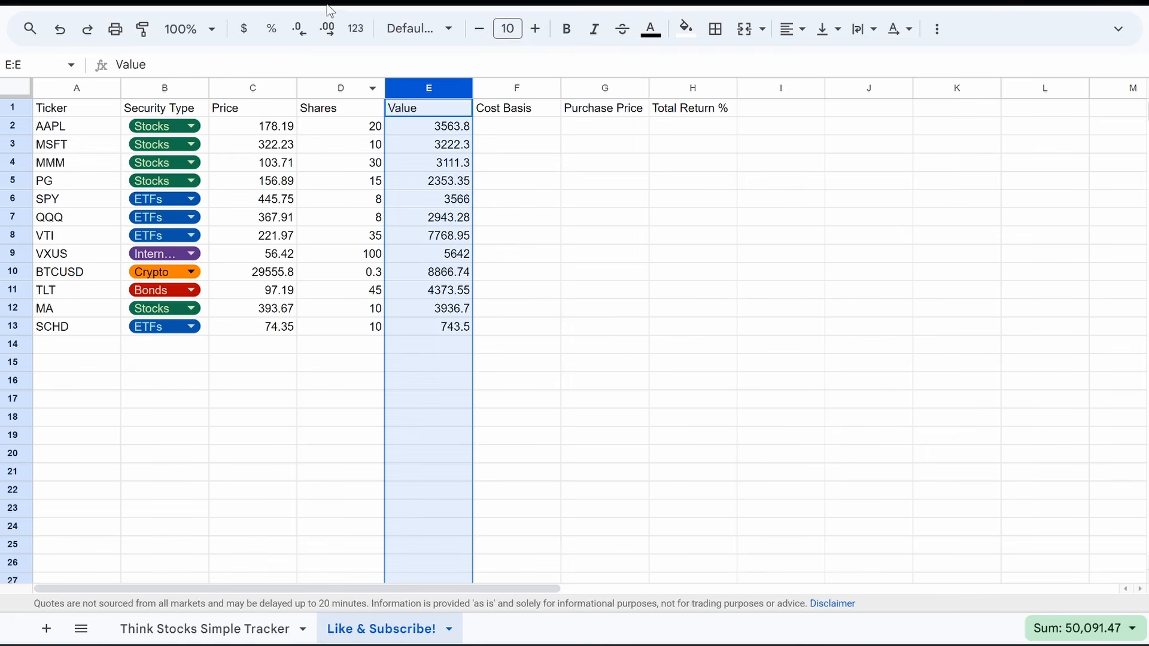
{"action": "left_click", "coordinate": [244, 28]}
{"action": "left_click", "coordinate": [573, 270]}
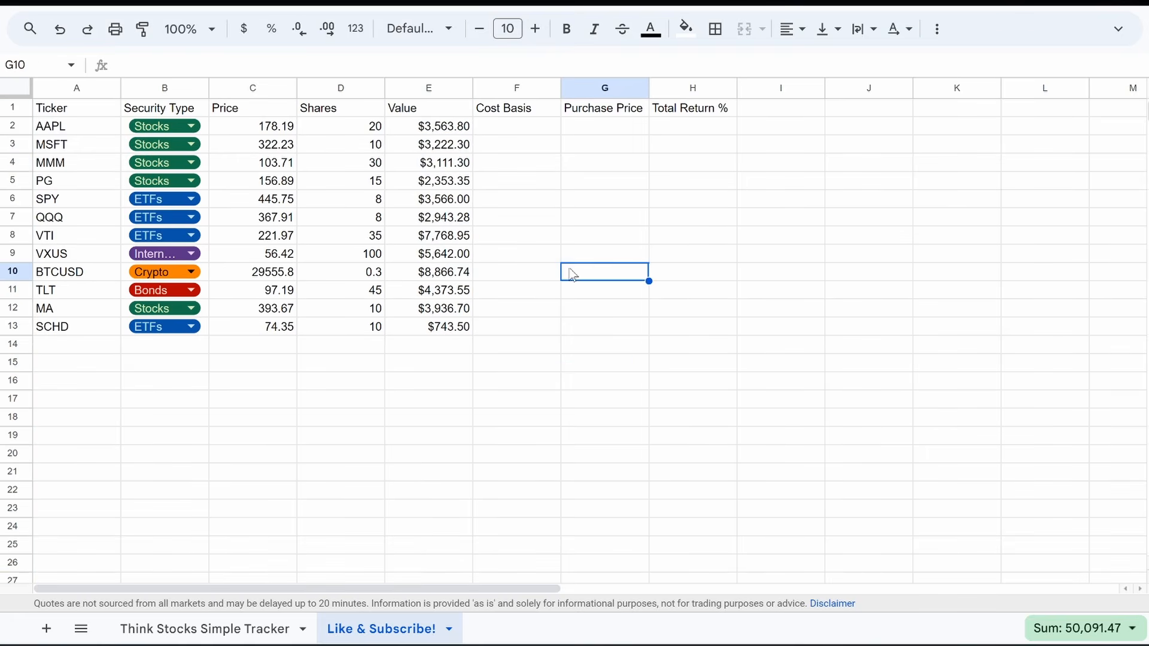
{"action": "left_click", "coordinate": [251, 84]}
{"action": "left_click", "coordinate": [244, 28]}
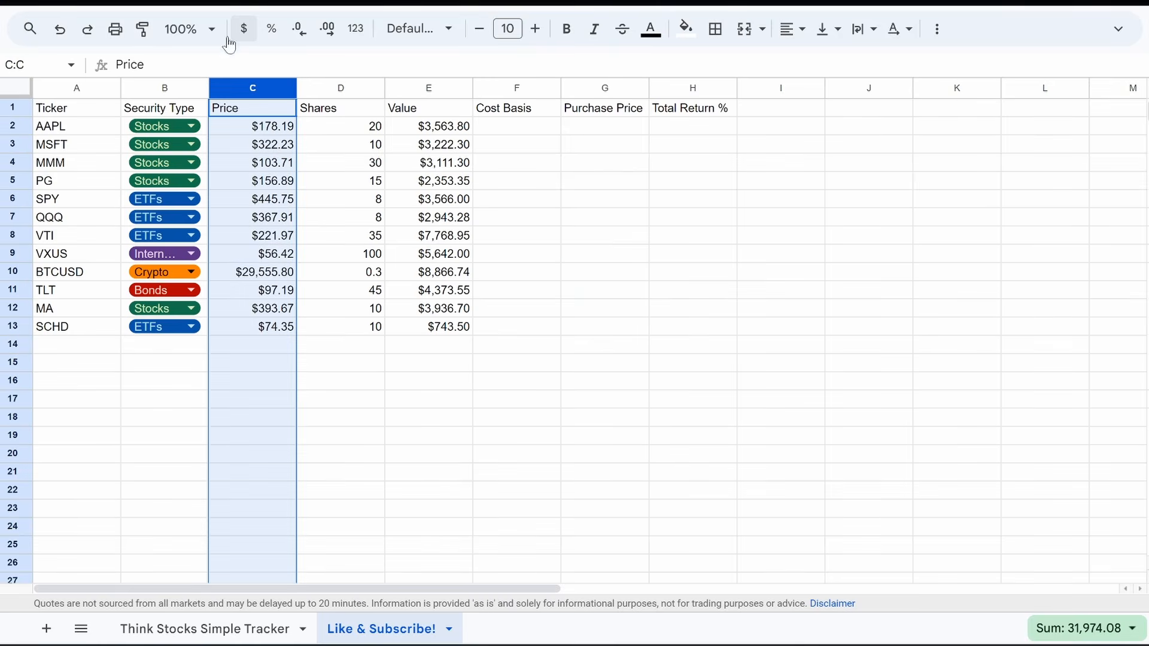
{"action": "left_click", "coordinate": [559, 349]}
- Center-align the contents of columns A through H horizontally
{"action": "left_click_drag", "start_coordinate": [63, 89], "coordinate": [341, 88]}
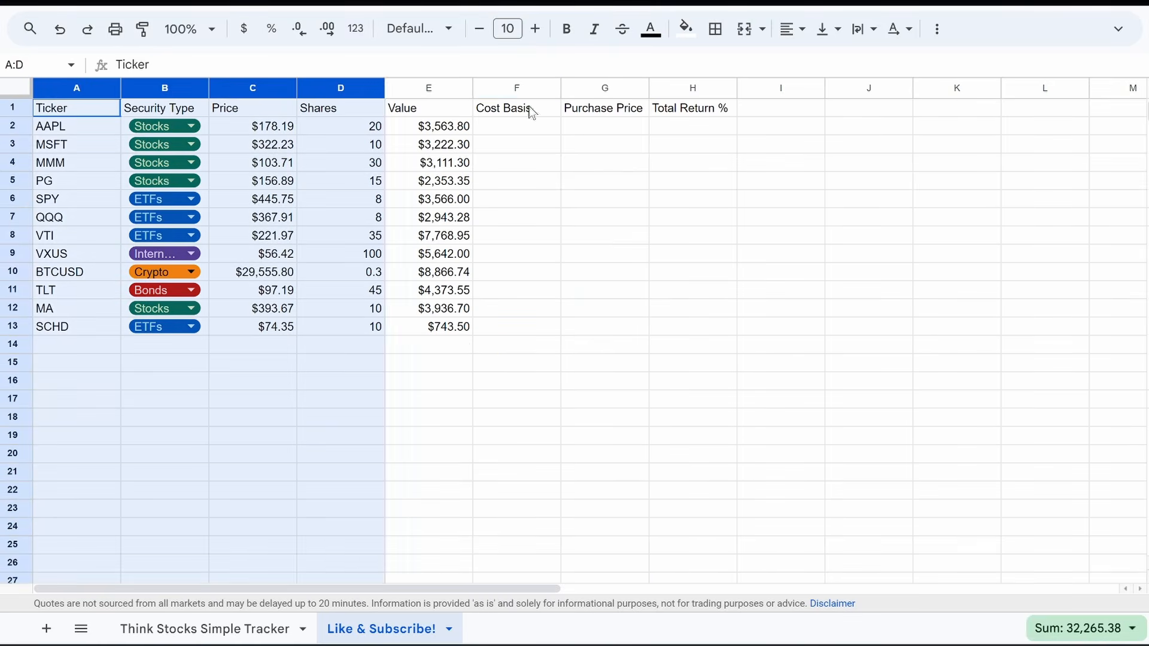
{"action": "left_click_drag", "start_coordinate": [532, 111], "coordinate": [698, 113]}
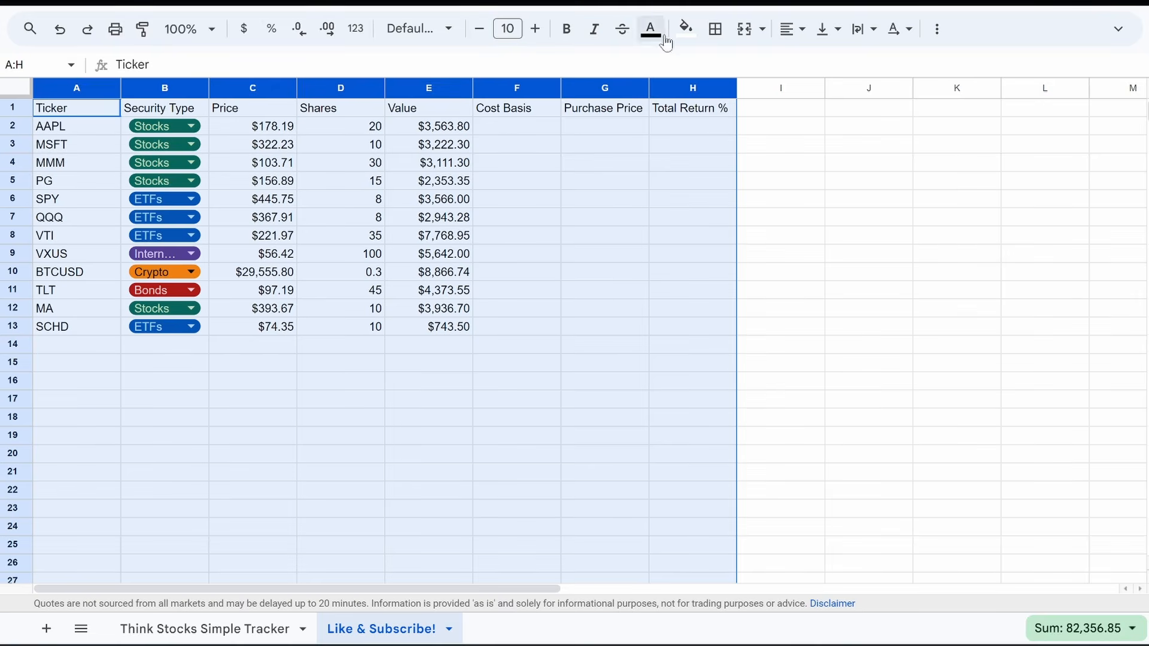
{"action": "left_click", "coordinate": [793, 29]}
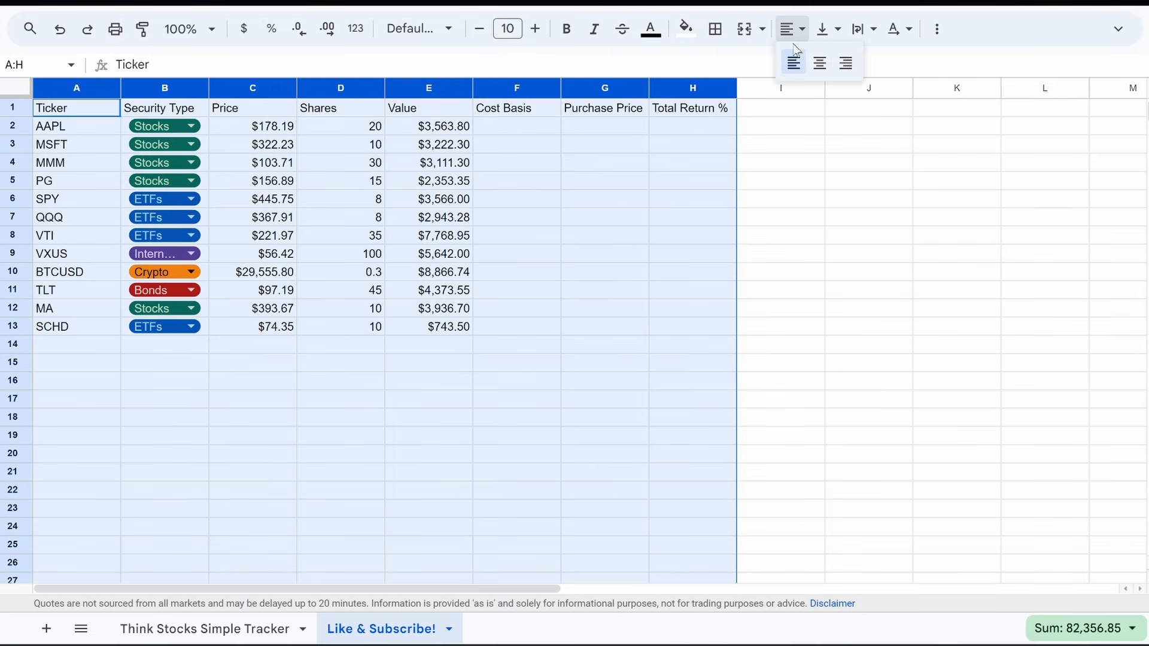
{"action": "left_click", "coordinate": [820, 64]}
{"action": "left_click", "coordinate": [606, 346]}
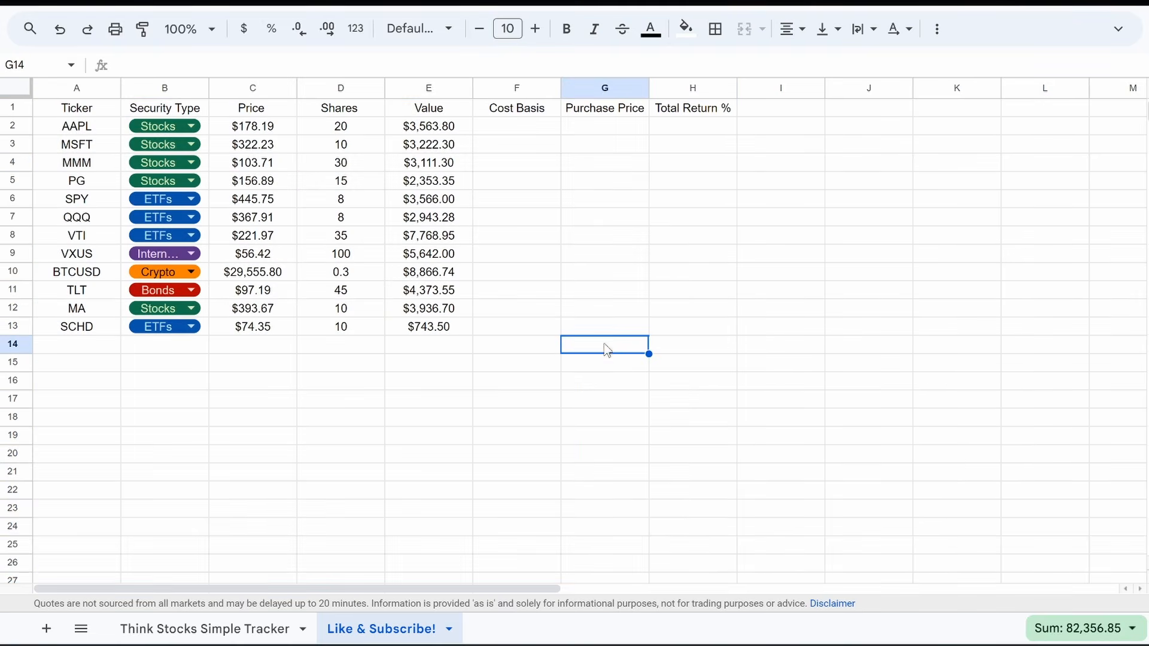
- Move the Cost Basis column to the other side of Purchase Price, placing Purchase Price in F and Cost Basis in G
{"action": "left_click", "coordinate": [532, 112]}
{"action": "left_click", "coordinate": [525, 126]}
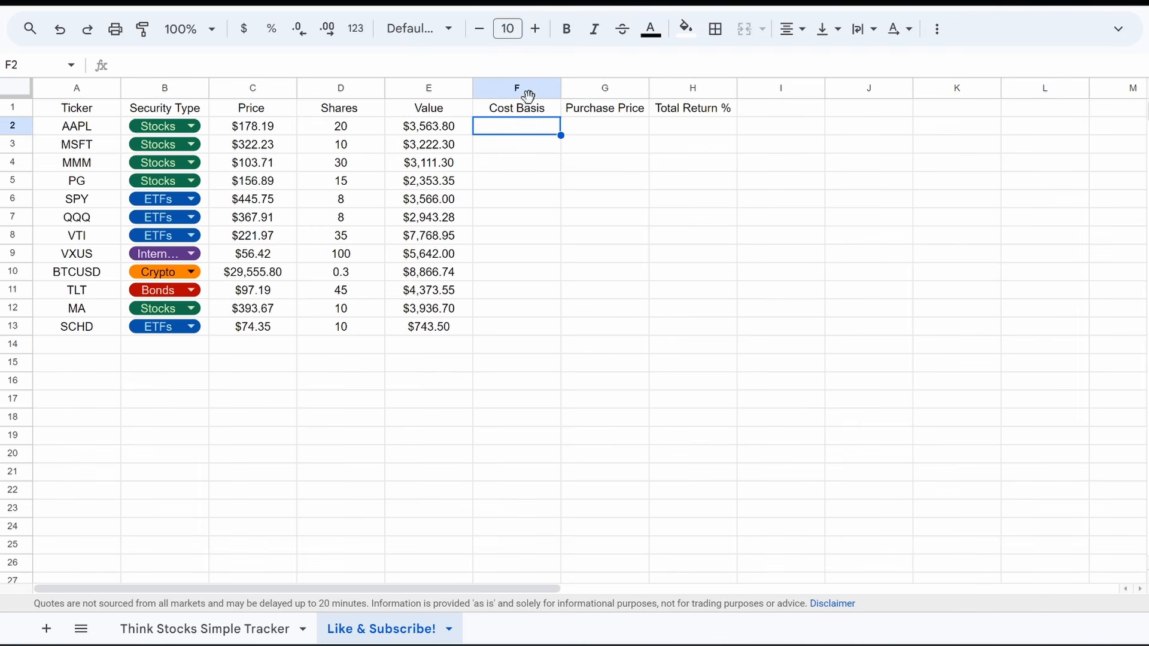
{"action": "left_click_drag", "start_coordinate": [510, 89], "coordinate": [598, 90]}
- Copy the purchase prices from Think Stocks Simple Tracker into F2:F13 of Like & Subscribe!
{"action": "left_click", "coordinate": [530, 128]}
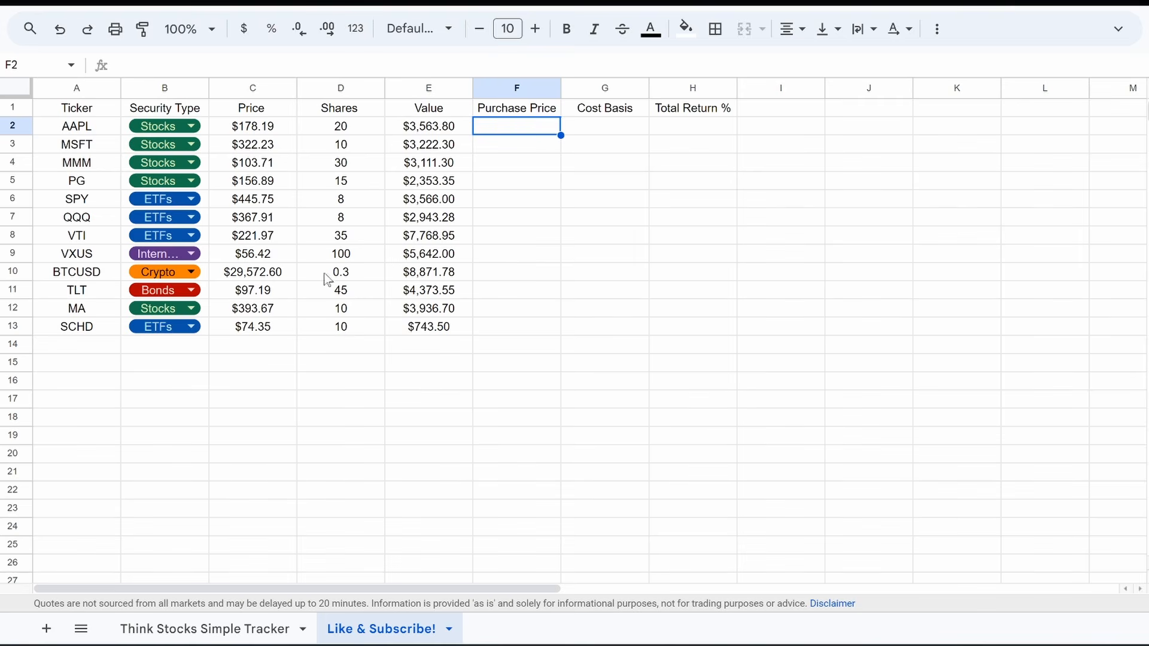
{"action": "left_click", "coordinate": [228, 628]}
{"action": "left_click_drag", "start_coordinate": [622, 326], "coordinate": [614, 354]}
{"action": "right_click", "coordinate": [620, 514]}
{"action": "key", "text": "ctrl+c"}
{"action": "left_click", "coordinate": [371, 628]}
{"action": "key", "text": "ctrl+v"}
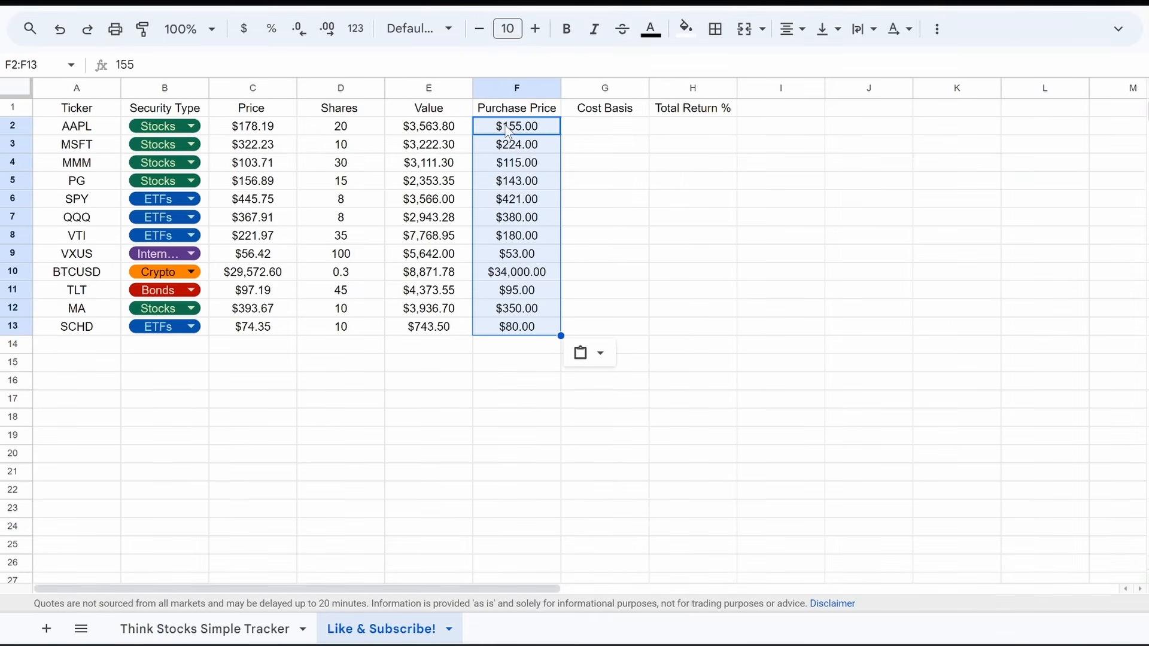
{"action": "left_click", "coordinate": [674, 257]}
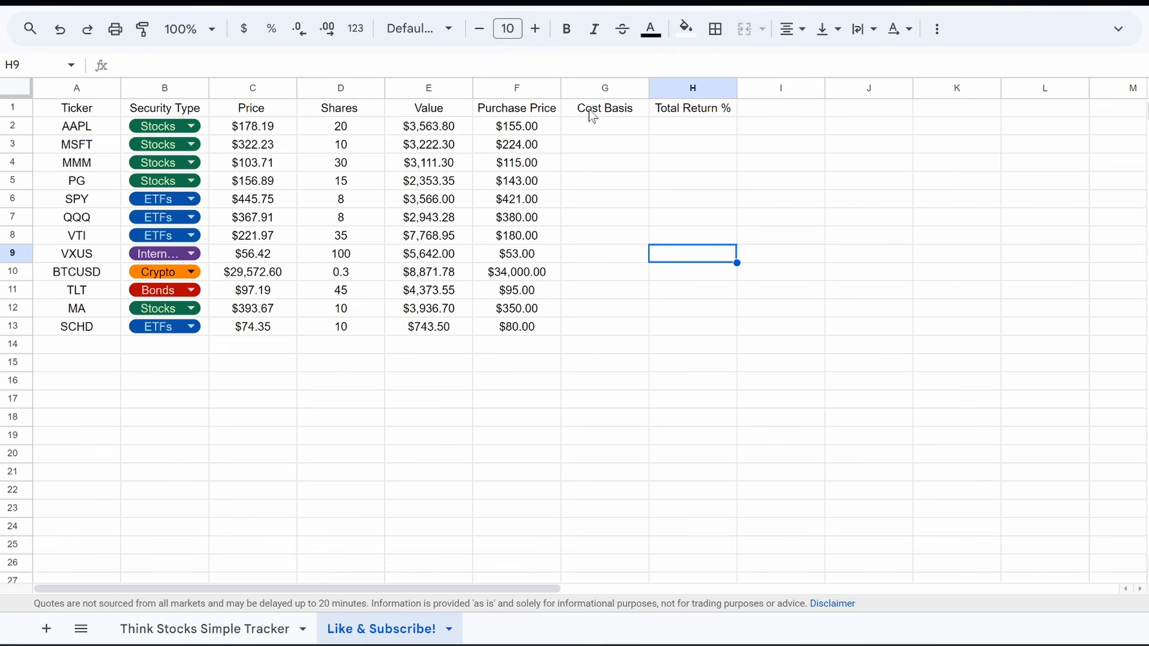
- Enter =D2*F2 as the cost basis in G2 and autofill the formula down to G13
{"action": "left_click", "coordinate": [594, 132]}
{"action": "type", "text": "="}
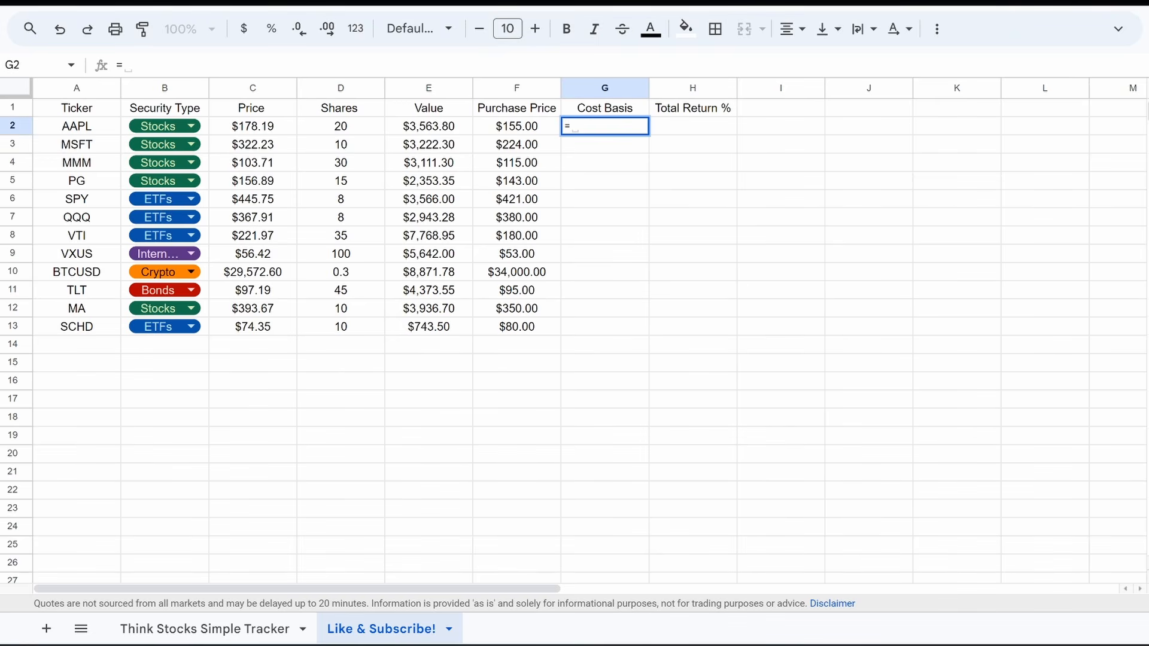
{"action": "left_click", "coordinate": [353, 129]}
{"action": "type", "text": "*"}
{"action": "left_click", "coordinate": [526, 133]}
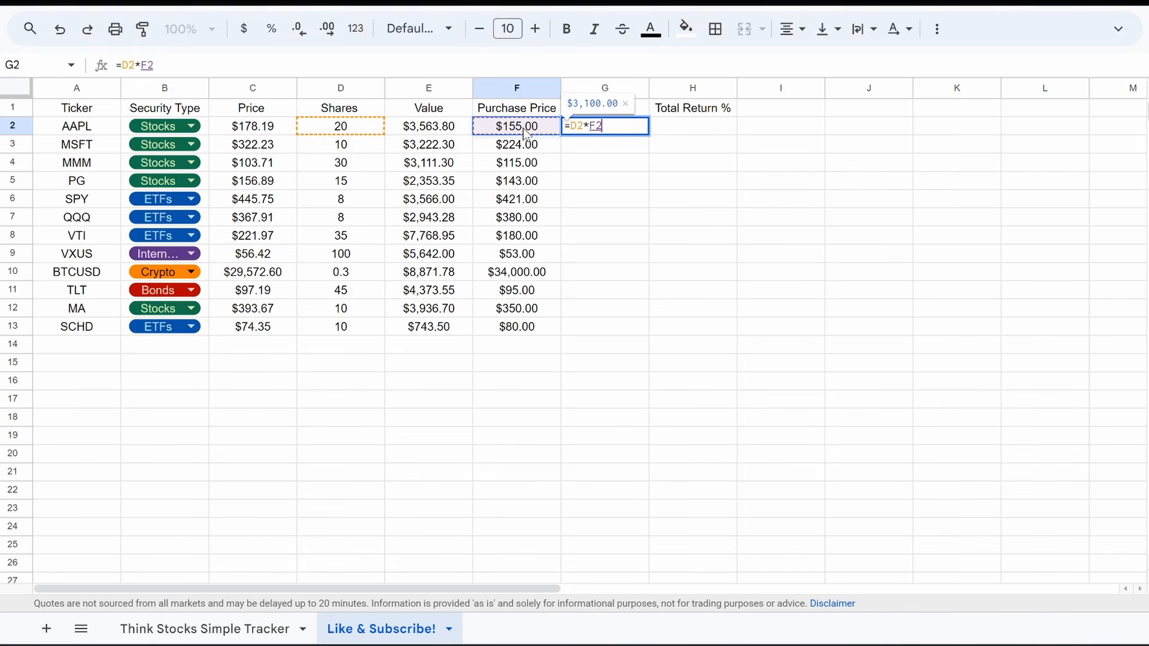
{"action": "key", "text": "Return"}
{"action": "left_click", "coordinate": [671, 256]}
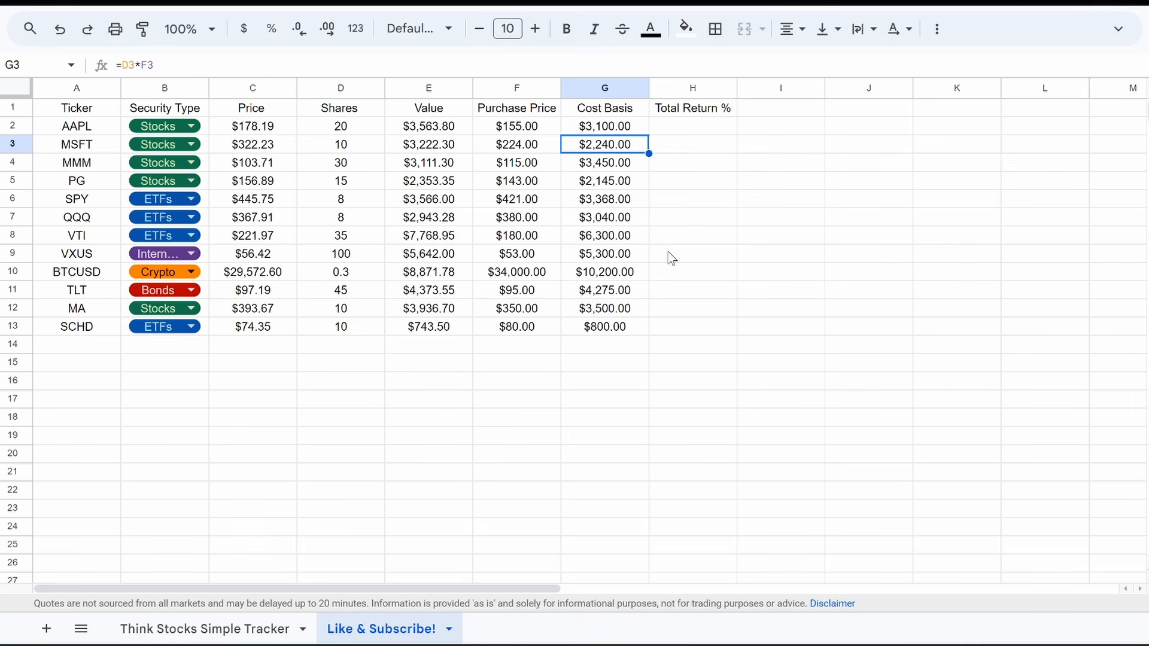
- Wrap the Cost Basis formula in G2 with the ISBLANK check from E2, making it =if(isblank(A2),"",D2*F2)
{"action": "left_click", "coordinate": [491, 126]}
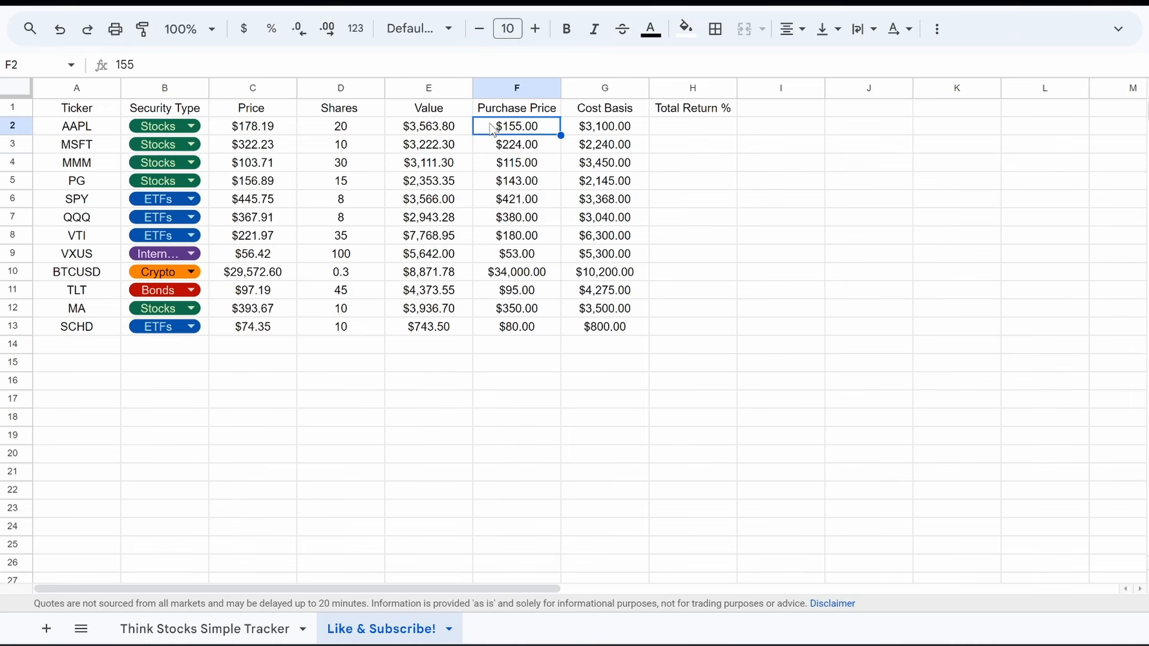
{"action": "left_click", "coordinate": [439, 131]}
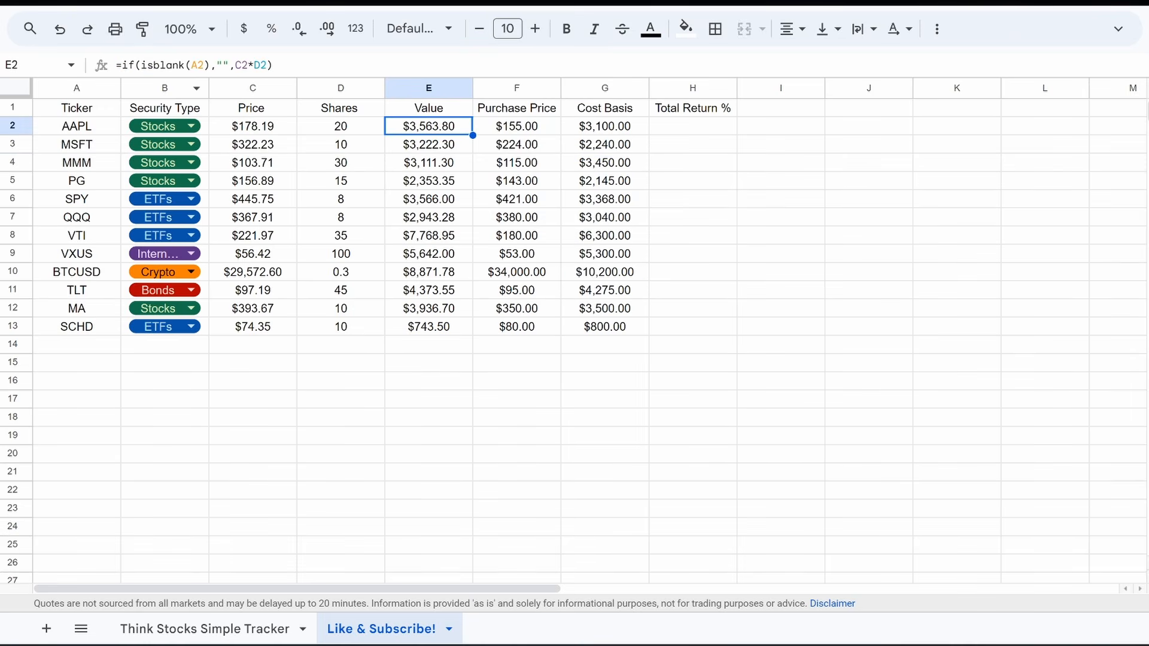
{"action": "left_click_drag", "start_coordinate": [235, 64], "coordinate": [112, 77]}
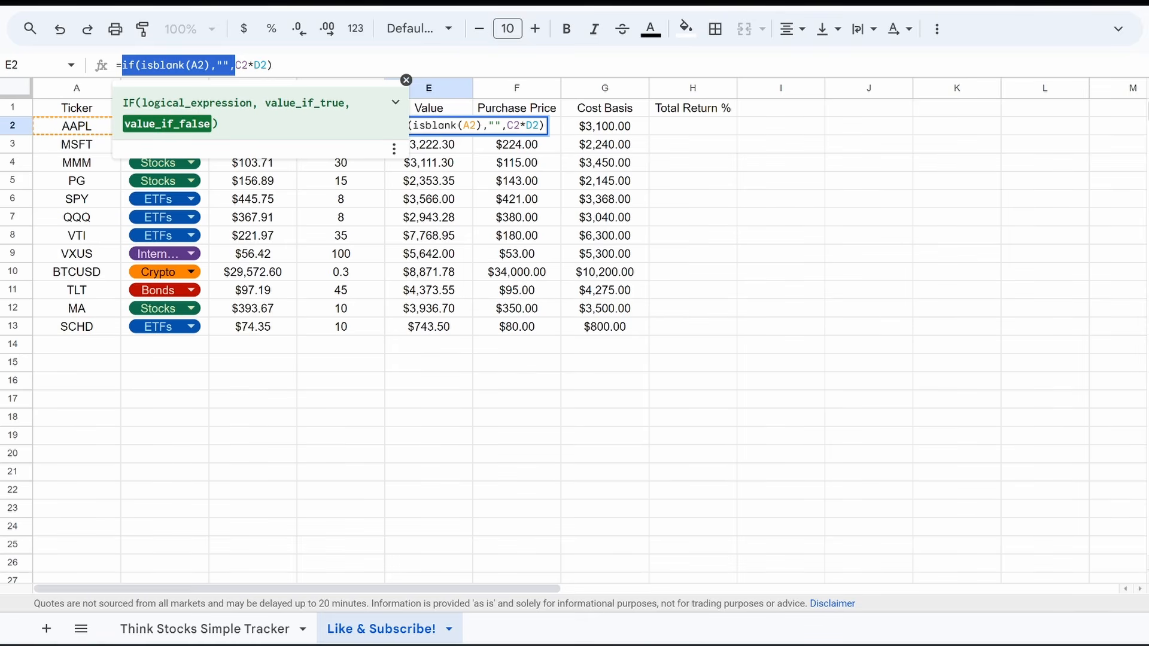
{"action": "left_click", "coordinate": [802, 232]}
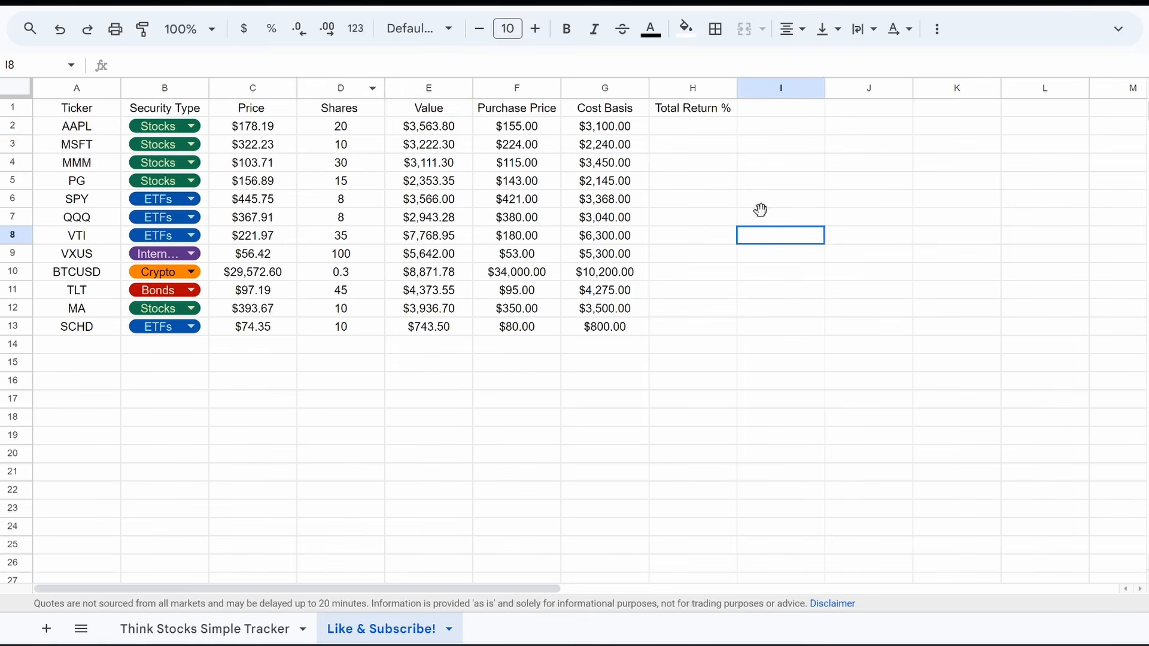
{"action": "left_click", "coordinate": [621, 129]}
{"action": "left_click", "coordinate": [123, 65]}
{"action": "type", "text": "IF(ISBLANK(D2),\"\","}
{"action": "key", "text": "Return"}
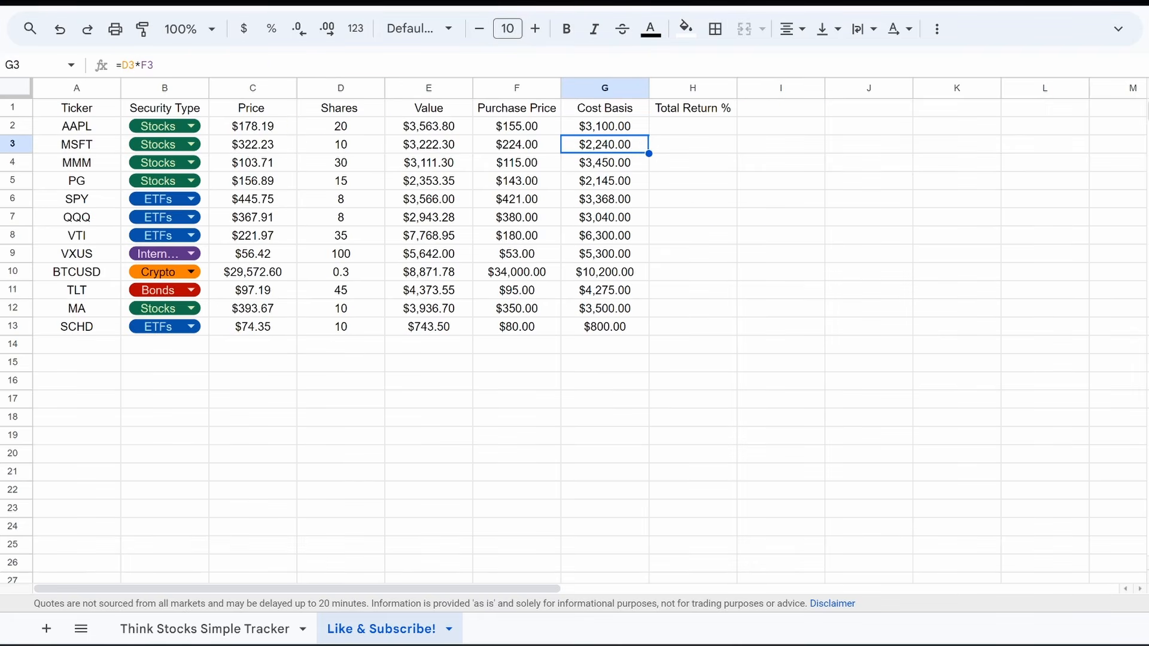
- Fill the blank-safe Cost Basis formula from G2 down the column, past the SCHD row into the empty rows
{"action": "left_click", "coordinate": [629, 132]}
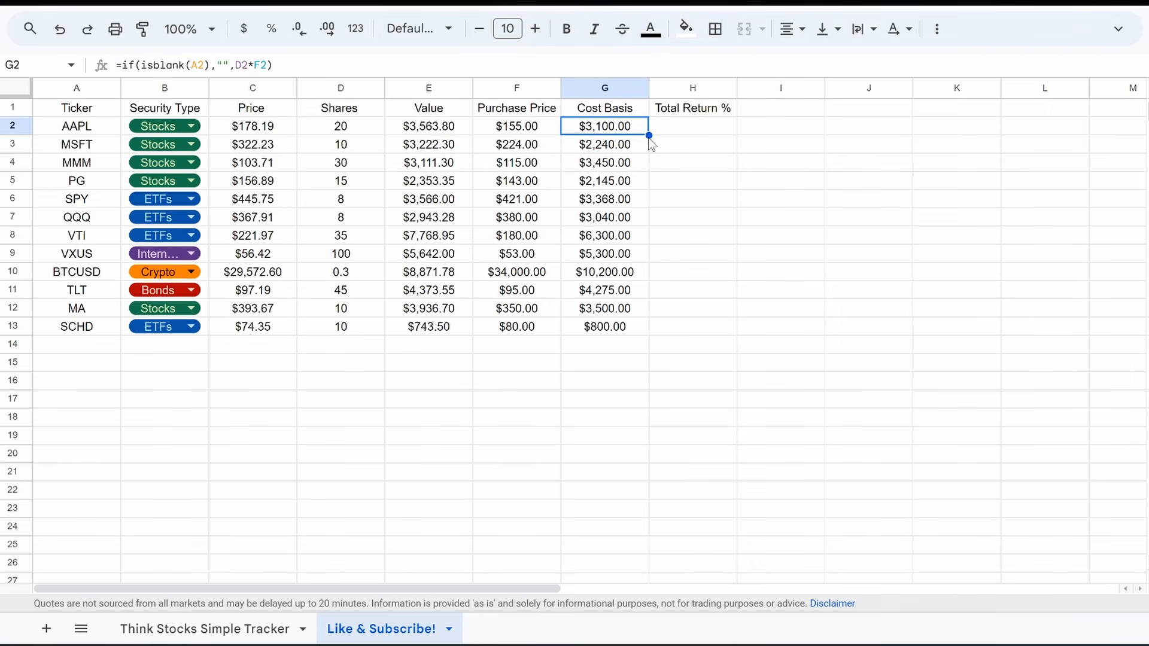
{"action": "left_click_drag", "start_coordinate": [650, 136], "coordinate": [673, 453]}
{"action": "left_click", "coordinate": [683, 436]}
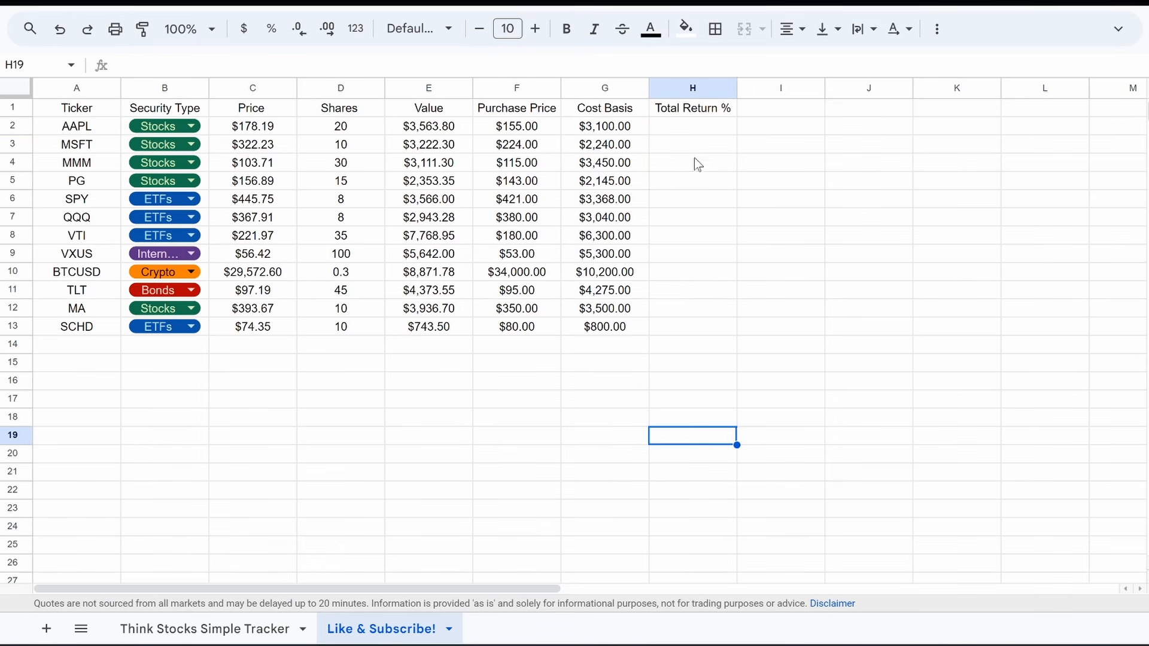
- Enter =(E2-G2)/G2 as the total return in H2 and autofill the formula down to H13
{"action": "left_click", "coordinate": [680, 130]}
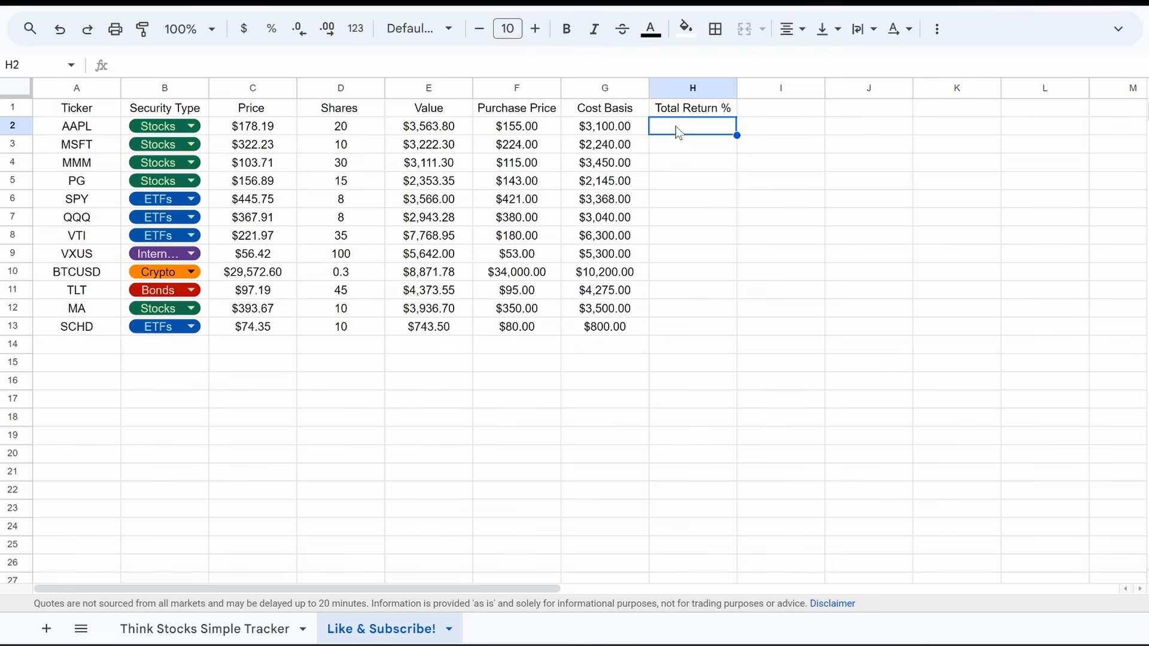
{"action": "type", "text": "="}
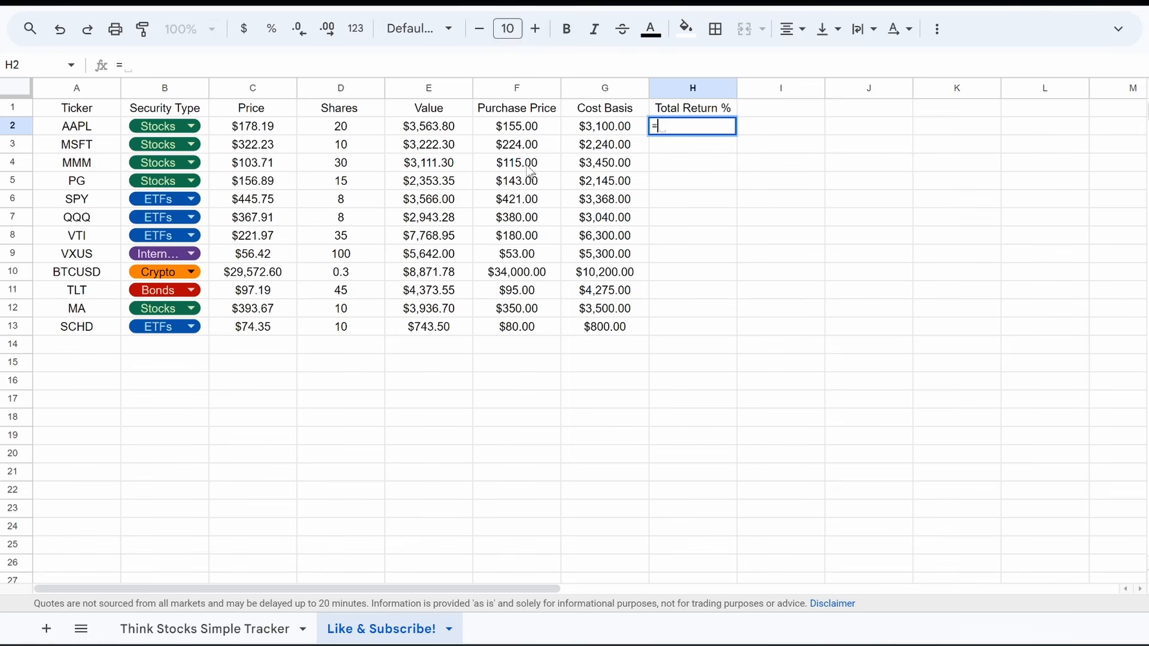
{"action": "type", "text": "("}
{"action": "left_click", "coordinate": [432, 131]}
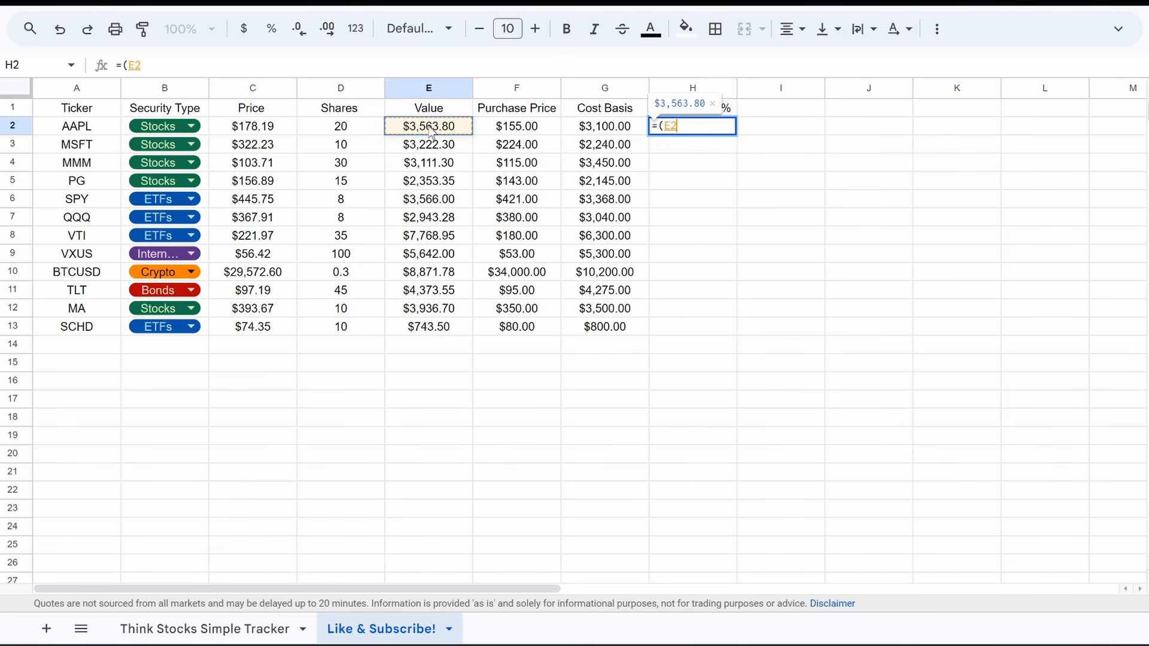
{"action": "type", "text": "-"}
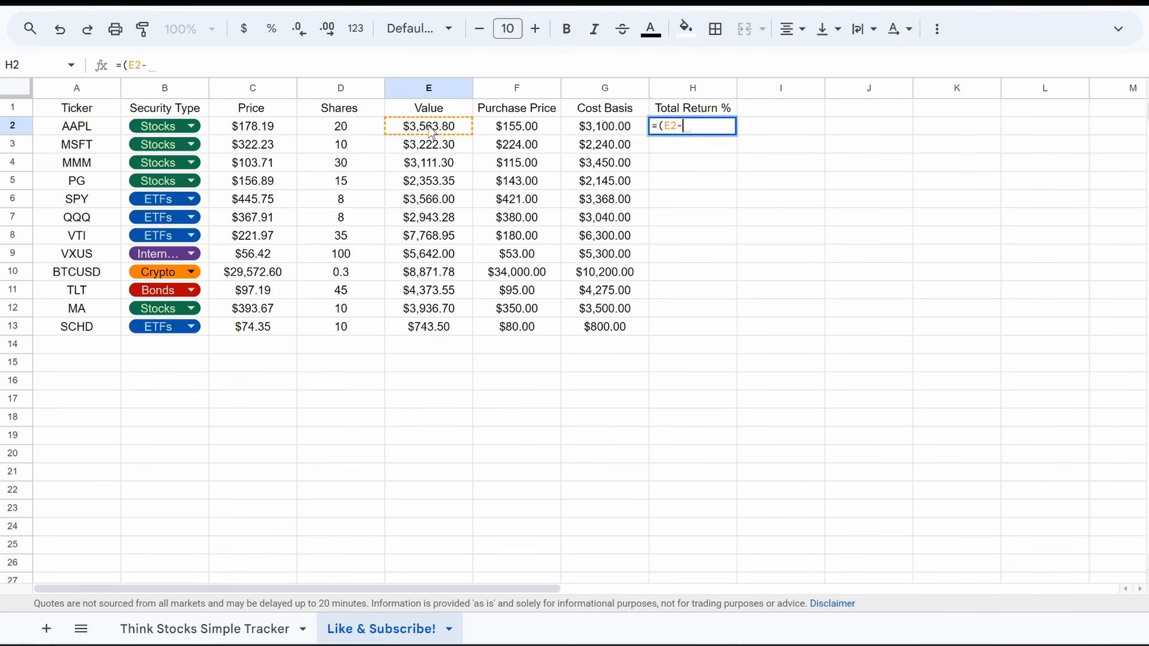
{"action": "left_click", "coordinate": [591, 118]}
{"action": "left_click", "coordinate": [602, 129]}
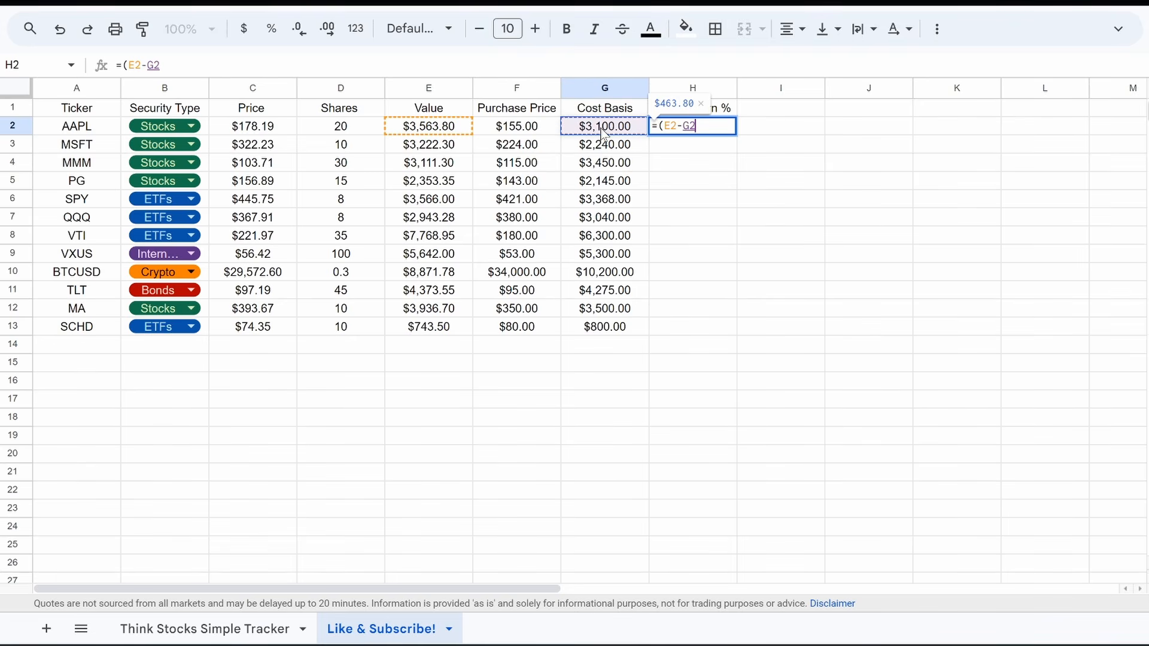
{"action": "type", "text": ")"}
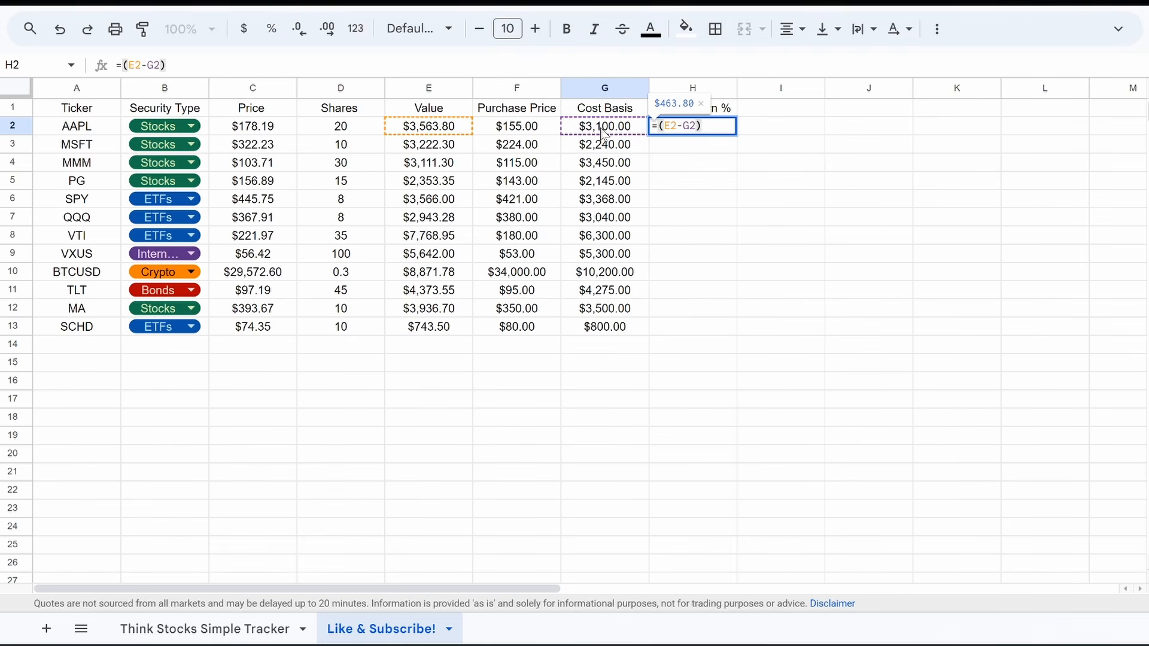
{"action": "type", "text": "/"}
{"action": "left_click", "coordinate": [590, 131]}
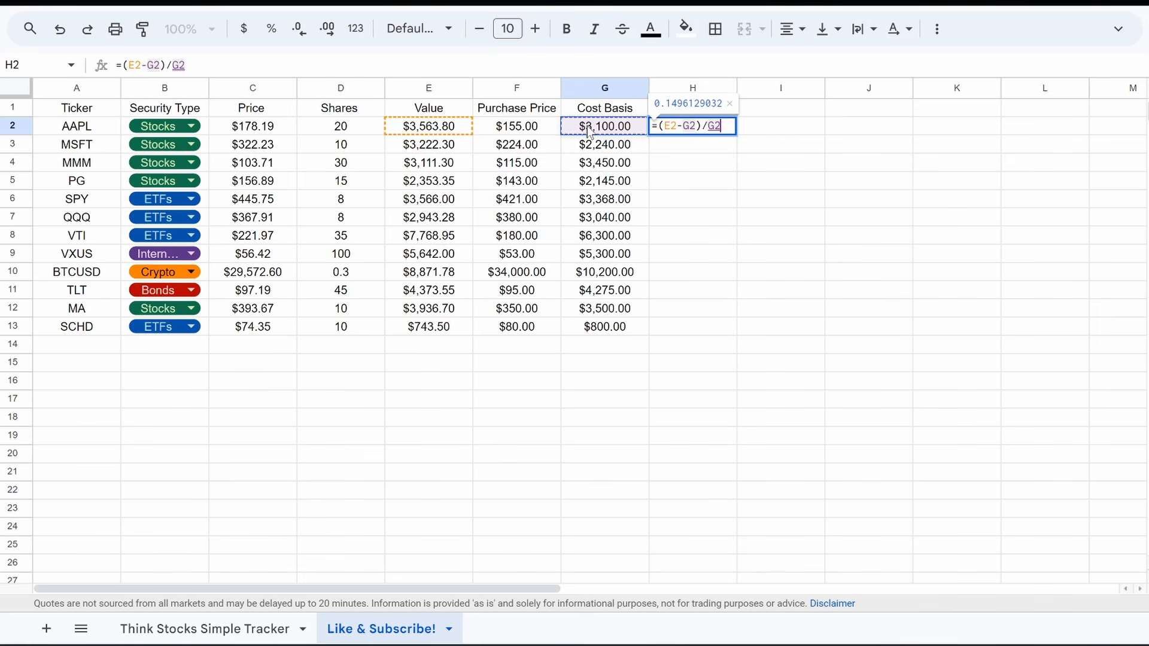
{"action": "key", "text": "Return"}
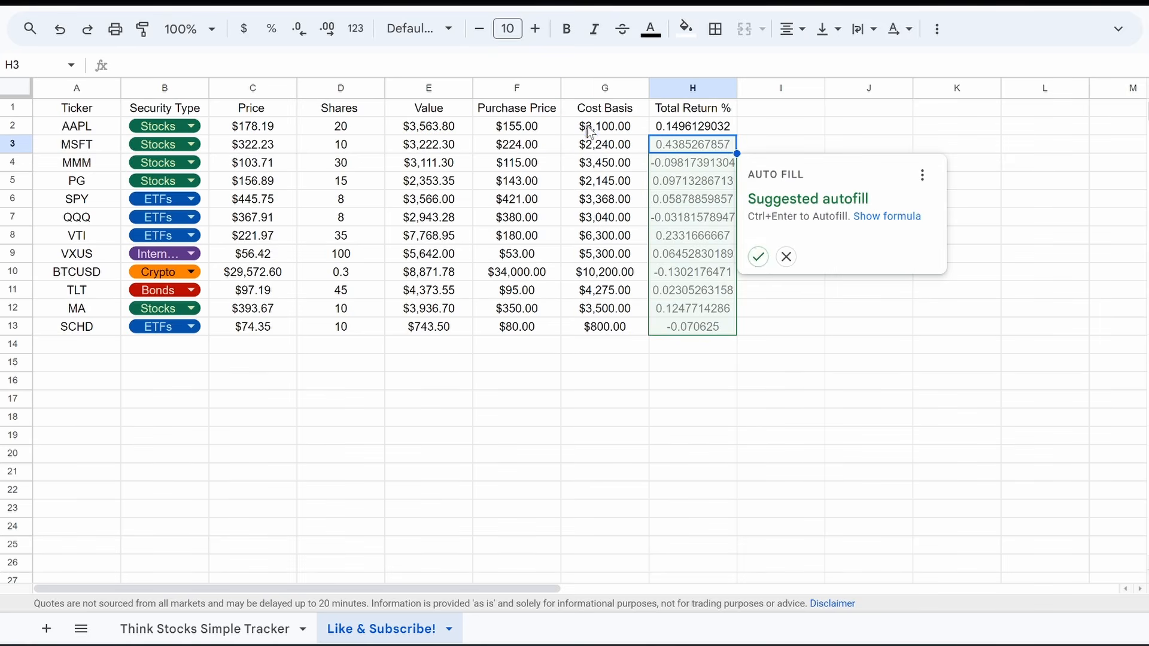
{"action": "left_click", "coordinate": [760, 257]}
- Format the Total Return % column H as percent
{"action": "left_click", "coordinate": [666, 88]}
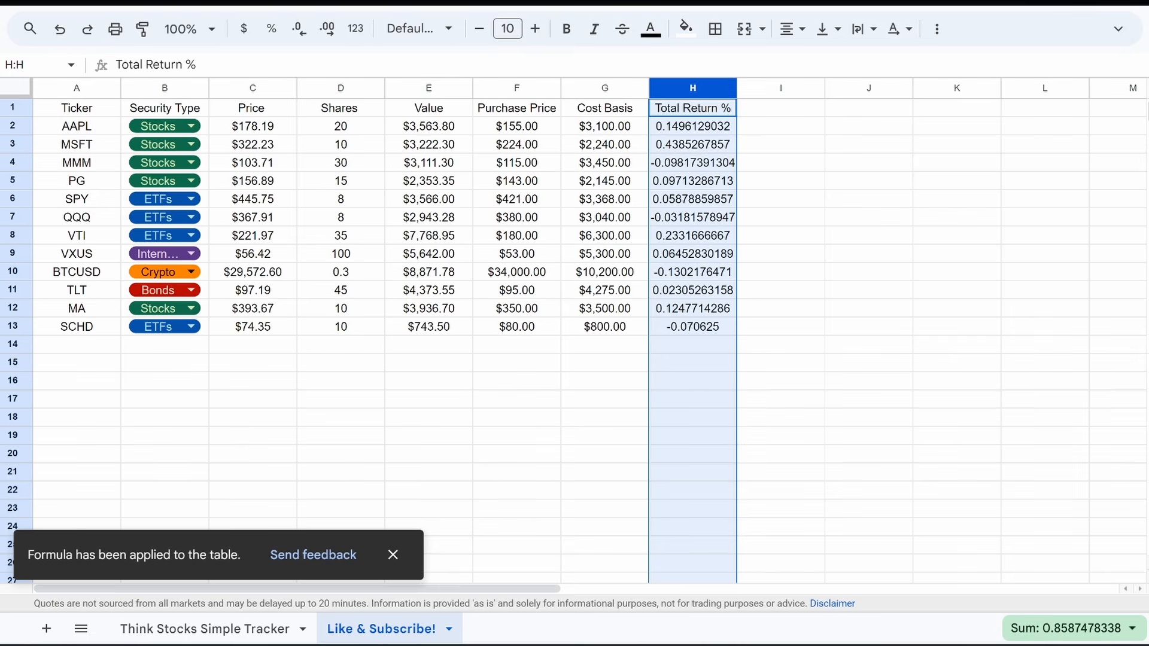
{"action": "left_click", "coordinate": [274, 30]}
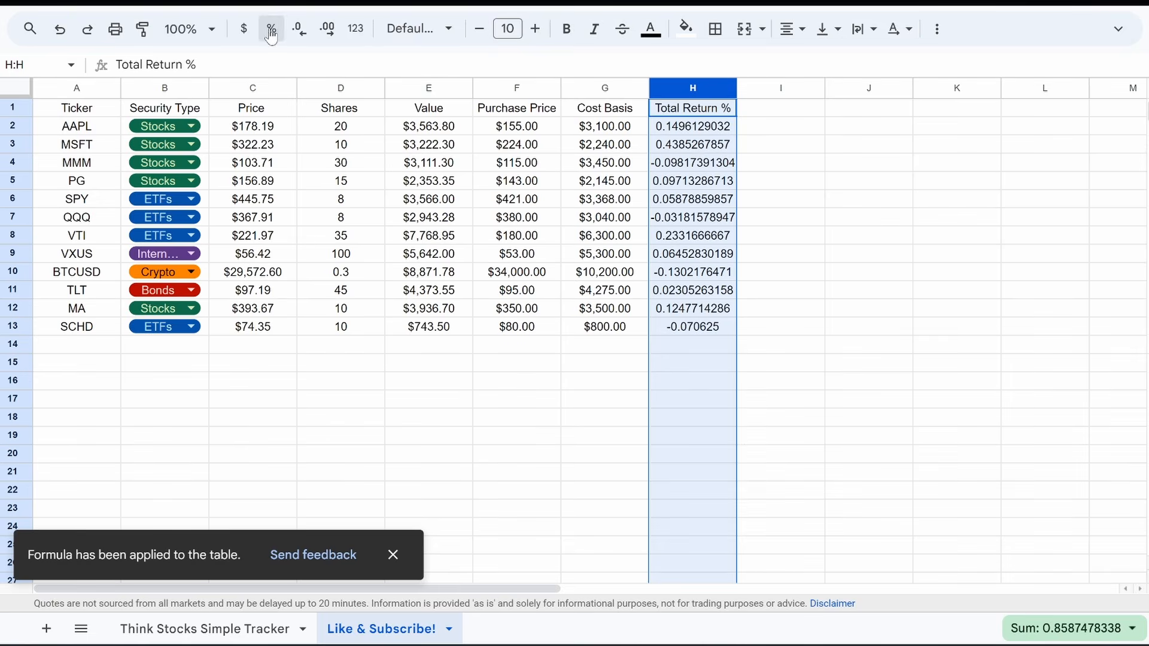
{"action": "left_click", "coordinate": [905, 318]}
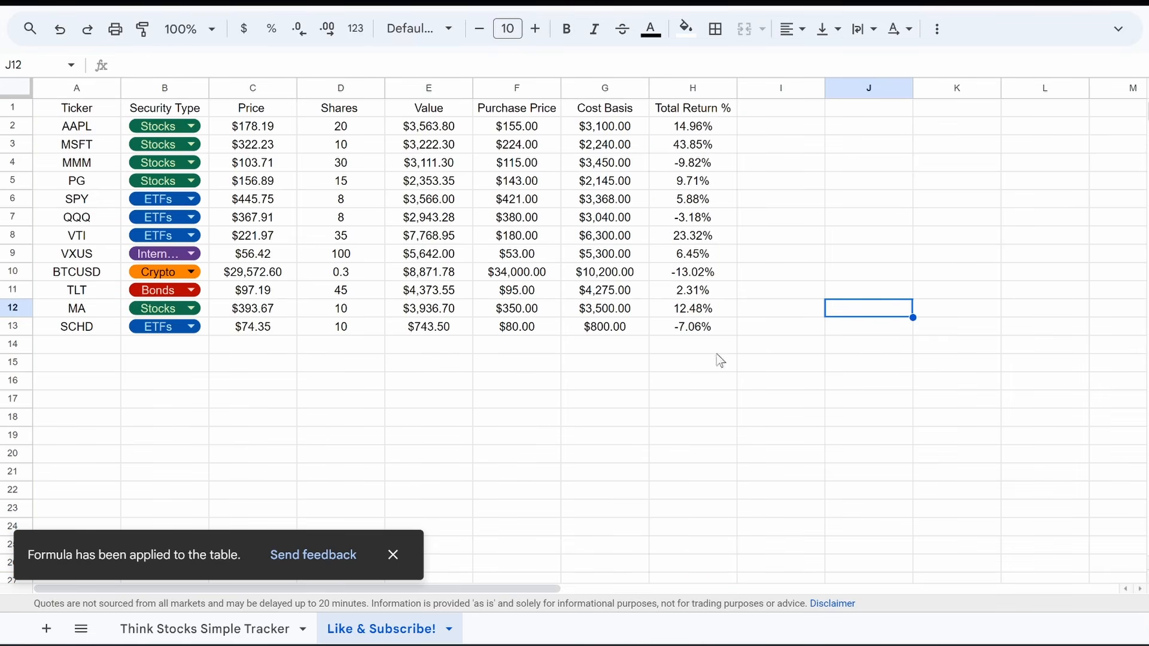
- Wrap the Total Return % formula in H2 with the ISBLANK check from G2, making it =if(isblank(A2),"",(E2-G2)/G2)
{"action": "left_click", "coordinate": [579, 129]}
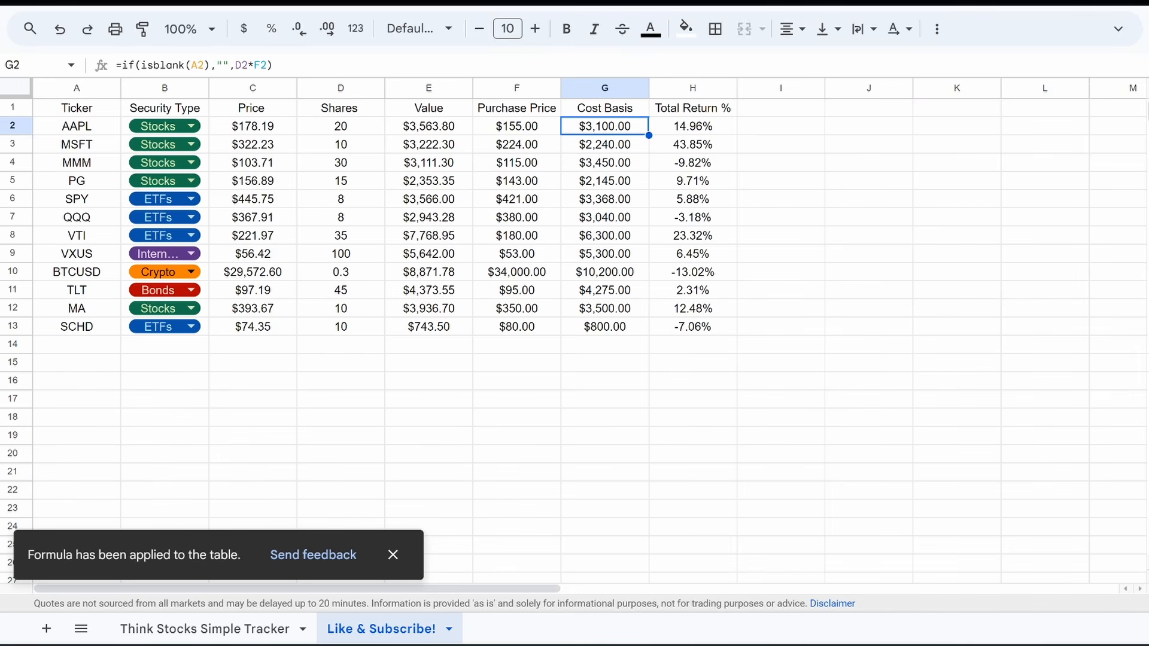
{"action": "left_click_drag", "start_coordinate": [236, 65], "coordinate": [123, 65]}
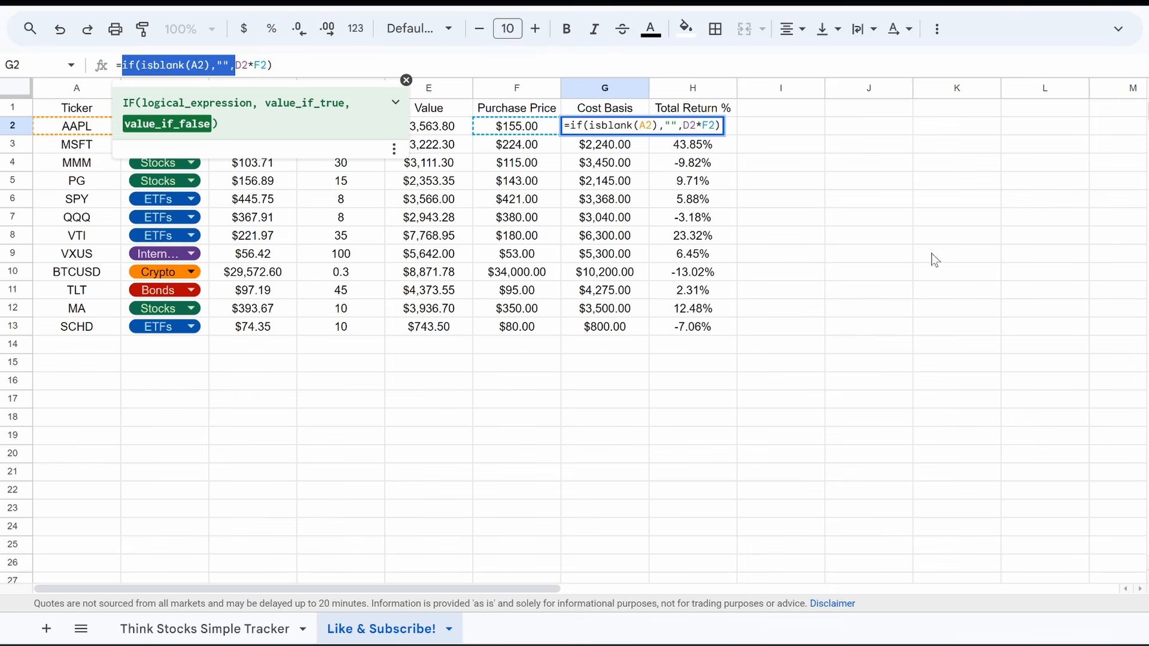
{"action": "left_click", "coordinate": [868, 238]}
{"action": "left_click", "coordinate": [697, 127]}
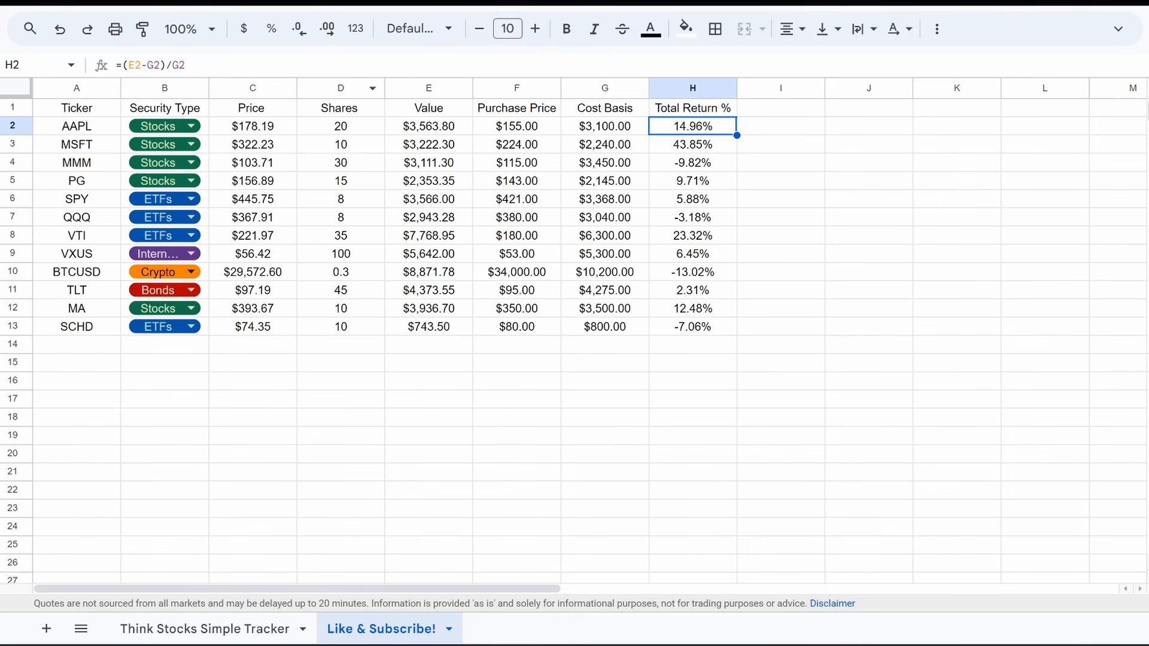
{"action": "left_click", "coordinate": [119, 64]}
{"action": "type", "text": "if(isblank(A2),\"\","}
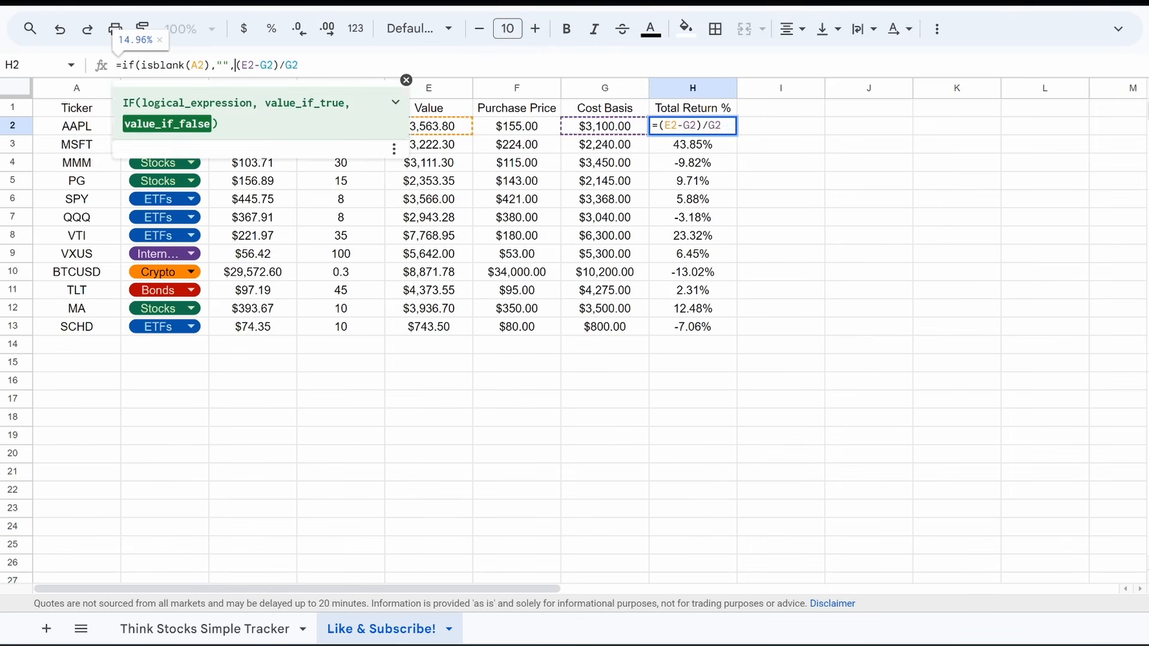
{"action": "left_click", "coordinate": [874, 235]}
- Fill the blank-safe Total Return % formula from H2 down the column, past the SCHD row into the empty rows
{"action": "left_click", "coordinate": [693, 108]}
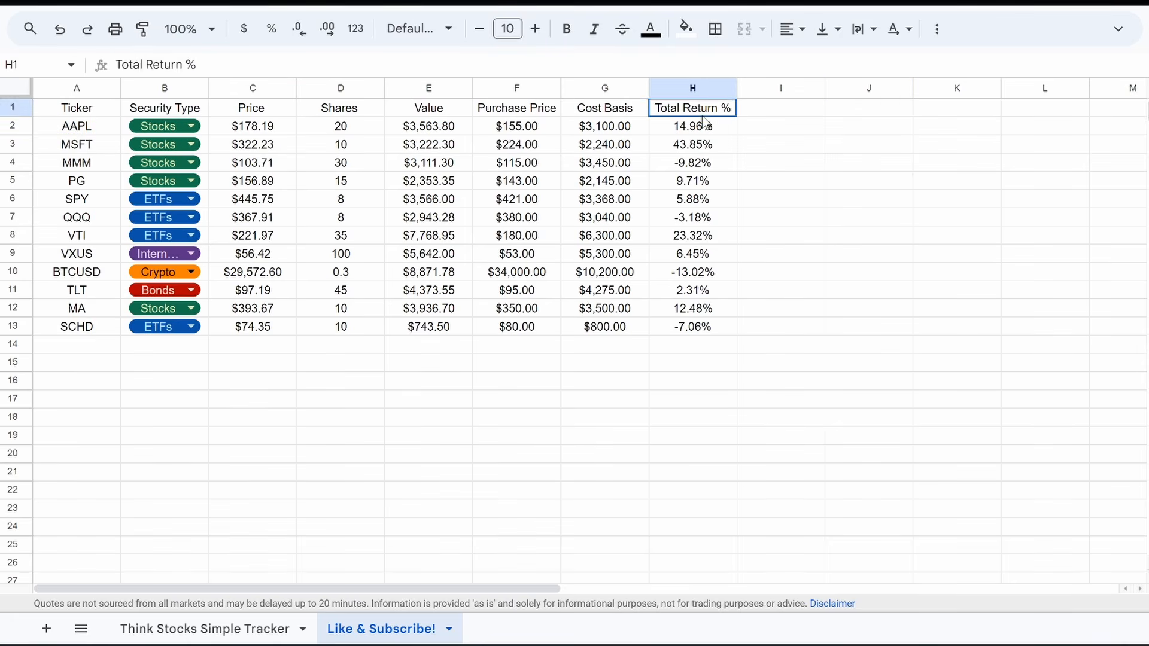
{"action": "left_click", "coordinate": [697, 127]}
{"action": "left_click_drag", "start_coordinate": [735, 135], "coordinate": [746, 420]}
{"action": "left_click", "coordinate": [837, 420]}
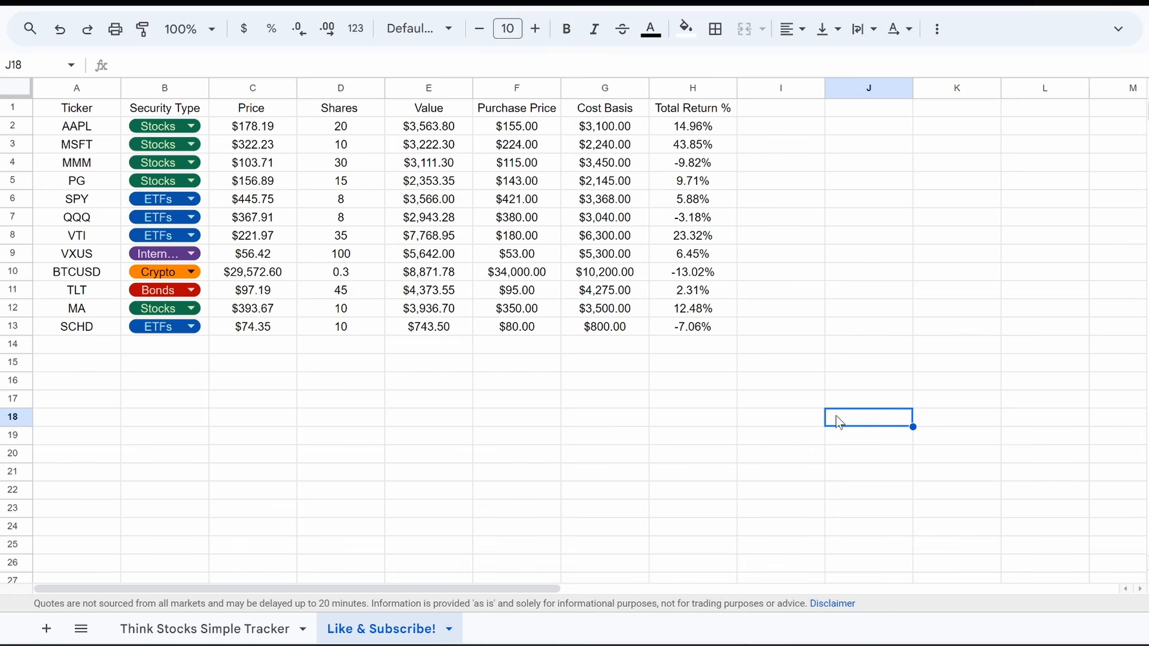
- Fill the header row A1:H1 with green, trying a dark shade and settling on the darkest one
{"action": "left_click_drag", "start_coordinate": [688, 112], "coordinate": [88, 110]}
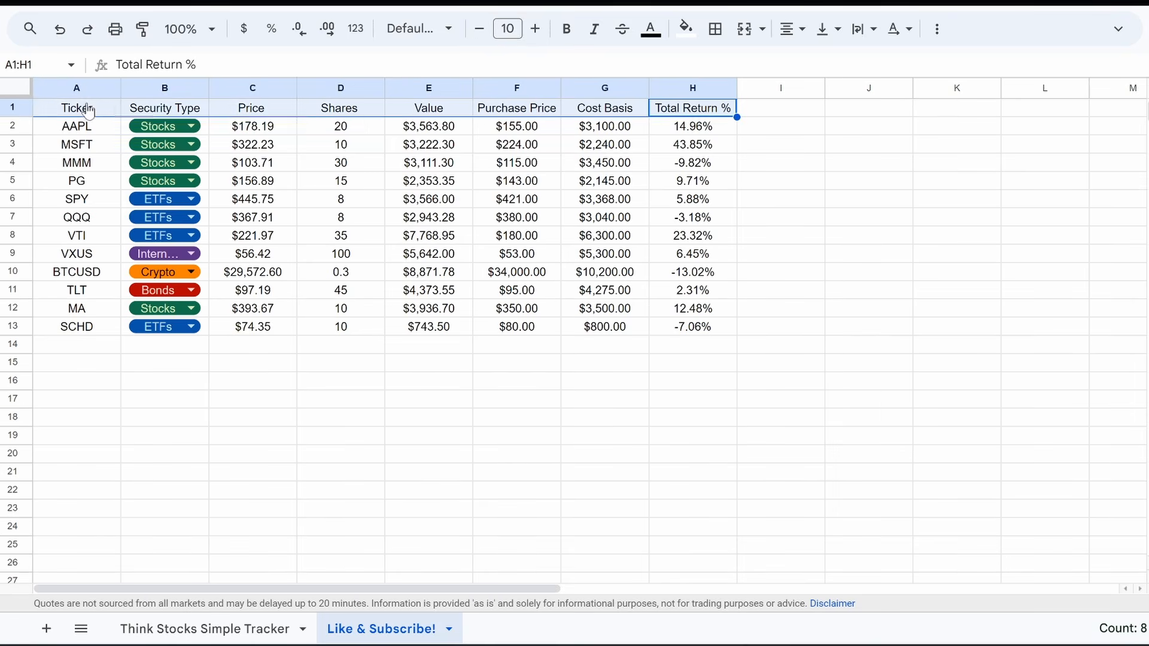
{"action": "right_click", "coordinate": [88, 111]}
{"action": "left_click", "coordinate": [686, 28]}
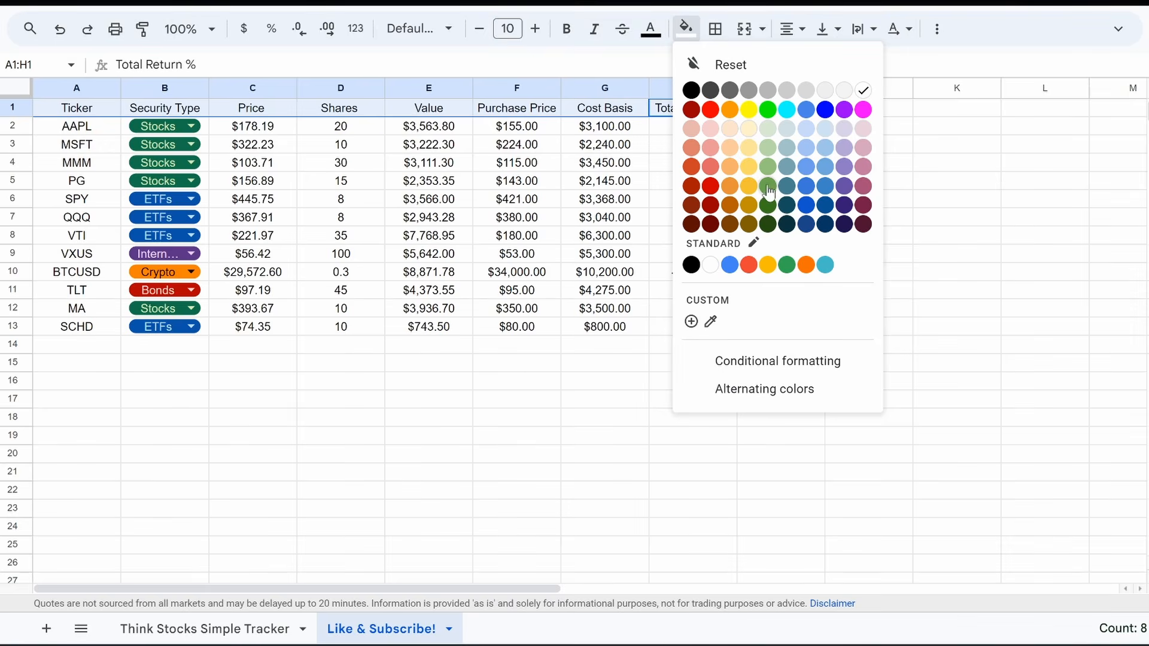
{"action": "left_click", "coordinate": [768, 205]}
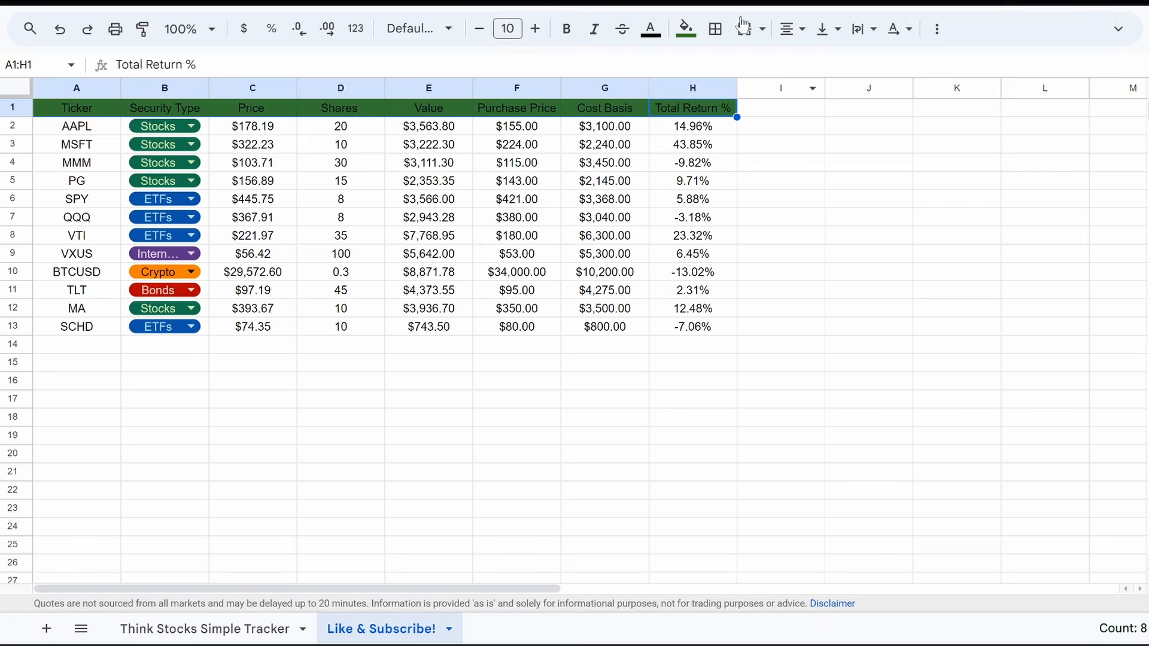
{"action": "left_click", "coordinate": [687, 29]}
{"action": "left_click", "coordinate": [769, 225]}
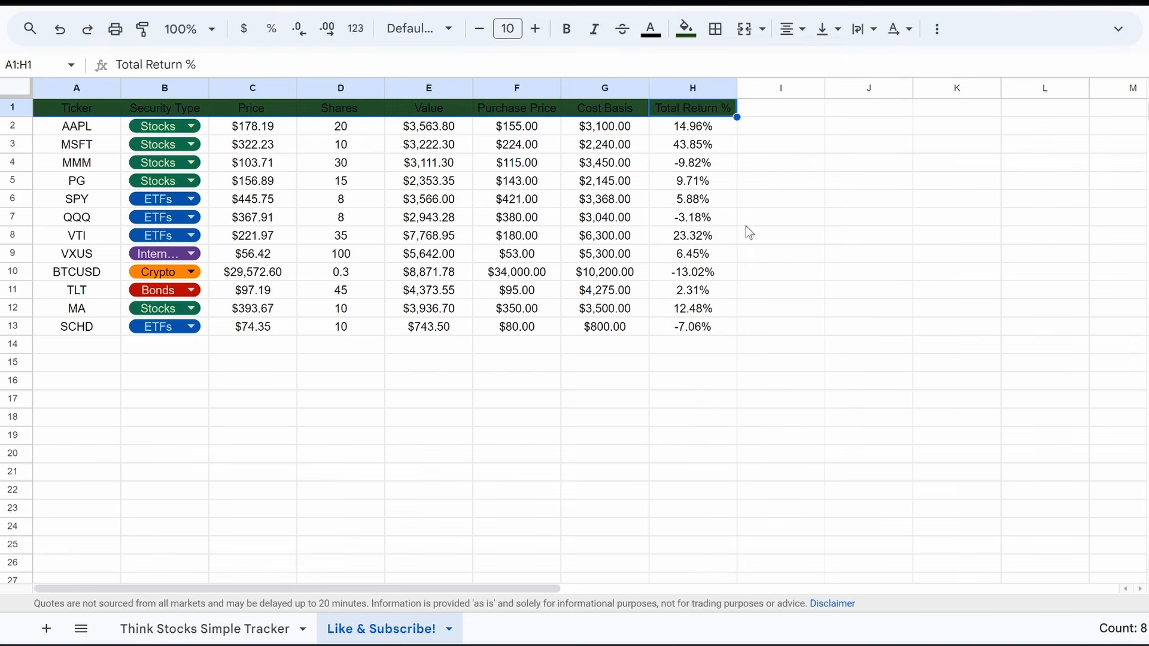
- Make the header text in A1:H1 white and bold
{"action": "left_click", "coordinate": [651, 29]}
{"action": "left_click", "coordinate": [826, 91]}
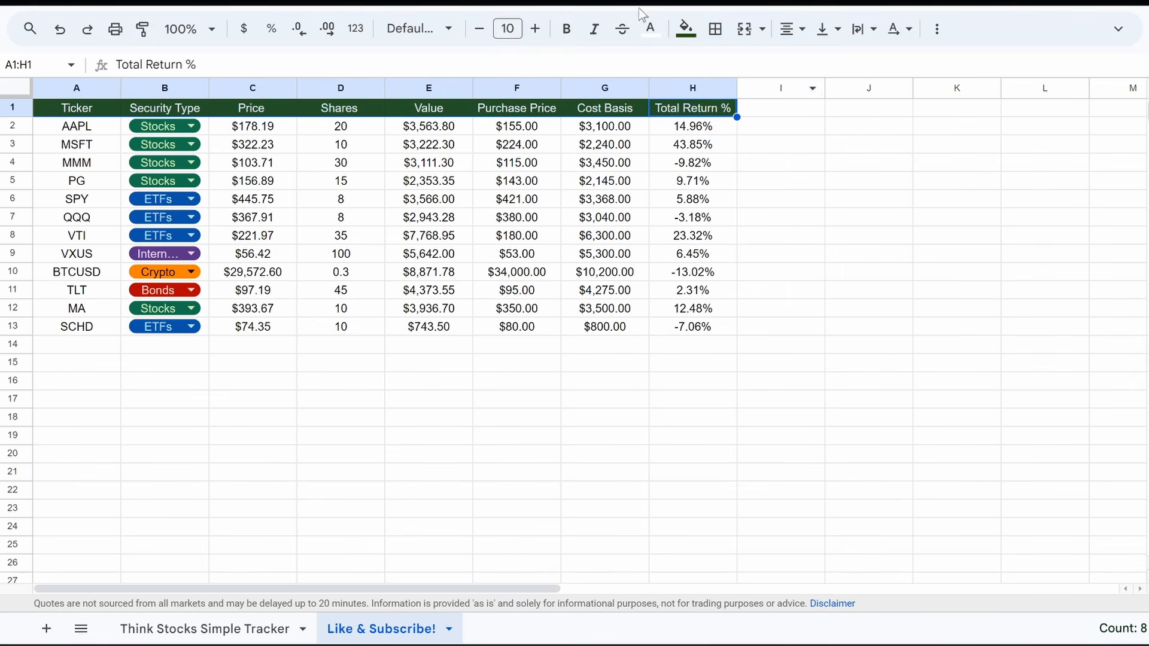
{"action": "left_click", "coordinate": [563, 31]}
{"action": "left_click", "coordinate": [369, 448]}
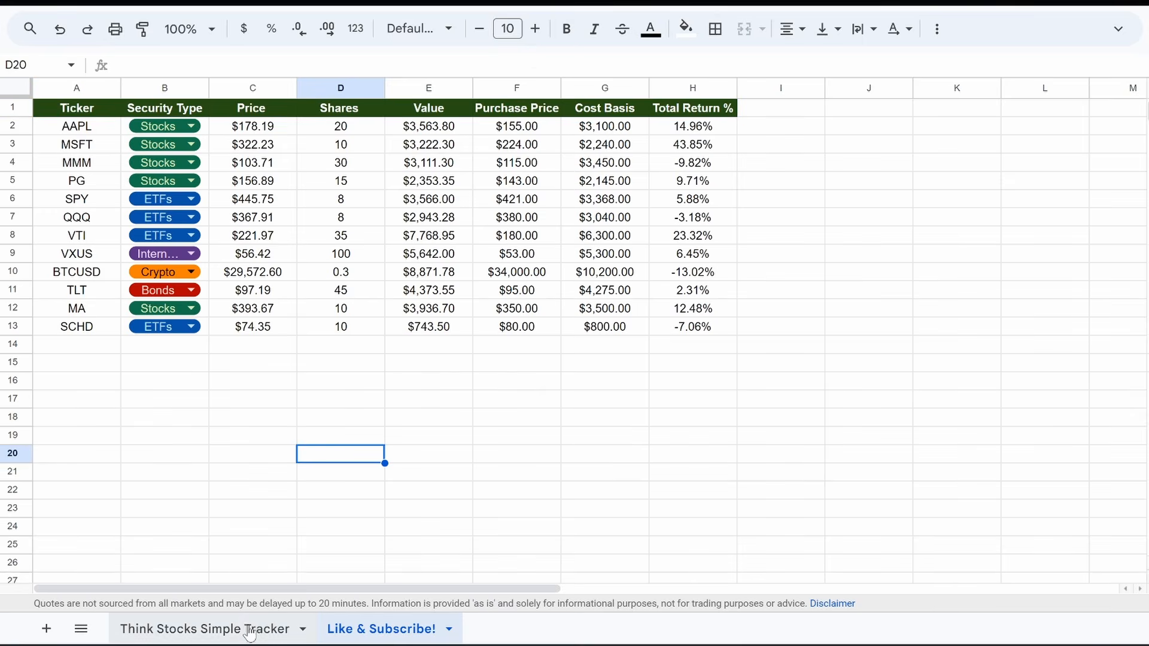
- Change the fill of header row A1:H1 to dark grey, matching the table header on Think Stocks Simple Tracker
{"action": "left_click", "coordinate": [239, 628]}
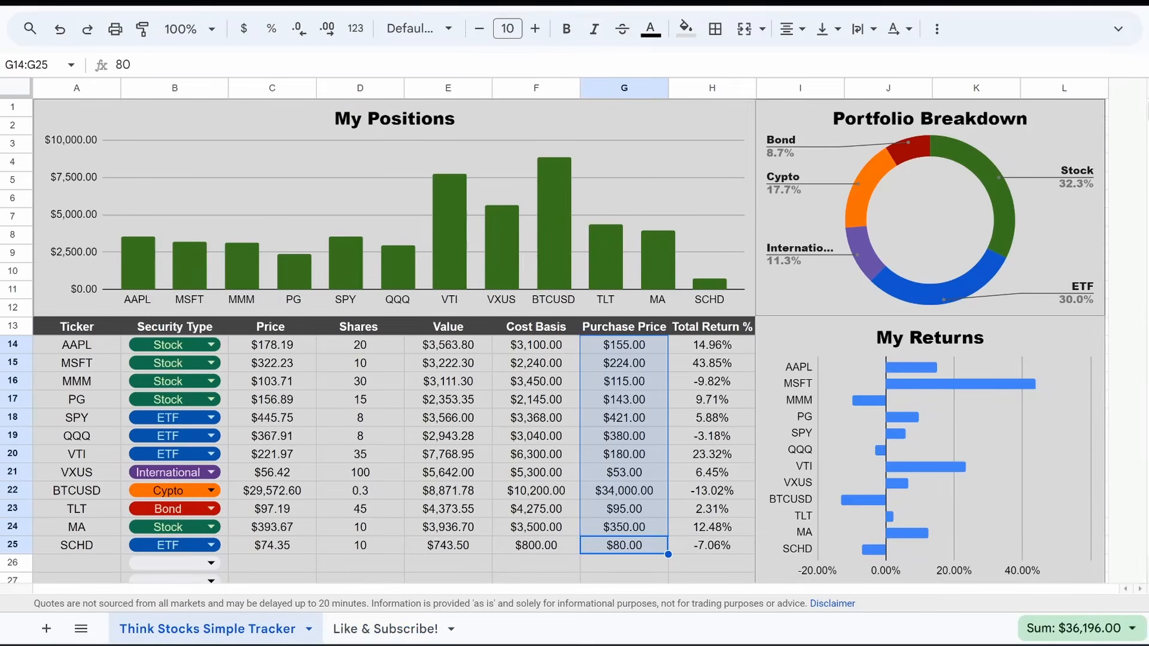
{"action": "left_click", "coordinate": [372, 629]}
{"action": "left_click_drag", "start_coordinate": [685, 113], "coordinate": [76, 109]}
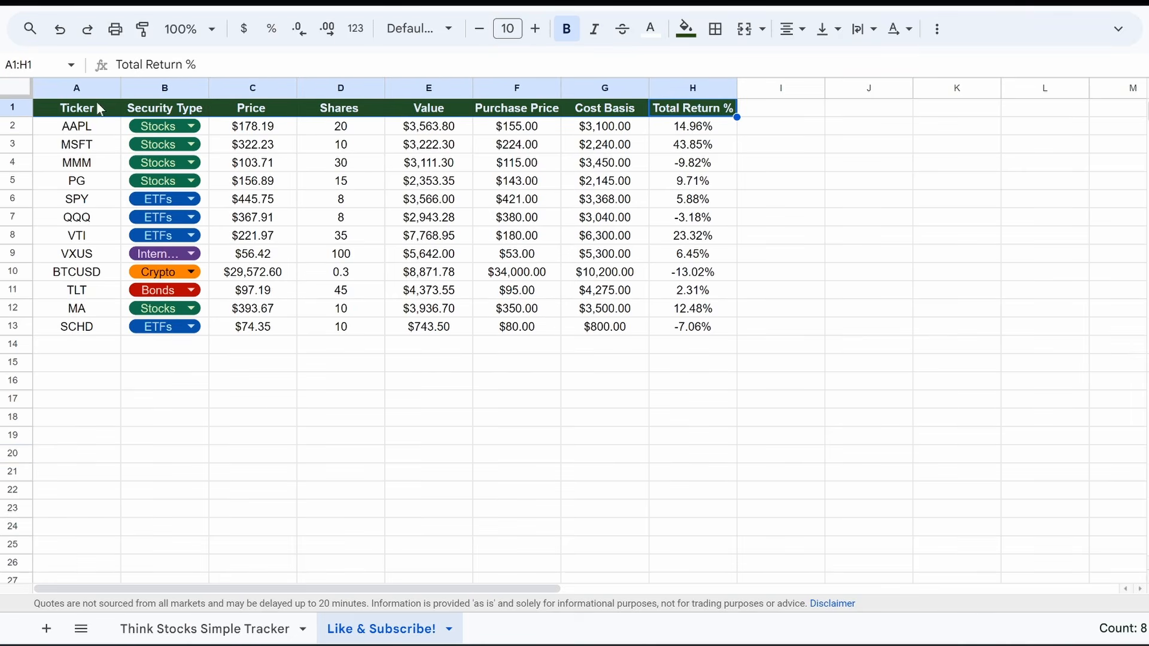
{"action": "left_click", "coordinate": [679, 25]}
{"action": "left_click", "coordinate": [708, 90]}
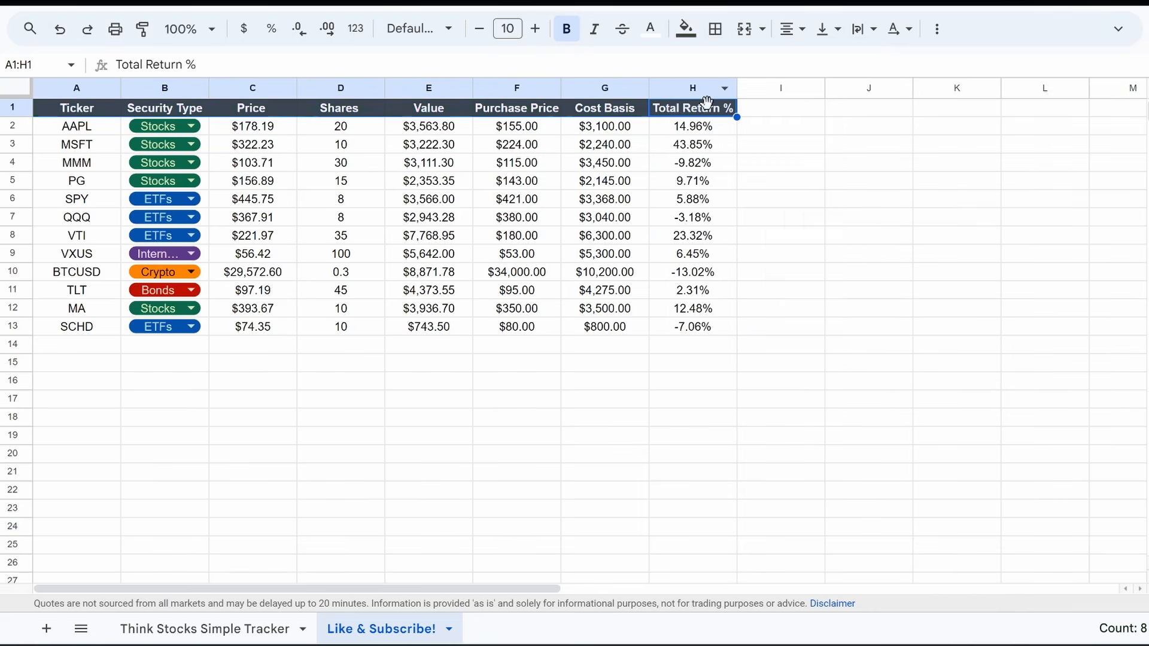
{"action": "left_click", "coordinate": [554, 367]}
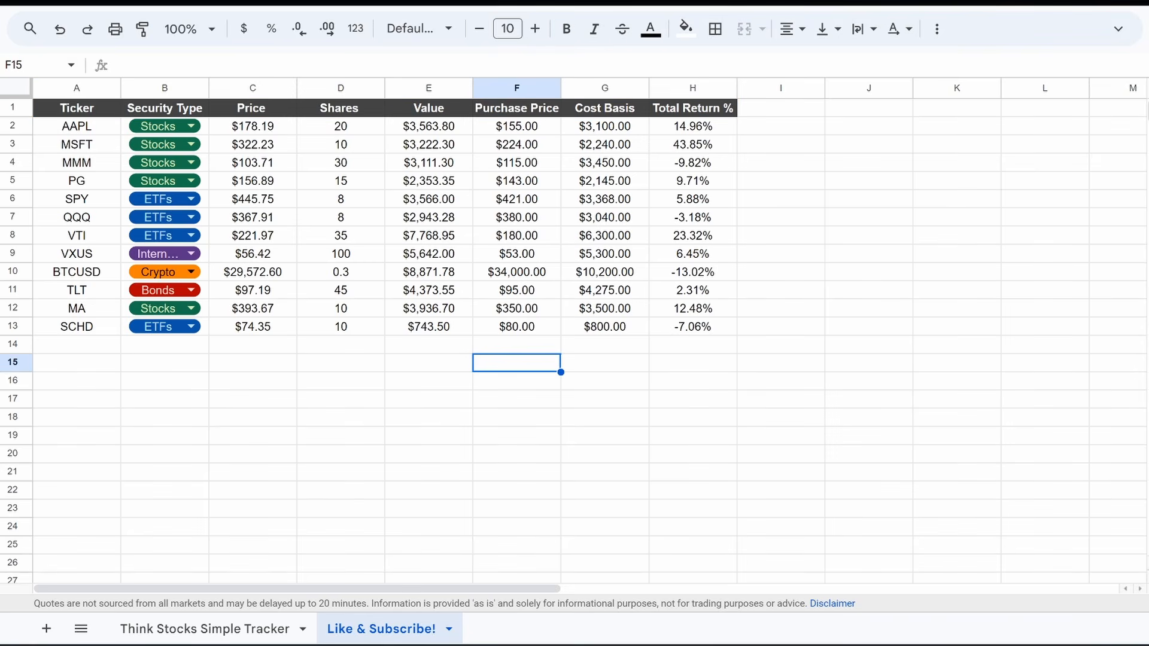
{"action": "left_click", "coordinate": [11, 110]}
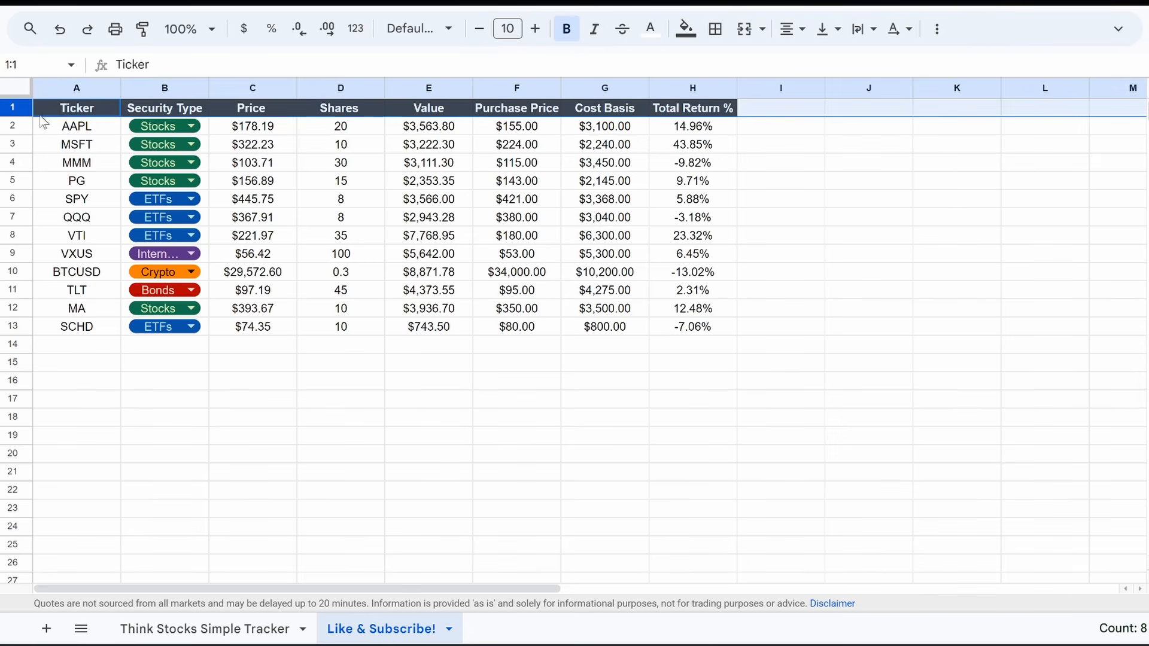
{"action": "left_click_drag", "start_coordinate": [59, 115], "coordinate": [708, 557]}
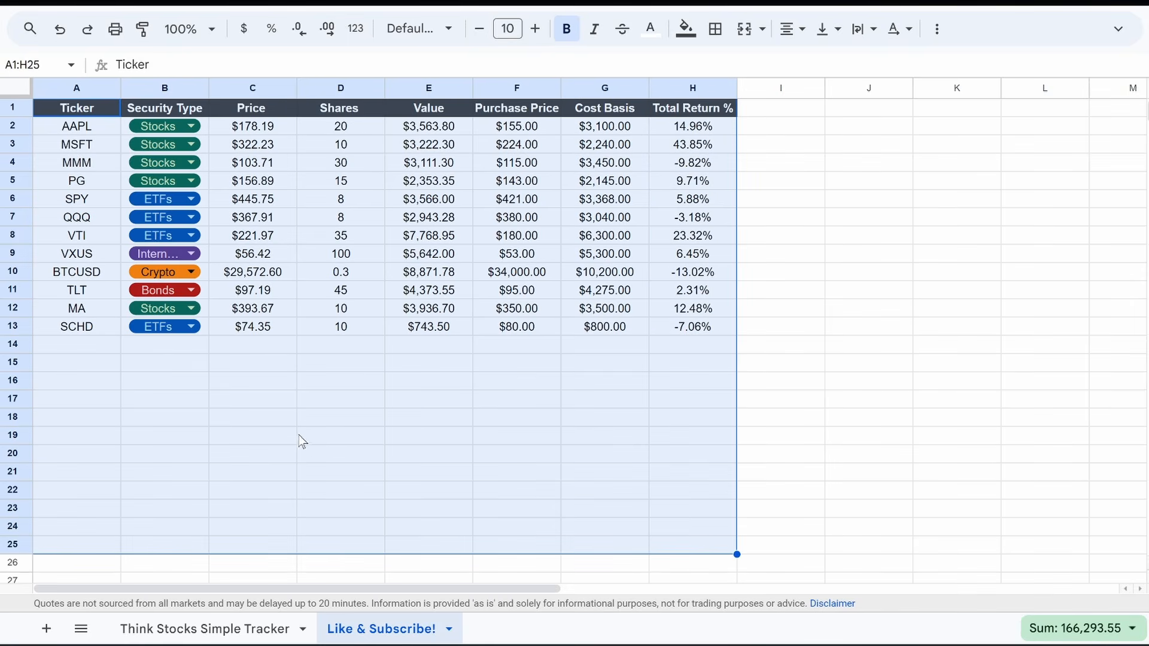
{"action": "left_click", "coordinate": [263, 371]}
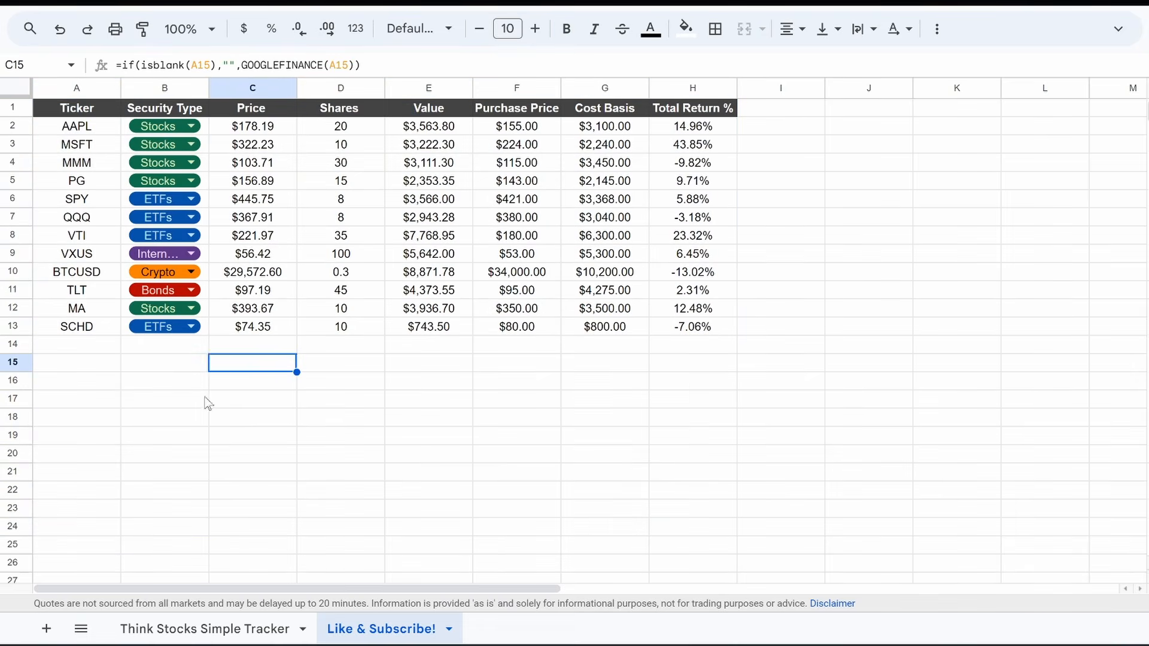
{"action": "left_click", "coordinate": [253, 381]}
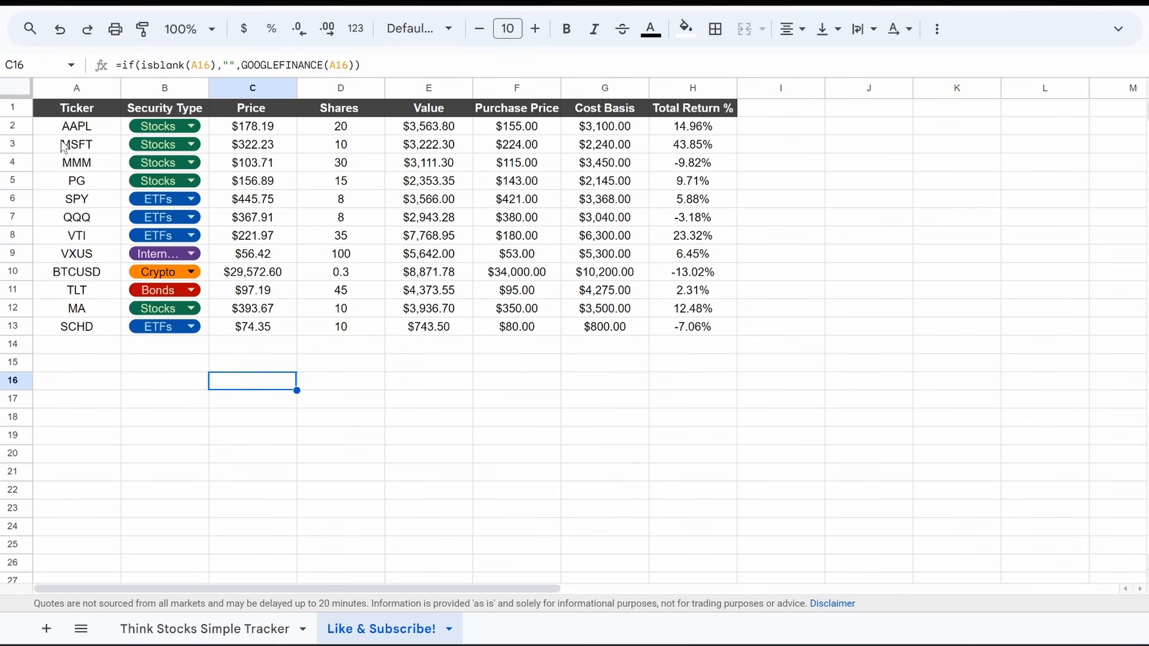
- Move the table A1:H25 down so its header starts in A13, matching the layout of Think Stocks Simple Tracker
{"action": "left_click_drag", "start_coordinate": [55, 113], "coordinate": [683, 550]}
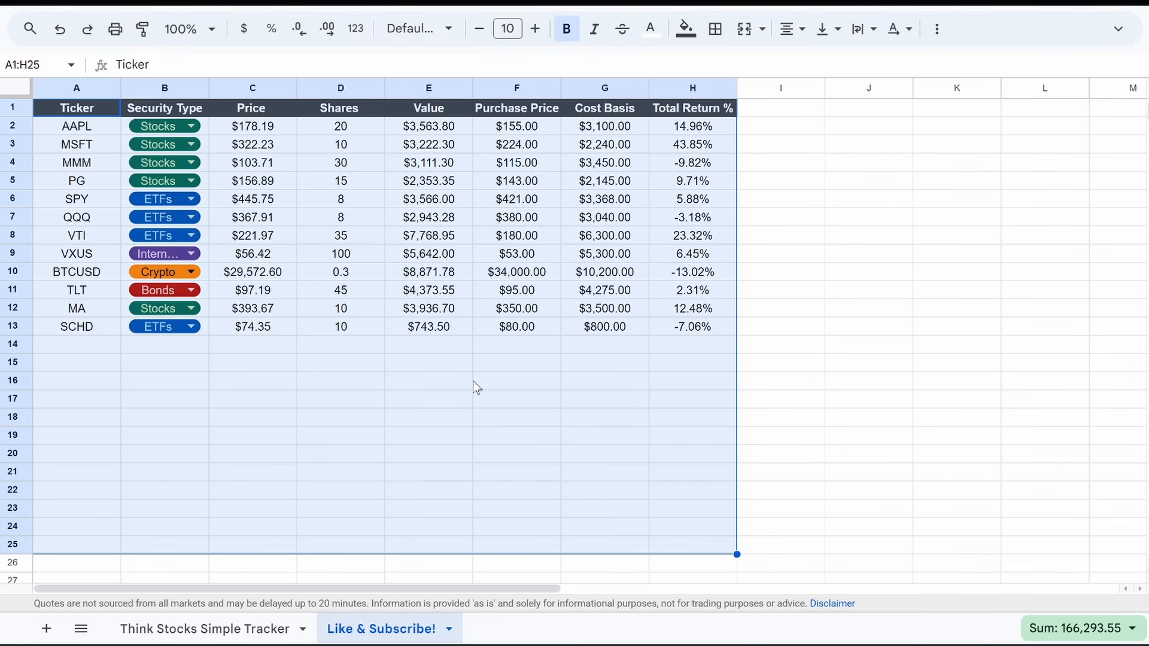
{"action": "key", "text": "ctrl+c"}
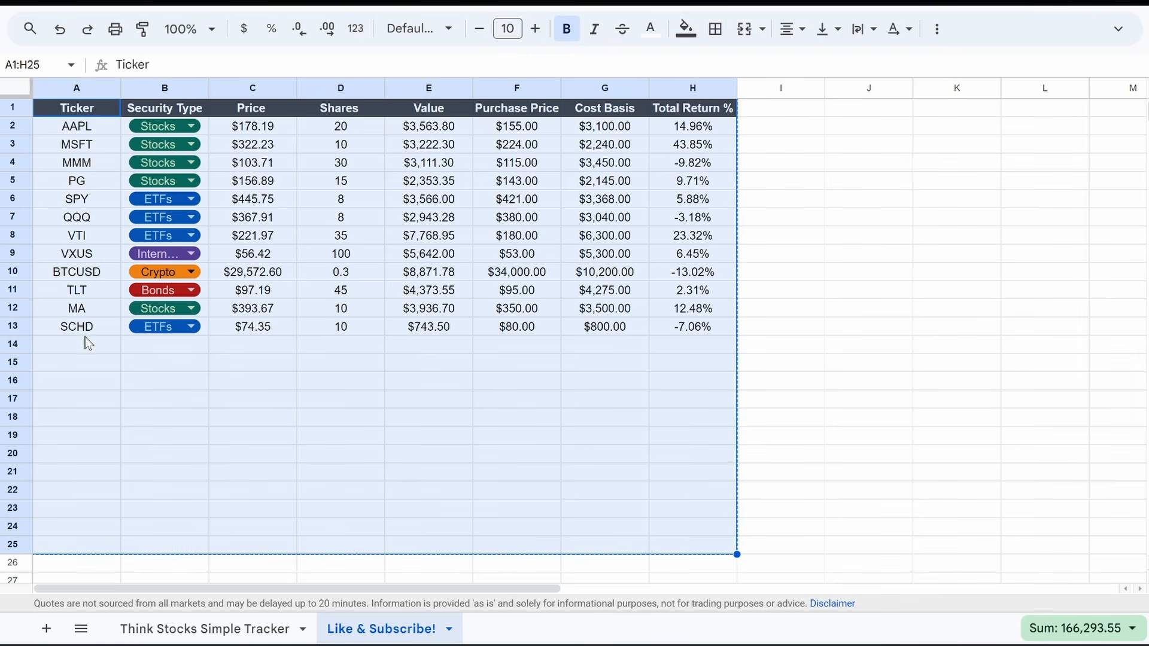
{"action": "left_click", "coordinate": [189, 630]}
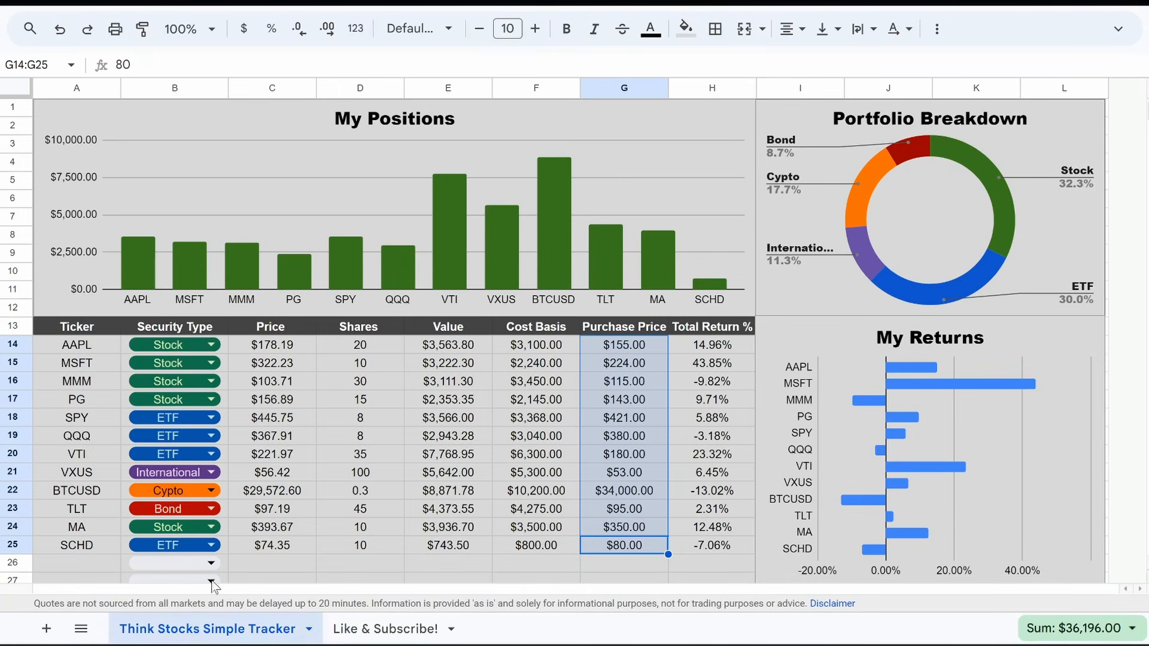
{"action": "left_click", "coordinate": [359, 629]}
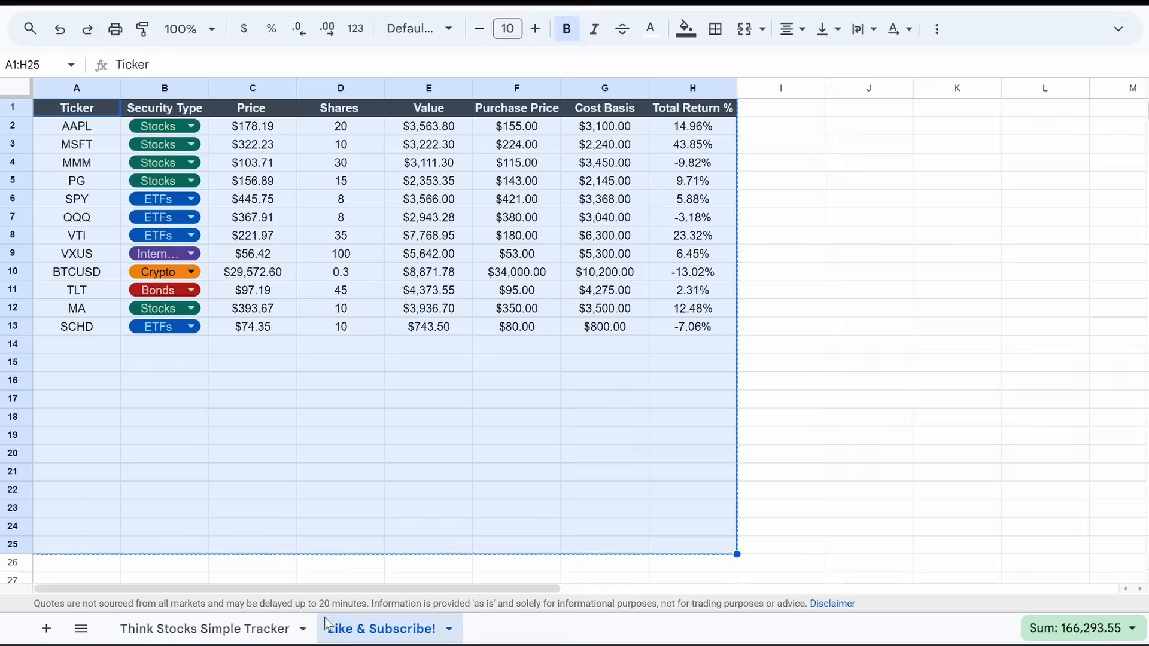
{"action": "left_click", "coordinate": [86, 328]}
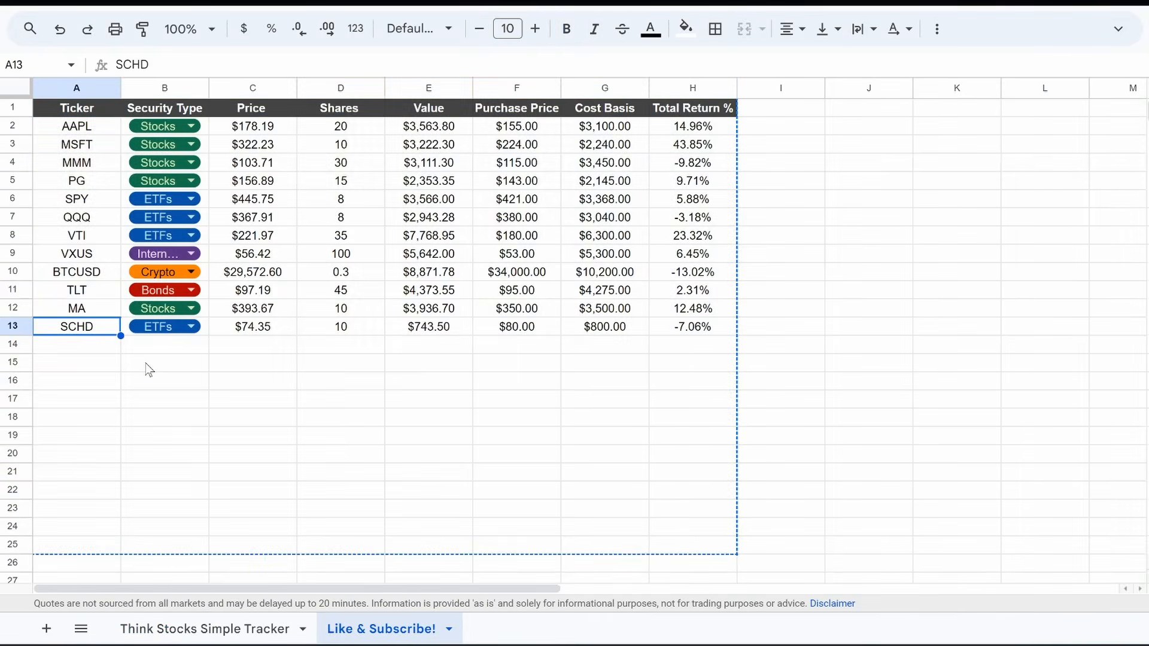
{"action": "key", "text": "ctrl+v"}
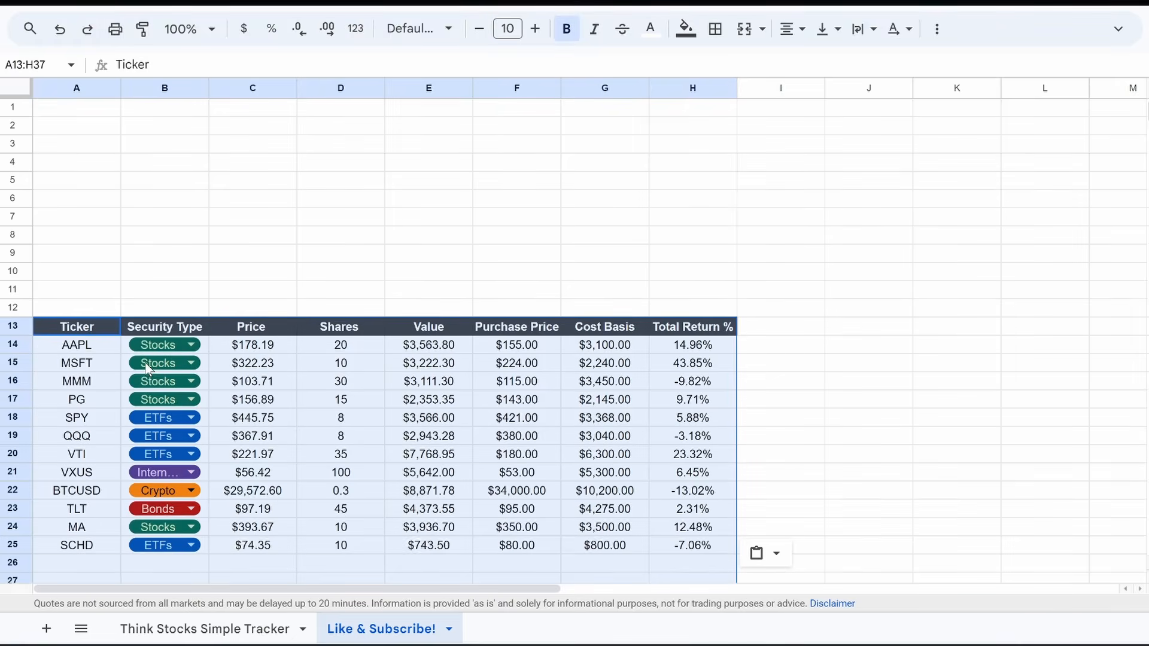
{"action": "left_click", "coordinate": [157, 217]}
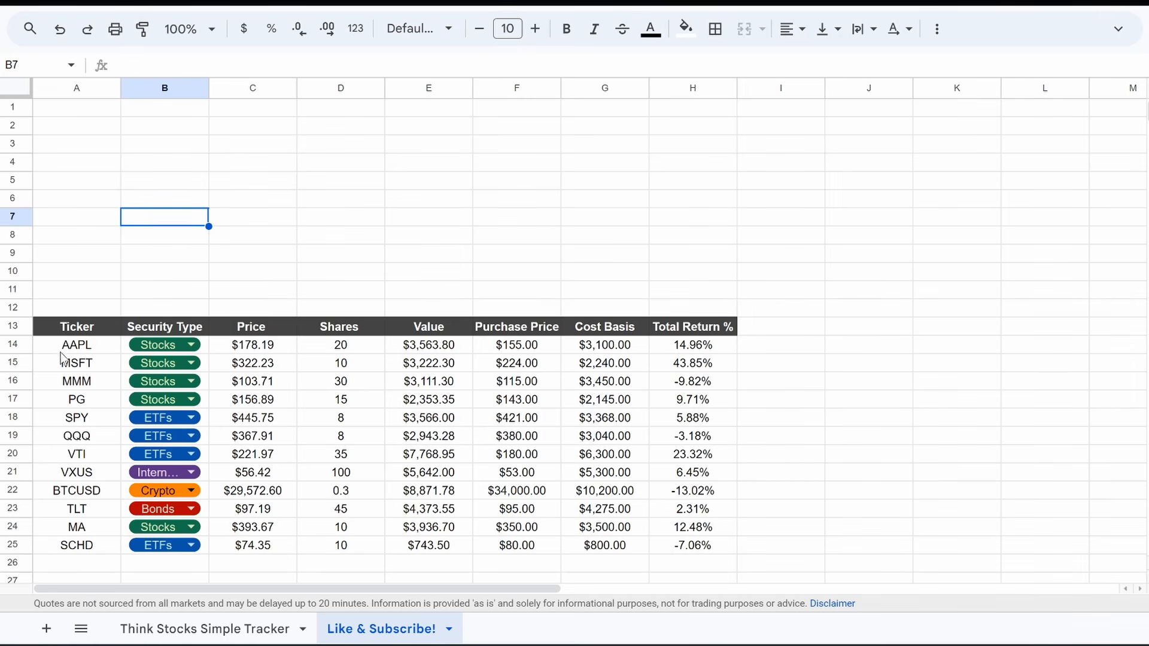
{"action": "left_click_drag", "start_coordinate": [76, 328], "coordinate": [67, 443]}
{"action": "scroll", "coordinate": [159, 316], "scroll_direction": "up", "scroll_amount": 20}
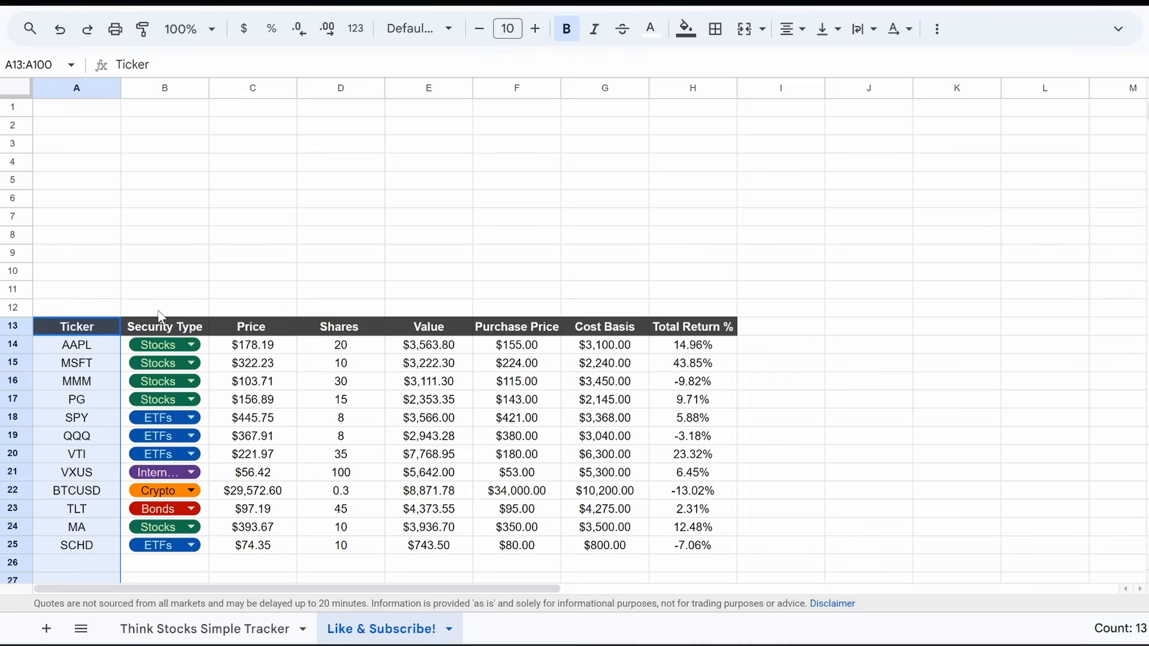
{"action": "scroll", "coordinate": [159, 316], "scroll_direction": "down", "scroll_amount": 15}
{"action": "scroll", "coordinate": [160, 316], "scroll_direction": "up", "scroll_amount": 6}
{"action": "scroll", "coordinate": [159, 316], "scroll_direction": "up", "scroll_amount": 10}
{"action": "scroll", "coordinate": [160, 317], "scroll_direction": "down", "scroll_amount": 9}
{"action": "scroll", "coordinate": [159, 314], "scroll_direction": "up", "scroll_amount": 9}
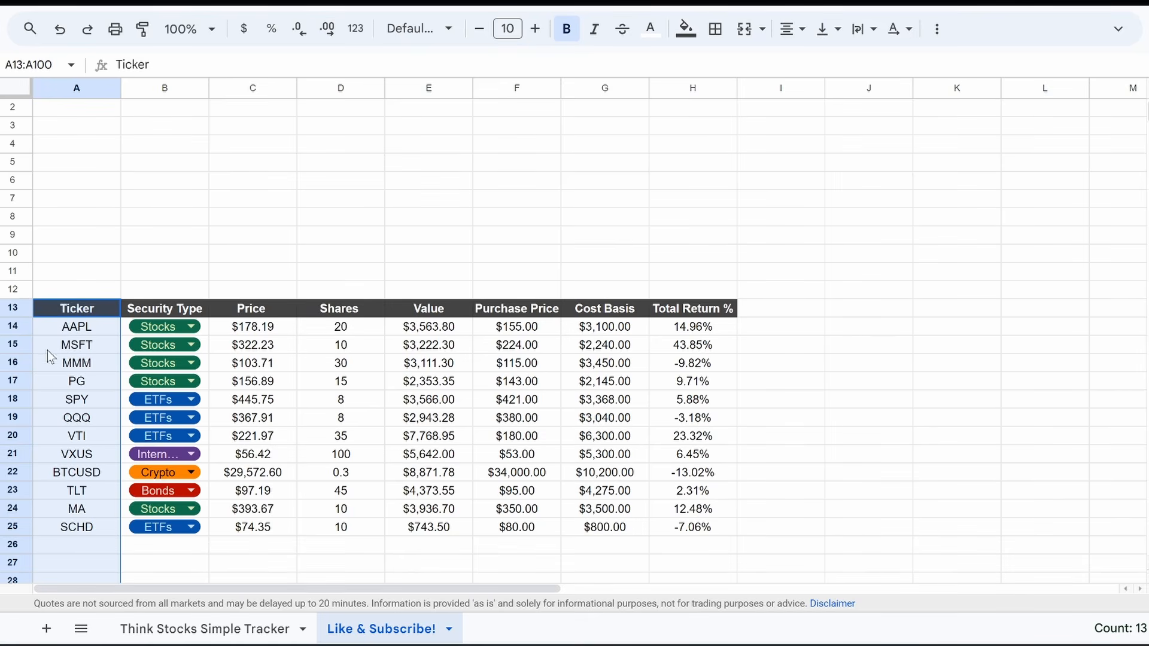
{"action": "right_click", "coordinate": [70, 372]}
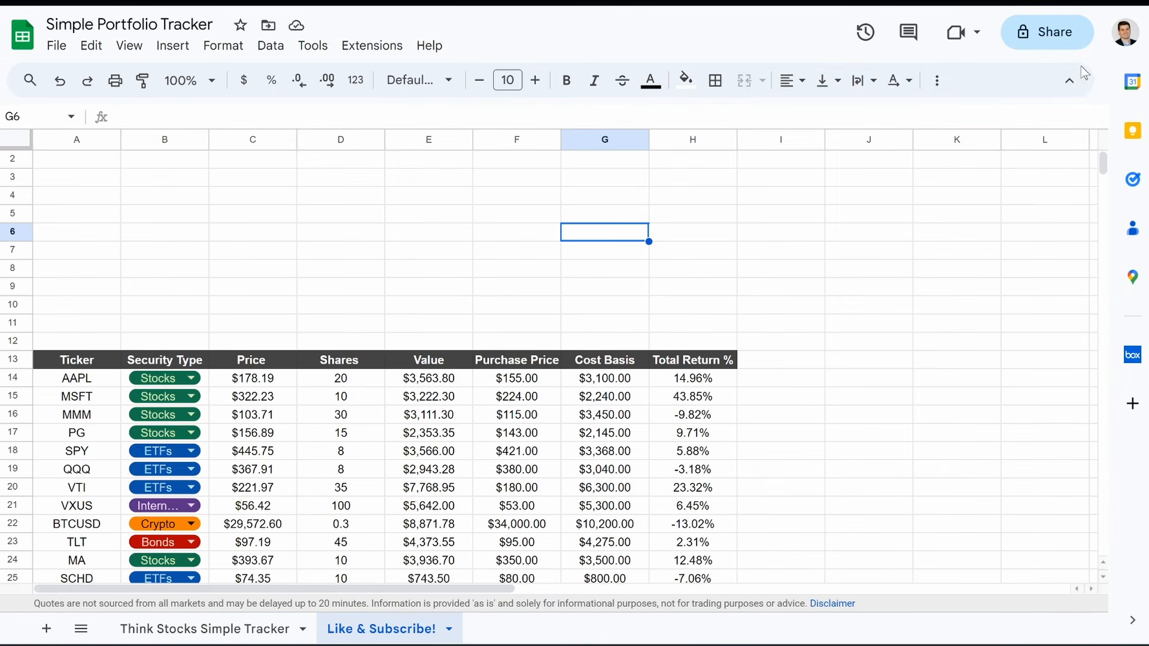
- Bring the hidden menus back into view and insert a column chart based on the ticker cells A13:A40
{"action": "left_click", "coordinate": [1069, 80]}
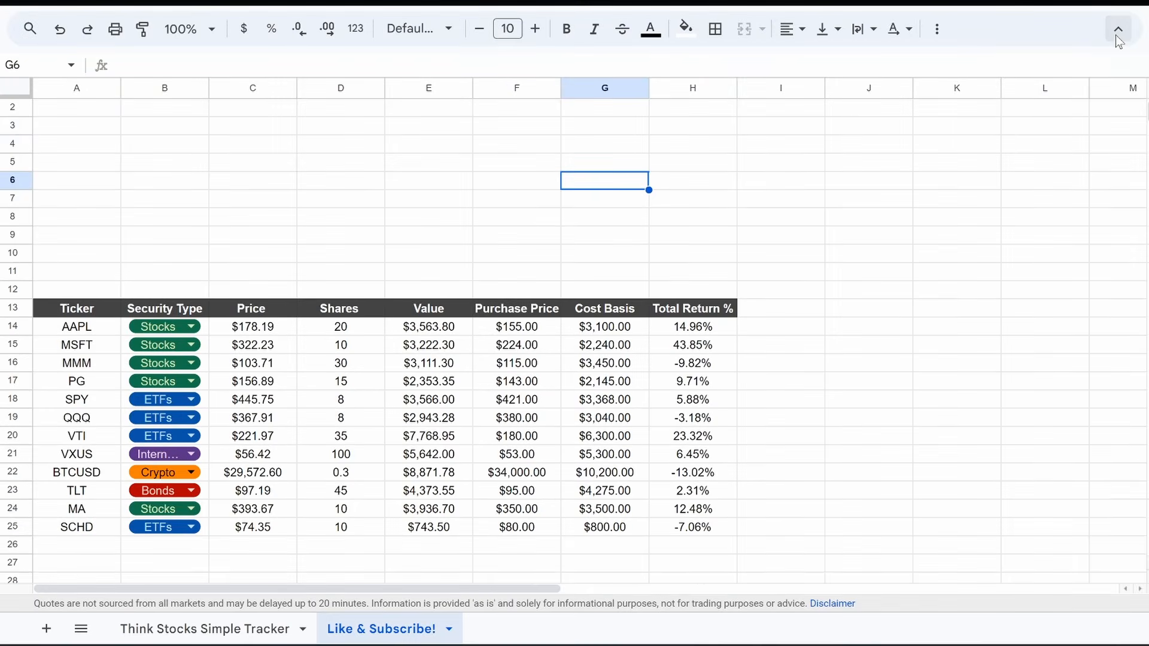
{"action": "left_click", "coordinate": [1118, 31]}
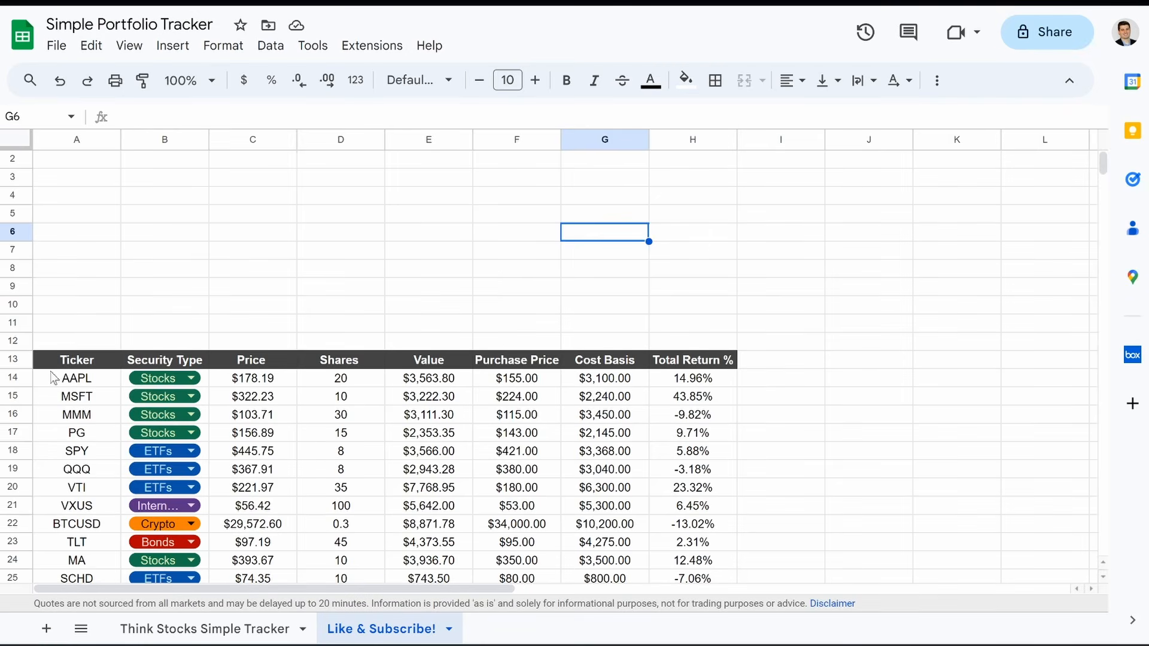
{"action": "mouse_move", "coordinate": [62, 360]}
{"action": "left_mouse_down"}
{"action": "mouse_move", "coordinate": [62, 592]}
{"action": "mouse_move", "coordinate": [59, 347]}
{"action": "left_mouse_up"}
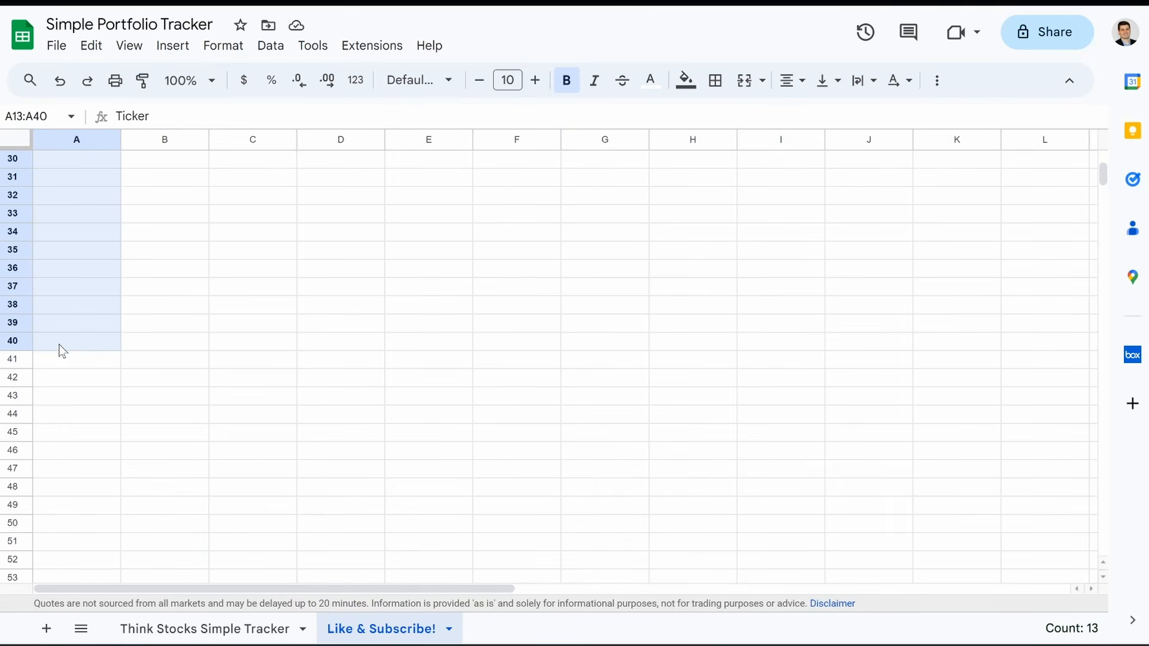
{"action": "scroll", "coordinate": [166, 329], "scroll_direction": "up", "scroll_amount": 6}
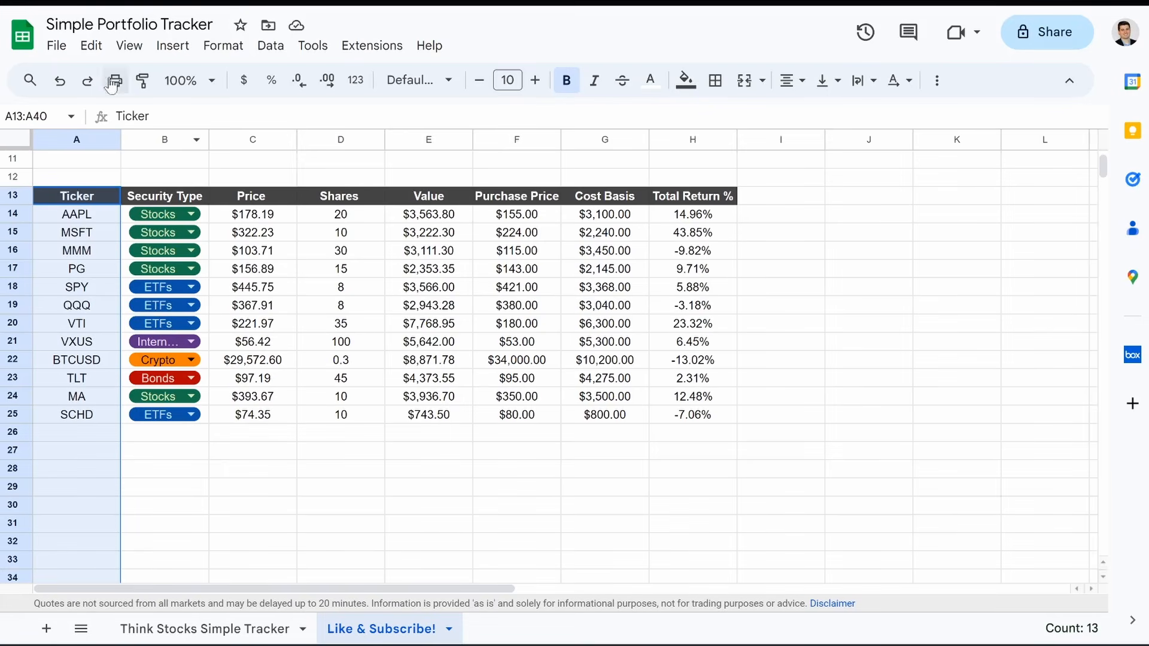
{"action": "left_click", "coordinate": [173, 46]}
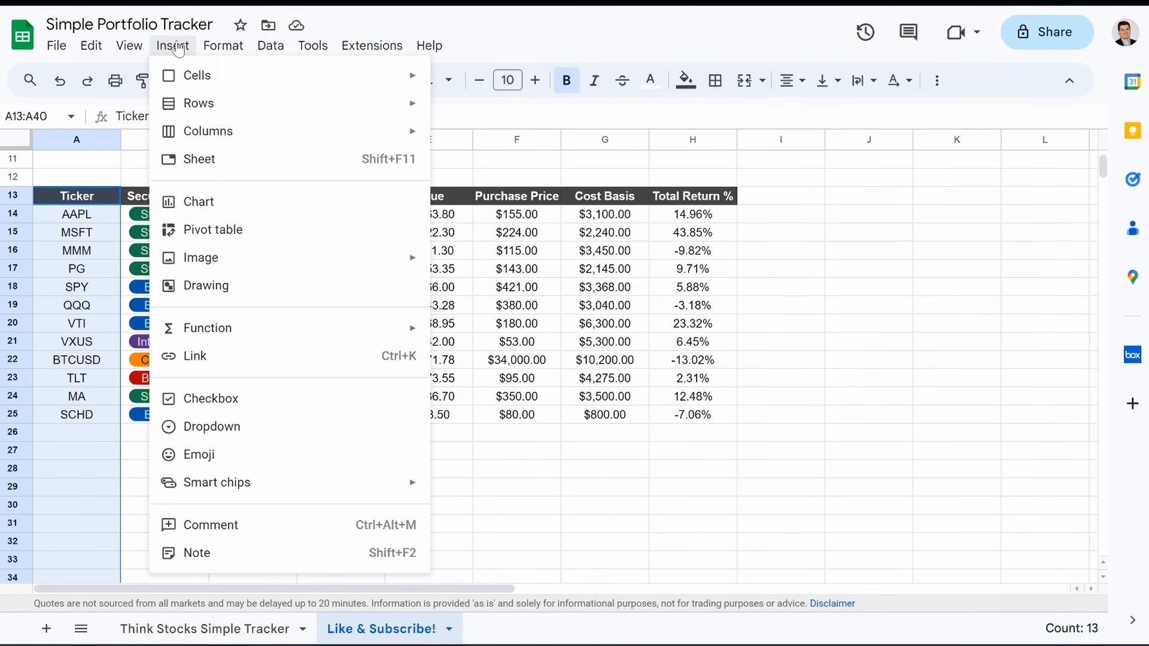
{"action": "left_click", "coordinate": [229, 204]}
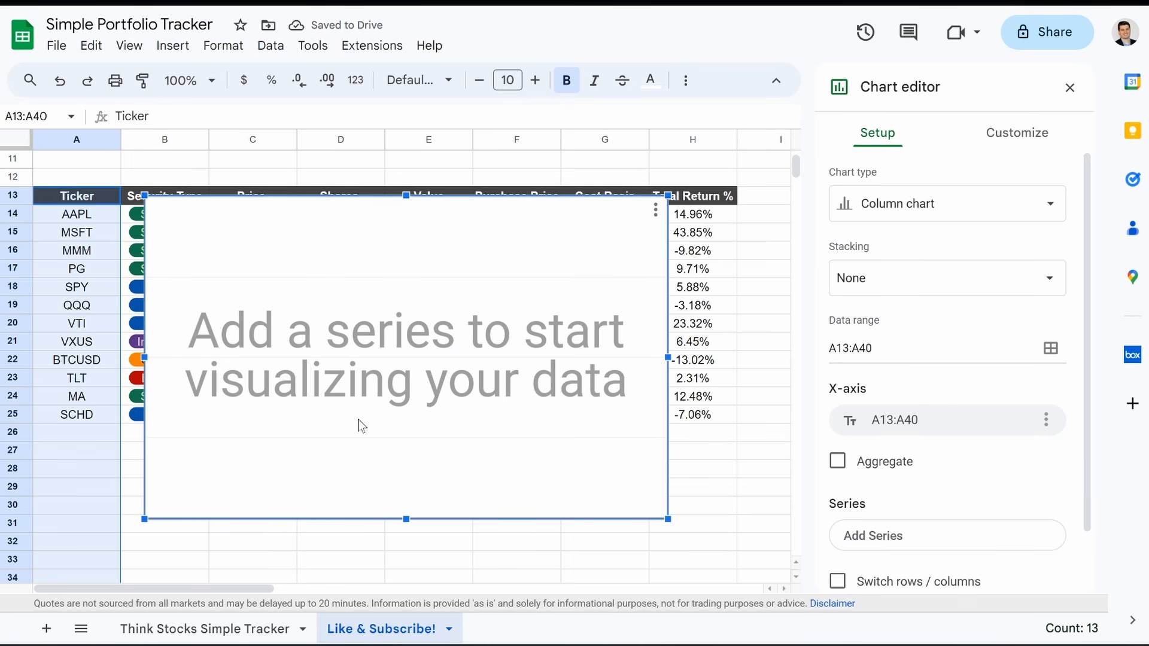
- Place the empty chart at cell A1 and resize it to cover rows 1 to 12, reaching slightly past column H
{"action": "left_click", "coordinate": [881, 537]}
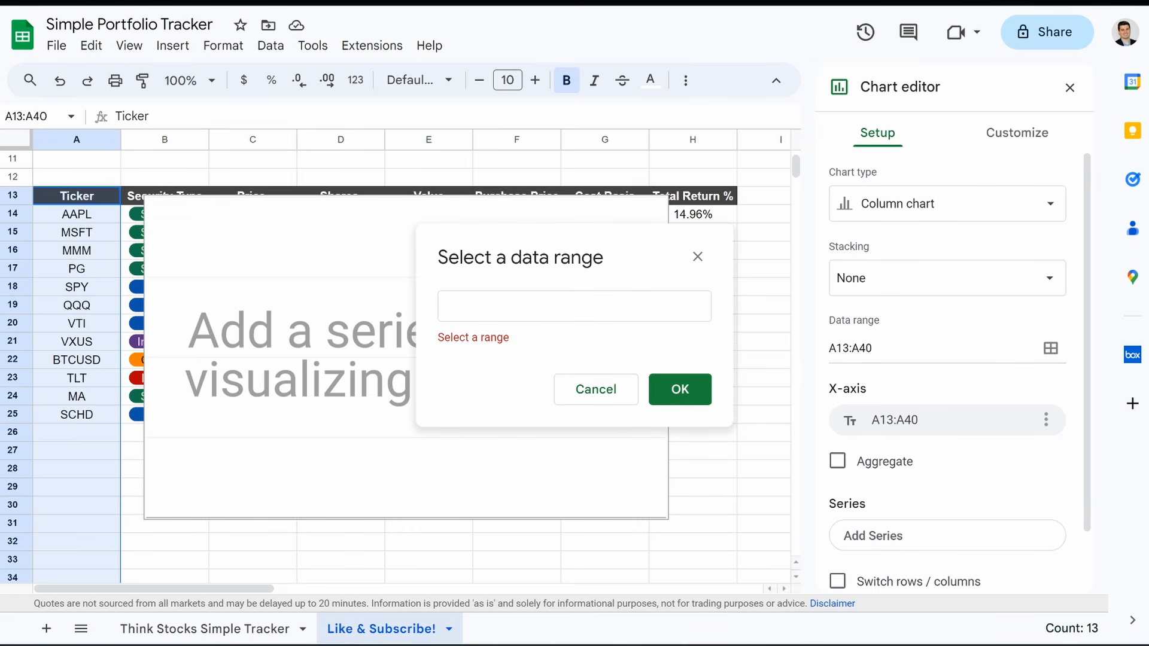
{"action": "left_click", "coordinate": [698, 256]}
{"action": "left_click", "coordinate": [435, 292]}
{"action": "scroll", "coordinate": [460, 265], "scroll_direction": "up", "scroll_amount": 3}
{"action": "left_click_drag", "start_coordinate": [405, 449], "coordinate": [279, 195]}
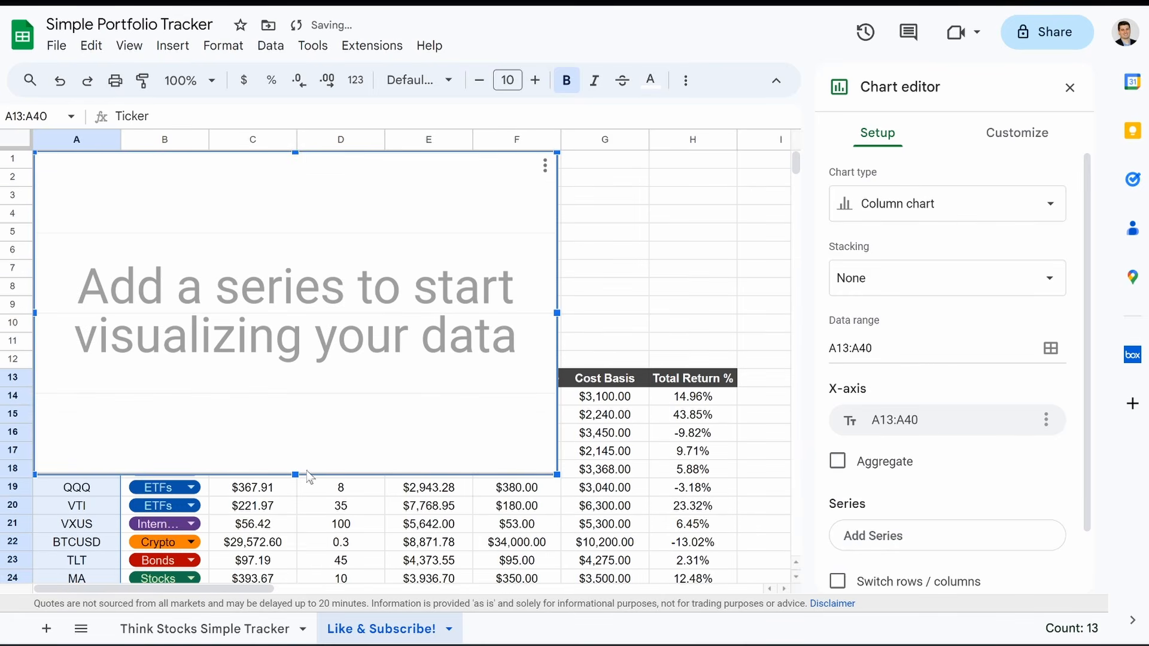
{"action": "left_click_drag", "start_coordinate": [294, 473], "coordinate": [291, 367]}
{"action": "left_click_drag", "start_coordinate": [556, 256], "coordinate": [750, 259]}
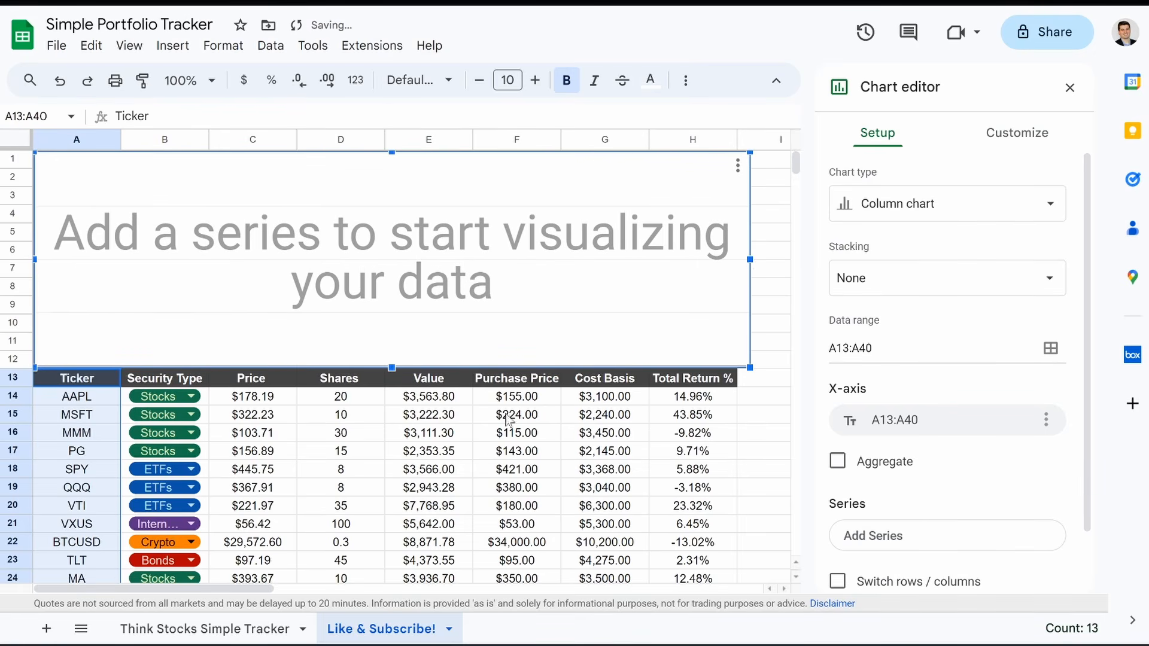
- Add the Value cells E13:E40 as the chart's series
{"action": "left_click", "coordinate": [869, 545]}
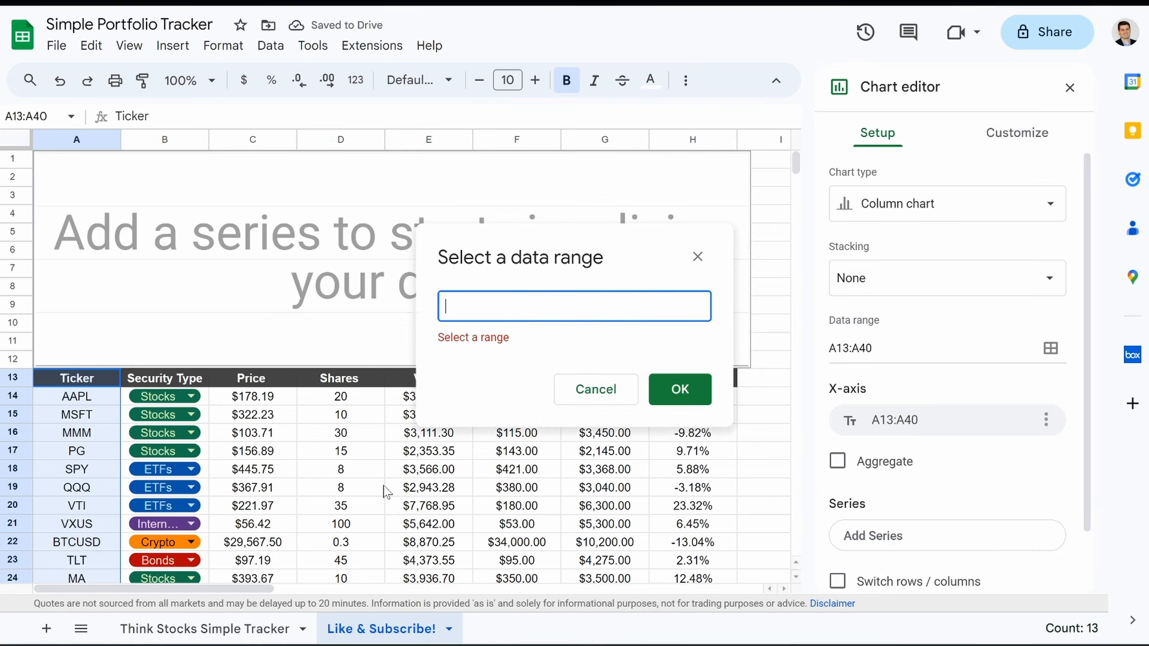
{"action": "left_click_drag", "start_coordinate": [559, 239], "coordinate": [209, 198]}
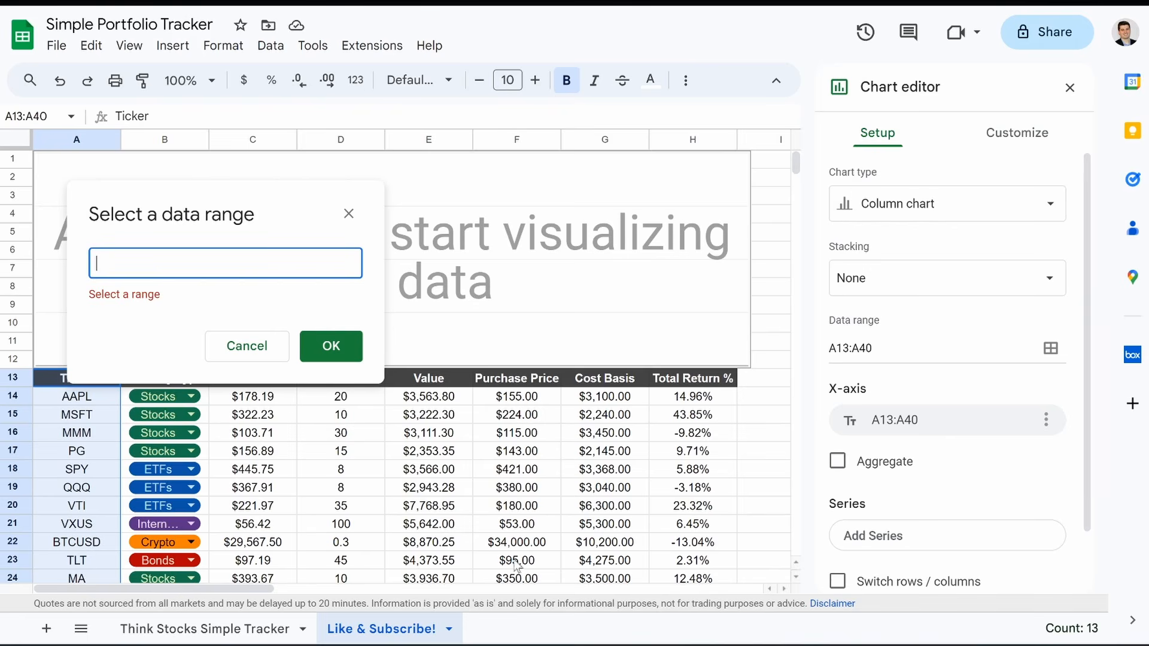
{"action": "left_click_drag", "start_coordinate": [437, 379], "coordinate": [436, 514]}
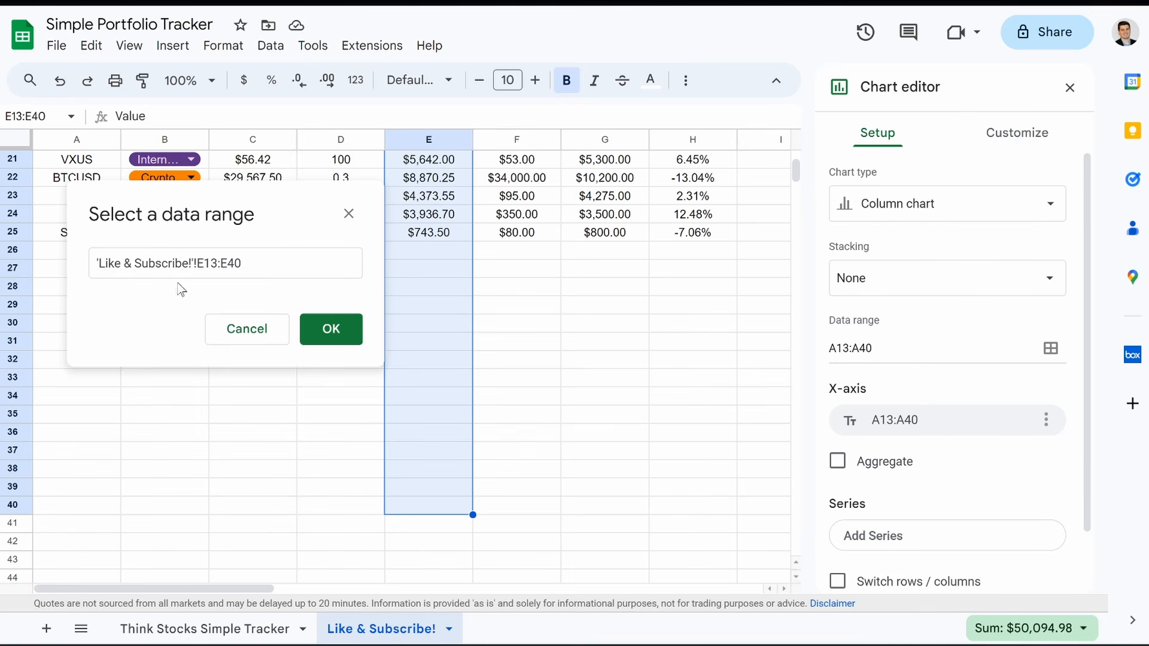
{"action": "left_click", "coordinate": [328, 329]}
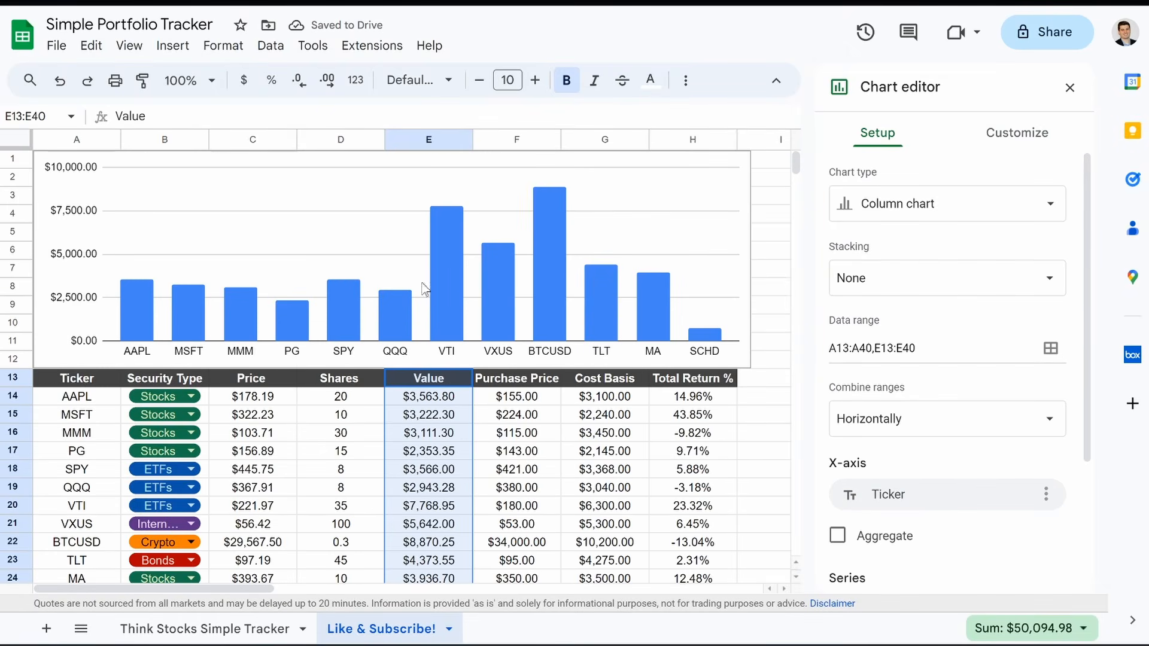
- Set the chart's background color to light grey
{"action": "left_click", "coordinate": [1017, 132]}
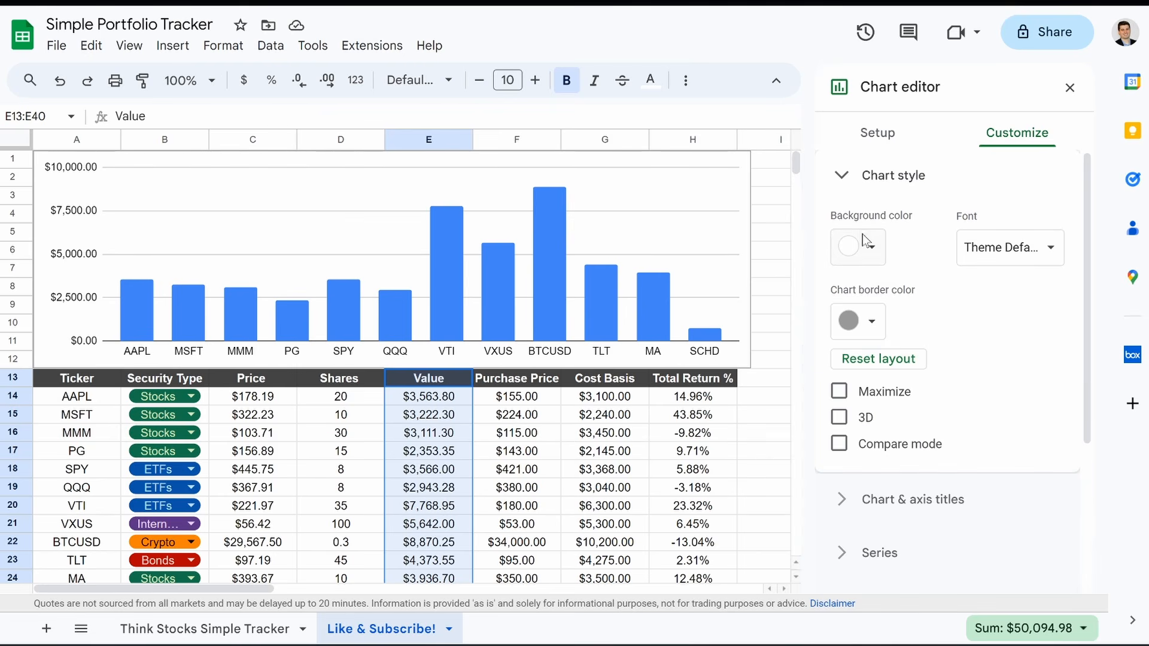
{"action": "left_click", "coordinate": [864, 257]}
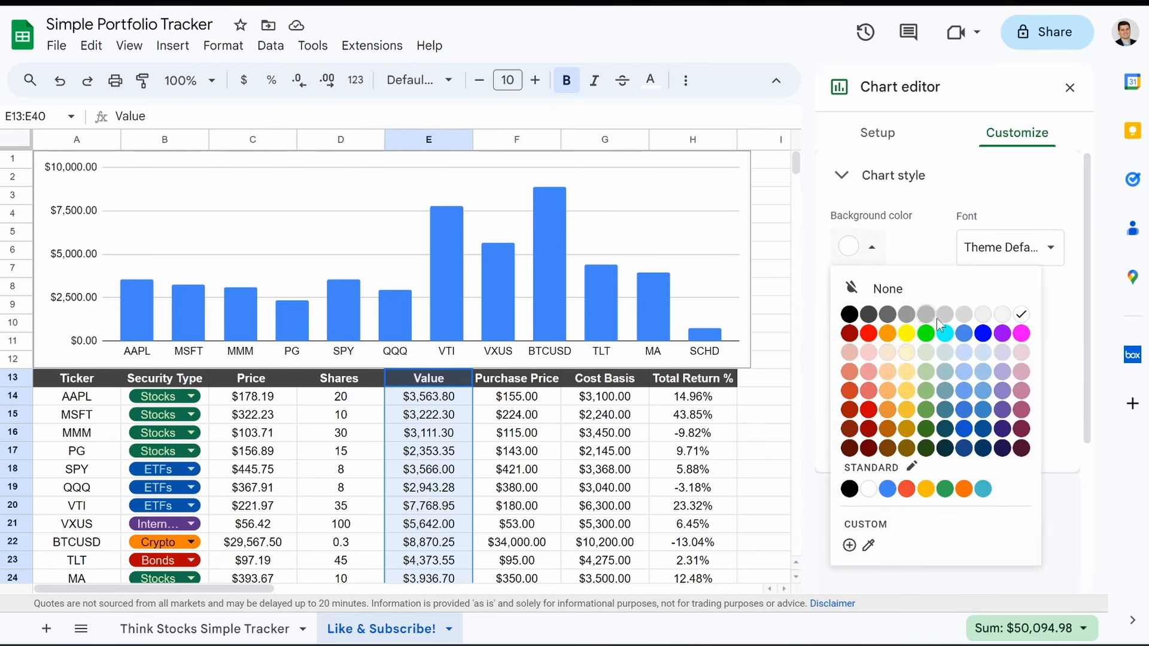
{"action": "left_click", "coordinate": [949, 319]}
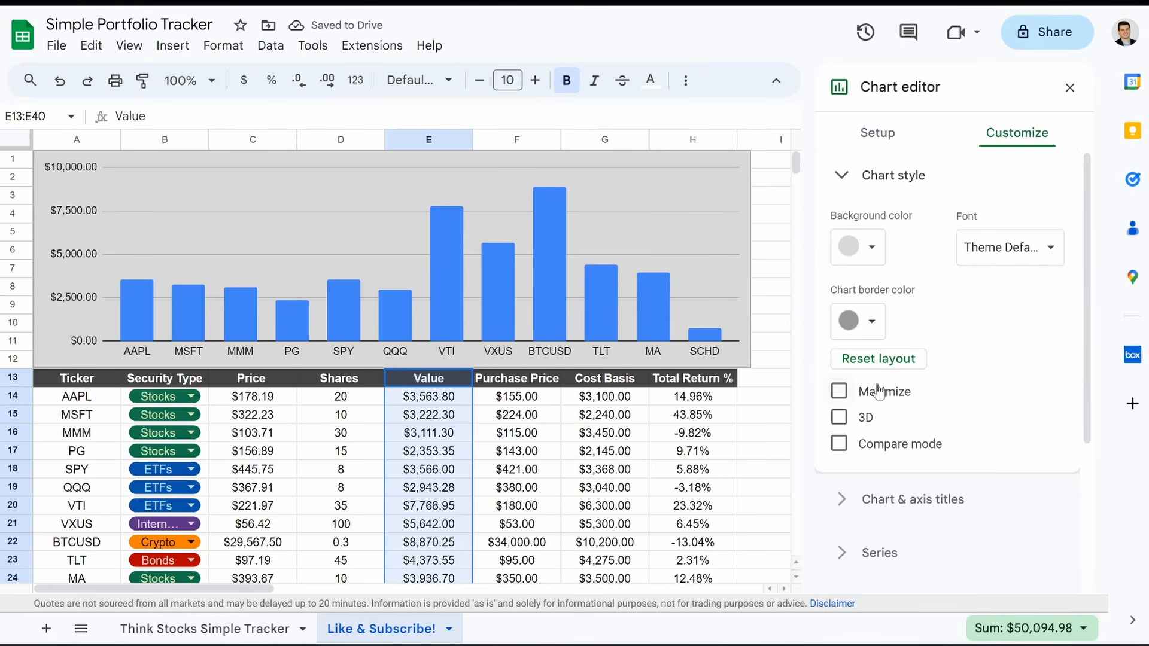
- Give the chart the title "My Positions"
{"action": "scroll", "coordinate": [878, 392], "scroll_direction": "down", "scroll_amount": 1}
{"action": "left_click", "coordinate": [848, 464]}
{"action": "left_click", "coordinate": [881, 323]}
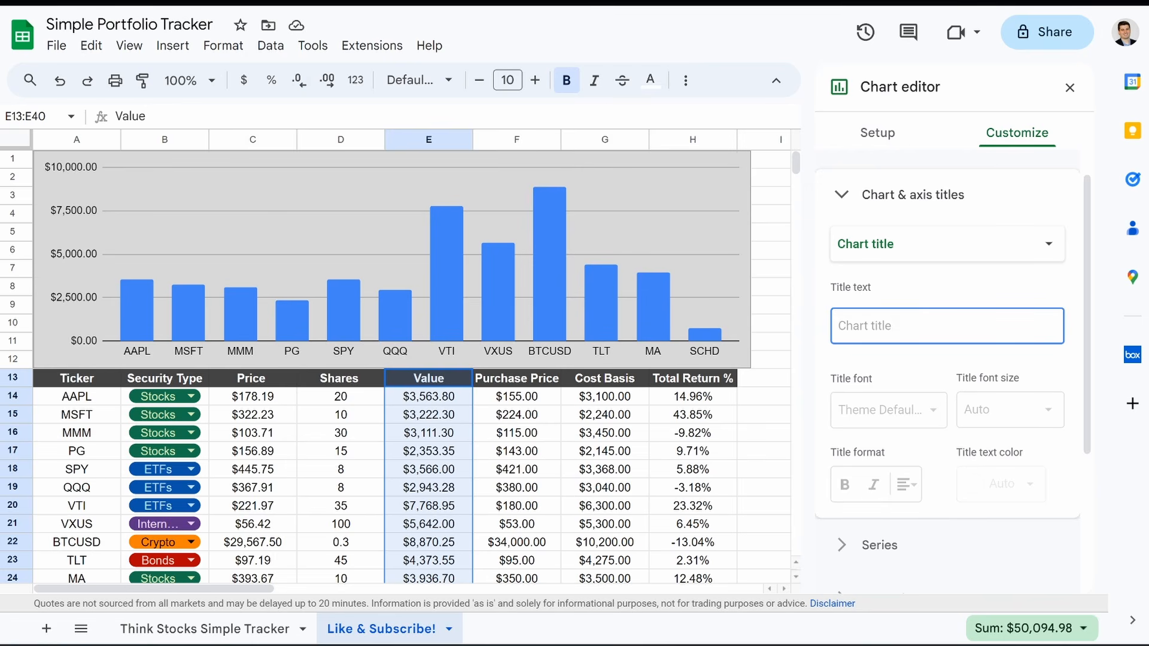
{"action": "type", "text": "My Positions"}
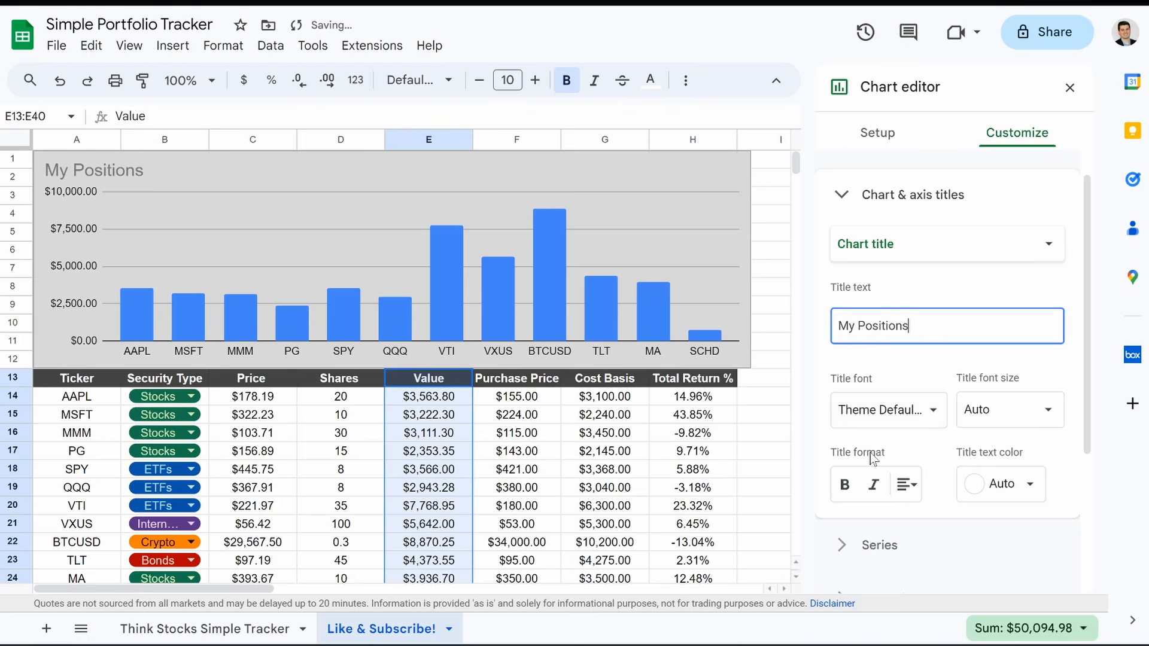
- Format the chart title in the Wide font, colored black and centered
{"action": "left_click", "coordinate": [871, 413]}
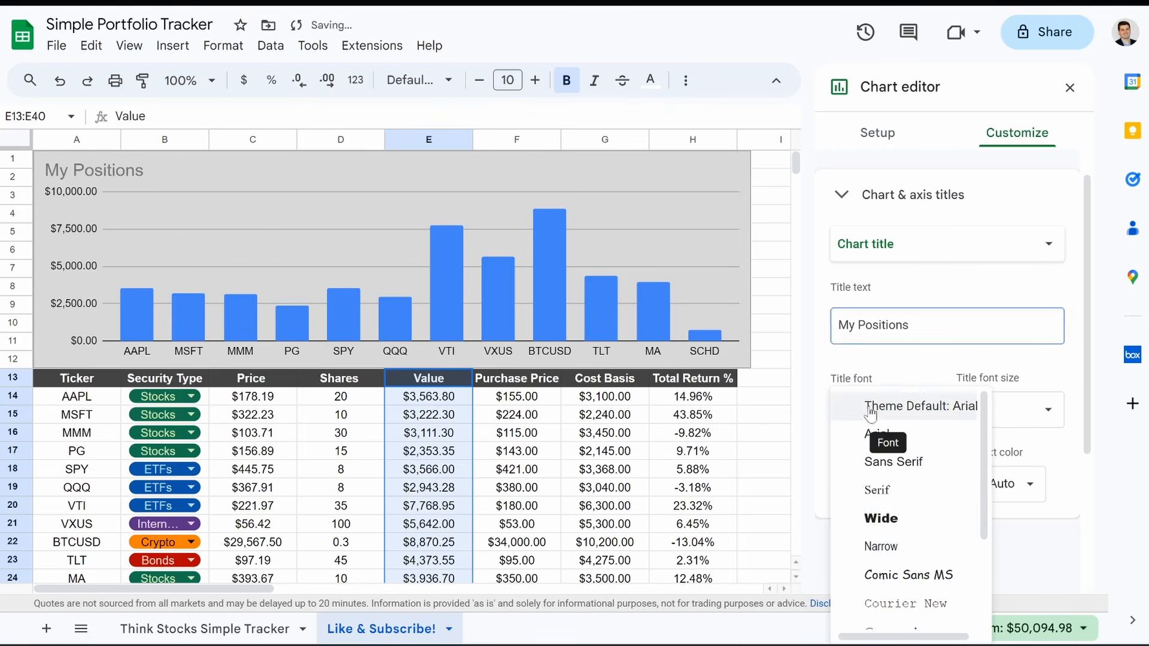
{"action": "left_click", "coordinate": [875, 518]}
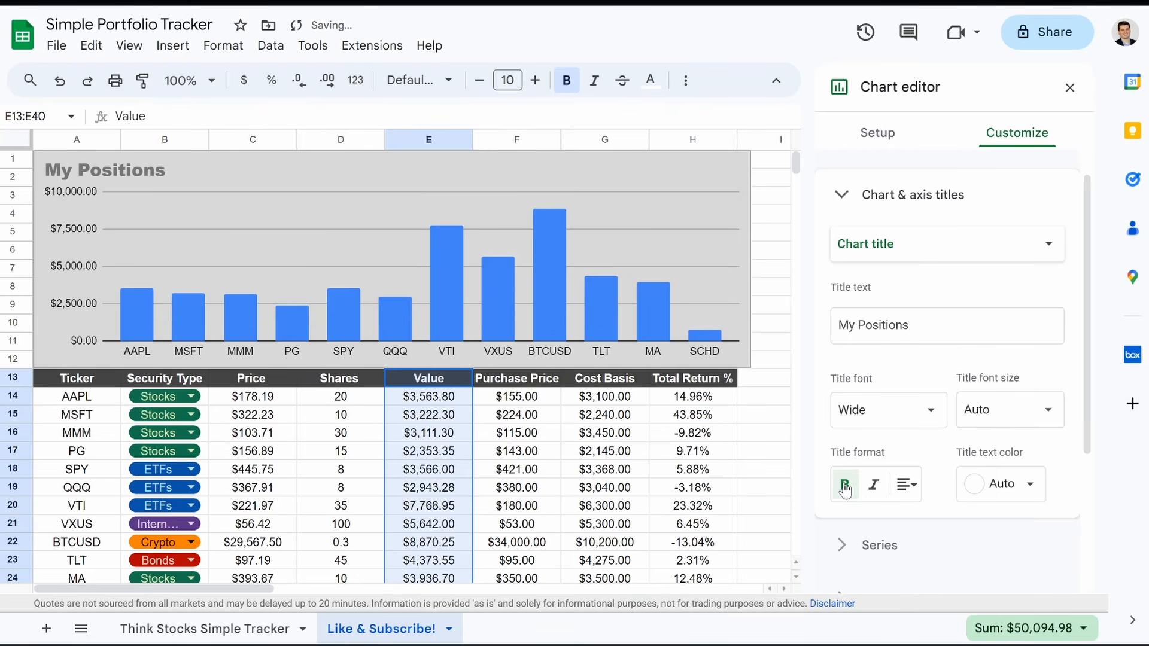
{"action": "left_click", "coordinate": [1000, 483]}
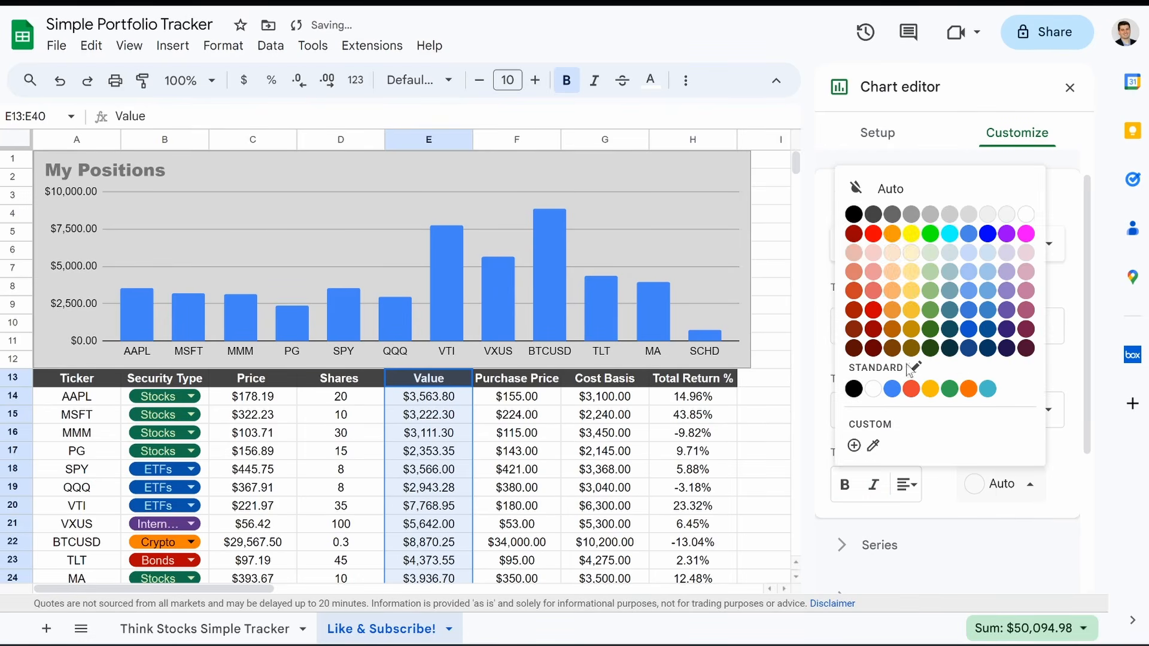
{"action": "left_click", "coordinate": [850, 221]}
{"action": "left_click", "coordinate": [908, 484]}
{"action": "left_click", "coordinate": [930, 520]}
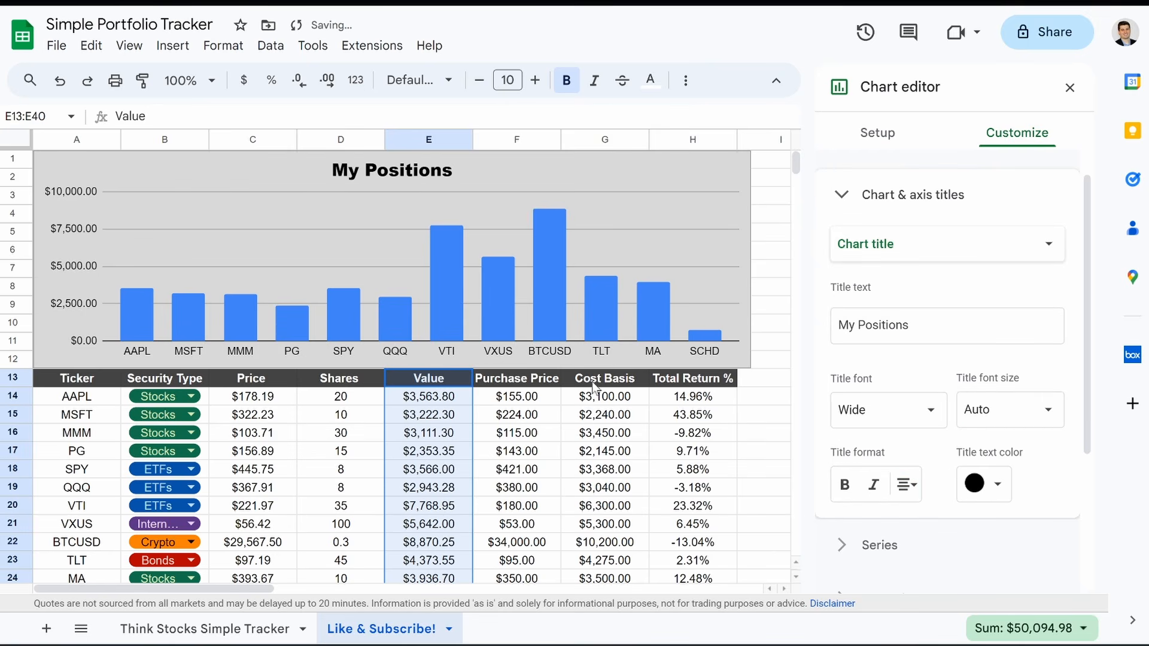
- Narrow the My Positions chart to end with column H and compare it with the chart on Think Stocks Simple Tracker
{"action": "left_click", "coordinate": [1070, 87]}
{"action": "left_click", "coordinate": [905, 329]}
{"action": "left_click", "coordinate": [696, 275]}
{"action": "left_click_drag", "start_coordinate": [750, 259], "coordinate": [735, 264]}
{"action": "left_click", "coordinate": [806, 358]}
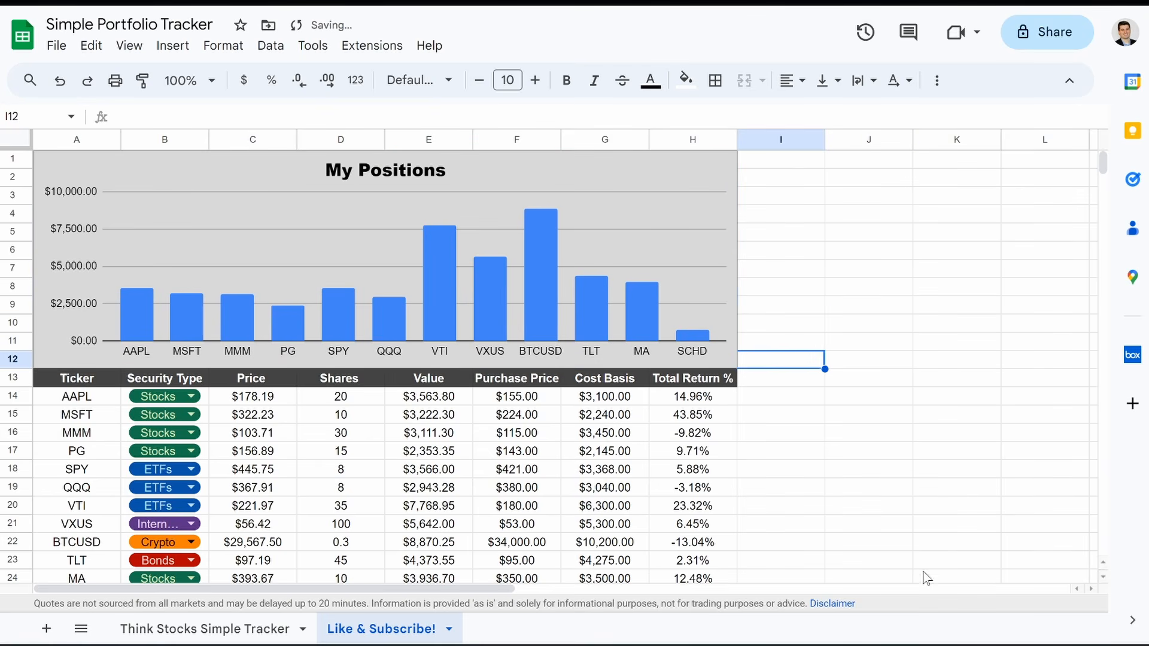
{"action": "left_click", "coordinate": [252, 640]}
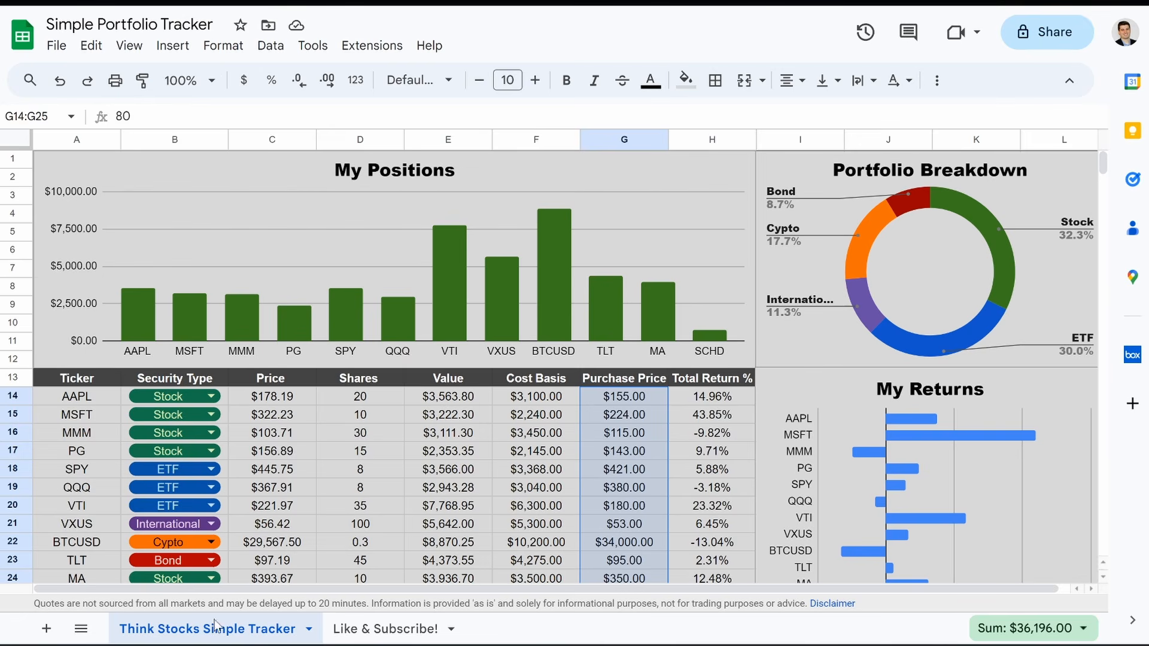
{"action": "left_click", "coordinate": [383, 632]}
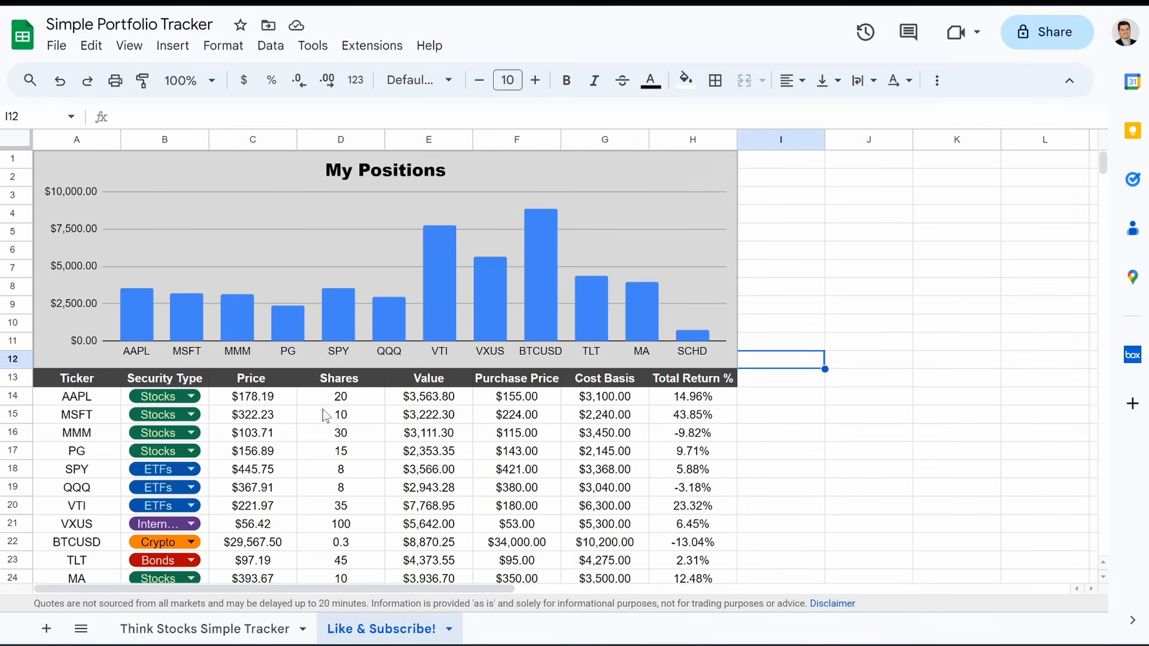
- Insert a chart based on the ticker column range A13:A40
{"action": "left_click_drag", "start_coordinate": [86, 381], "coordinate": [74, 233]}
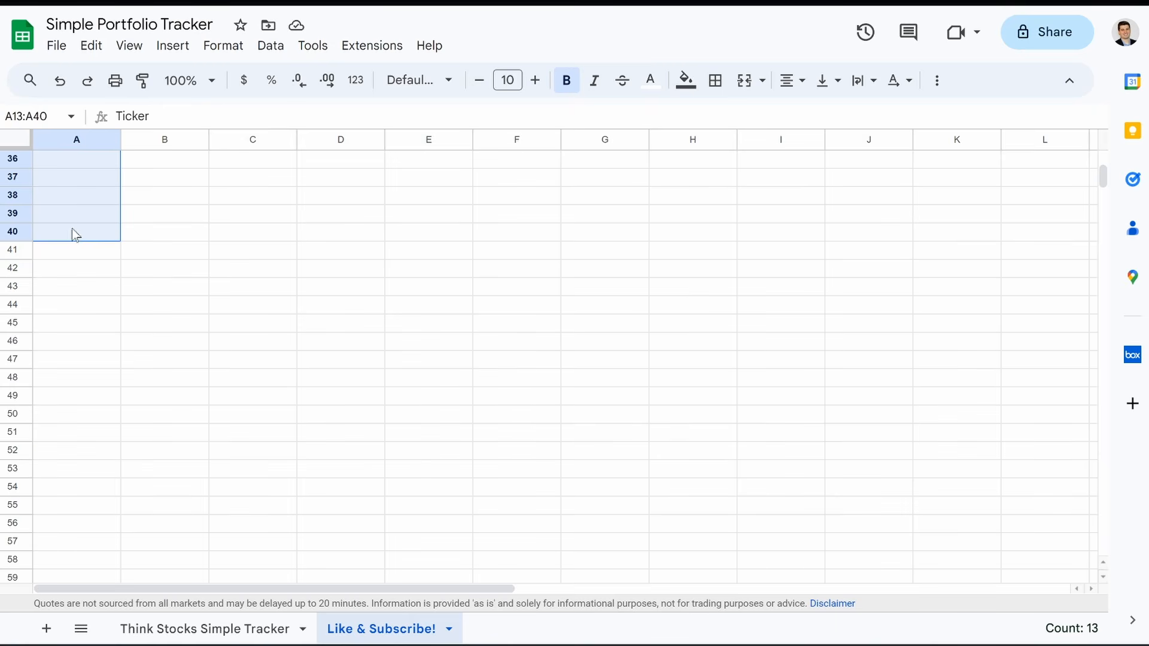
{"action": "scroll", "coordinate": [223, 329], "scroll_direction": "up", "scroll_amount": 10}
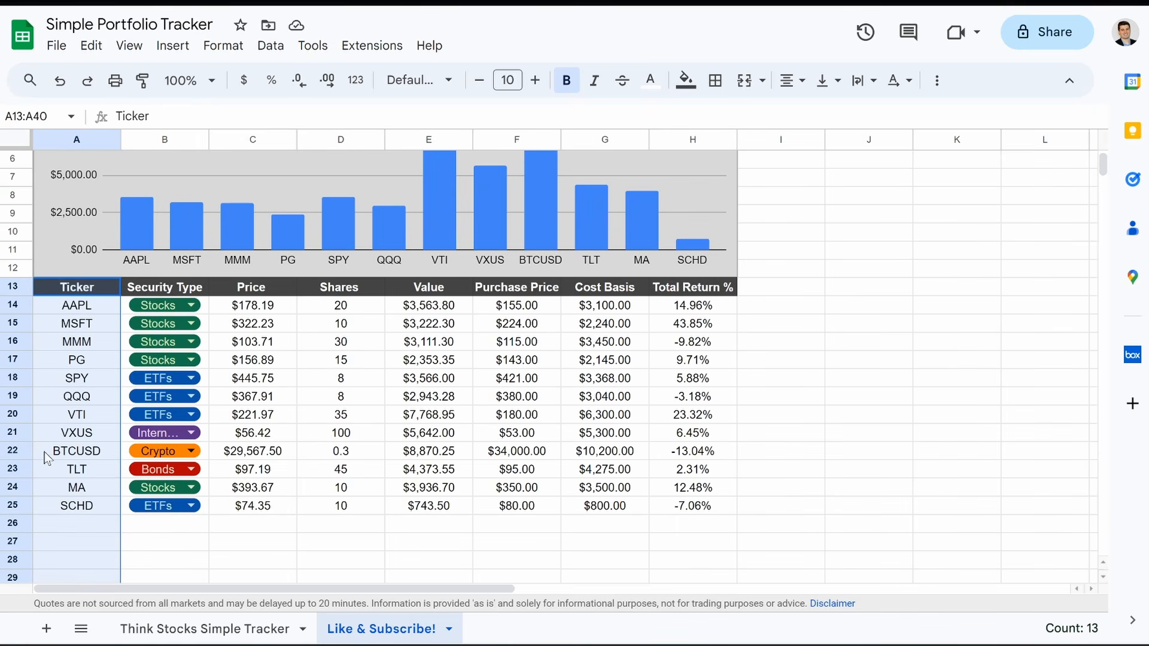
{"action": "left_click", "coordinate": [175, 52]}
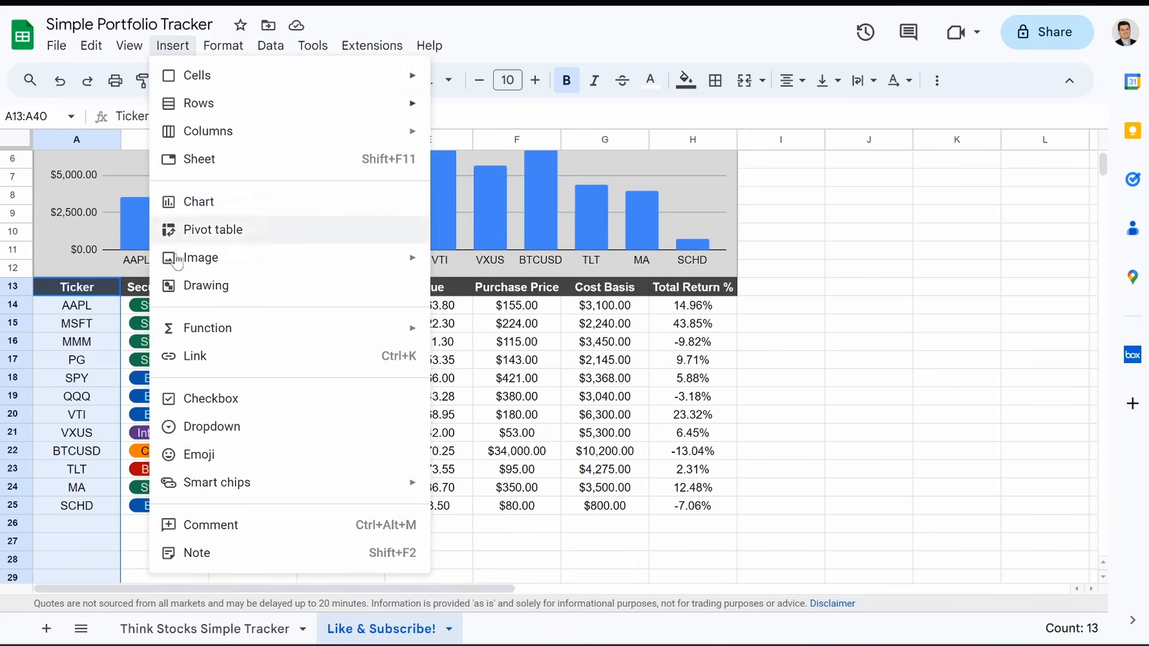
{"action": "left_click", "coordinate": [204, 202]}
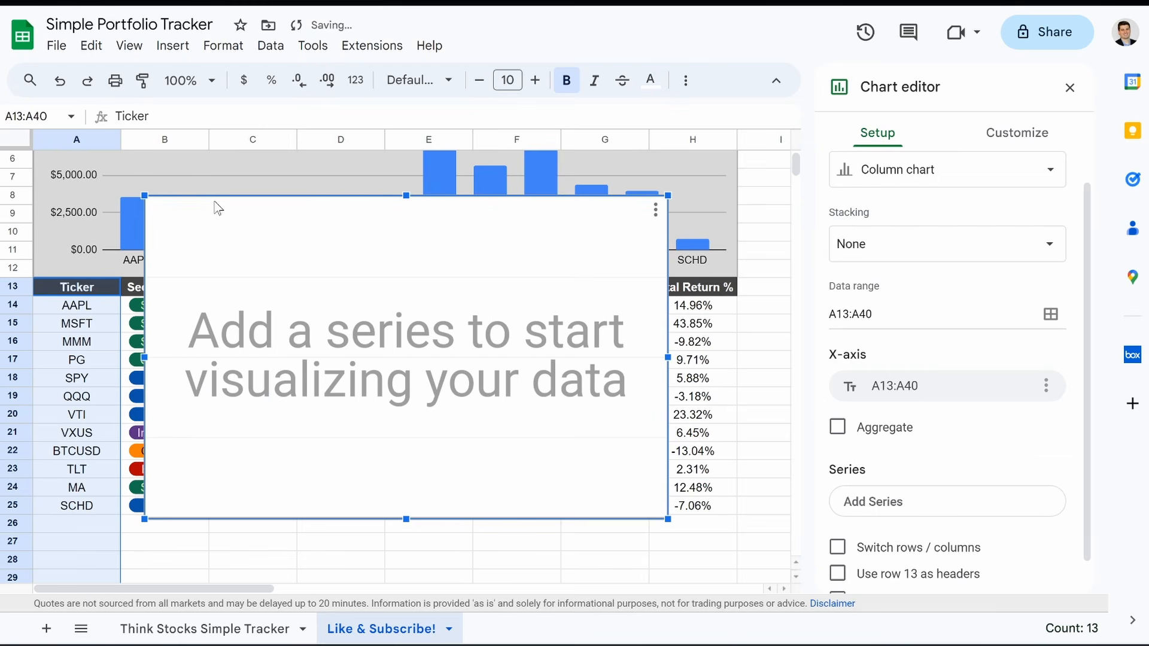
- Add the Total Return % range H13:H40 as the new chart's series
{"action": "left_click", "coordinate": [874, 503]}
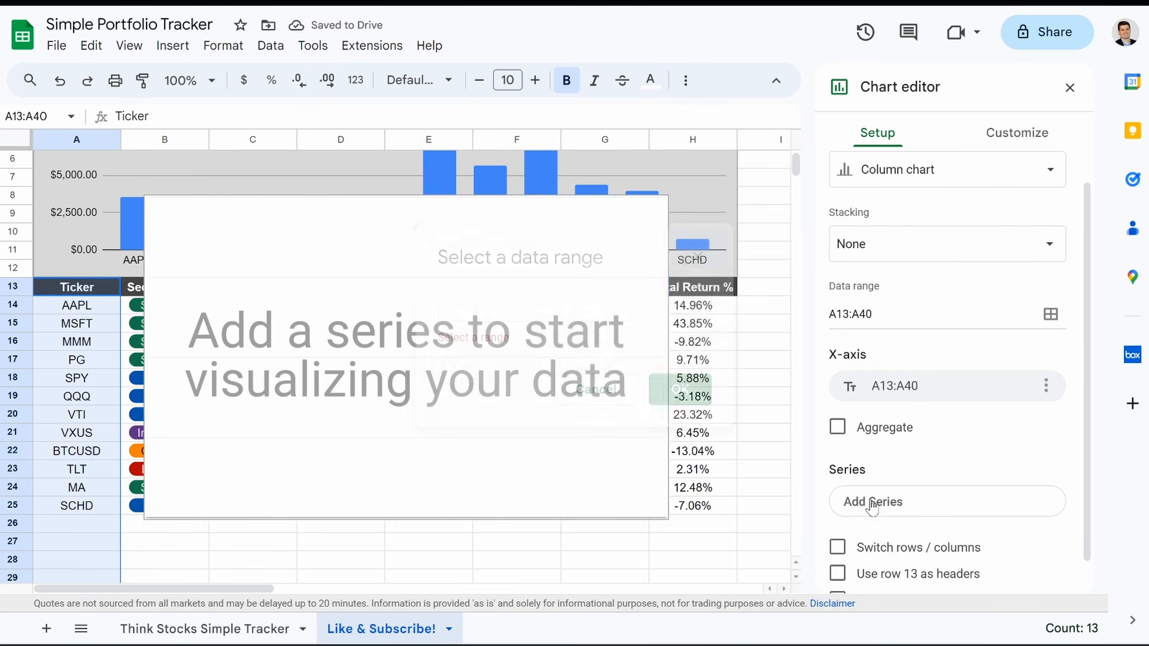
{"action": "left_click_drag", "start_coordinate": [571, 240], "coordinate": [418, 238]}
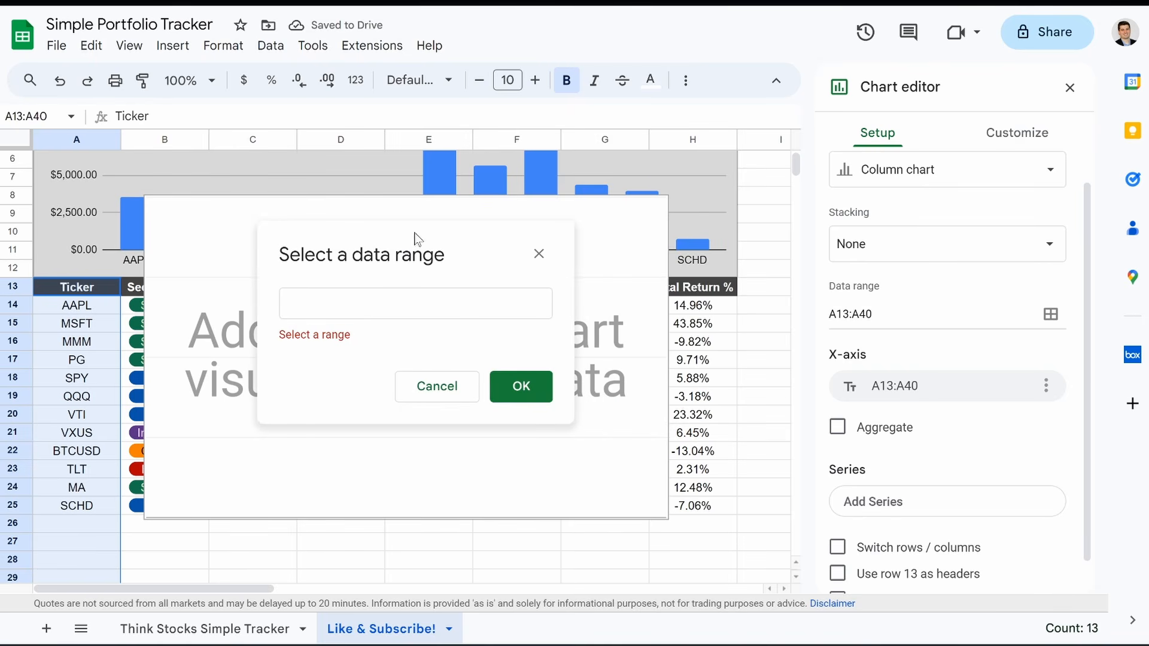
{"action": "left_click", "coordinate": [416, 303]}
{"action": "left_click_drag", "start_coordinate": [685, 297], "coordinate": [723, 421]}
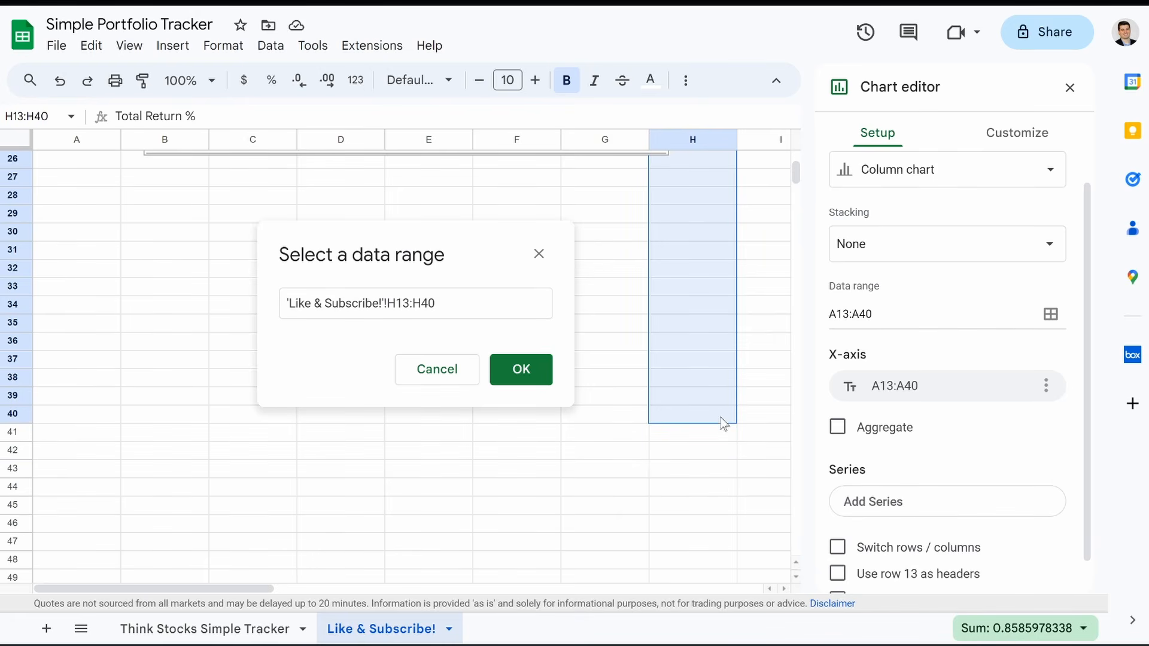
{"action": "left_click", "coordinate": [521, 374]}
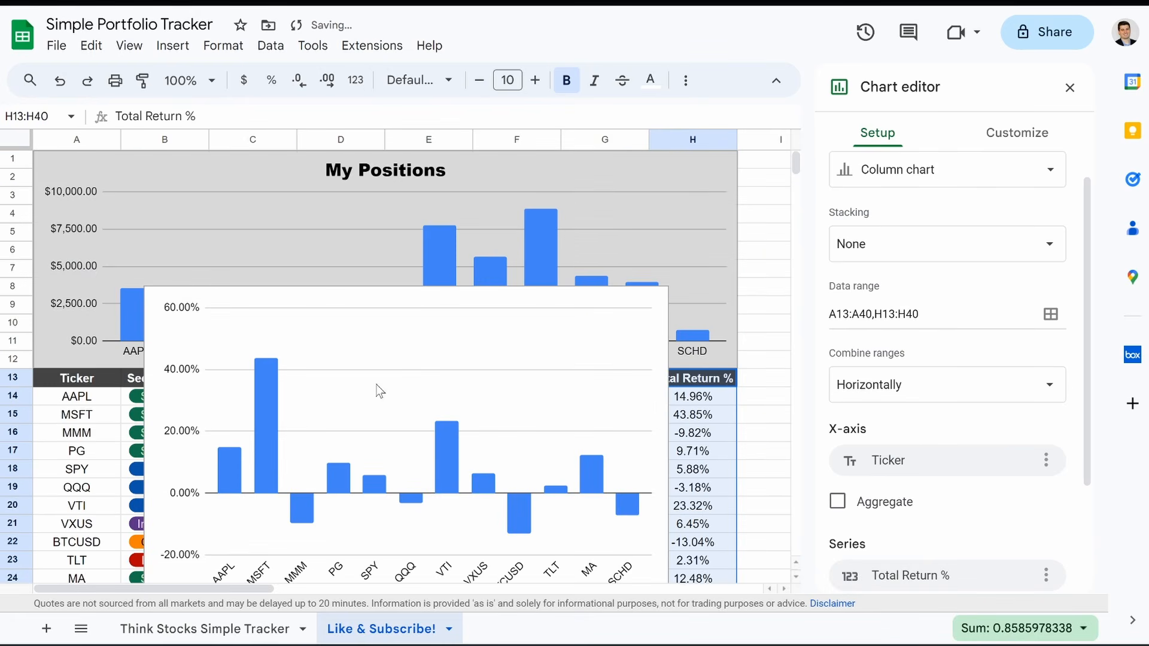
- Change the total return chart from a column chart to a standard bar chart
{"action": "left_click", "coordinate": [377, 387]}
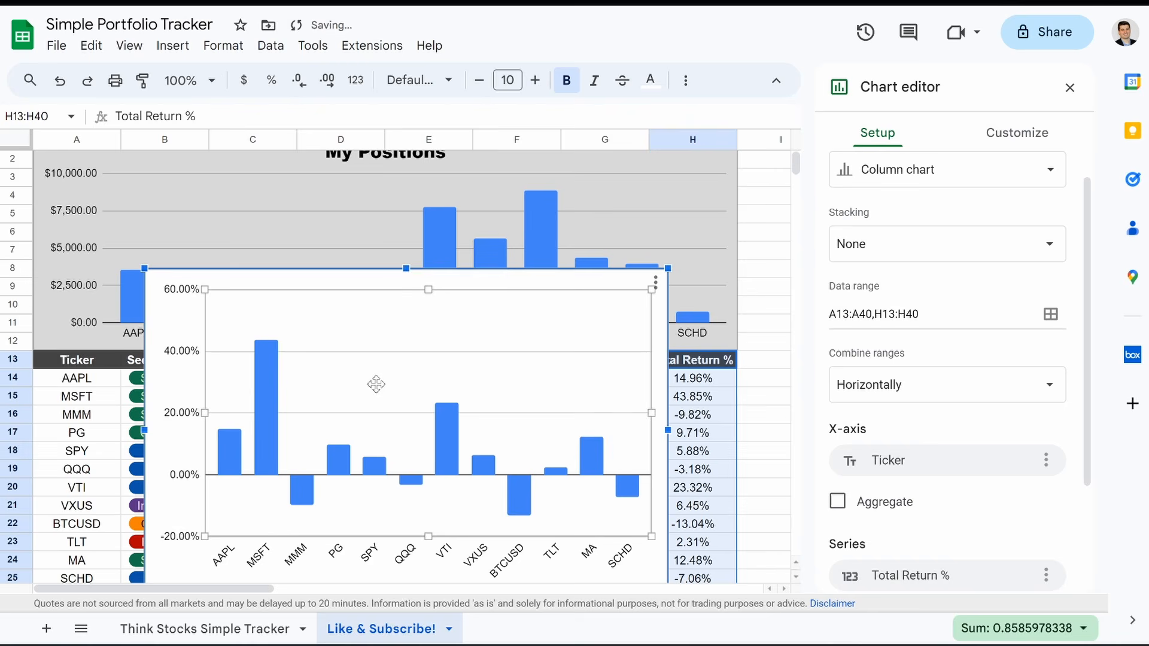
{"action": "left_click", "coordinate": [871, 171]}
{"action": "scroll", "coordinate": [891, 344], "scroll_direction": "down", "scroll_amount": 3}
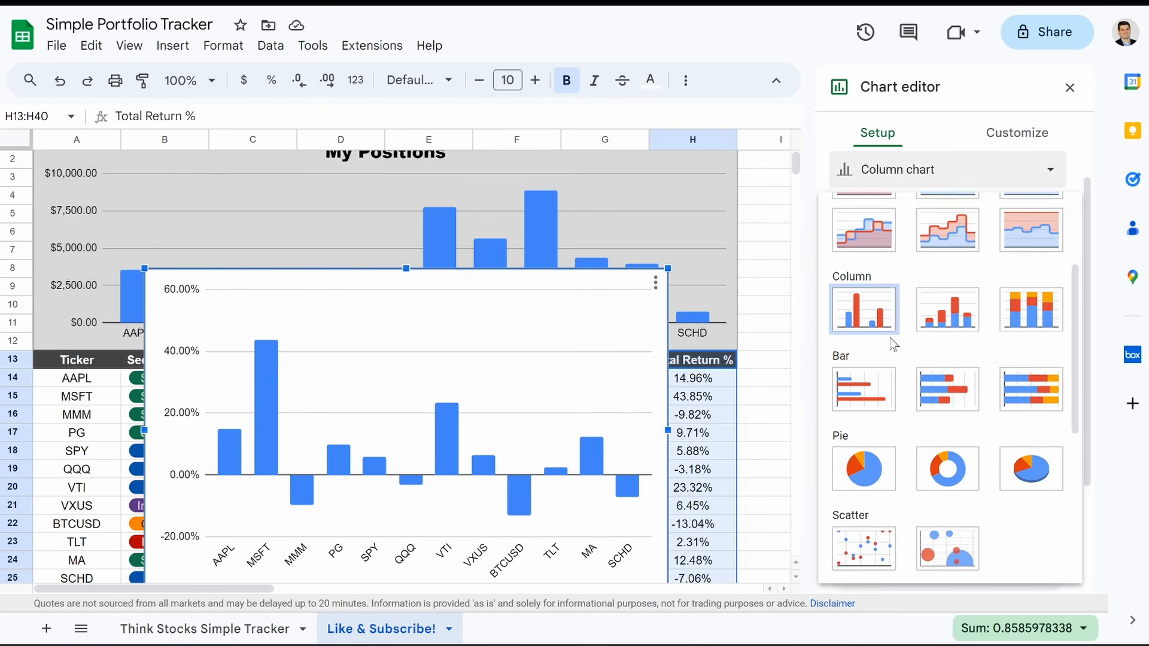
{"action": "scroll", "coordinate": [890, 338], "scroll_direction": "up", "scroll_amount": 3}
{"action": "scroll", "coordinate": [903, 390], "scroll_direction": "down", "scroll_amount": 1}
{"action": "scroll", "coordinate": [905, 383], "scroll_direction": "up", "scroll_amount": 1}
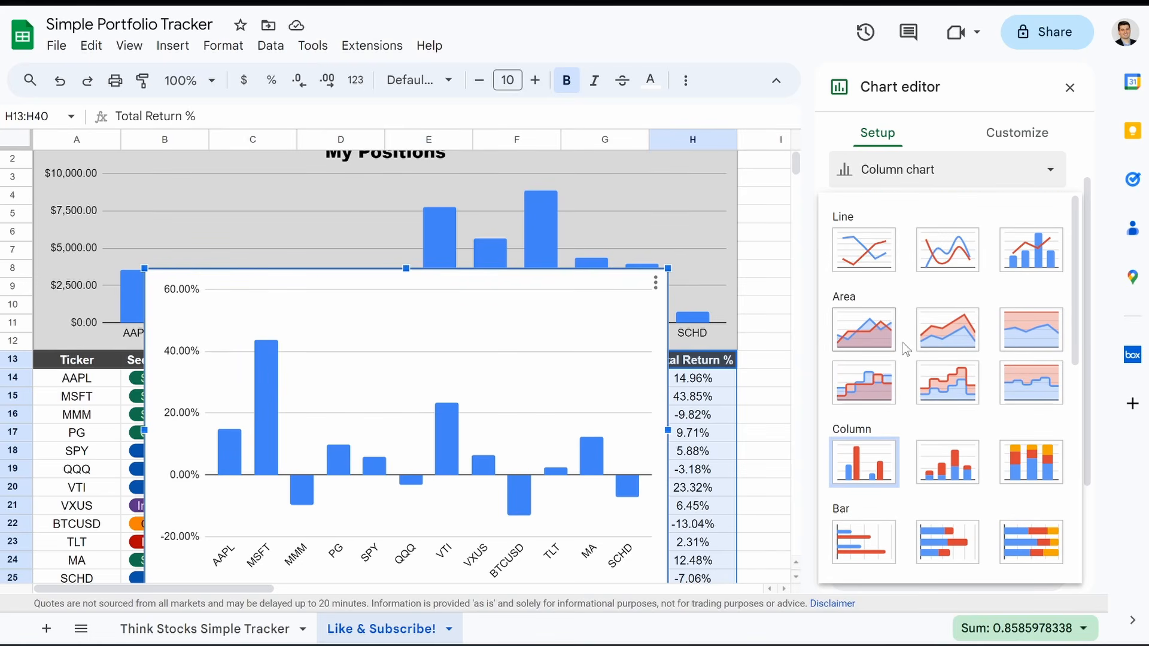
{"action": "scroll", "coordinate": [903, 342], "scroll_direction": "down", "scroll_amount": 2}
{"action": "left_click", "coordinate": [864, 407]}
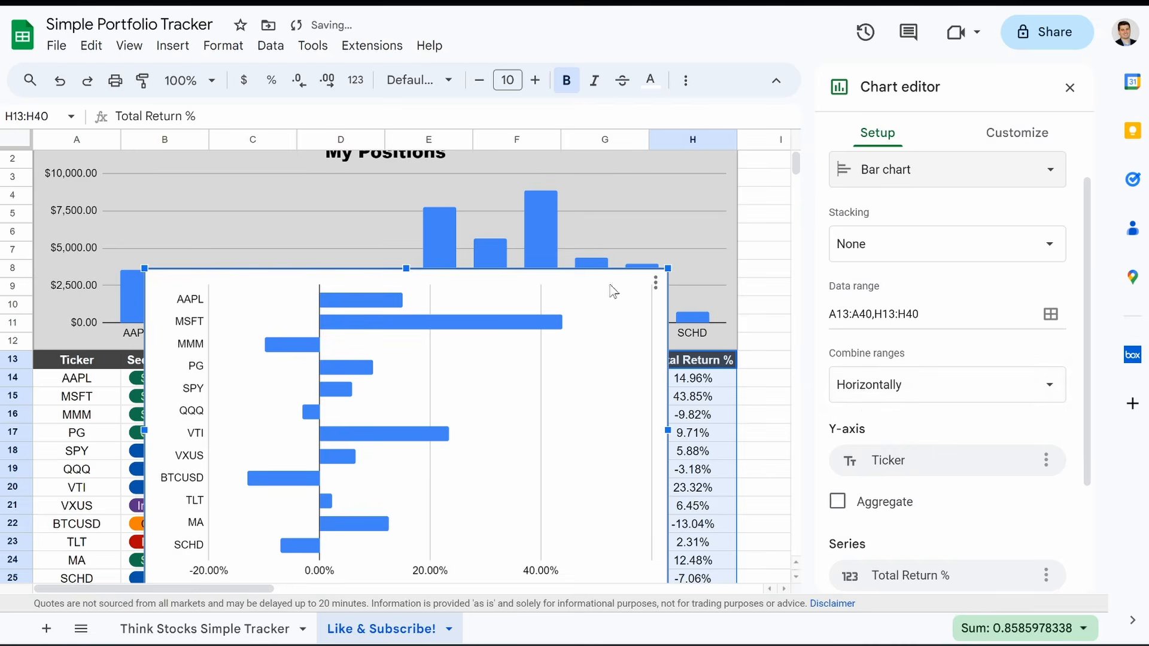
- Set the bar chart's background to the same light grey as the My Positions chart, keeping the grey border
{"action": "scroll", "coordinate": [489, 337], "scroll_direction": "down", "scroll_amount": 3}
{"action": "scroll", "coordinate": [487, 333], "scroll_direction": "up", "scroll_amount": 3}
{"action": "left_click", "coordinate": [1049, 147]}
{"action": "left_click", "coordinate": [861, 175]}
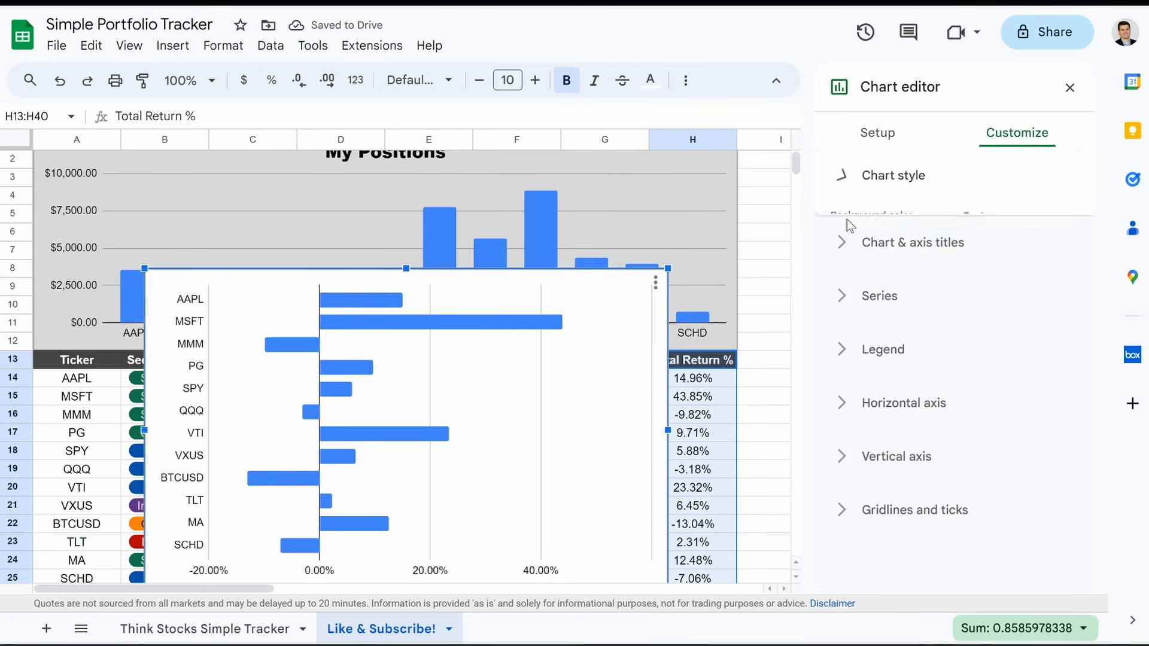
{"action": "left_click", "coordinate": [869, 249]}
{"action": "left_click", "coordinate": [977, 323]}
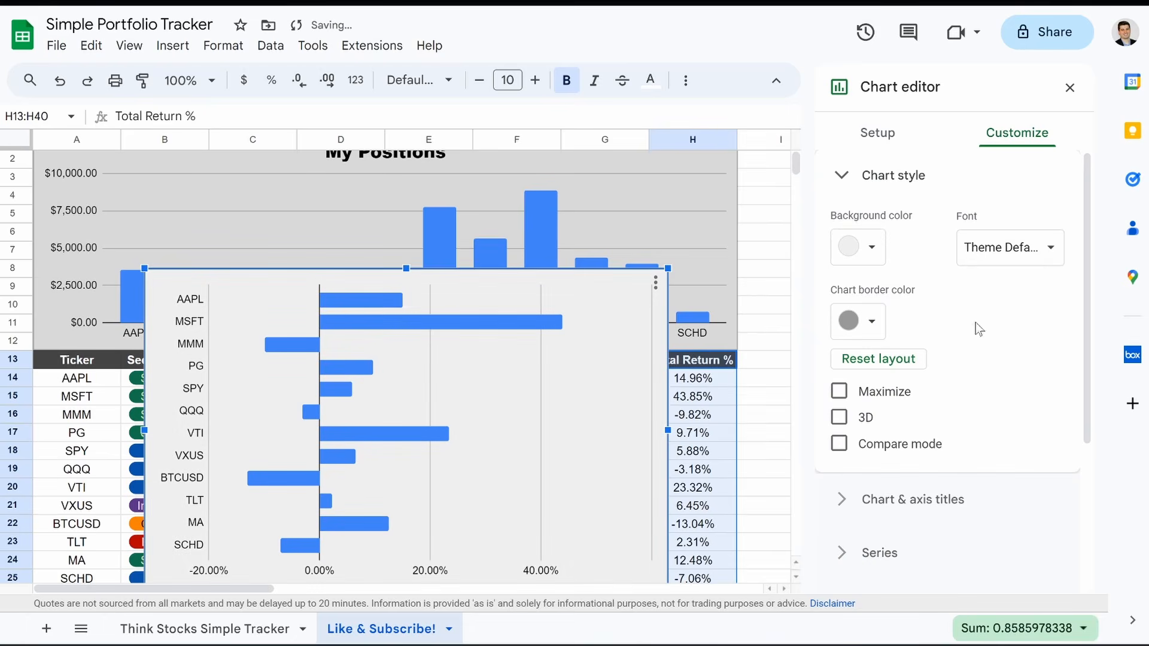
{"action": "left_click", "coordinate": [872, 248]}
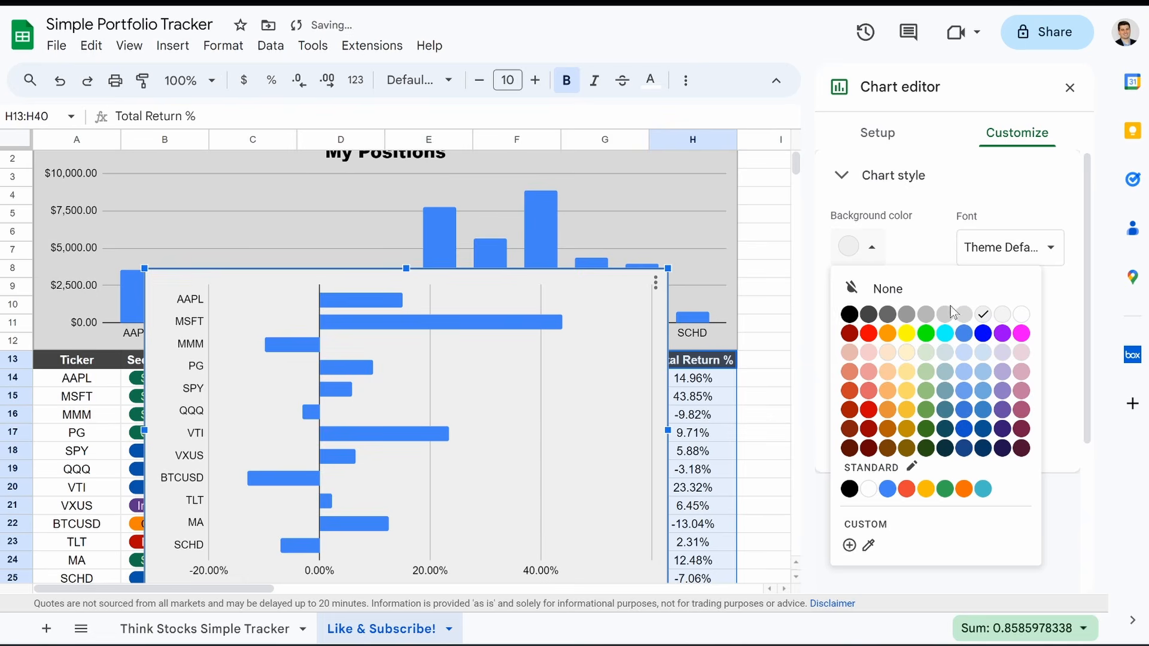
{"action": "left_click", "coordinate": [942, 311]}
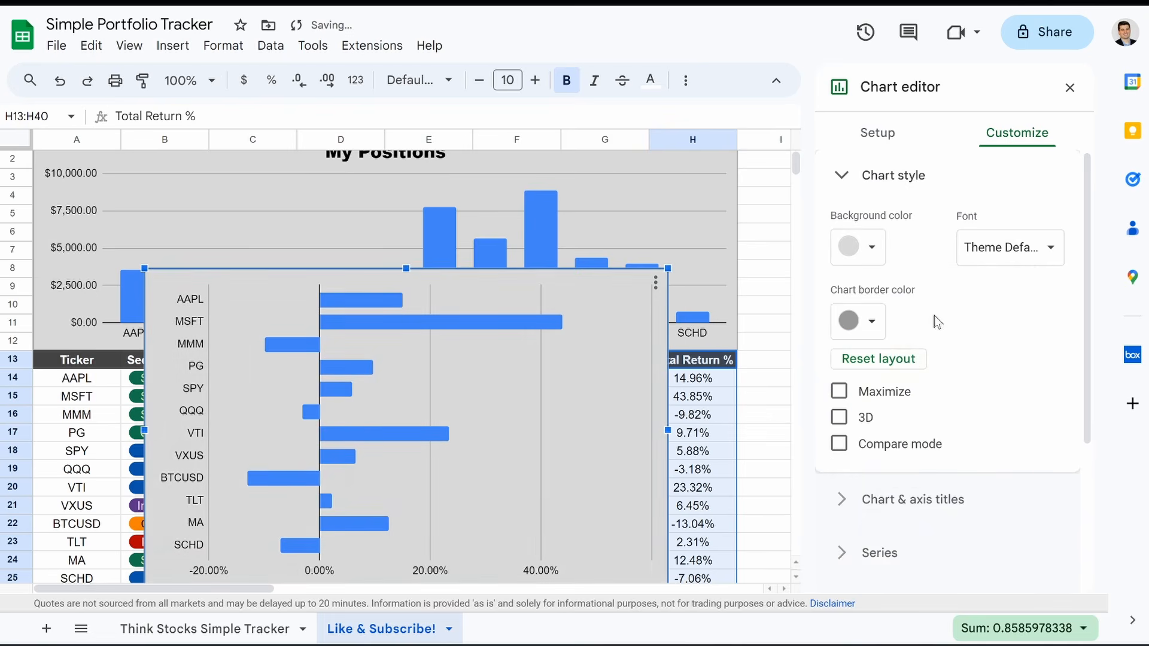
{"action": "left_click", "coordinate": [864, 321]}
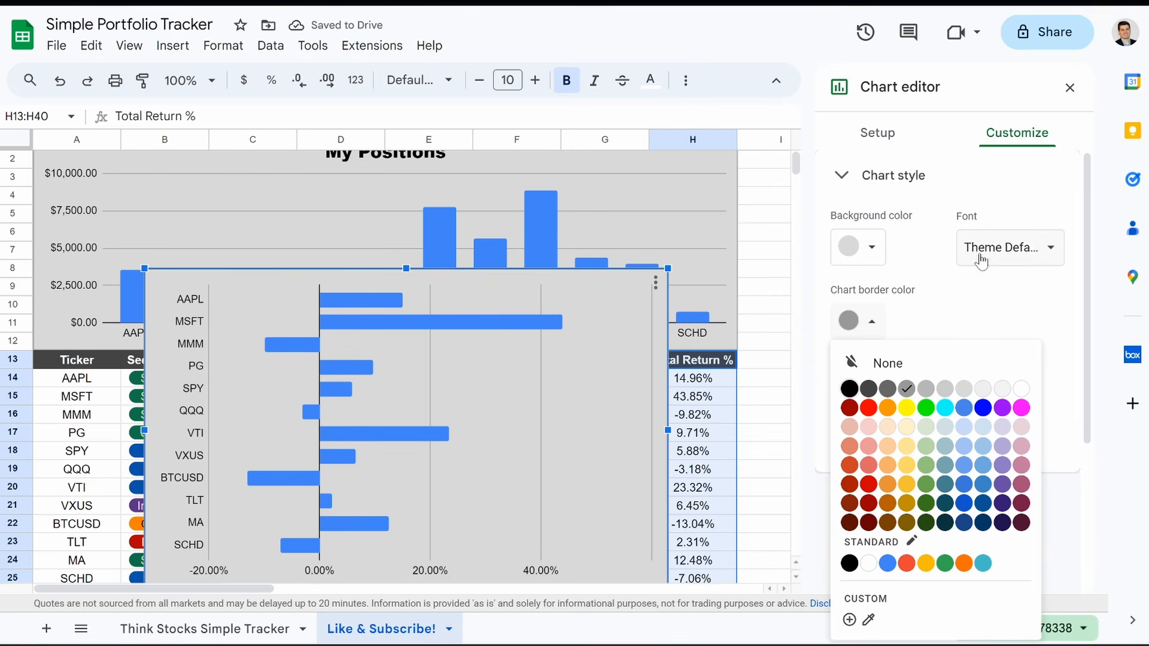
{"action": "left_click", "coordinate": [913, 300]}
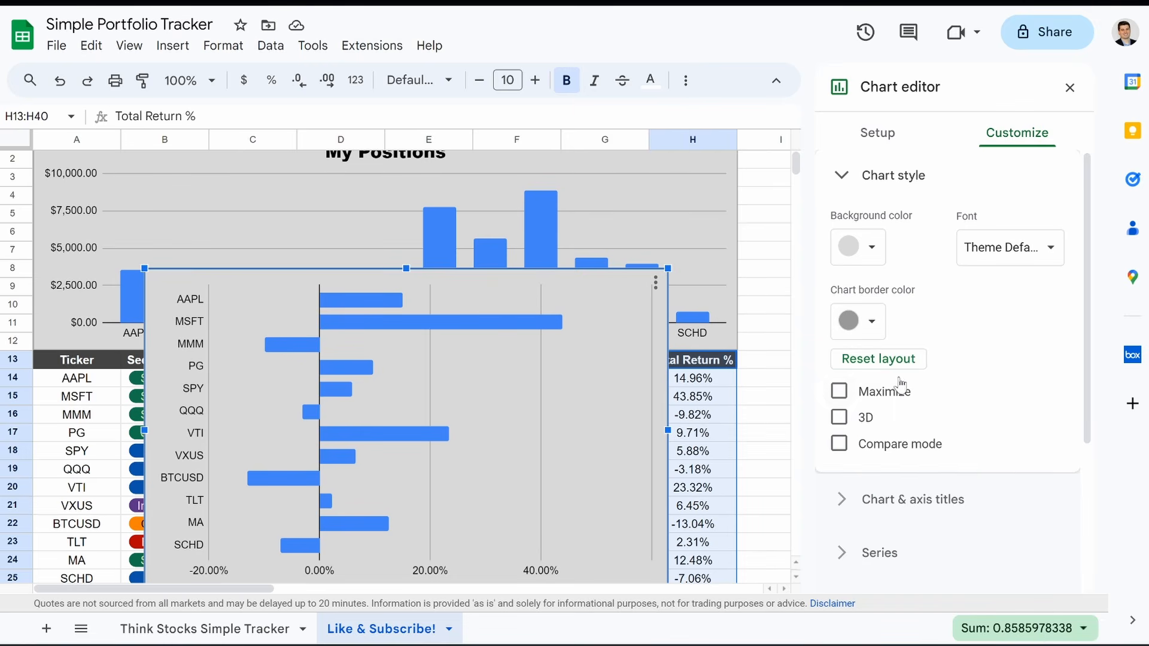
- Give the bar chart the title "My Returns"
{"action": "scroll", "coordinate": [886, 454], "scroll_direction": "down", "scroll_amount": 1}
{"action": "left_click", "coordinate": [885, 474]}
{"action": "scroll", "coordinate": [896, 447], "scroll_direction": "down", "scroll_amount": 2}
{"action": "left_click", "coordinate": [933, 233]}
{"action": "type", "text": "My Retu"}
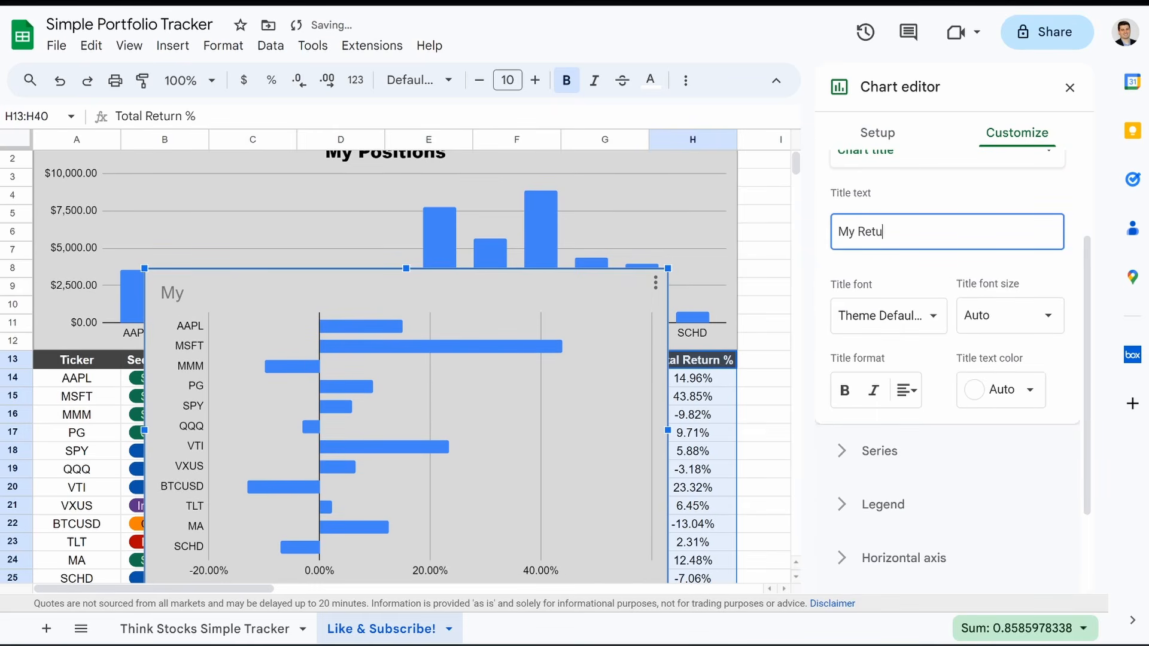
{"action": "type", "text": "rnS"}
- Format the My Returns title in the Wide font, colored black and centered
{"action": "left_click", "coordinate": [930, 322]}
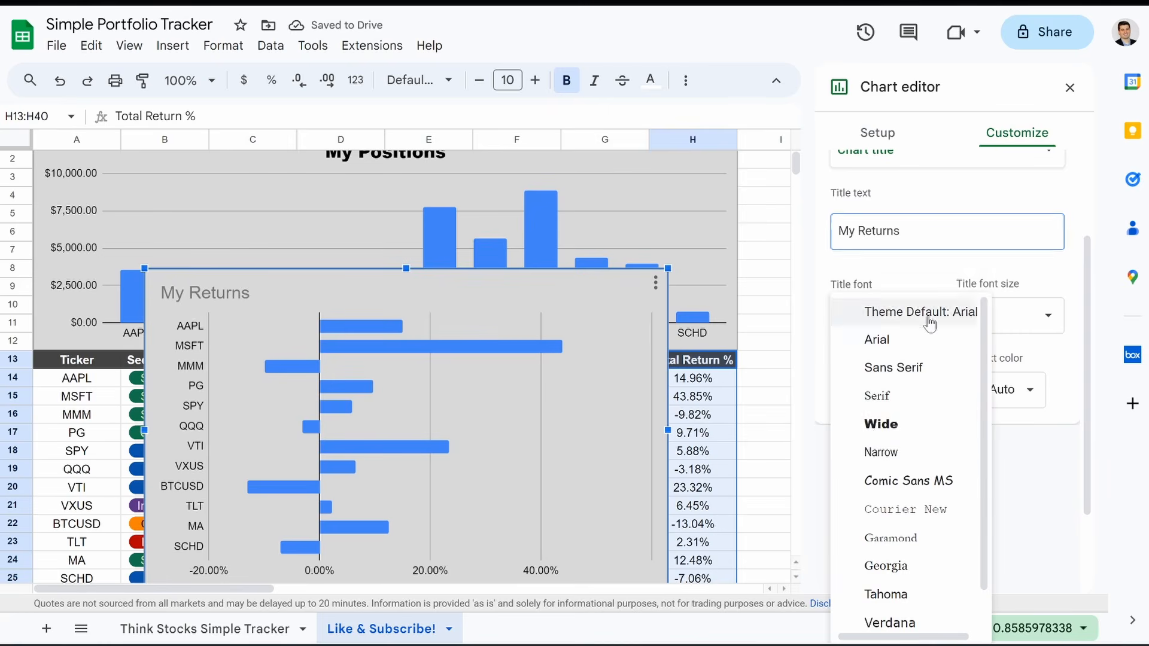
{"action": "left_click", "coordinate": [880, 425]}
{"action": "left_click", "coordinate": [848, 398]}
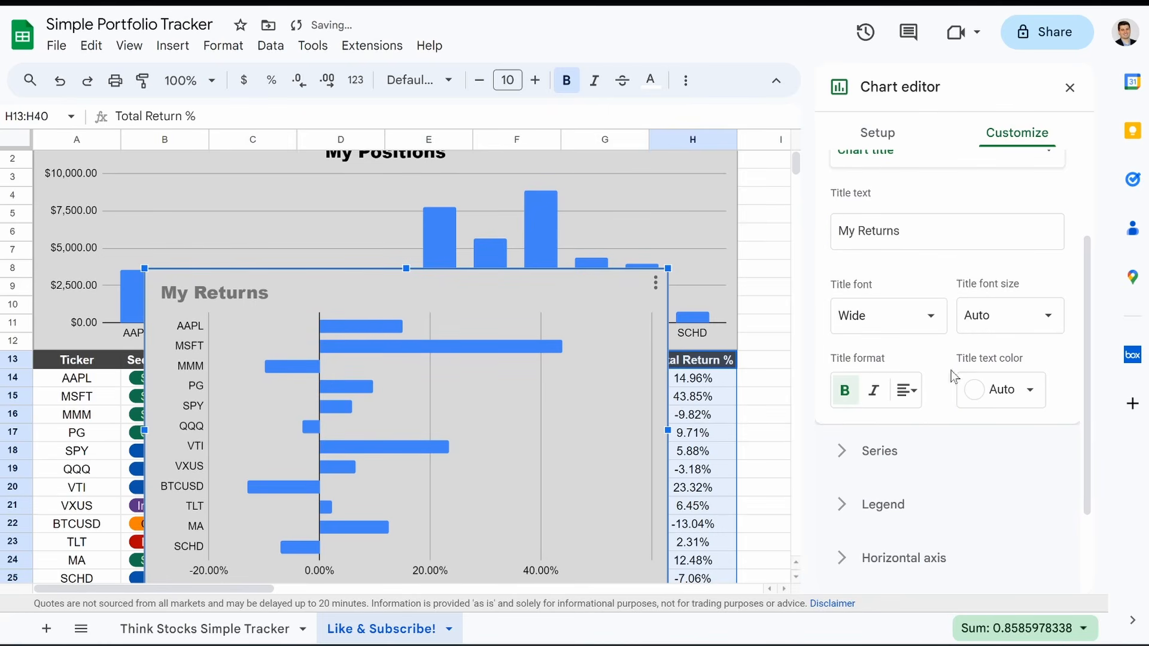
{"action": "left_click", "coordinate": [996, 390]}
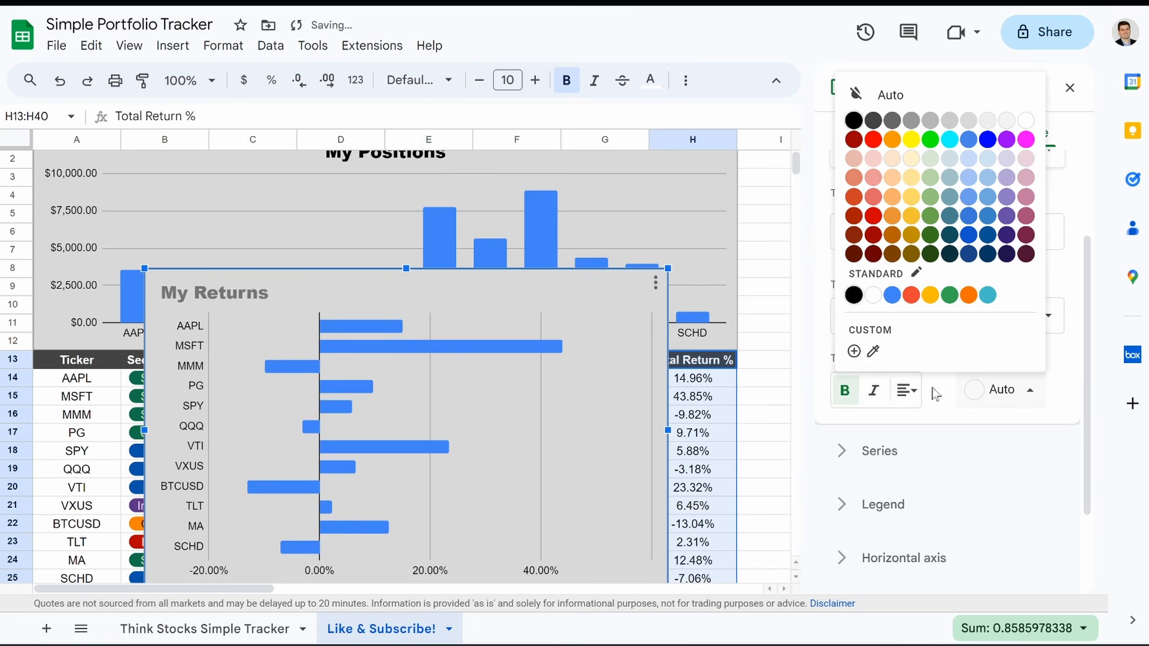
{"action": "left_click", "coordinate": [856, 403]}
{"action": "left_click", "coordinate": [1012, 395]}
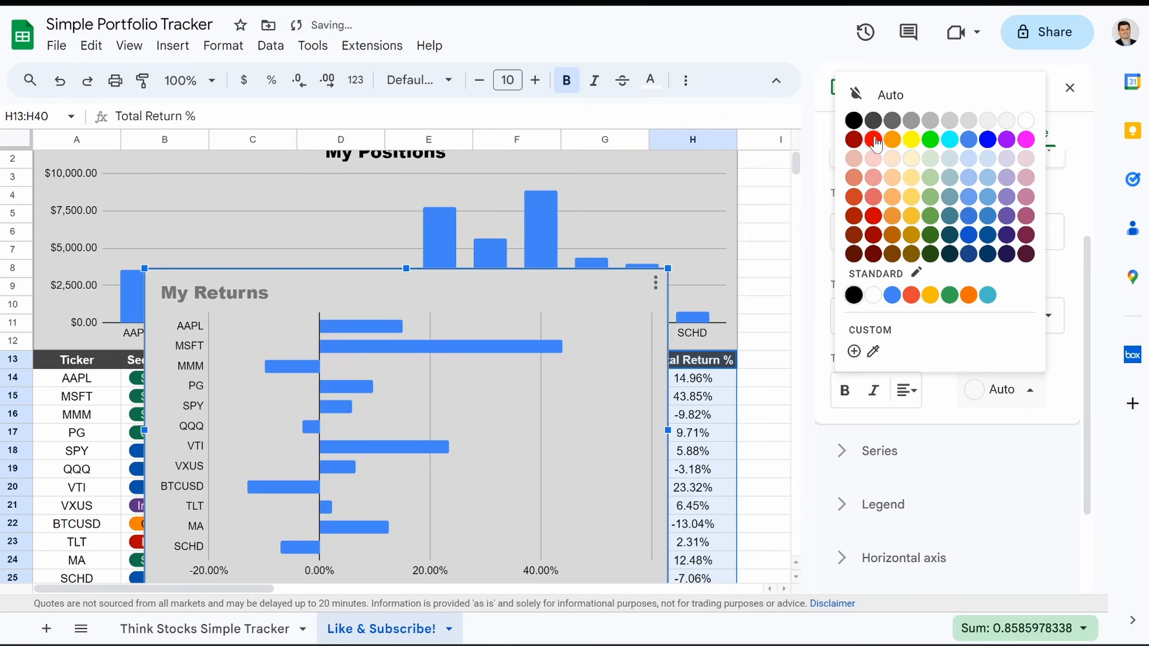
{"action": "left_click", "coordinate": [854, 121]}
{"action": "left_click", "coordinate": [907, 390]}
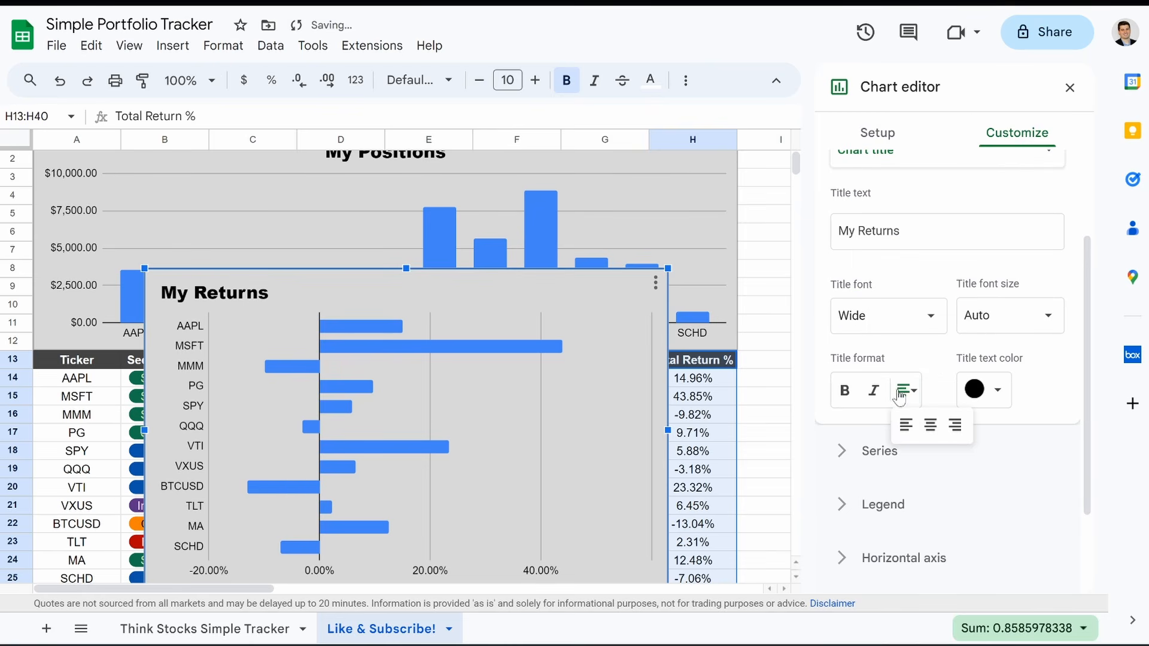
{"action": "left_click", "coordinate": [925, 425]}
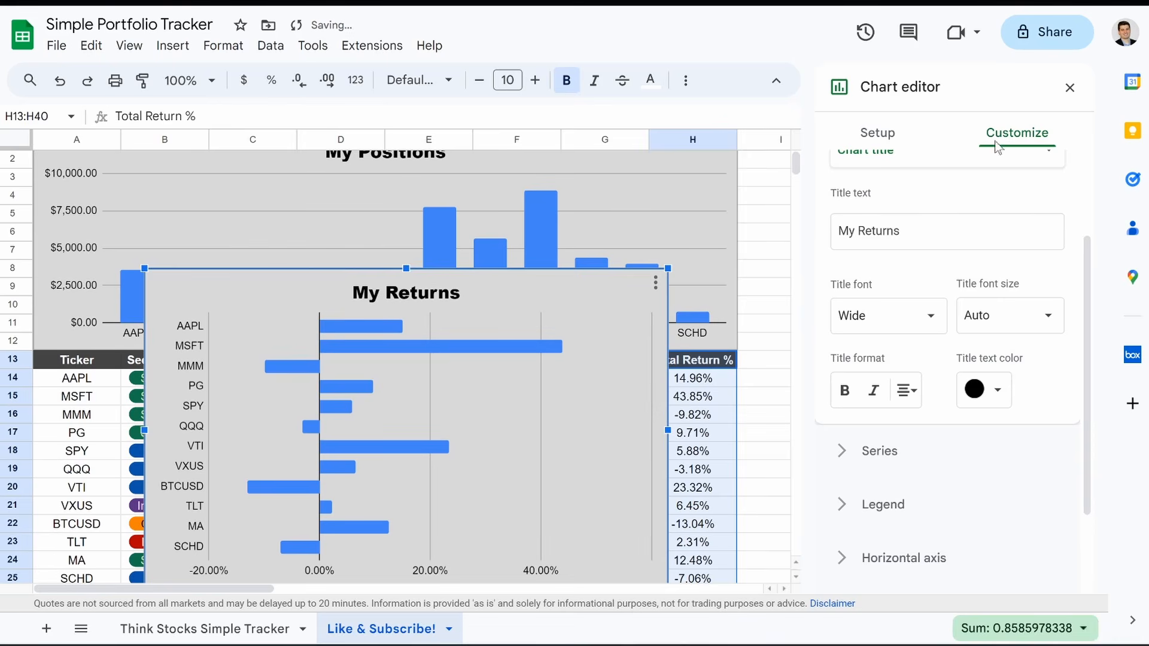
- Move the My Returns chart beside the table, starting at column I and row 13, and shrink it to end at row 25
{"action": "left_click", "coordinate": [1070, 87]}
{"action": "scroll", "coordinate": [906, 296], "scroll_direction": "down", "scroll_amount": 2}
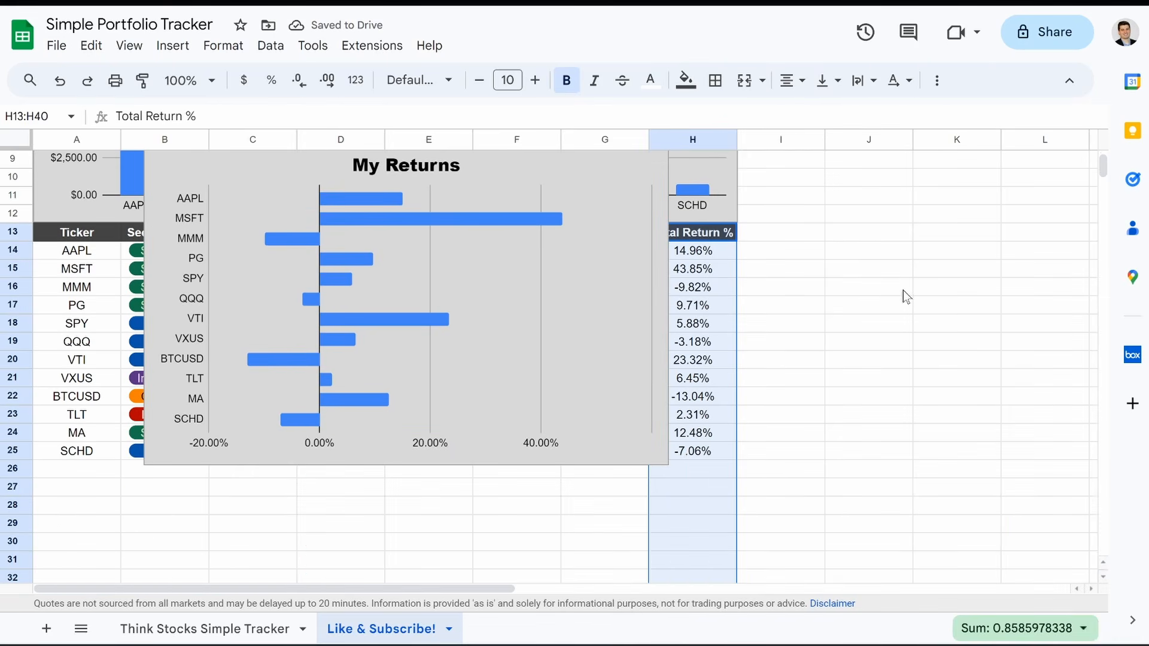
{"action": "left_click_drag", "start_coordinate": [540, 306], "coordinate": [1045, 390]}
{"action": "scroll", "coordinate": [964, 398], "scroll_direction": "right", "scroll_amount": 3}
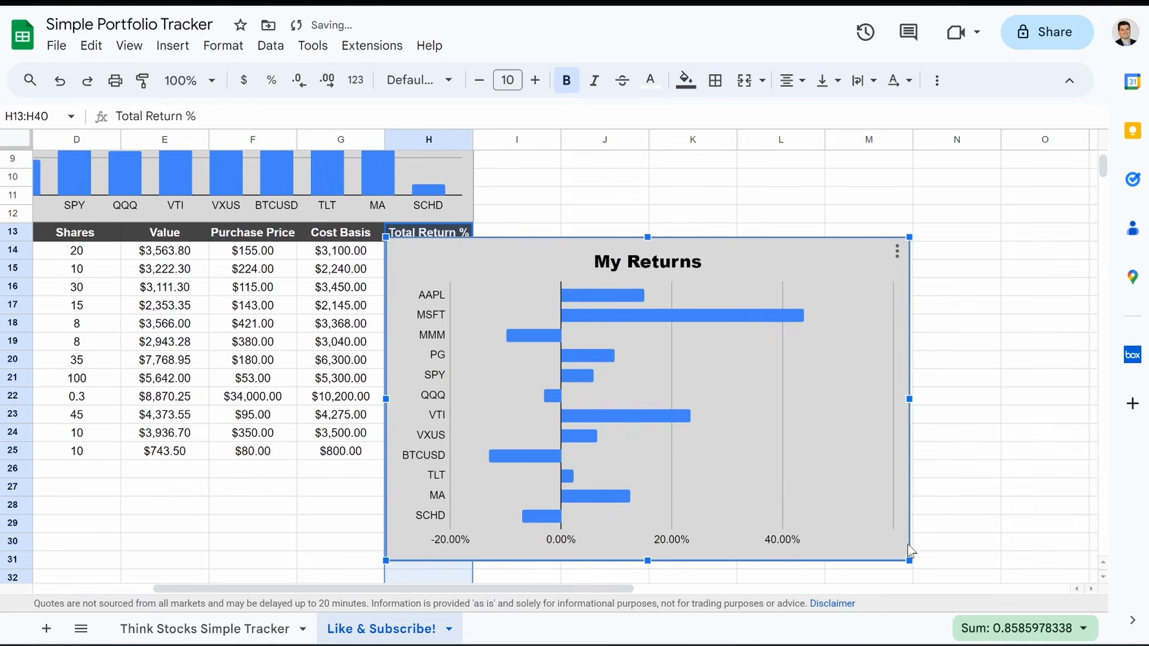
{"action": "left_click_drag", "start_coordinate": [908, 560], "coordinate": [850, 448]}
{"action": "scroll", "coordinate": [373, 435], "scroll_direction": "left", "scroll_amount": 3}
{"action": "scroll", "coordinate": [373, 436], "scroll_direction": "up", "scroll_amount": 3}
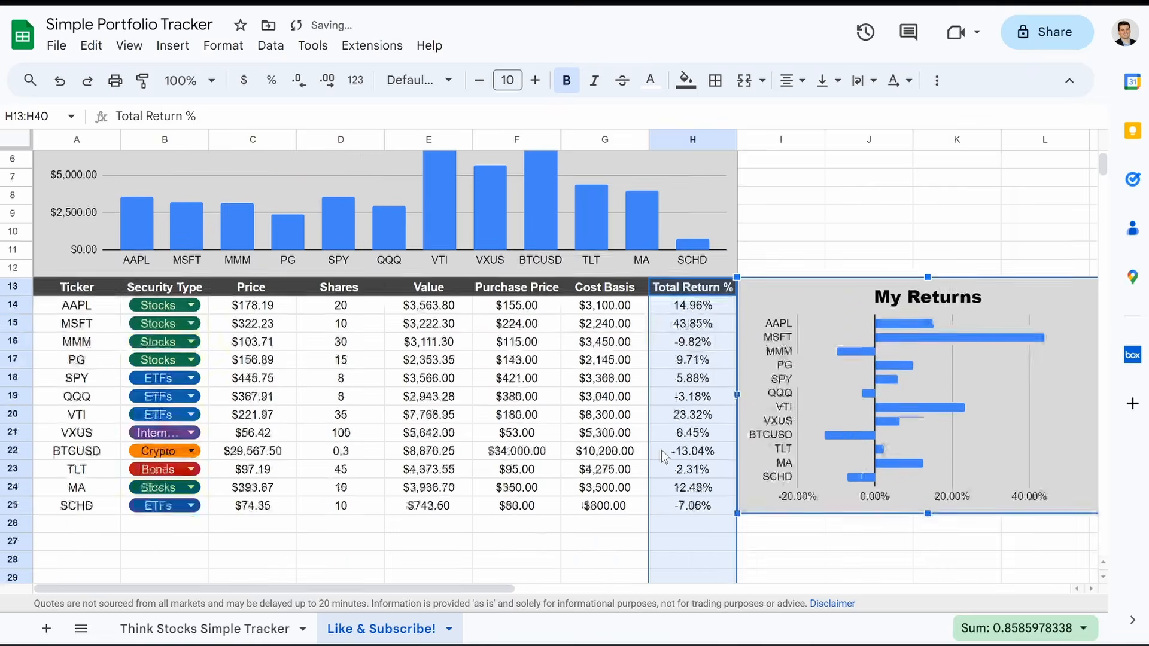
- Try slightly different widths for the My Returns chart by adjusting its outer edge
{"action": "scroll", "coordinate": [662, 451], "scroll_direction": "right", "scroll_amount": 5}
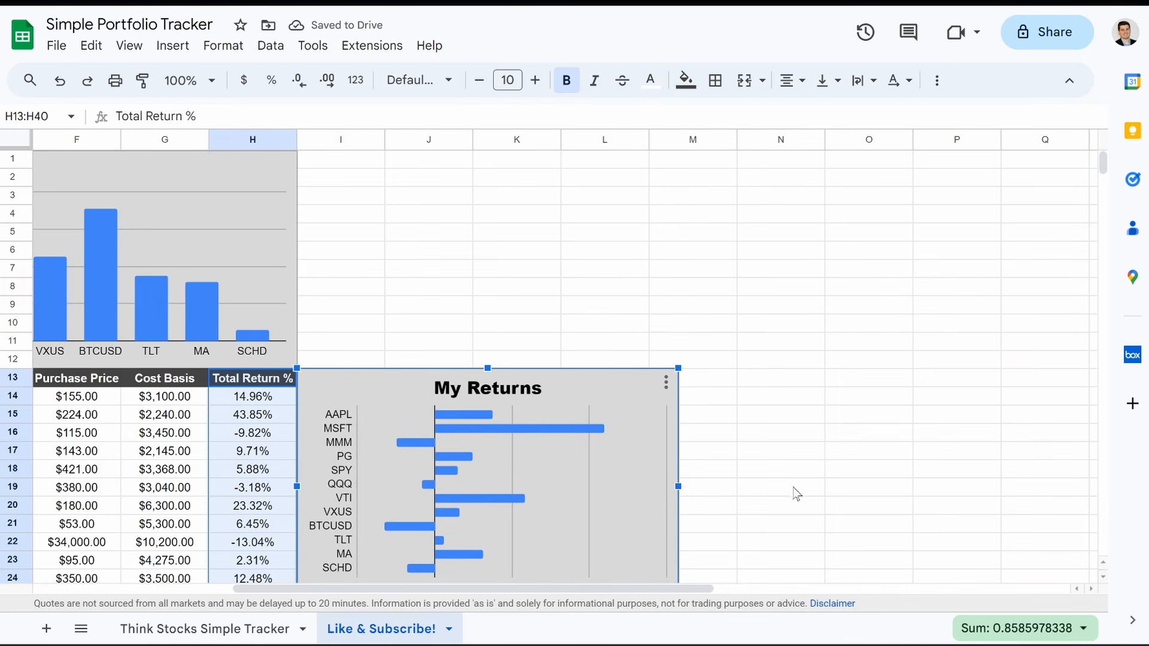
{"action": "left_click_drag", "start_coordinate": [678, 486], "coordinate": [663, 486]}
{"action": "scroll", "coordinate": [664, 486], "scroll_direction": "left", "scroll_amount": 5}
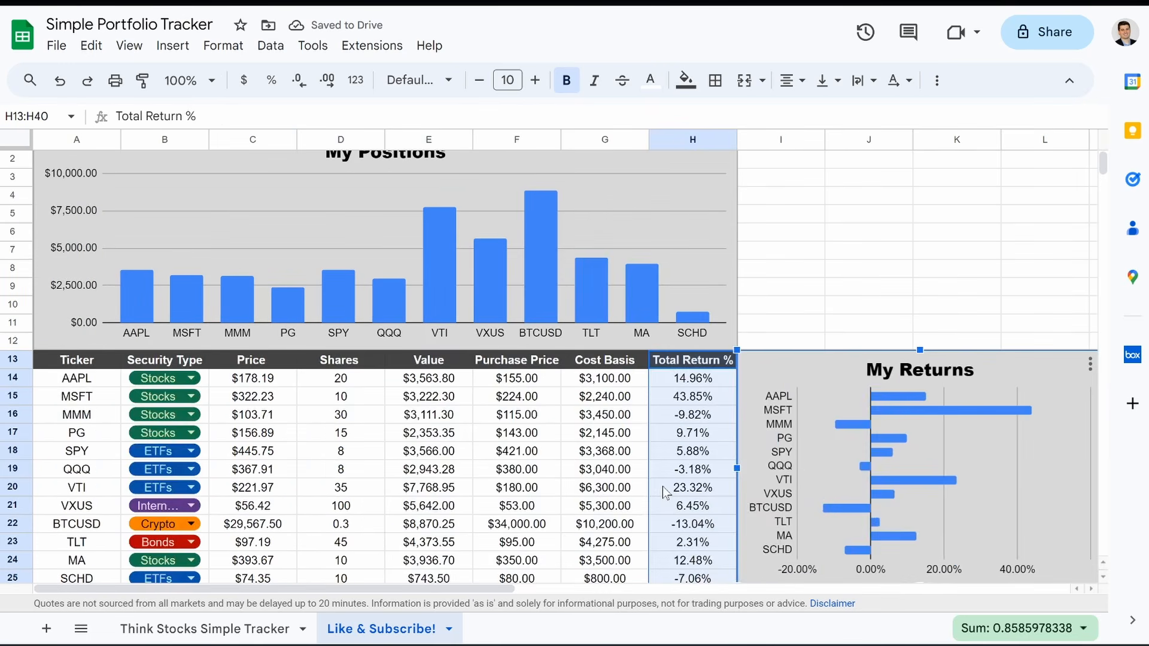
{"action": "scroll", "coordinate": [998, 516], "scroll_direction": "right", "scroll_amount": 4}
{"action": "scroll", "coordinate": [1000, 515], "scroll_direction": "right", "scroll_amount": 1}
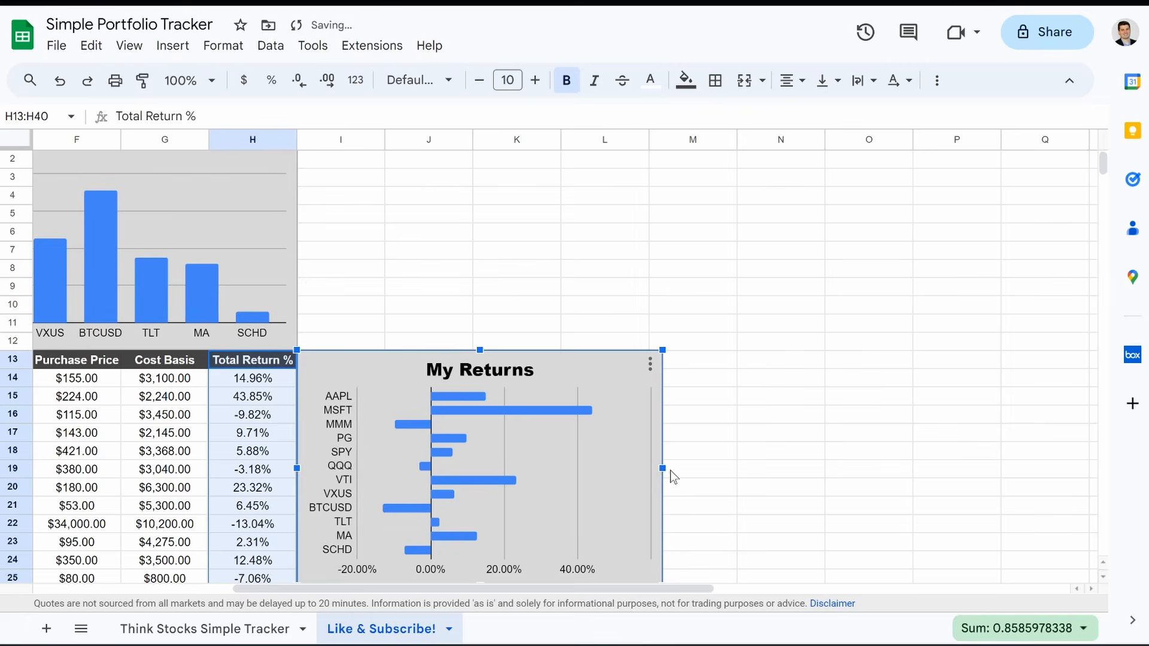
{"action": "scroll", "coordinate": [674, 477], "scroll_direction": "left", "scroll_amount": 5}
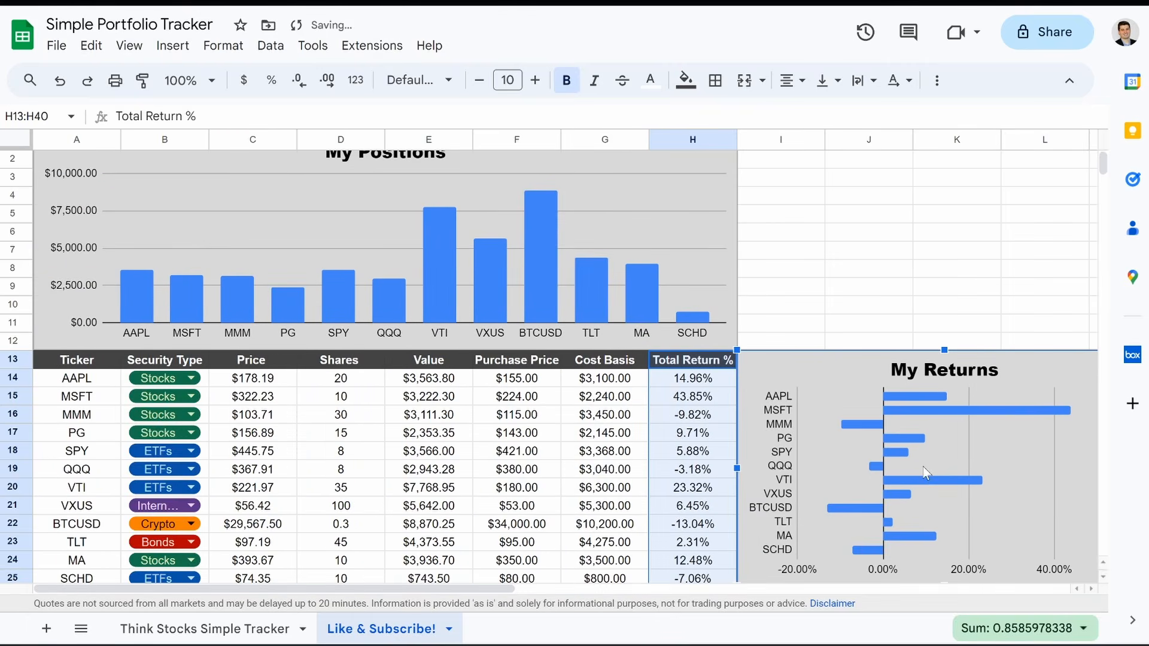
{"action": "scroll", "coordinate": [926, 473], "scroll_direction": "right", "scroll_amount": 5}
{"action": "left_click_drag", "start_coordinate": [711, 470], "coordinate": [687, 469]}
{"action": "scroll", "coordinate": [688, 469], "scroll_direction": "left", "scroll_amount": 5}
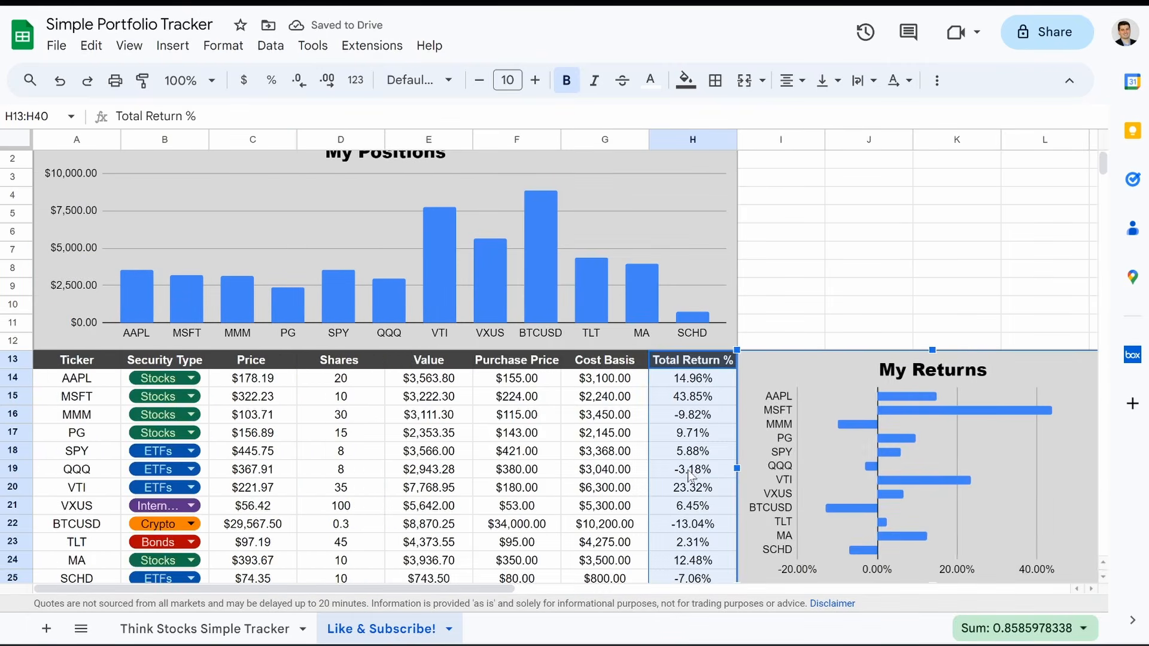
- Narrow the My Returns chart to span columns I to K and place it against the table starting at row 13
{"action": "left_click_drag", "start_coordinate": [902, 450], "coordinate": [687, 378]}
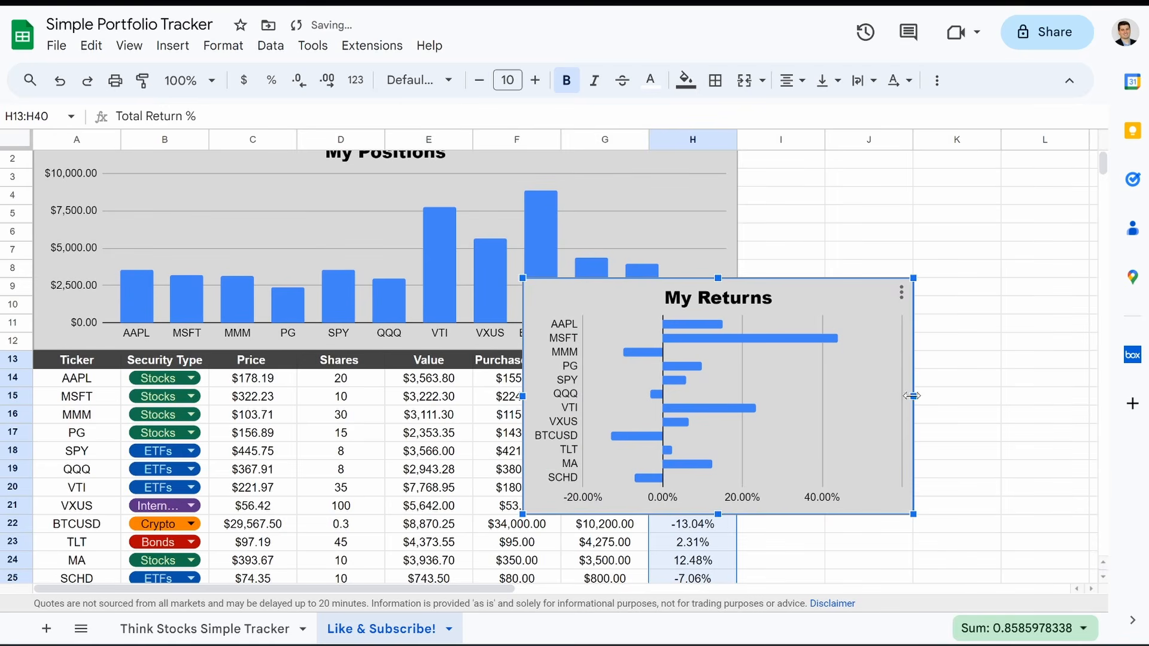
{"action": "left_click_drag", "start_coordinate": [912, 396], "coordinate": [786, 396]}
{"action": "left_click_drag", "start_coordinate": [693, 392], "coordinate": [907, 466]}
{"action": "scroll", "coordinate": [1003, 470], "scroll_direction": "right", "scroll_amount": 1}
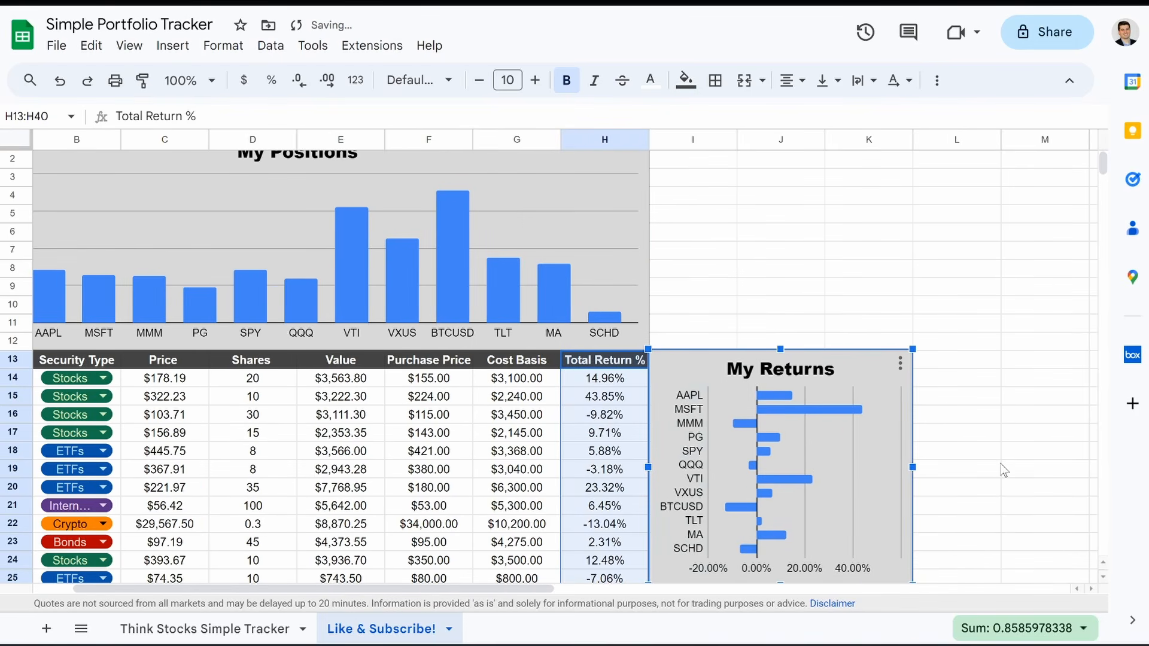
- Delete the unused columns M through Z from the sheet
{"action": "left_click", "coordinate": [1056, 143]}
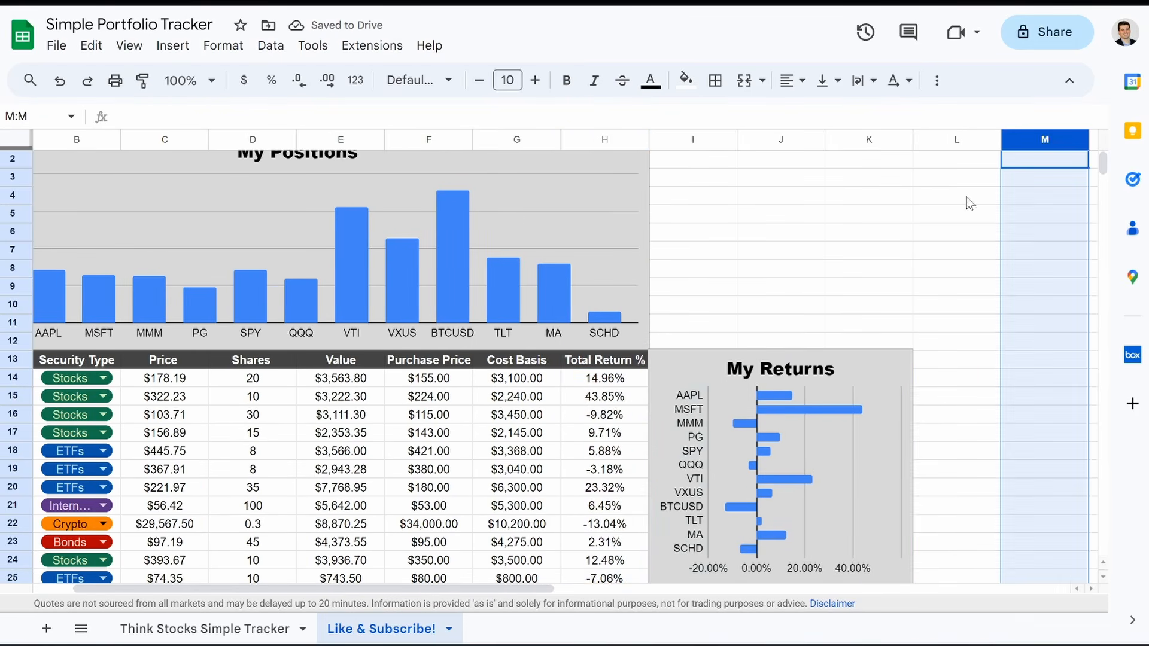
{"action": "scroll", "coordinate": [916, 257], "scroll_direction": "right", "scroll_amount": 6}
{"action": "scroll", "coordinate": [915, 256], "scroll_direction": "down", "scroll_amount": 5}
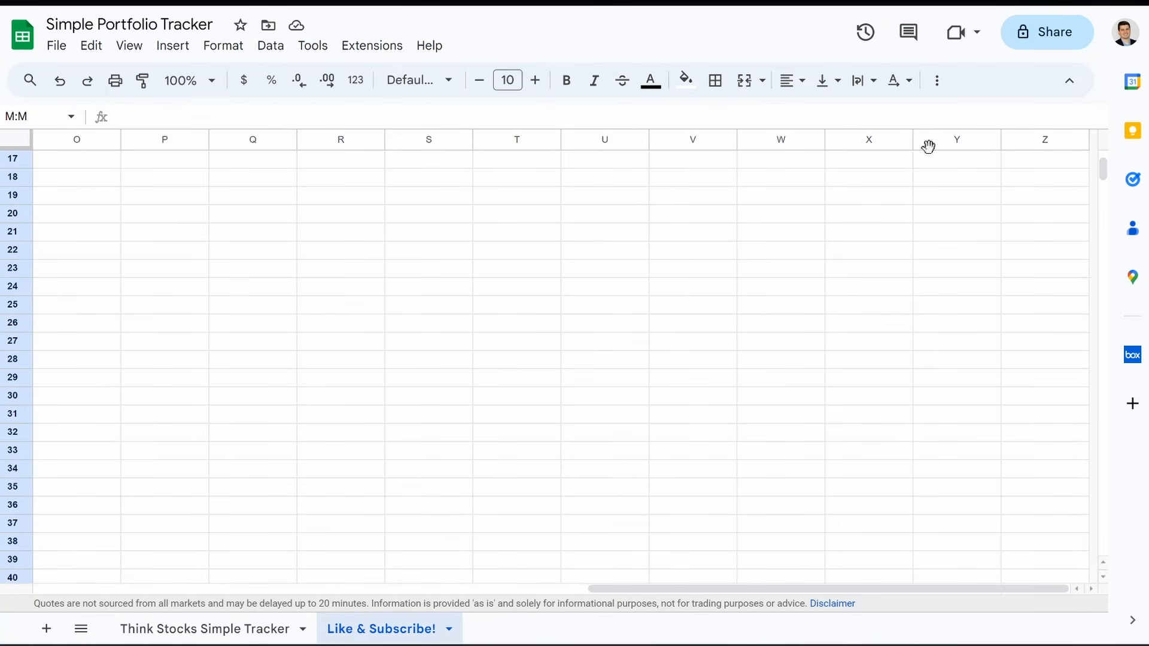
{"action": "left_click", "coordinate": [1025, 144], "text": "shift"}
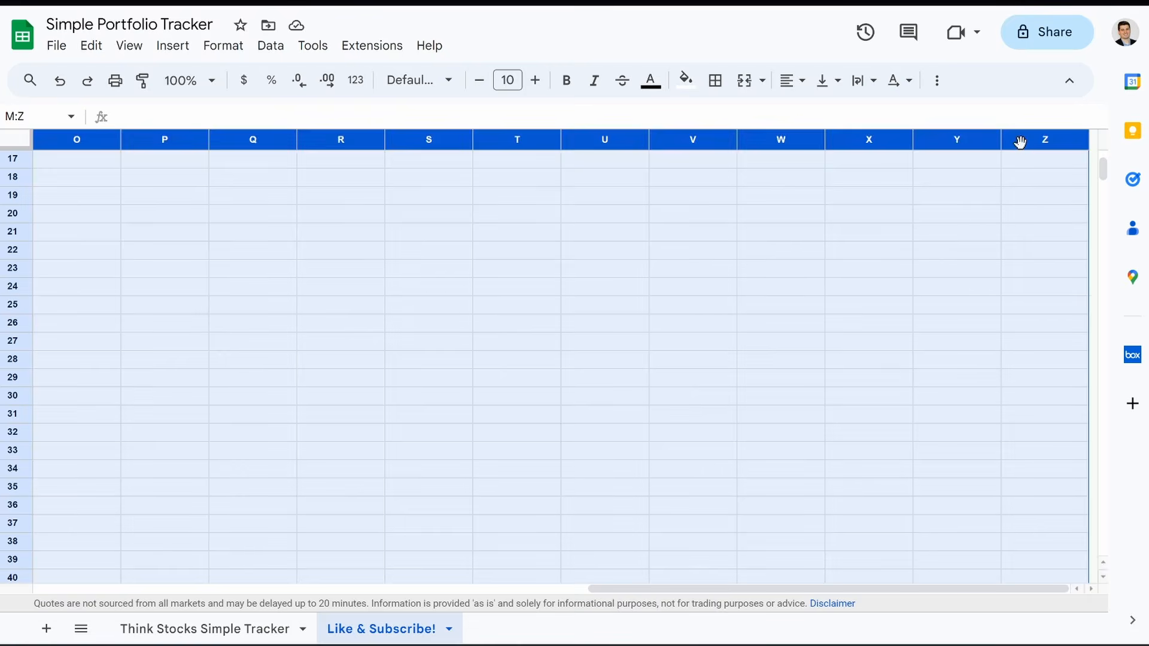
{"action": "scroll", "coordinate": [791, 206], "scroll_direction": "left", "scroll_amount": 10}
{"action": "scroll", "coordinate": [848, 231], "scroll_direction": "right", "scroll_amount": 5}
{"action": "scroll", "coordinate": [856, 238], "scroll_direction": "up", "scroll_amount": 5}
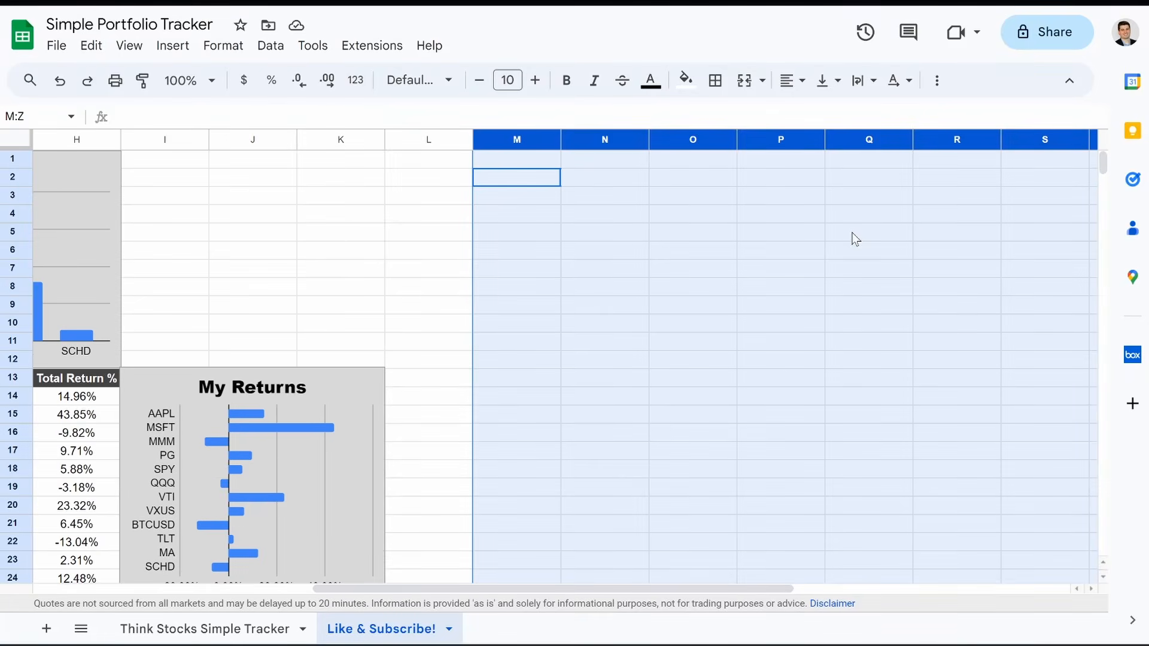
{"action": "right_click", "coordinate": [604, 139]}
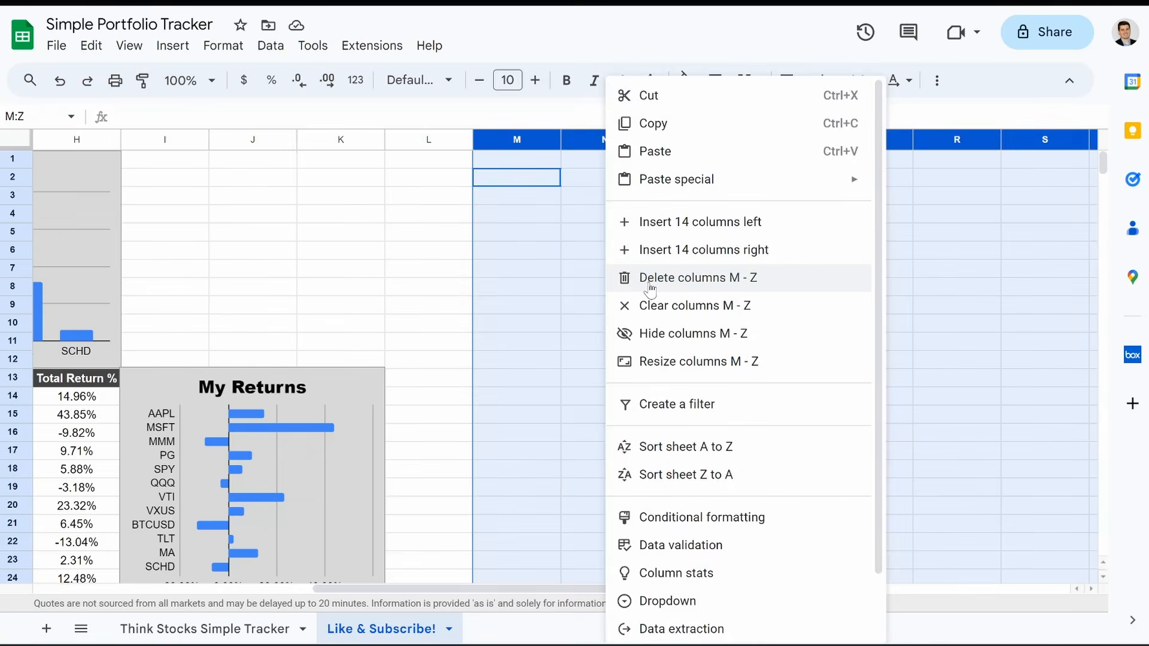
{"action": "left_click", "coordinate": [622, 278]}
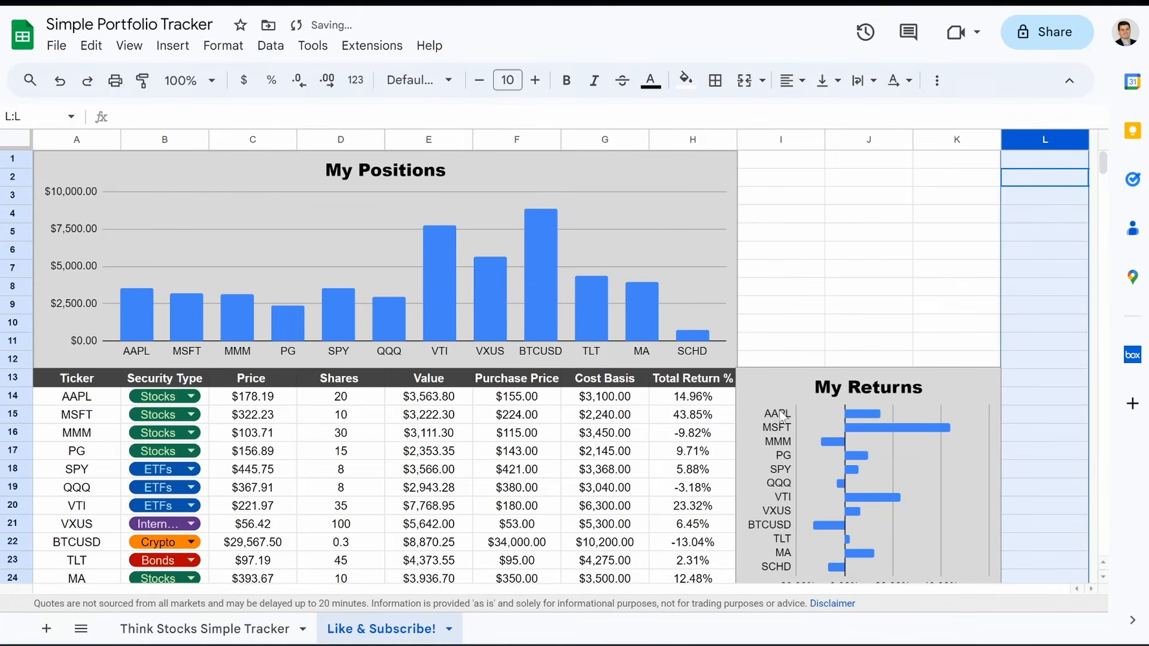
- Widen the My Returns chart to span columns I to L, aligned flush against the table's Total Return % column
{"action": "scroll", "coordinate": [783, 418], "scroll_direction": "down", "scroll_amount": 1}
{"action": "left_click", "coordinate": [970, 485]}
{"action": "left_click_drag", "start_coordinate": [1001, 467], "coordinate": [1096, 485]}
{"action": "left_click_drag", "start_coordinate": [837, 461], "coordinate": [953, 455]}
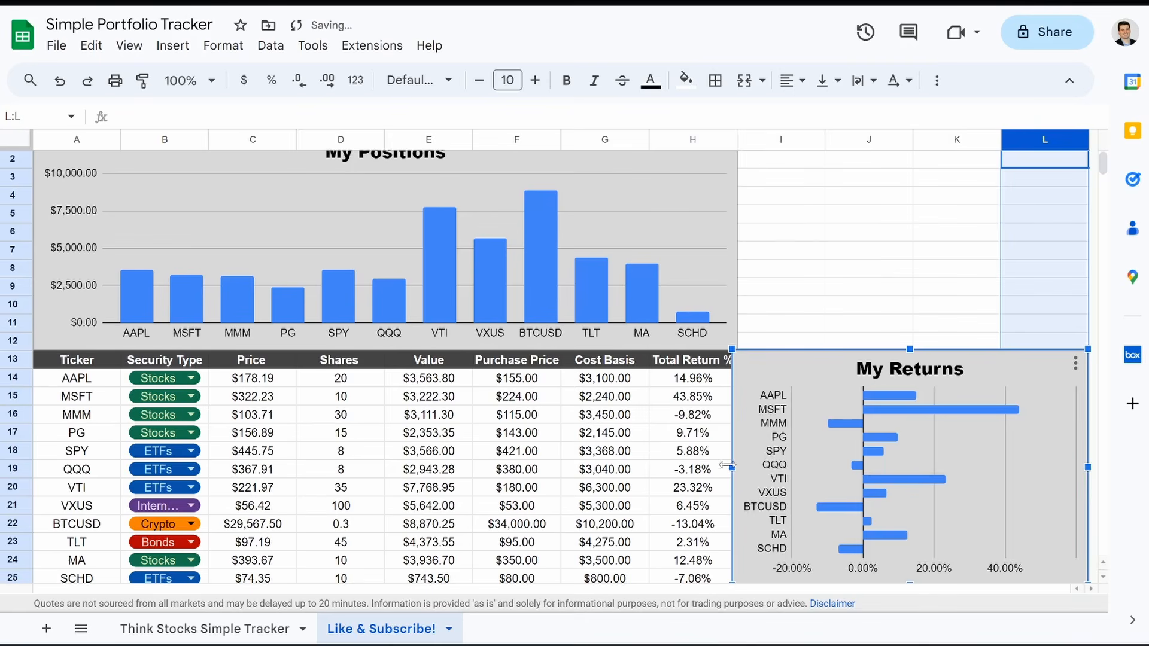
{"action": "left_click_drag", "start_coordinate": [729, 467], "coordinate": [734, 469]}
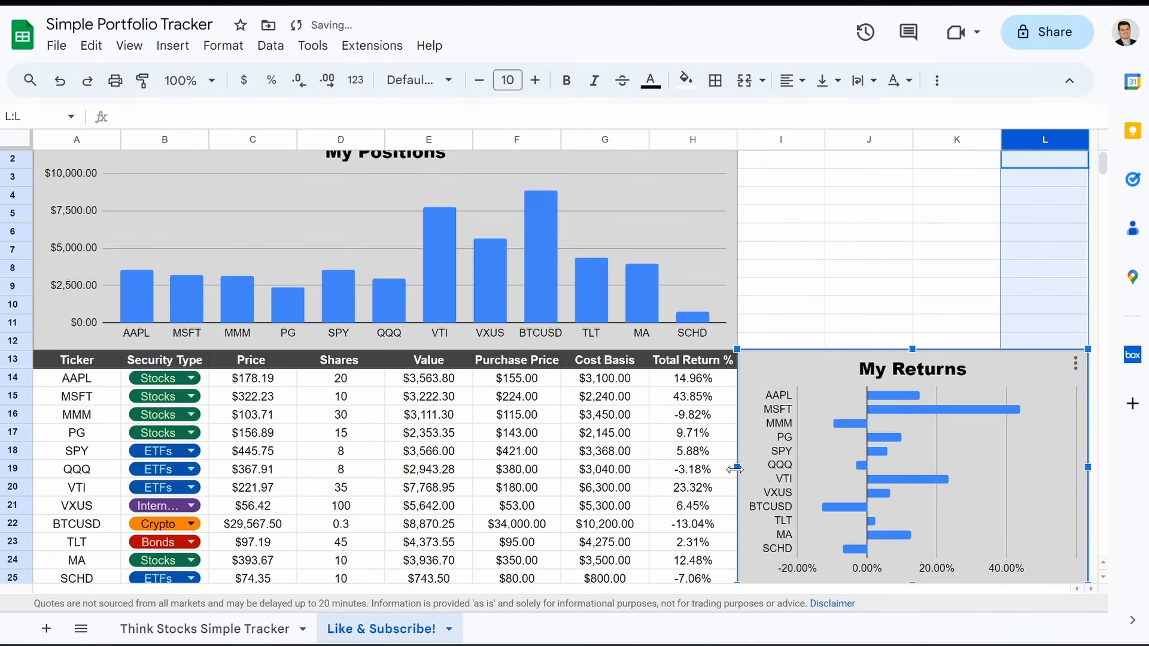
{"action": "left_click", "coordinate": [863, 275]}
{"action": "scroll", "coordinate": [868, 287], "scroll_direction": "down", "scroll_amount": 1}
{"action": "scroll", "coordinate": [871, 294], "scroll_direction": "up", "scroll_amount": 2}
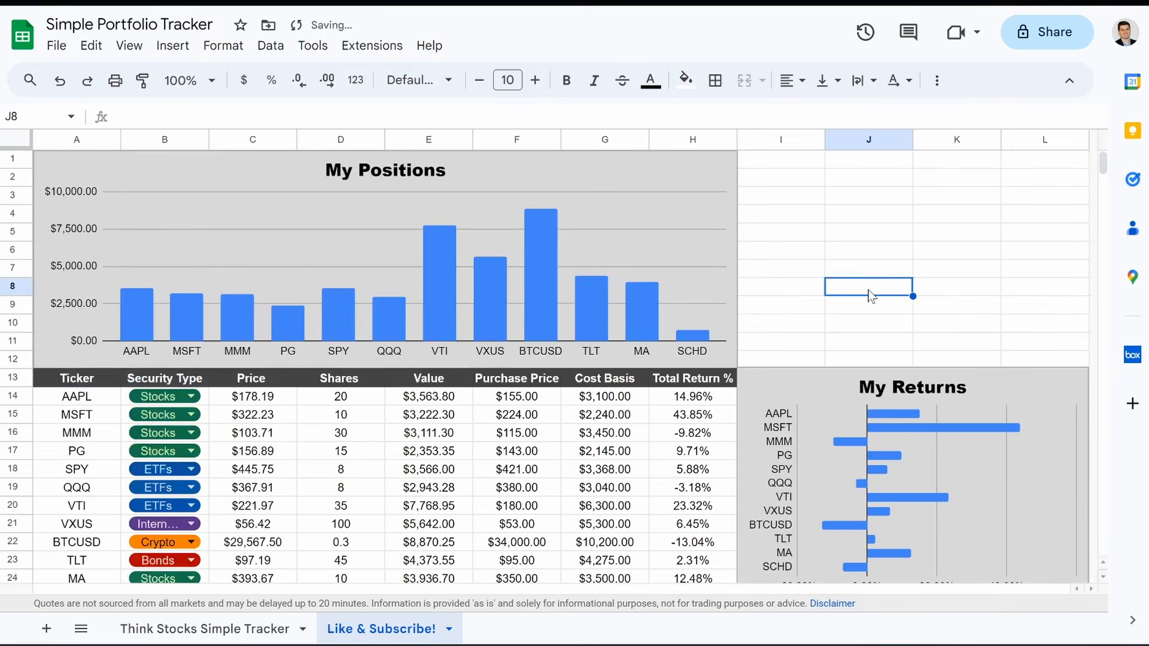
{"action": "scroll", "coordinate": [922, 420], "scroll_direction": "down", "scroll_amount": 1}
{"action": "scroll", "coordinate": [912, 428], "scroll_direction": "up", "scroll_amount": 1}
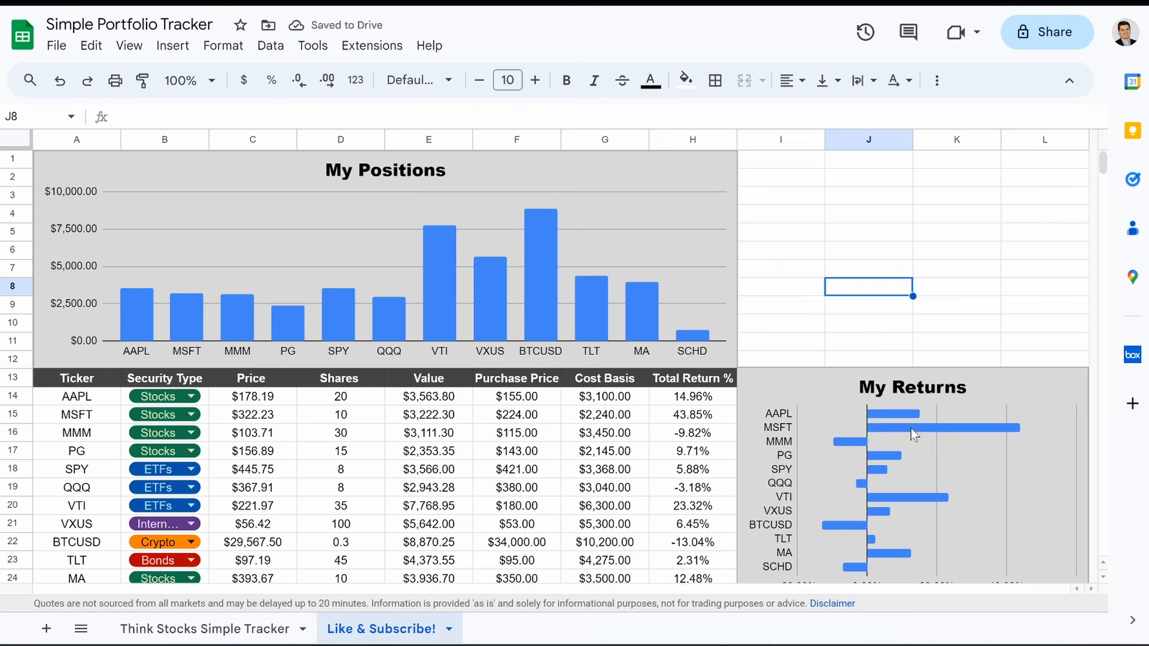
{"action": "left_click", "coordinate": [1069, 81]}
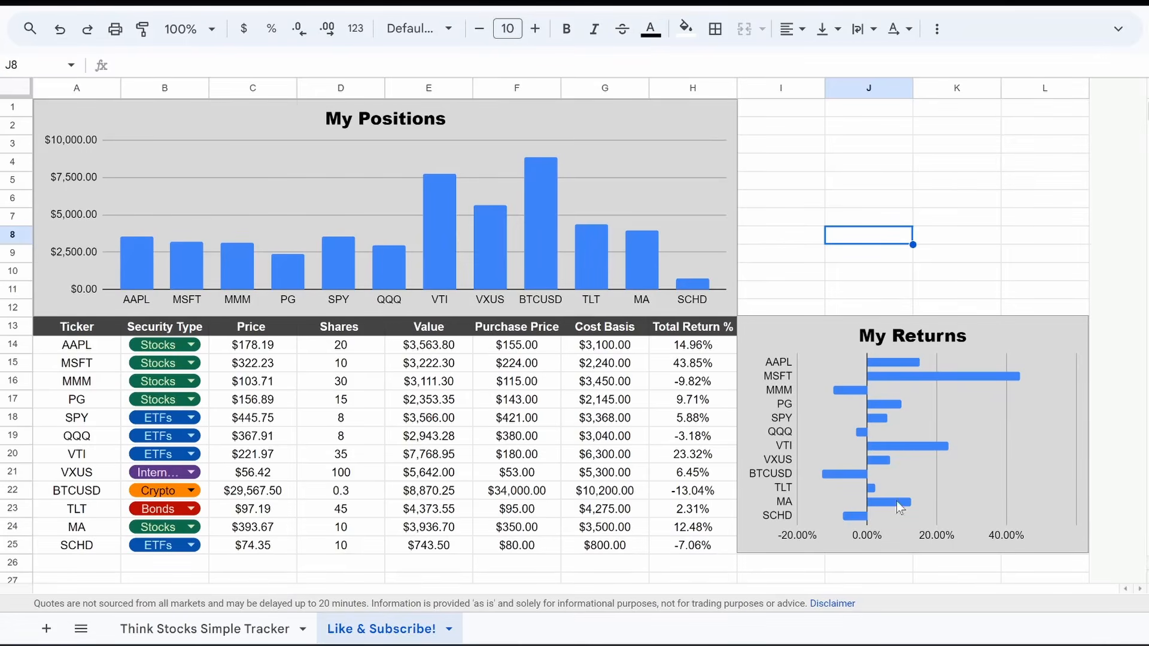
{"action": "left_click", "coordinate": [1118, 28]}
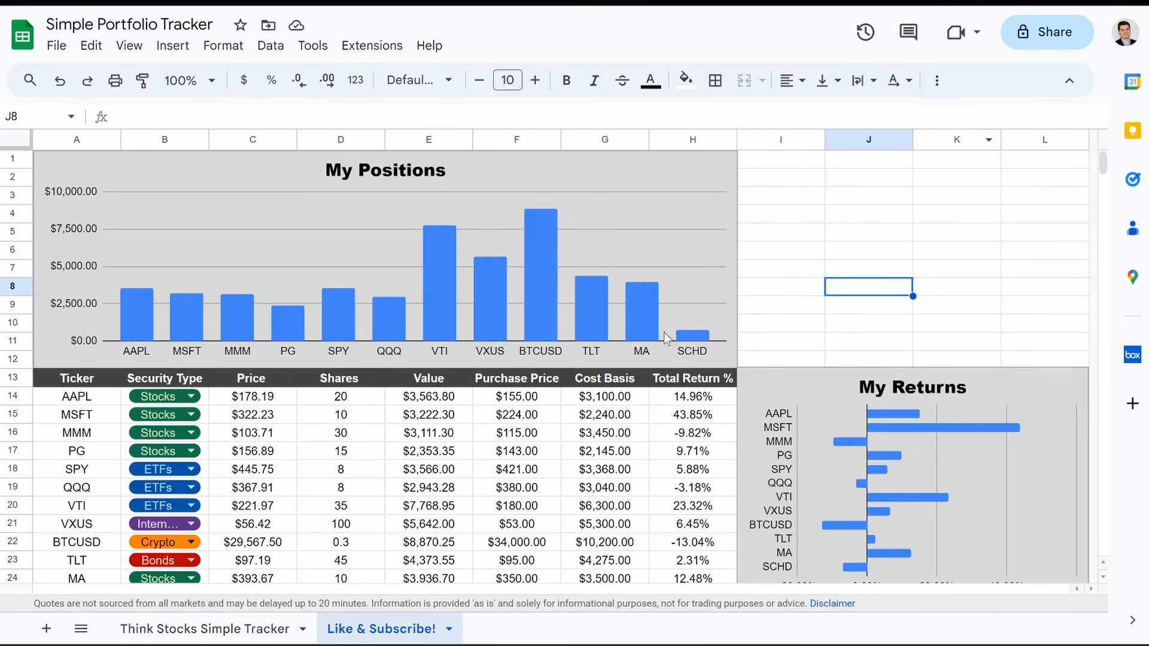
- Fill the table body A14:H35 with the light gray that matches the chart backgrounds
{"action": "left_click_drag", "start_coordinate": [698, 400], "coordinate": [99, 585]}
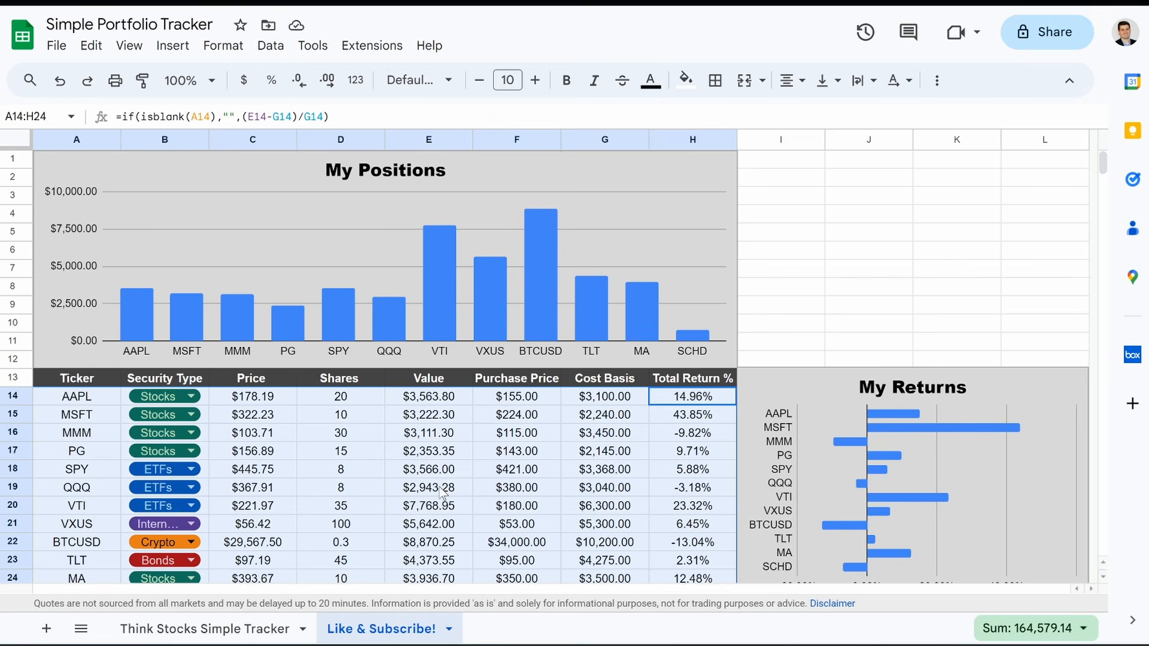
{"action": "scroll", "coordinate": [441, 494], "scroll_direction": "down", "scroll_amount": 3}
{"action": "left_click_drag", "start_coordinate": [693, 232], "coordinate": [422, 451]}
{"action": "left_click_drag", "start_coordinate": [200, 572], "coordinate": [91, 479]}
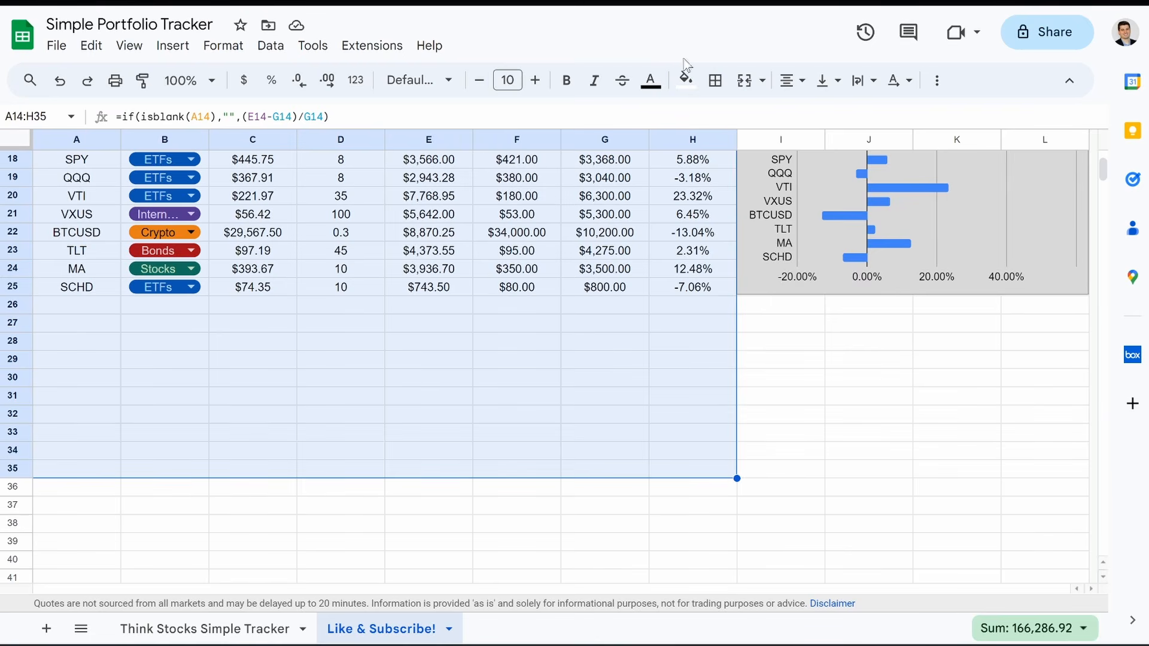
{"action": "left_click", "coordinate": [686, 80]}
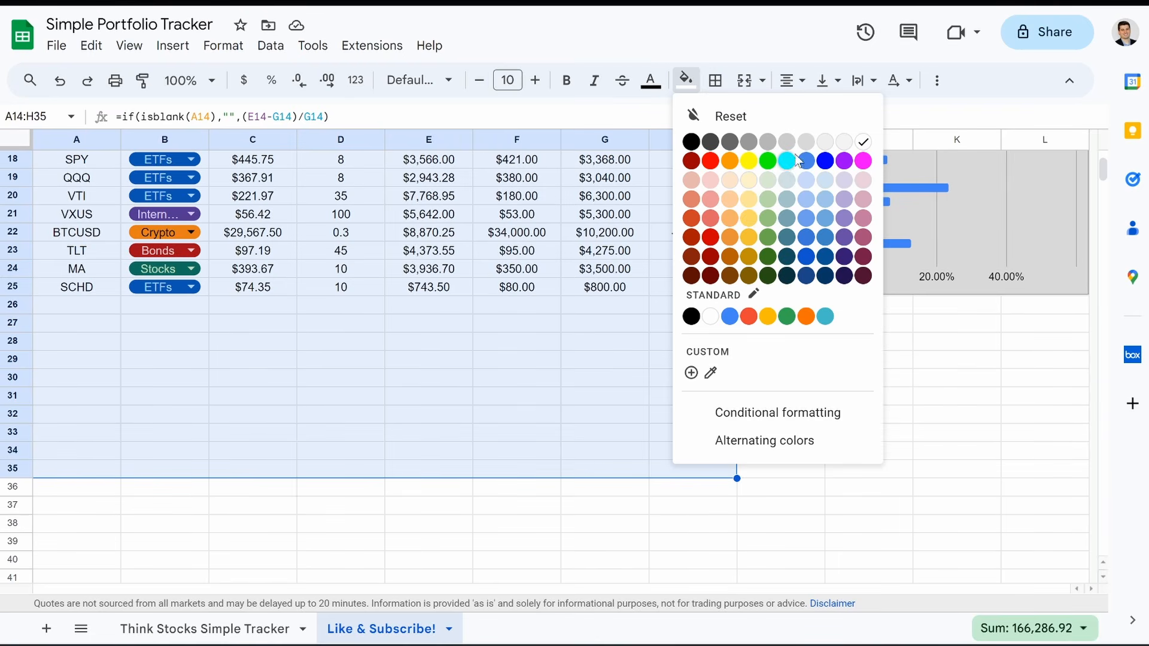
{"action": "left_click", "coordinate": [810, 137]}
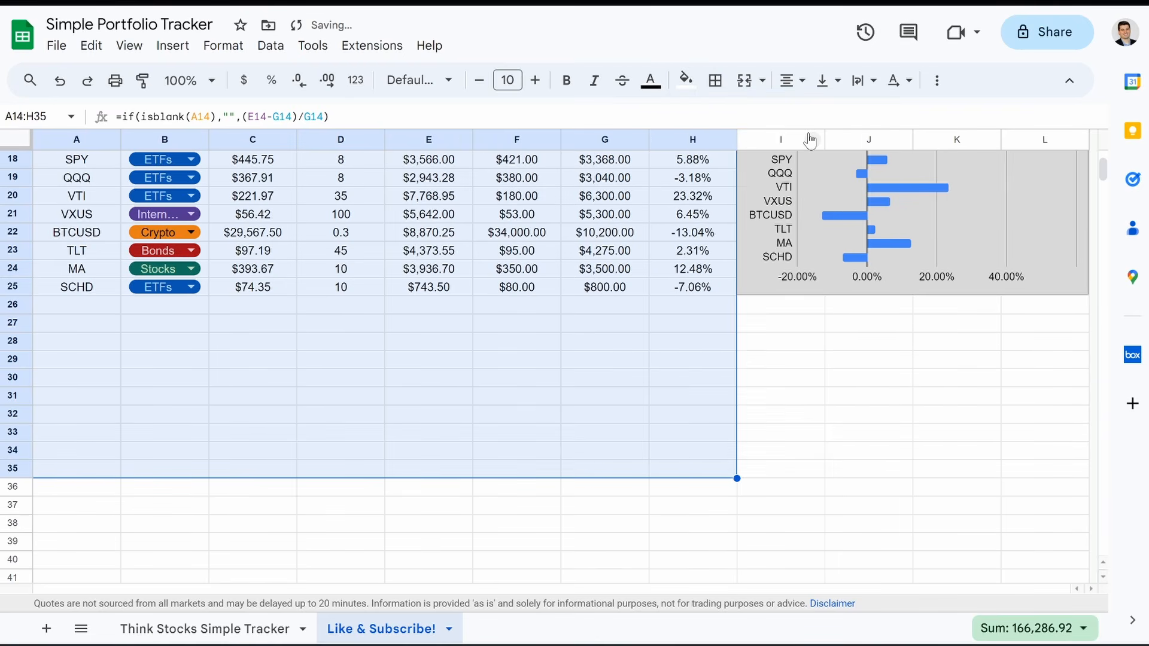
{"action": "left_click", "coordinate": [684, 80]}
{"action": "left_click", "coordinate": [803, 143]}
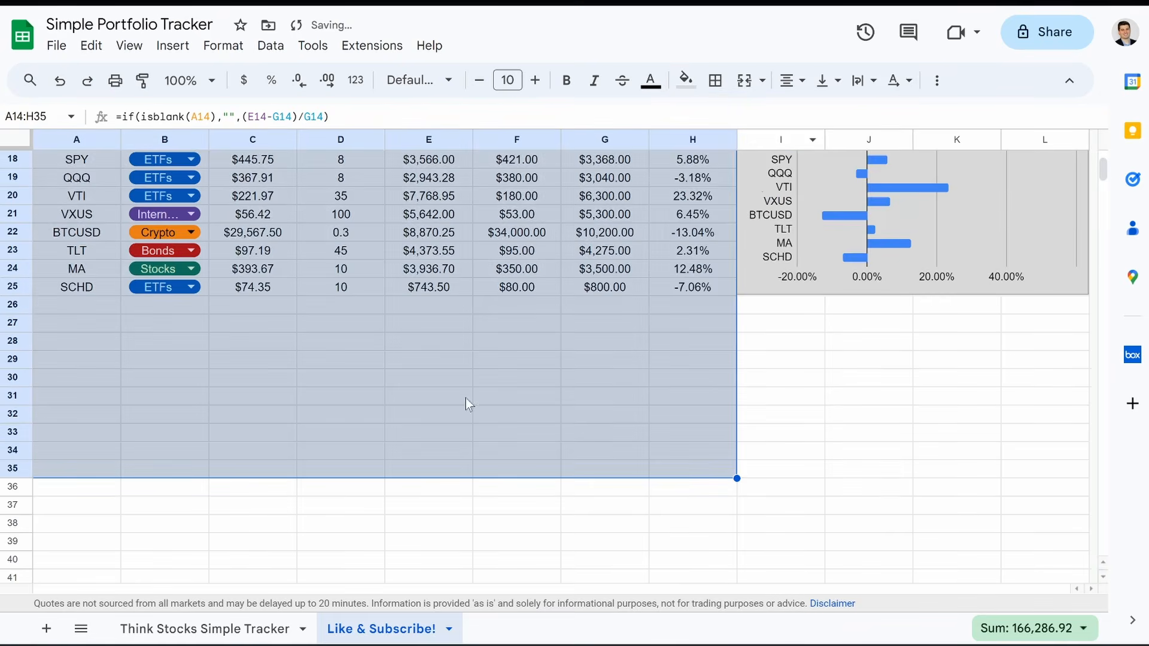
{"action": "scroll", "coordinate": [466, 398], "scroll_direction": "up", "scroll_amount": 5}
{"action": "left_click", "coordinate": [429, 432]}
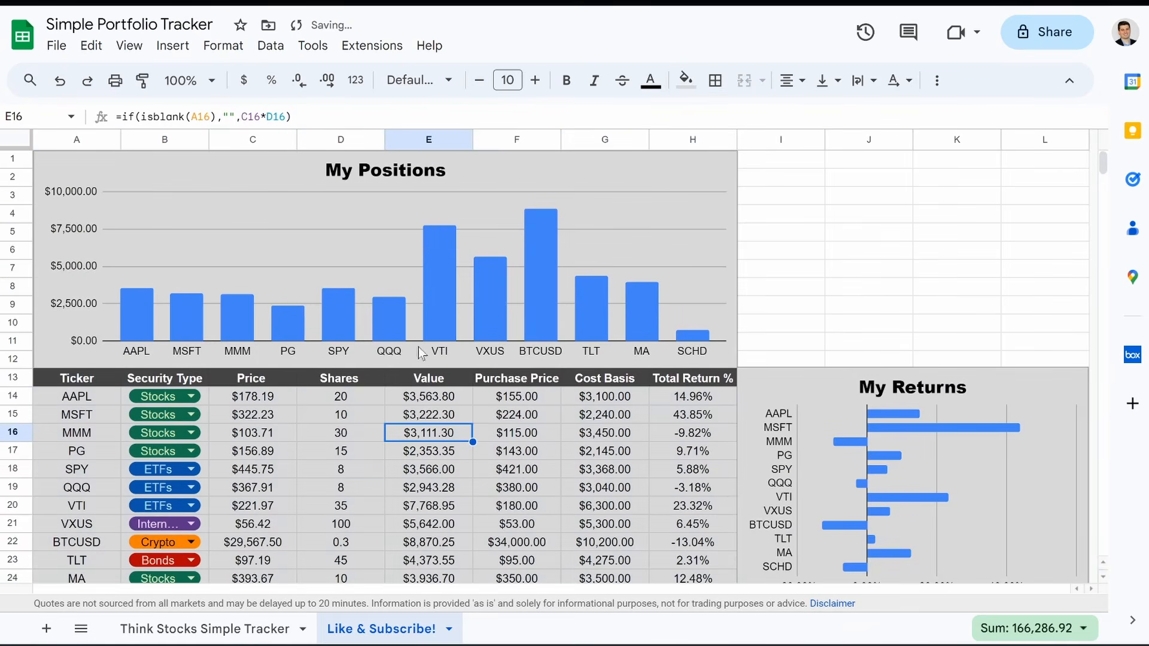
- Change the fill color of the Value columns in the My Positions chart to dark green
{"action": "double_click", "coordinate": [429, 300]}
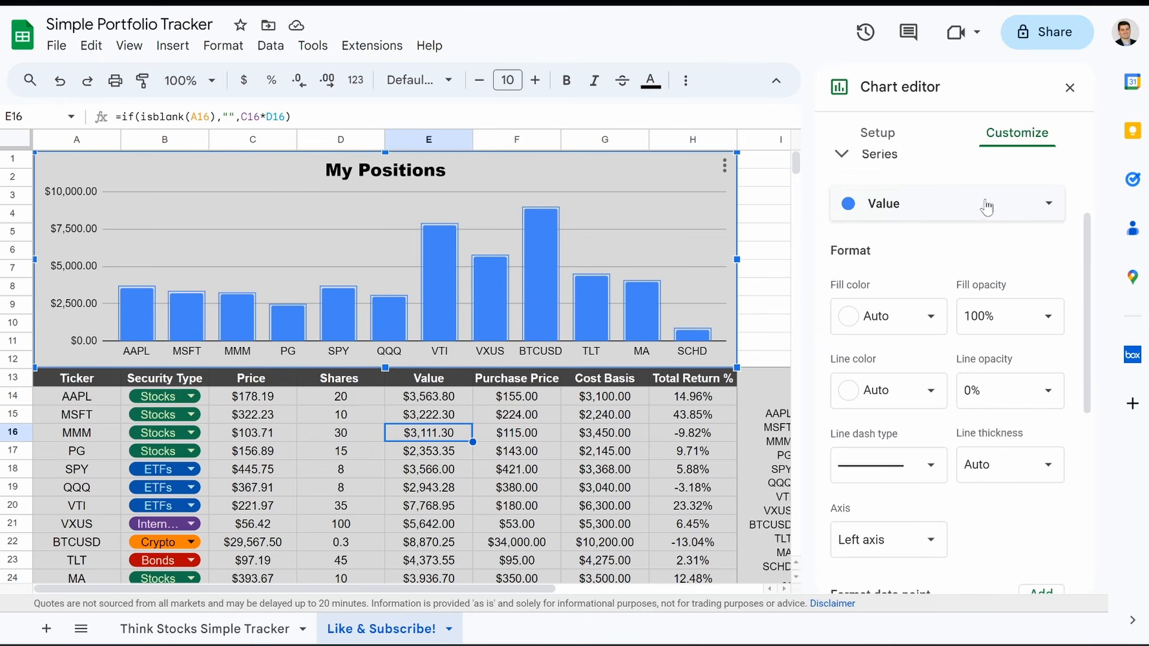
{"action": "left_click", "coordinate": [895, 326]}
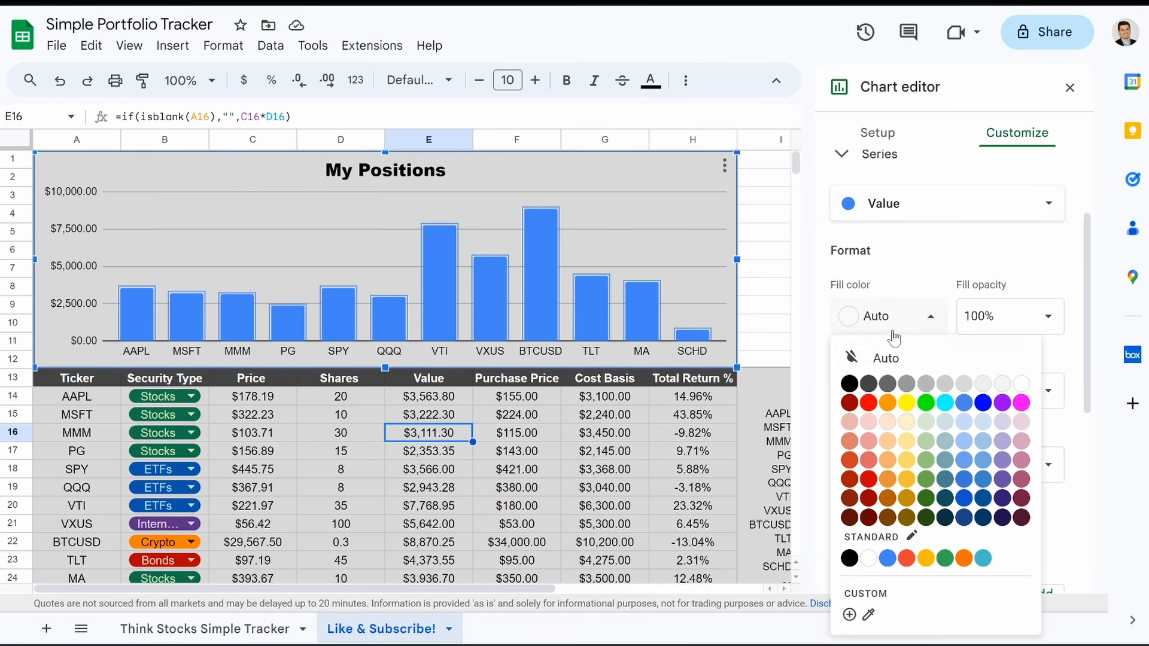
{"action": "left_click", "coordinate": [926, 501]}
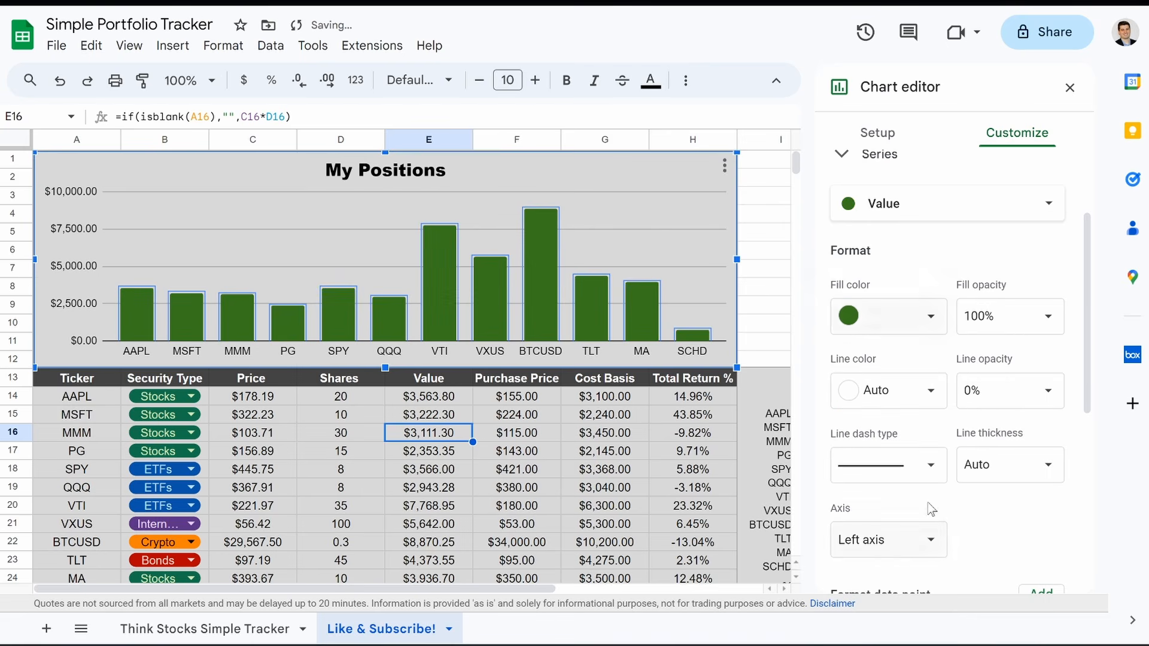
{"action": "left_click", "coordinate": [647, 229]}
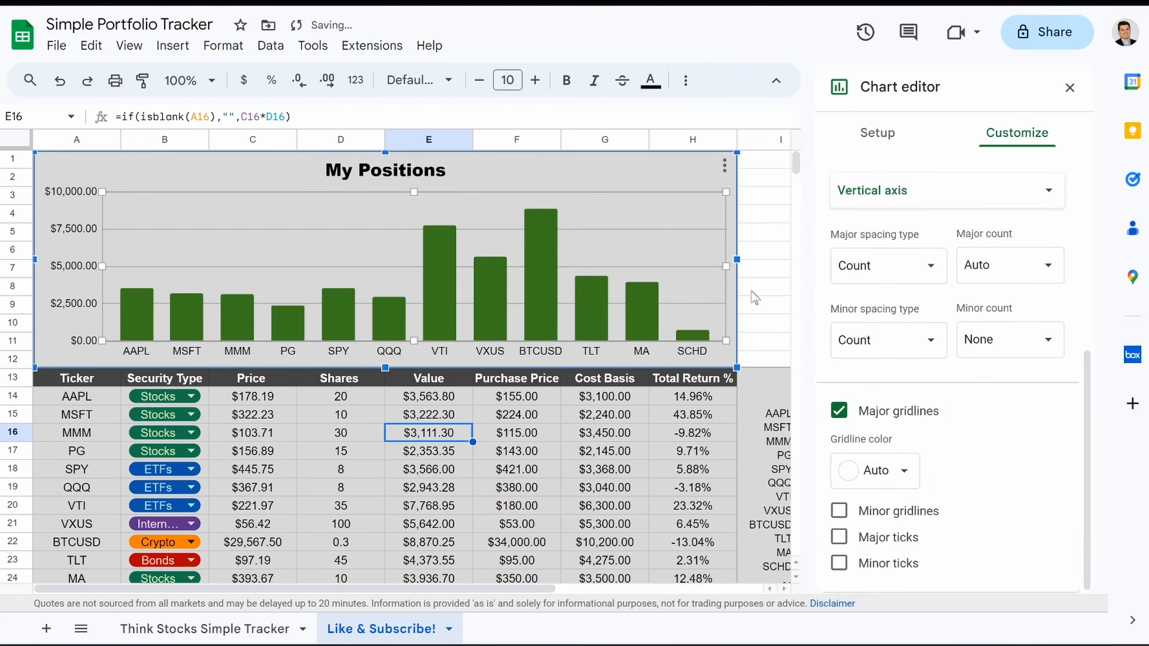
{"action": "left_click", "coordinate": [755, 293]}
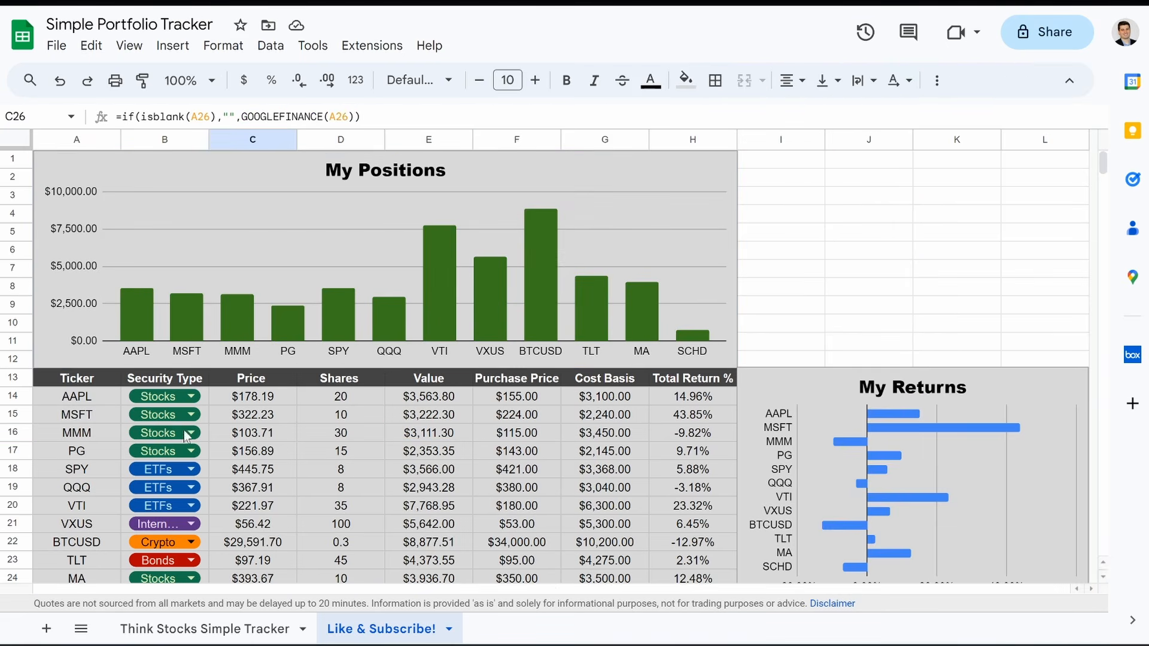
- Insert a chart from the Security Type and Price data in B13:C35
{"action": "scroll", "coordinate": [235, 470], "scroll_direction": "down", "scroll_amount": 1}
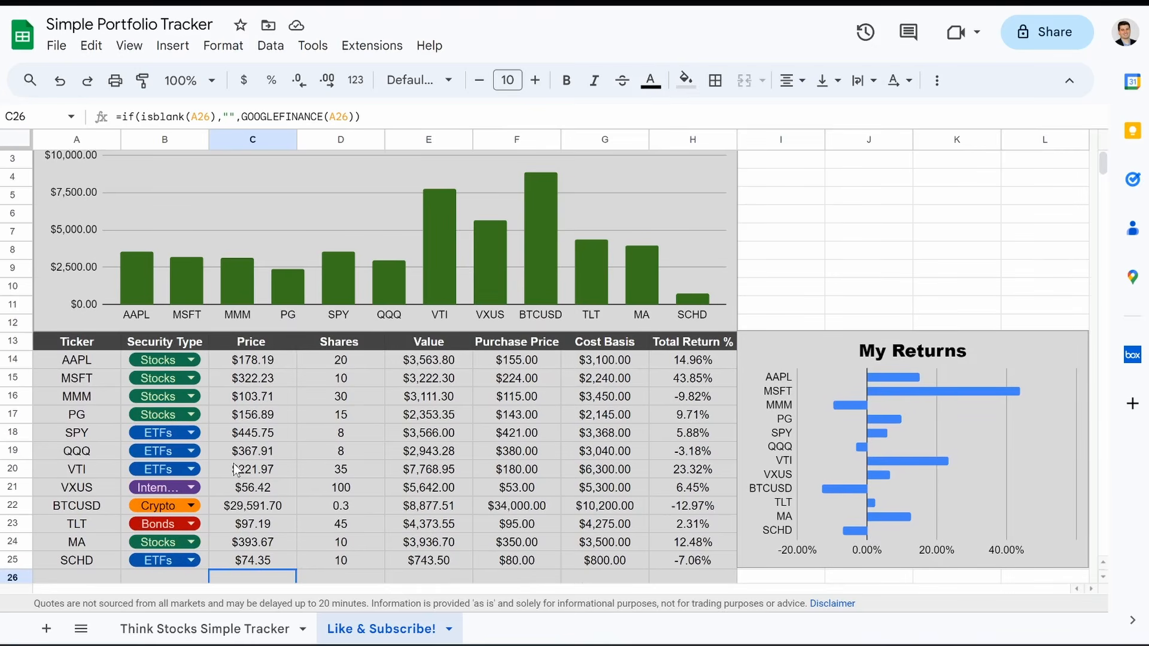
{"action": "left_click_drag", "start_coordinate": [157, 346], "coordinate": [267, 483]}
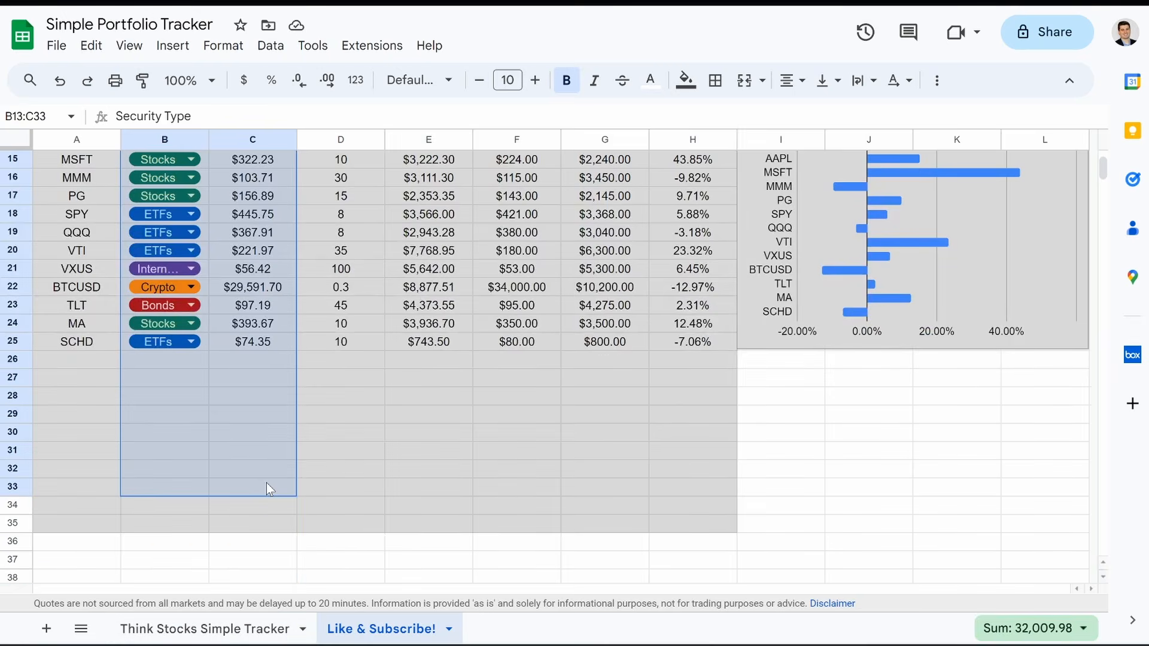
{"action": "left_click_drag", "start_coordinate": [261, 570], "coordinate": [262, 529]}
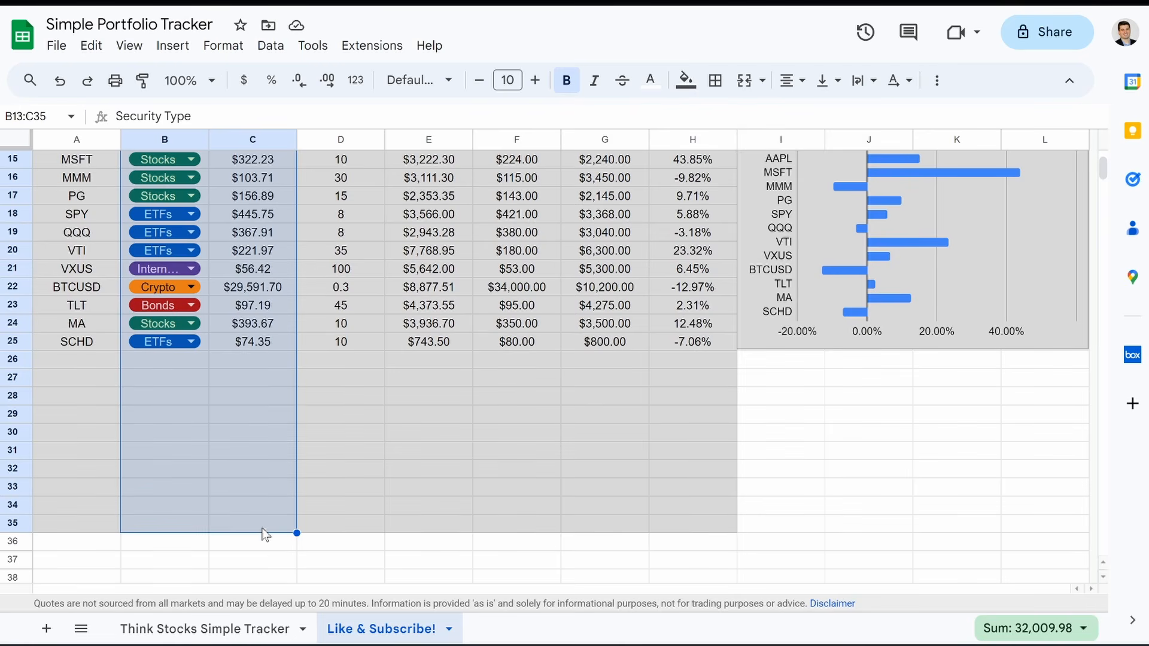
{"action": "scroll", "coordinate": [276, 402], "scroll_direction": "up", "scroll_amount": 5}
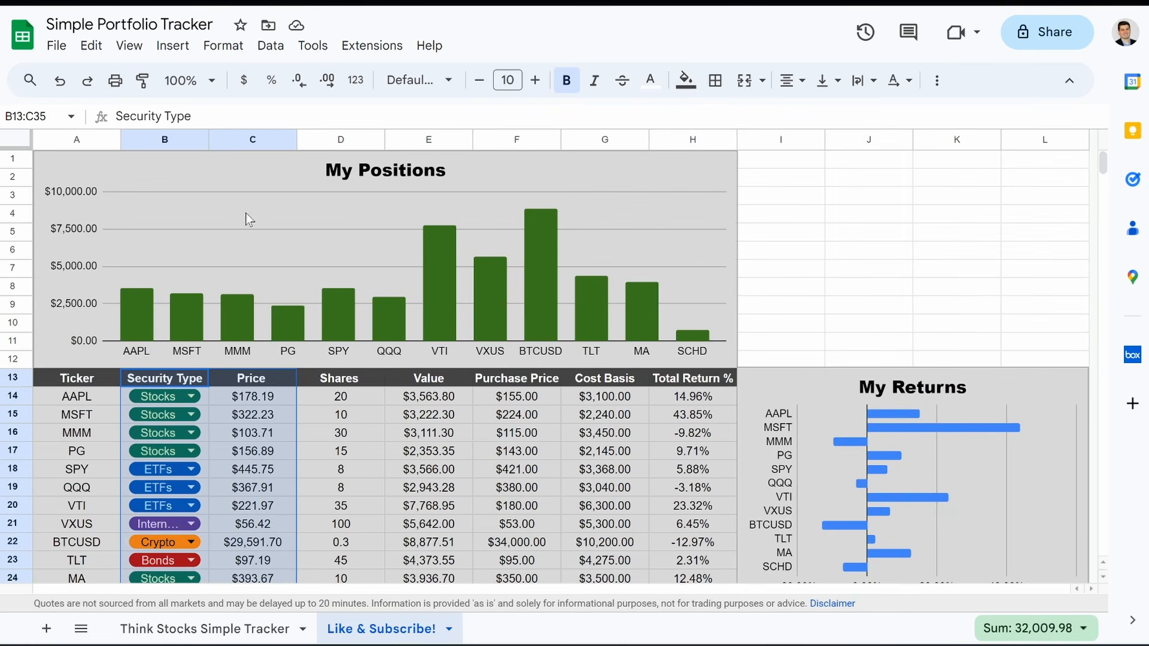
{"action": "left_click", "coordinate": [165, 47]}
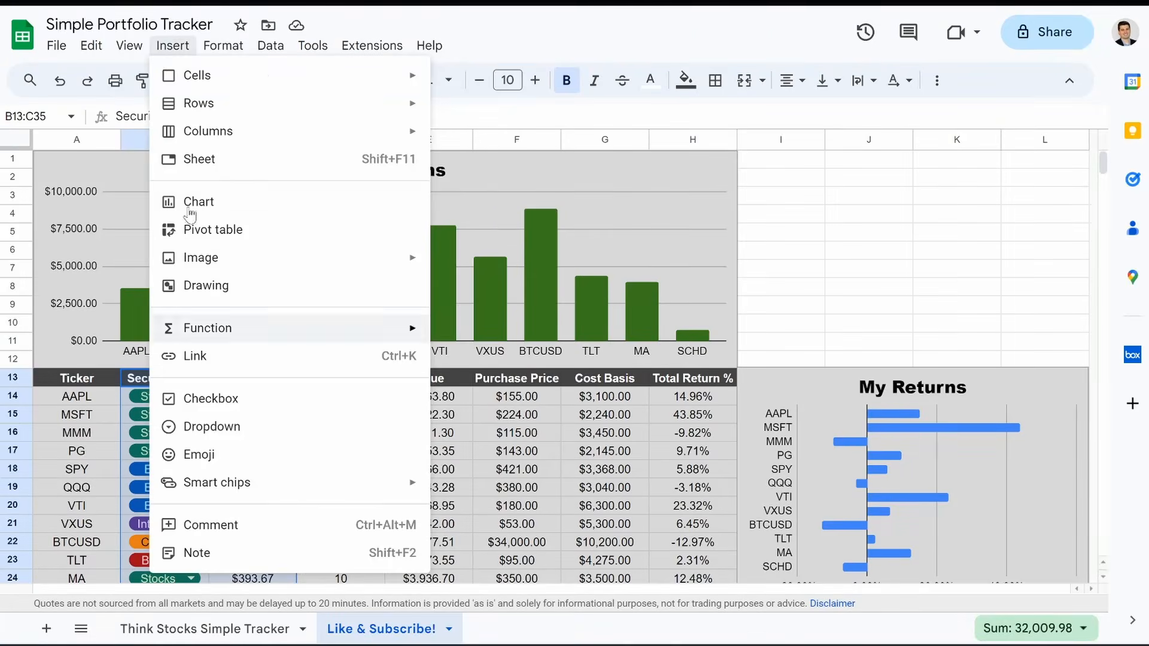
{"action": "mouse_move", "coordinate": [222, 45]}
{"action": "mouse_move", "coordinate": [170, 48]}
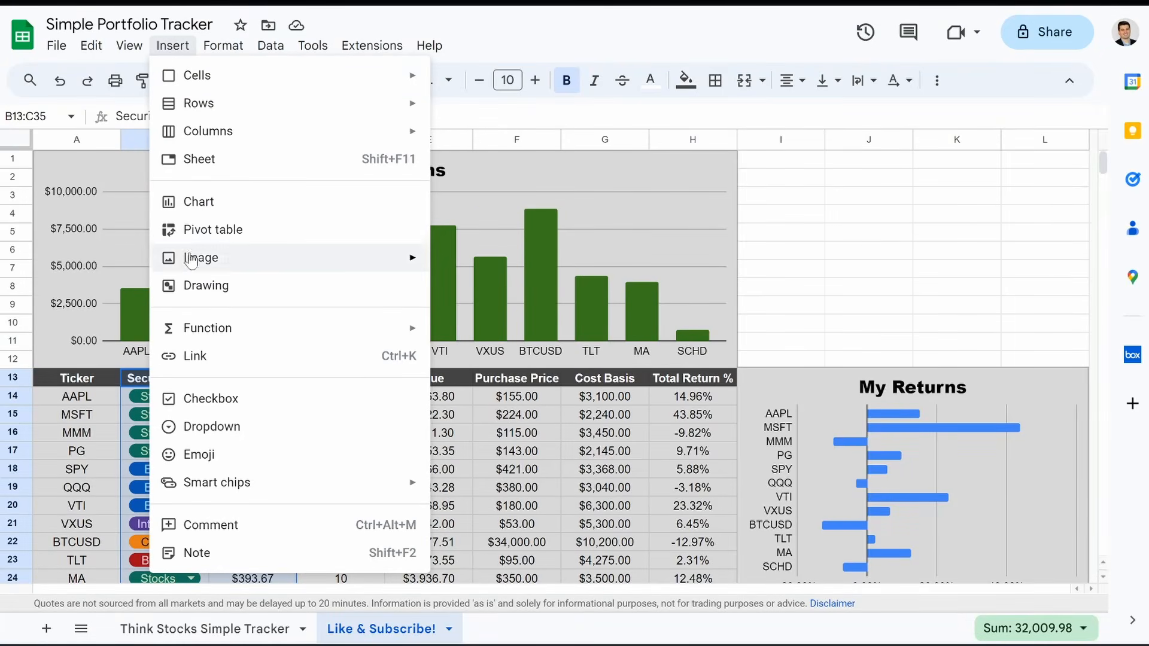
{"action": "left_click", "coordinate": [209, 201]}
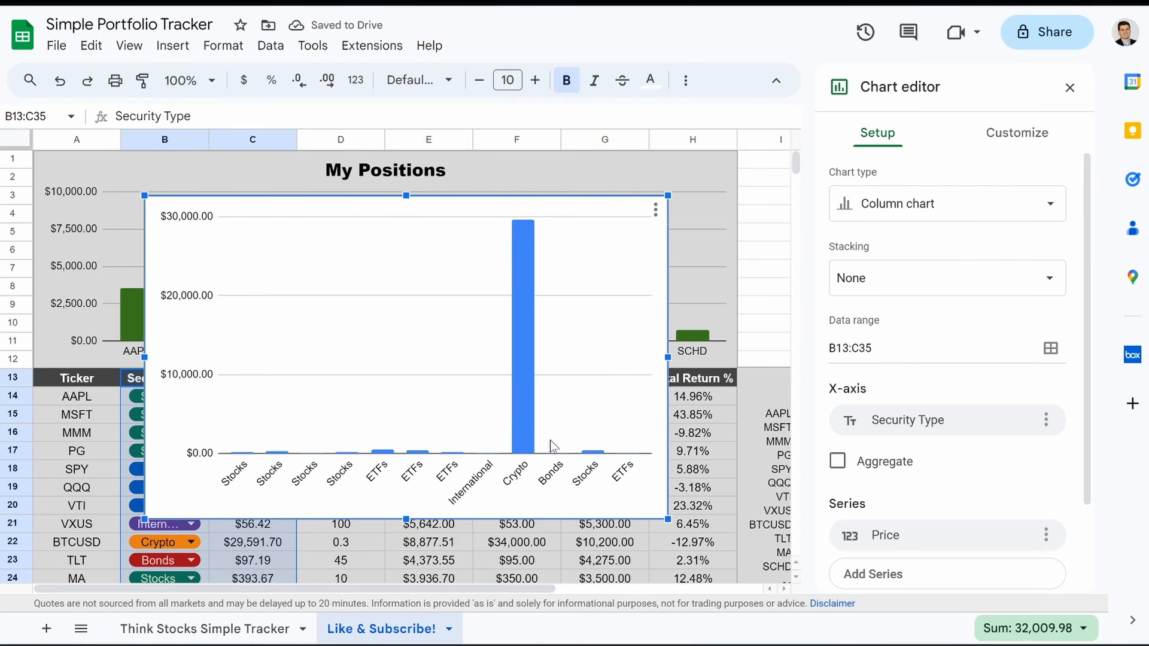
- Change the new Security Type chart to a standard pie chart
{"action": "left_click", "coordinate": [917, 220]}
{"action": "scroll", "coordinate": [912, 395], "scroll_direction": "down", "scroll_amount": 5}
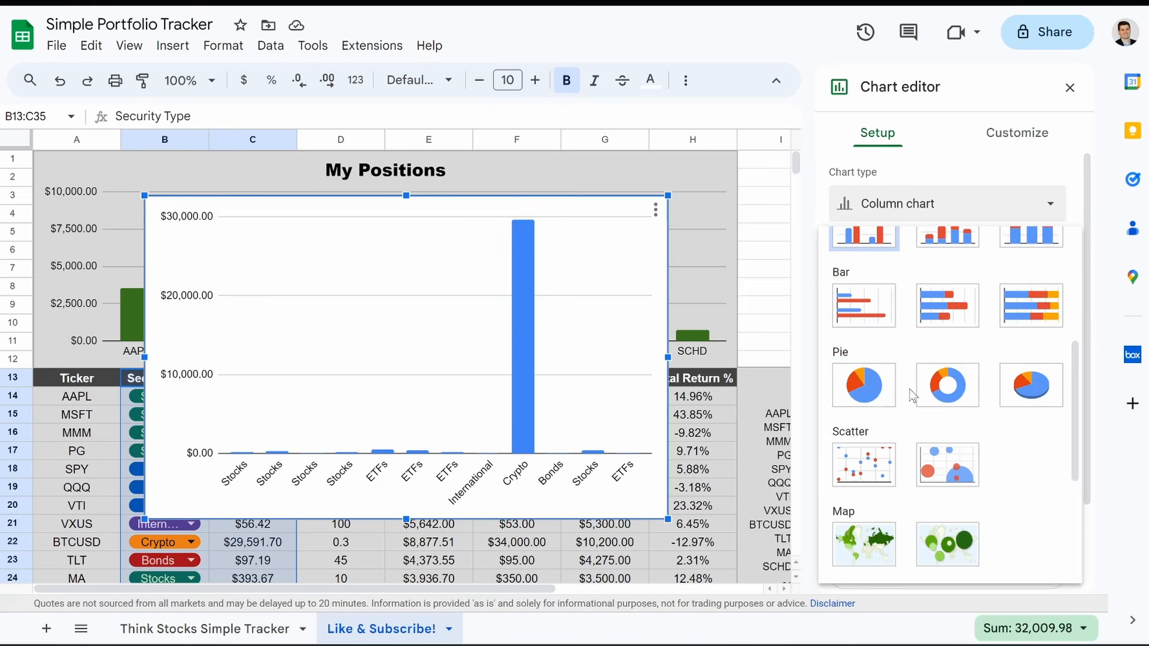
{"action": "left_click", "coordinate": [857, 390]}
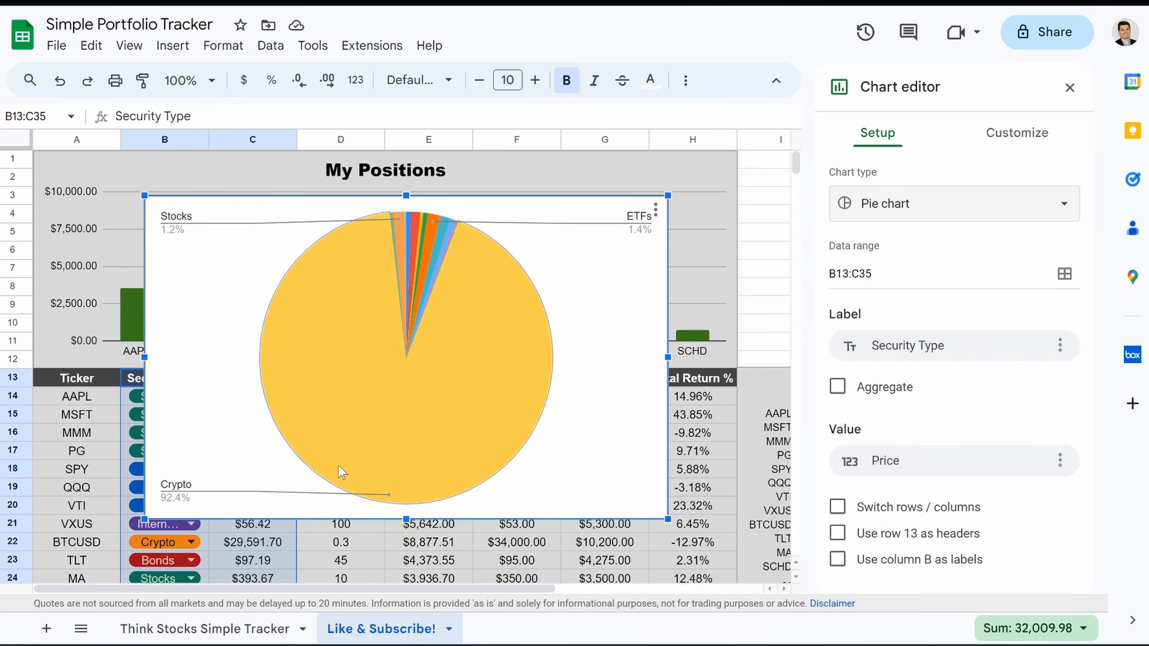
- Change the pie chart's value series to the data range E13:E35
{"action": "left_click", "coordinate": [1061, 464]}
{"action": "left_click", "coordinate": [999, 459]}
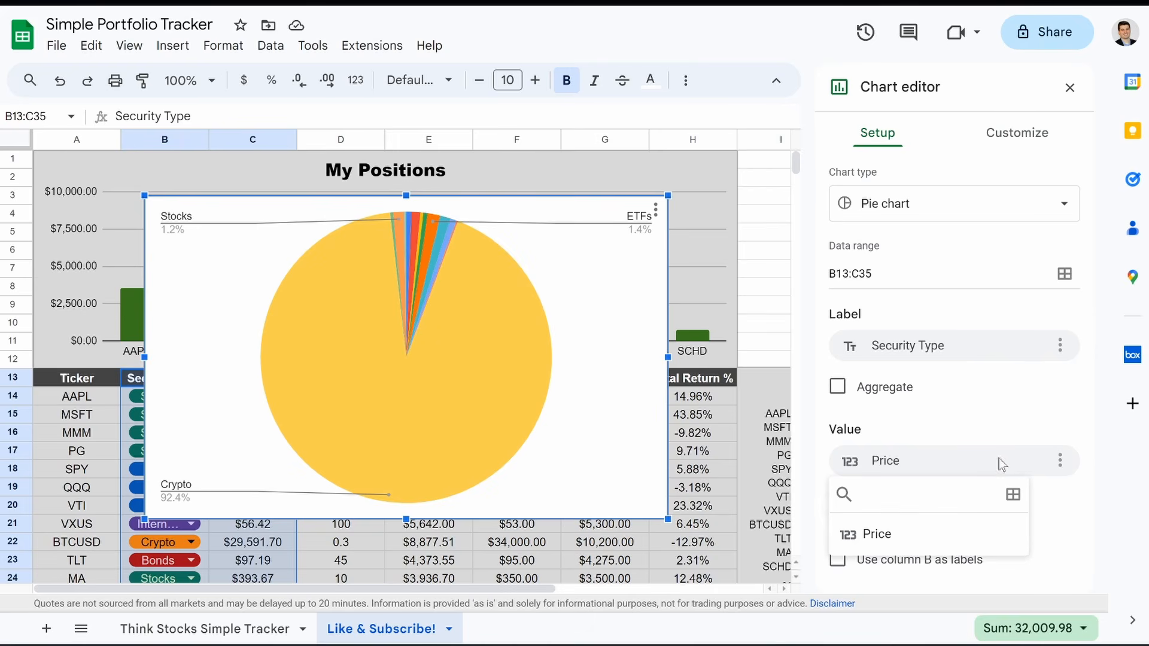
{"action": "left_click", "coordinate": [1013, 497]}
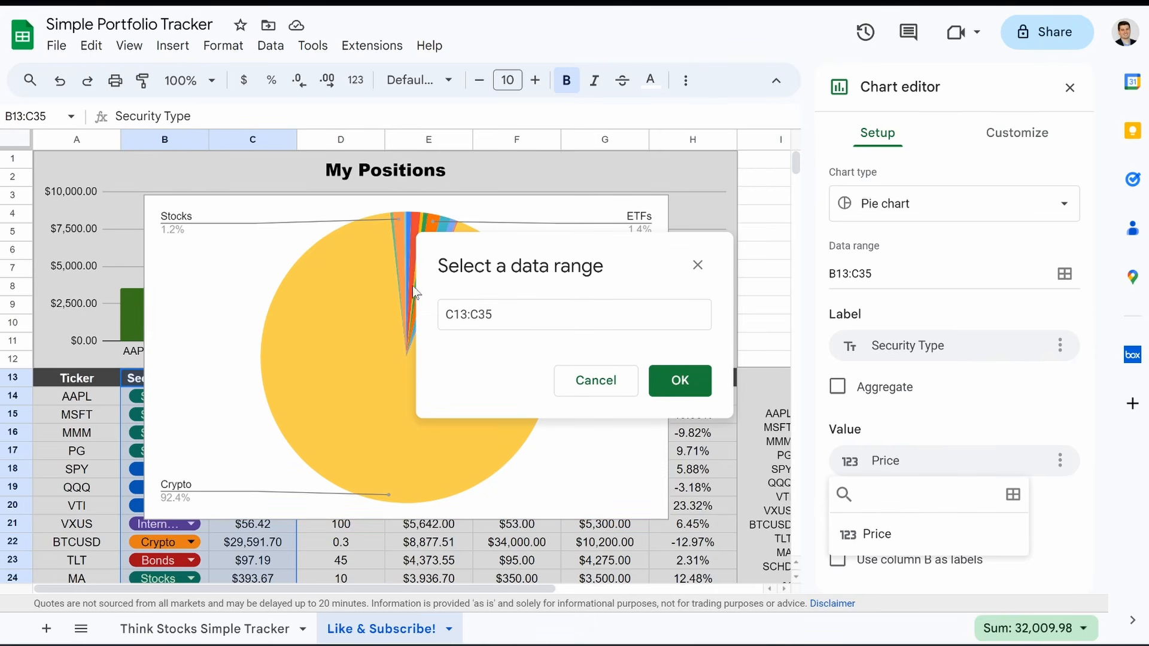
{"action": "left_click", "coordinate": [453, 314]}
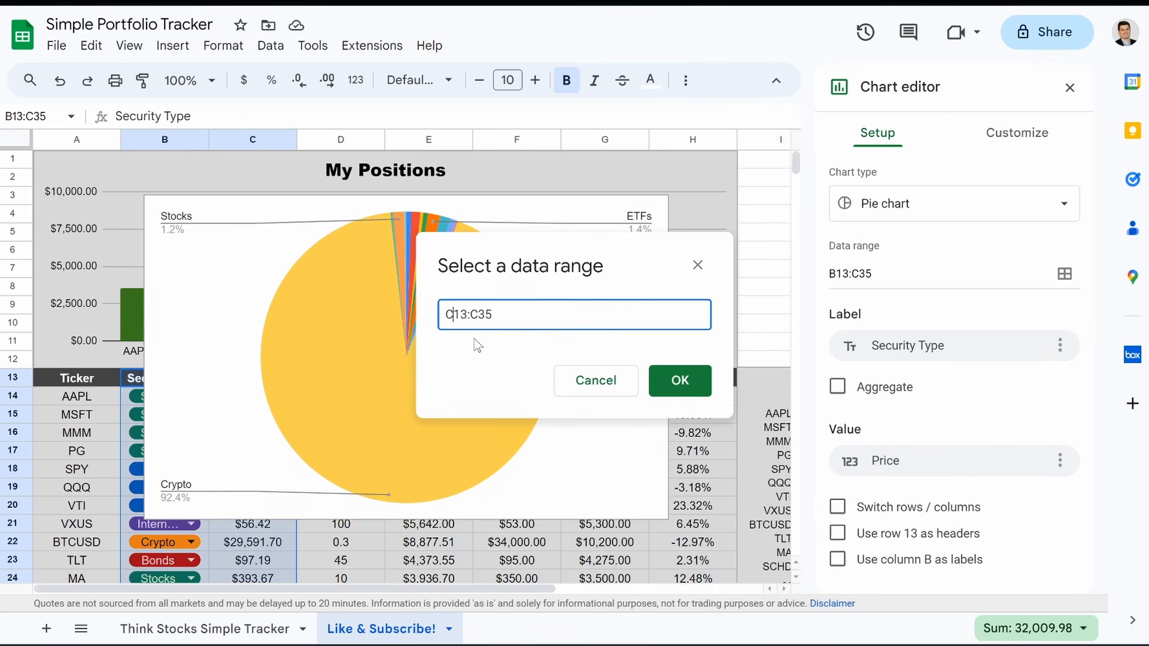
{"action": "key", "text": "BackSpace"}
{"action": "type", "text": "e"}
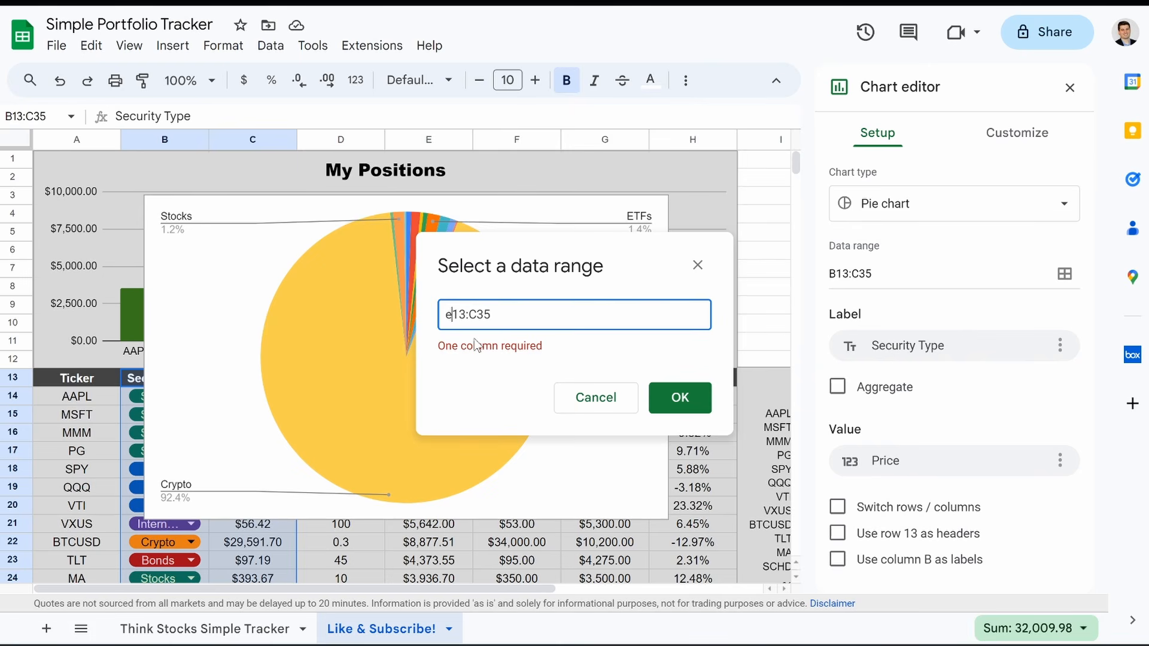
{"action": "key", "text": "BackSpace"}
{"action": "type", "text": "e"}
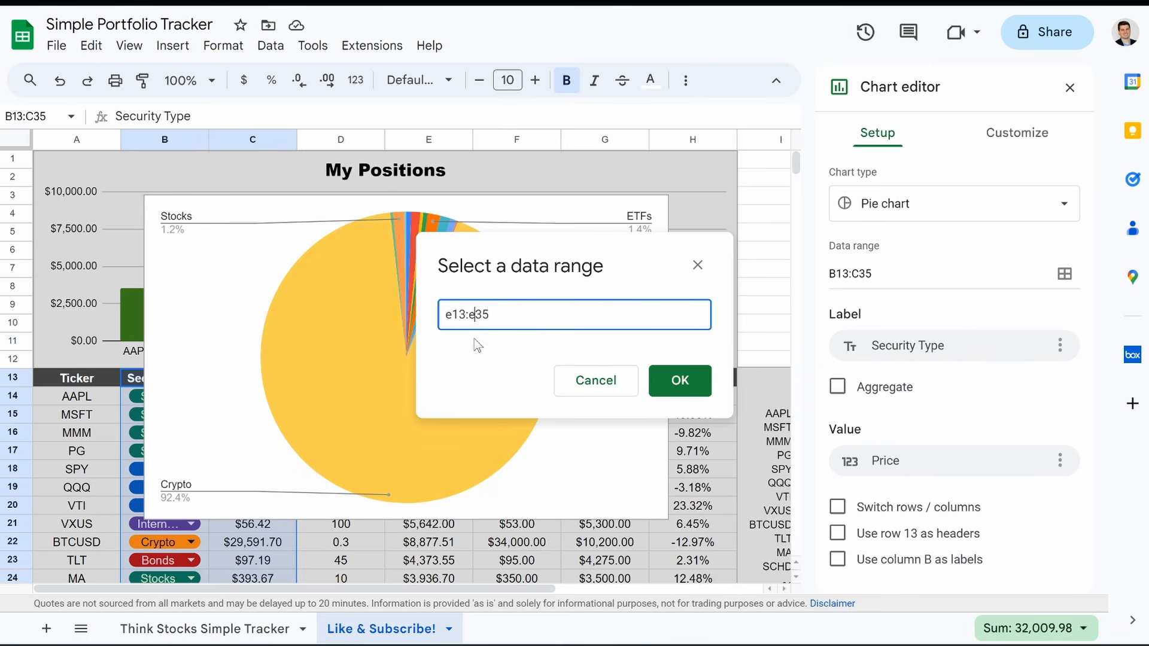
{"action": "left_click", "coordinate": [680, 396]}
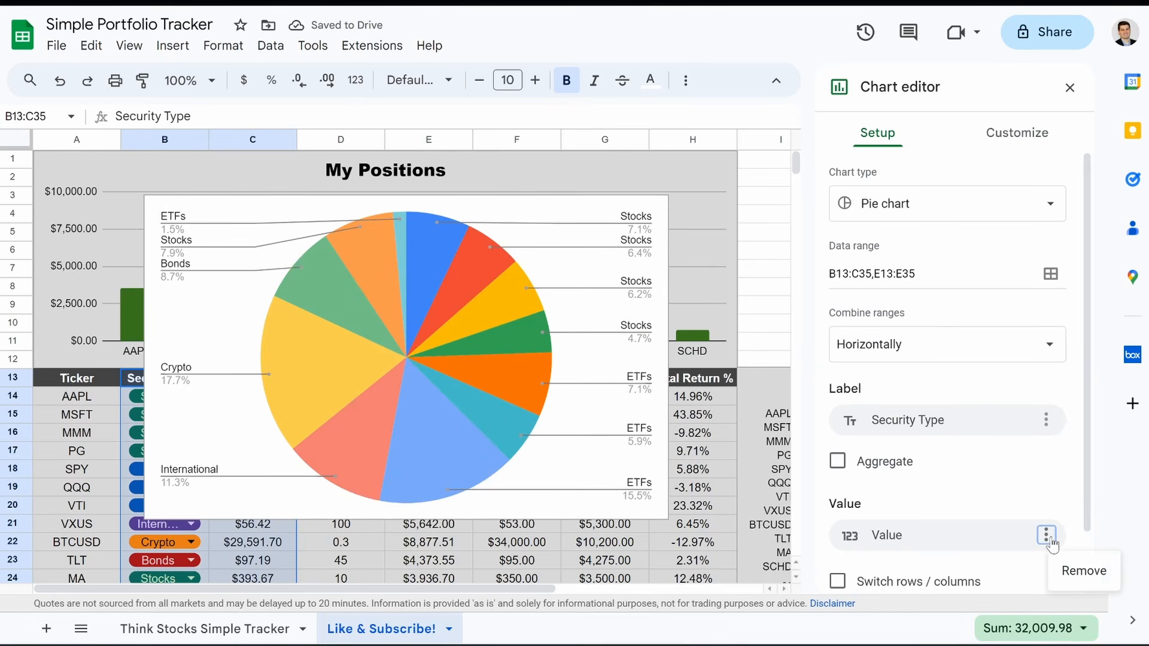
- Aggregate the pie chart's values by Security Type
{"action": "left_click", "coordinate": [997, 540]}
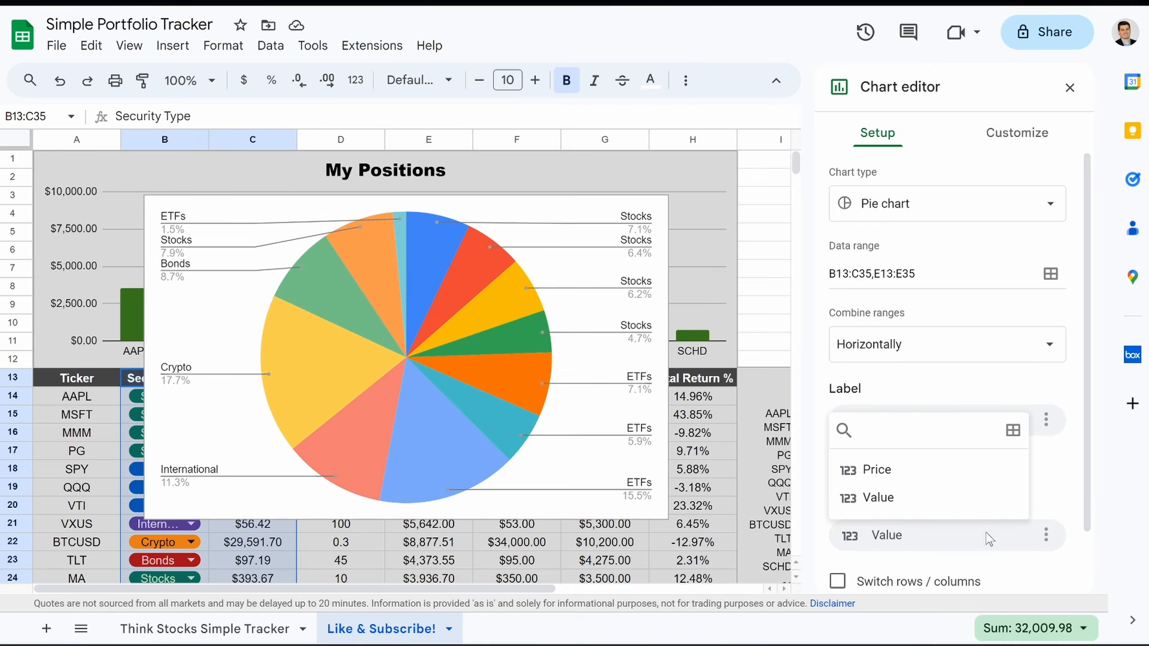
{"action": "left_click", "coordinate": [988, 540]}
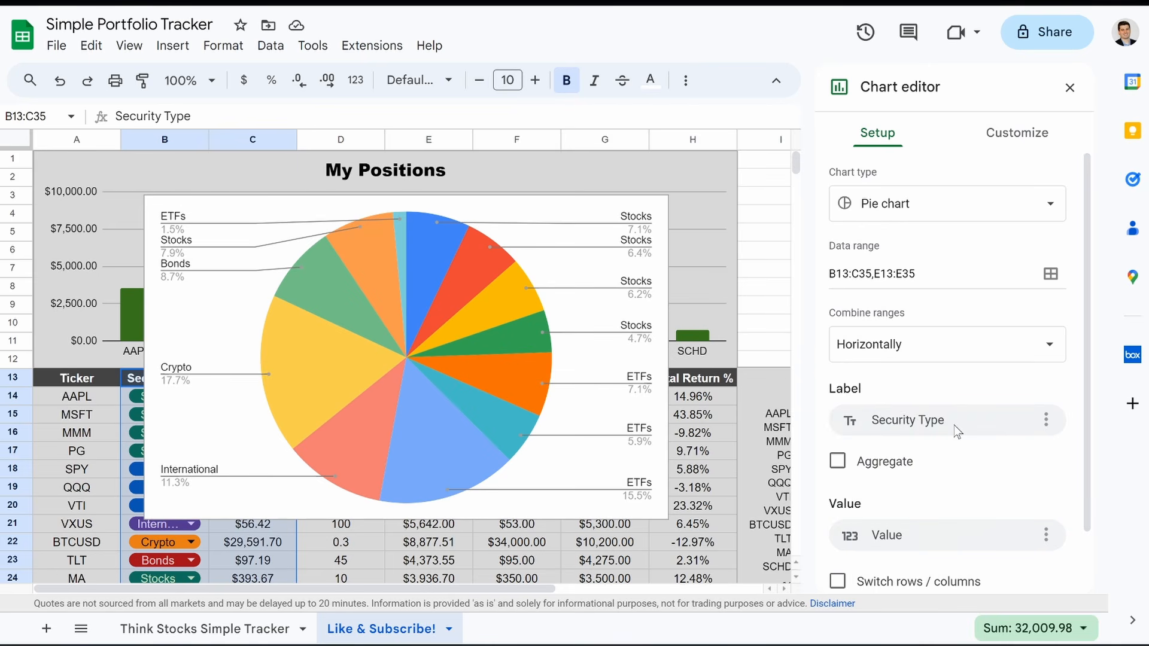
{"action": "scroll", "coordinate": [954, 425], "scroll_direction": "down", "scroll_amount": 1}
{"action": "left_click", "coordinate": [839, 429]}
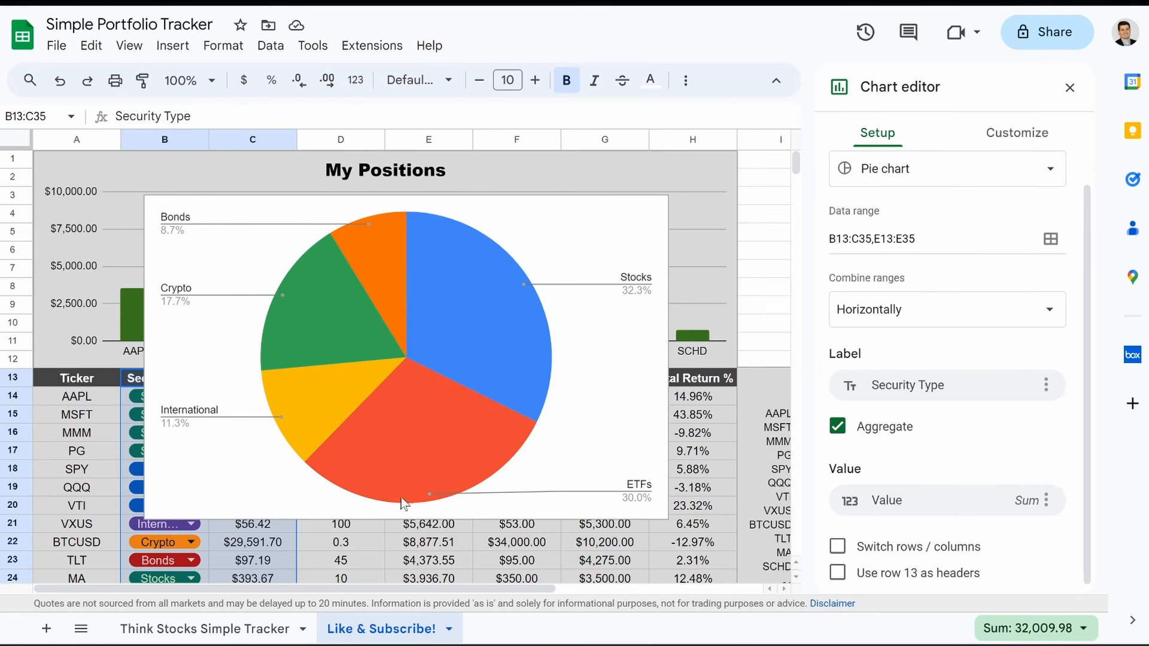
- Shrink the pie chart to fit above the table header row and move it up over columns D to H
{"action": "left_click", "coordinate": [548, 355]}
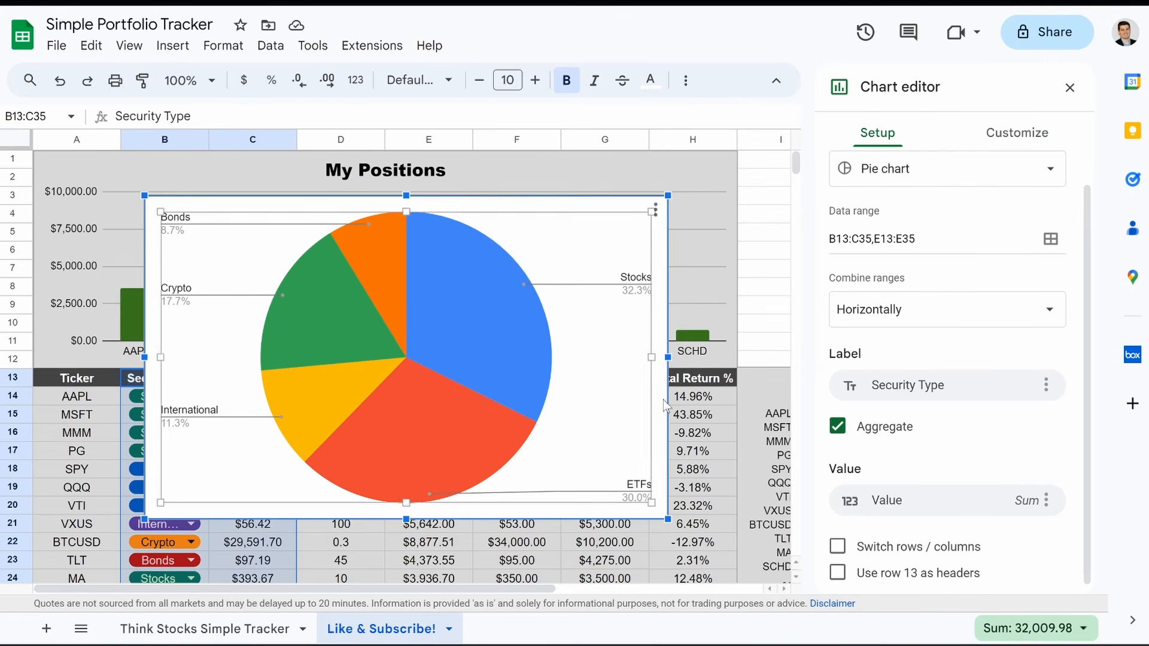
{"action": "left_click_drag", "start_coordinate": [666, 519], "coordinate": [474, 398]}
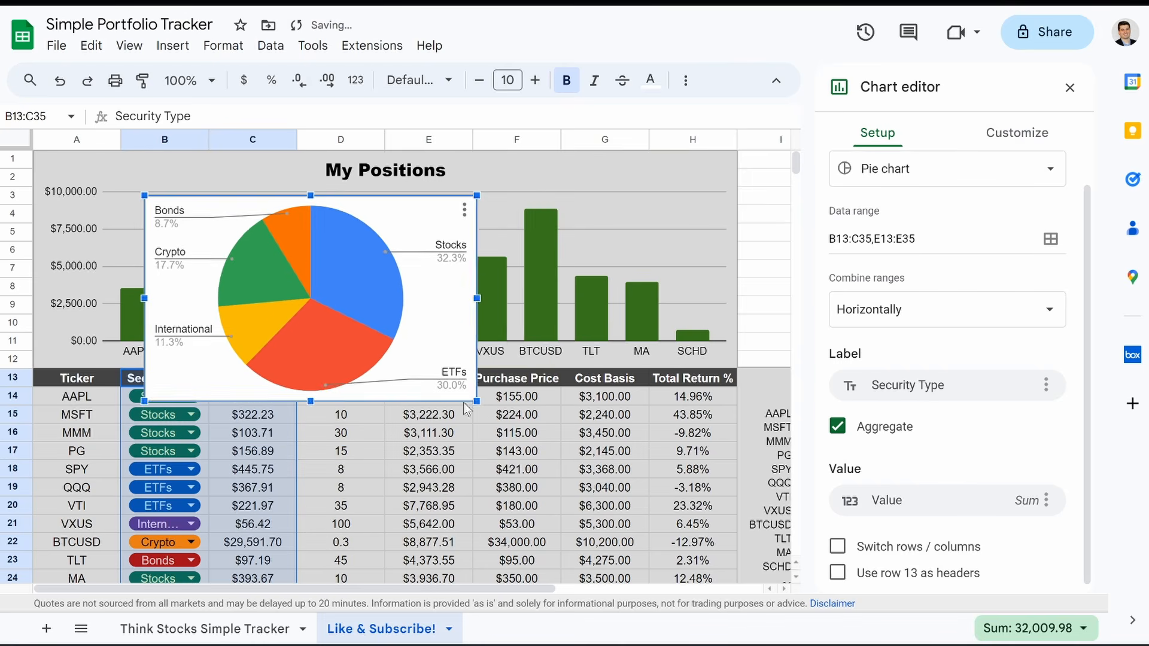
{"action": "left_click_drag", "start_coordinate": [476, 341], "coordinate": [672, 296]}
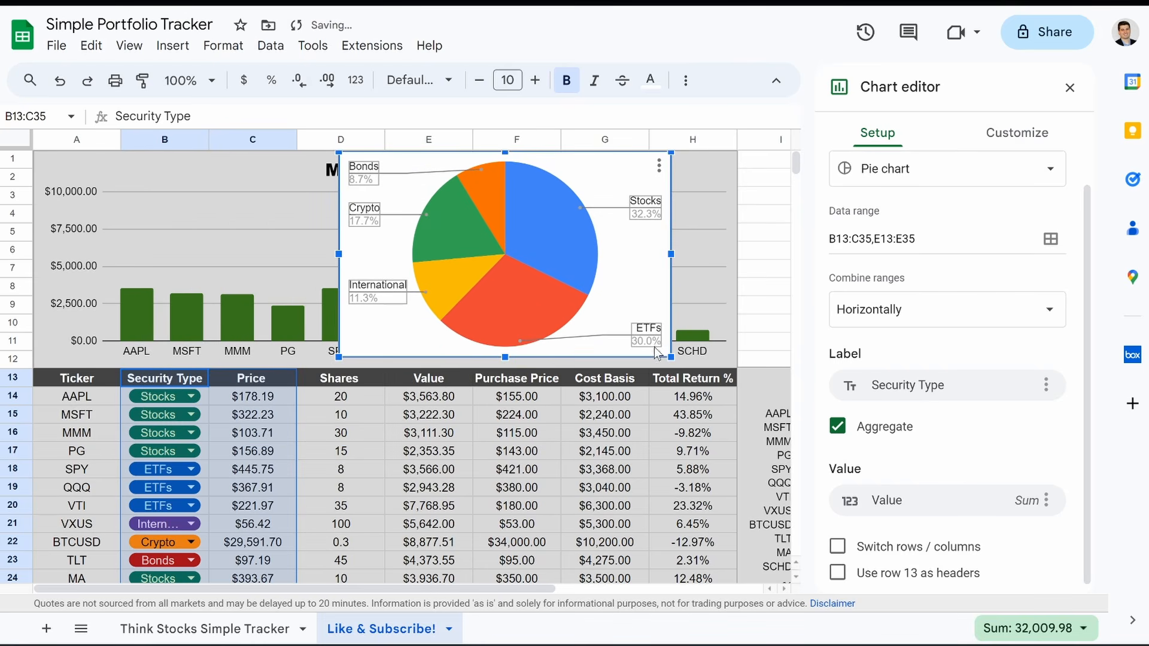
- Set the SCHD share count in D25 to 1000 to test how the charts update
{"action": "scroll", "coordinate": [551, 475], "scroll_direction": "down", "scroll_amount": 2}
{"action": "left_click", "coordinate": [552, 475]}
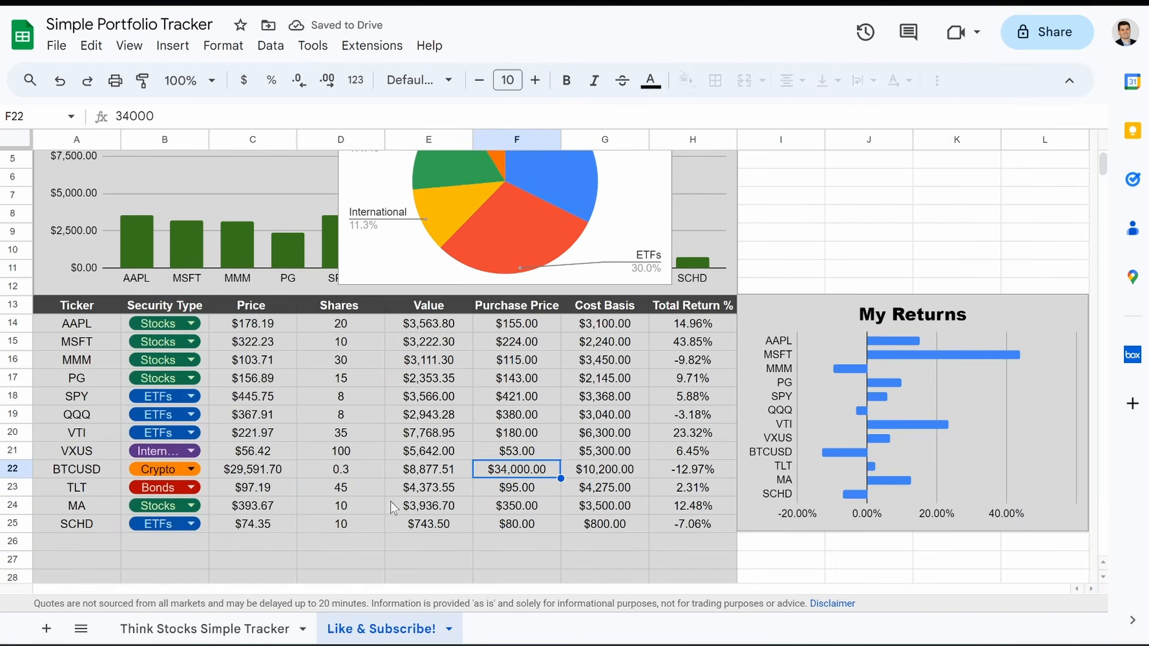
{"action": "left_click", "coordinate": [335, 523]}
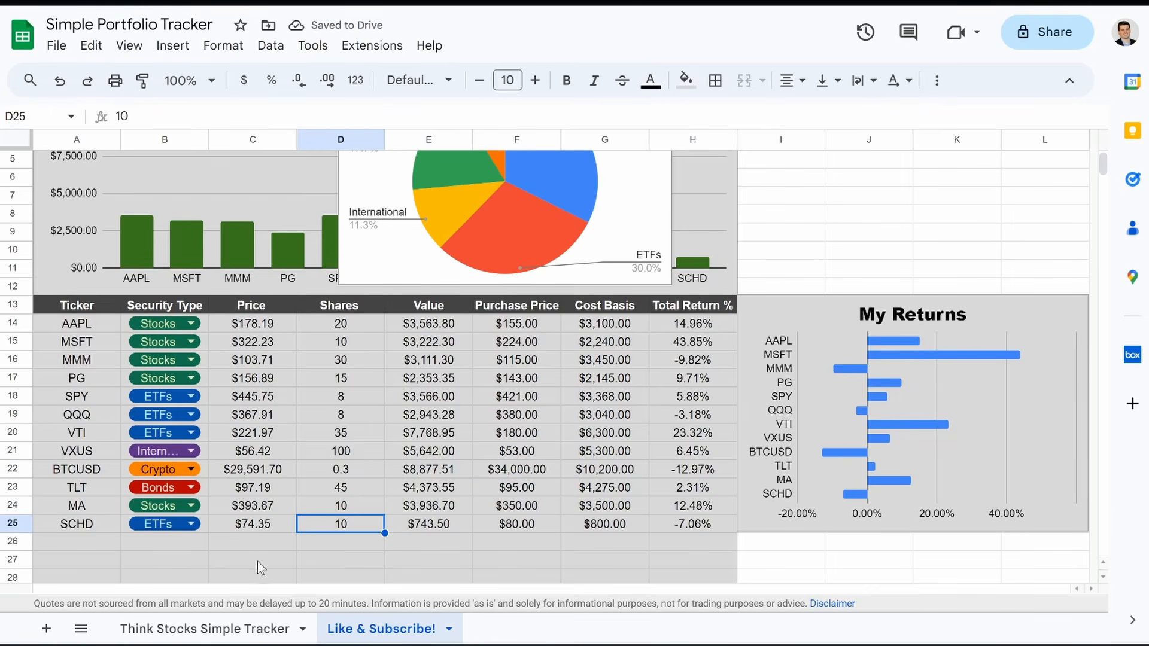
{"action": "type", "text": "1000"}
{"action": "key", "text": "Return"}
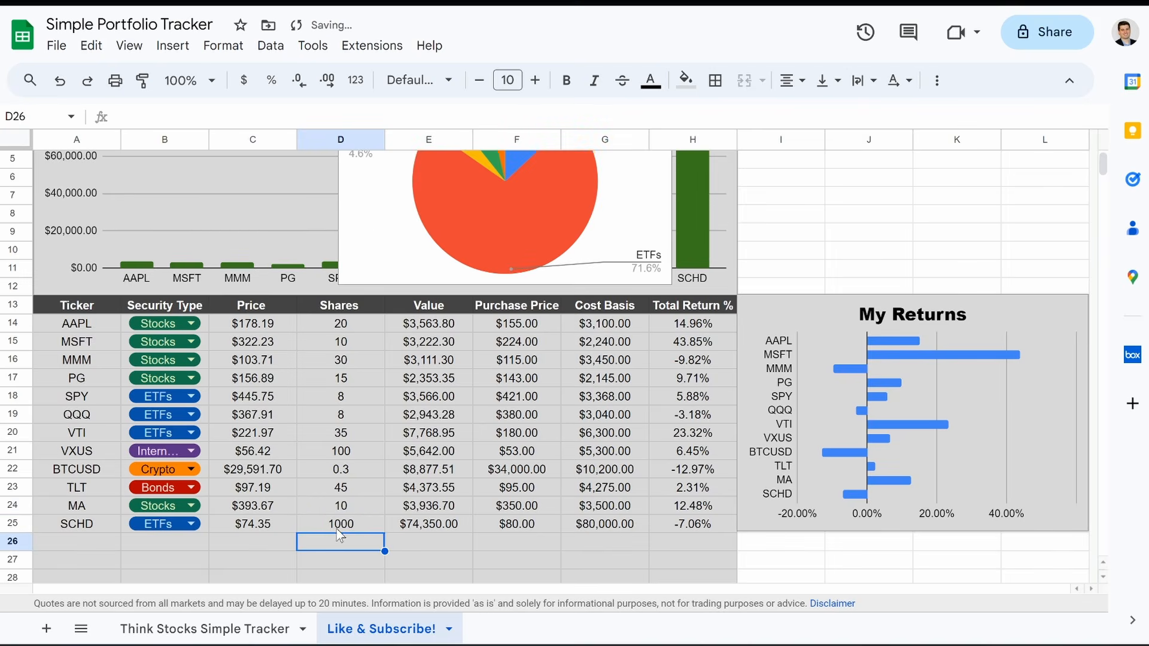
{"action": "scroll", "coordinate": [409, 479], "scroll_direction": "up", "scroll_amount": 2}
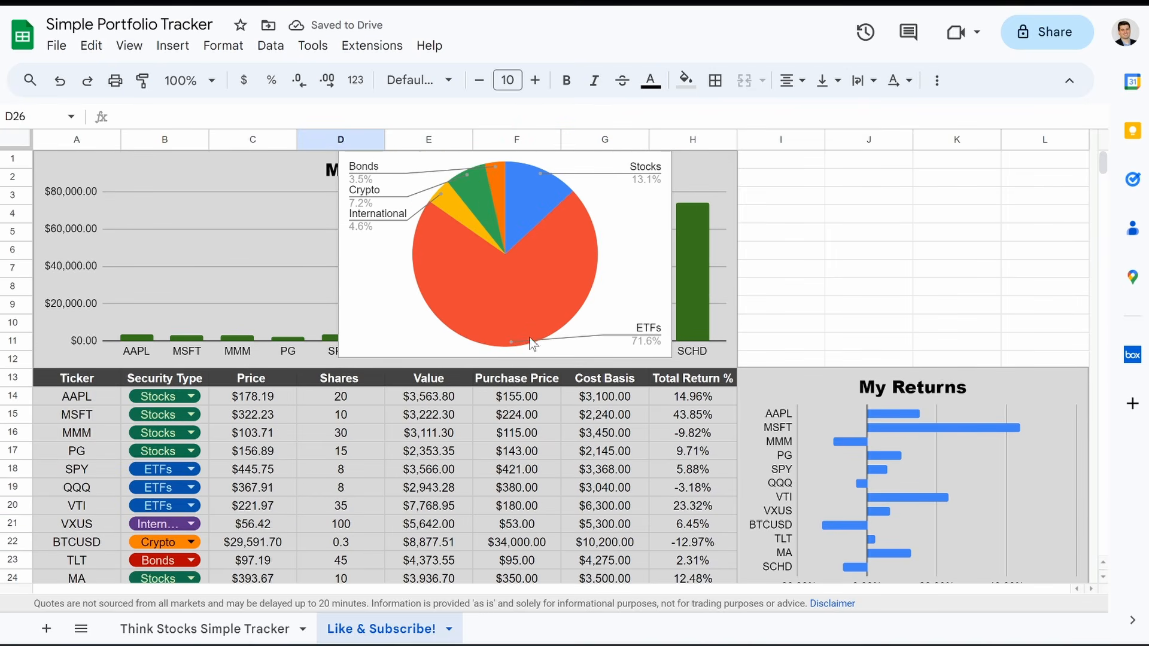
- Restore the SCHD share count in D25 to 10
{"action": "scroll", "coordinate": [516, 354], "scroll_direction": "down", "scroll_amount": 3}
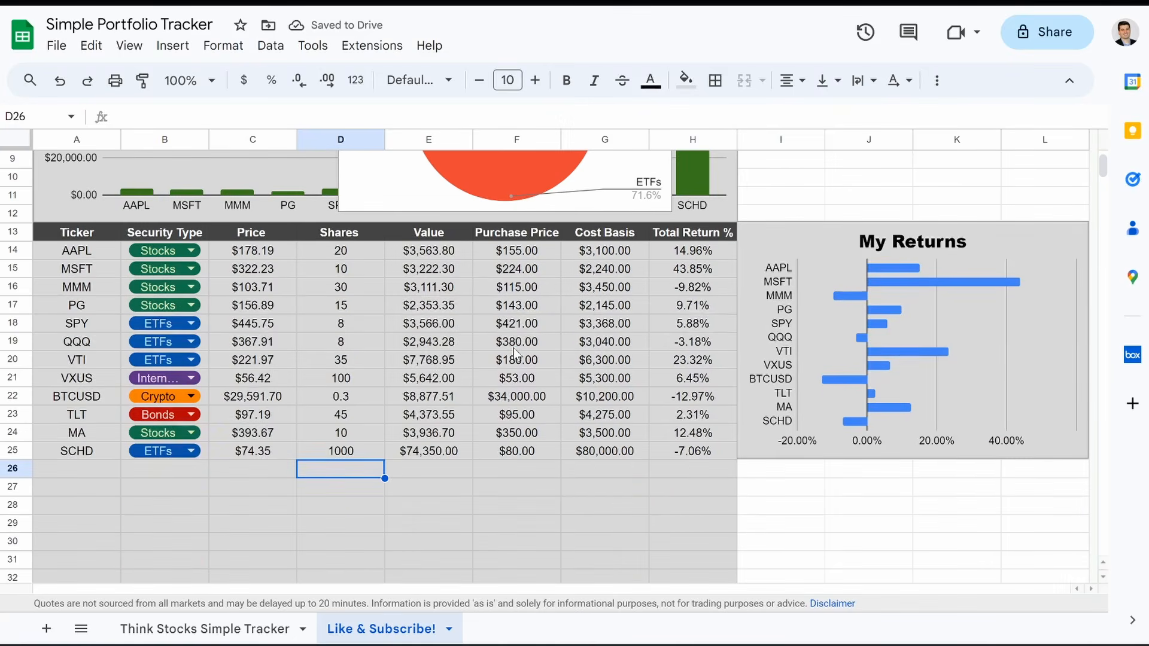
{"action": "left_click", "coordinate": [367, 456]}
{"action": "type", "text": "10"}
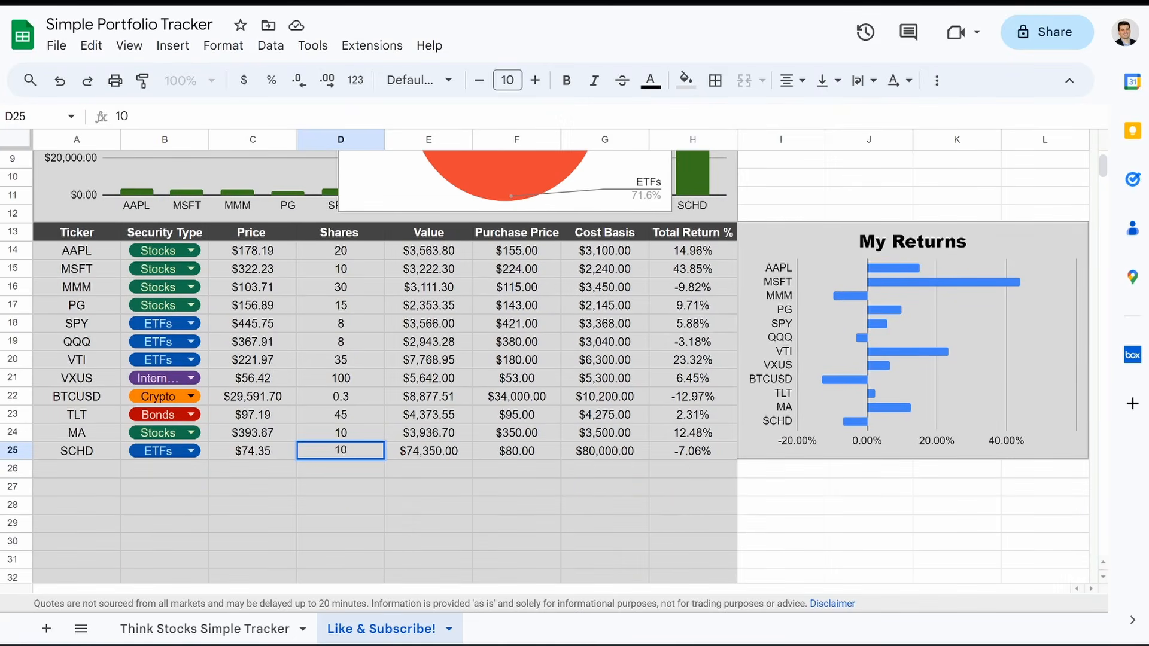
{"action": "key", "text": "Return"}
- Change the security type pie chart to a doughnut chart
{"action": "scroll", "coordinate": [364, 452], "scroll_direction": "up", "scroll_amount": 3}
{"action": "double_click", "coordinate": [483, 238]}
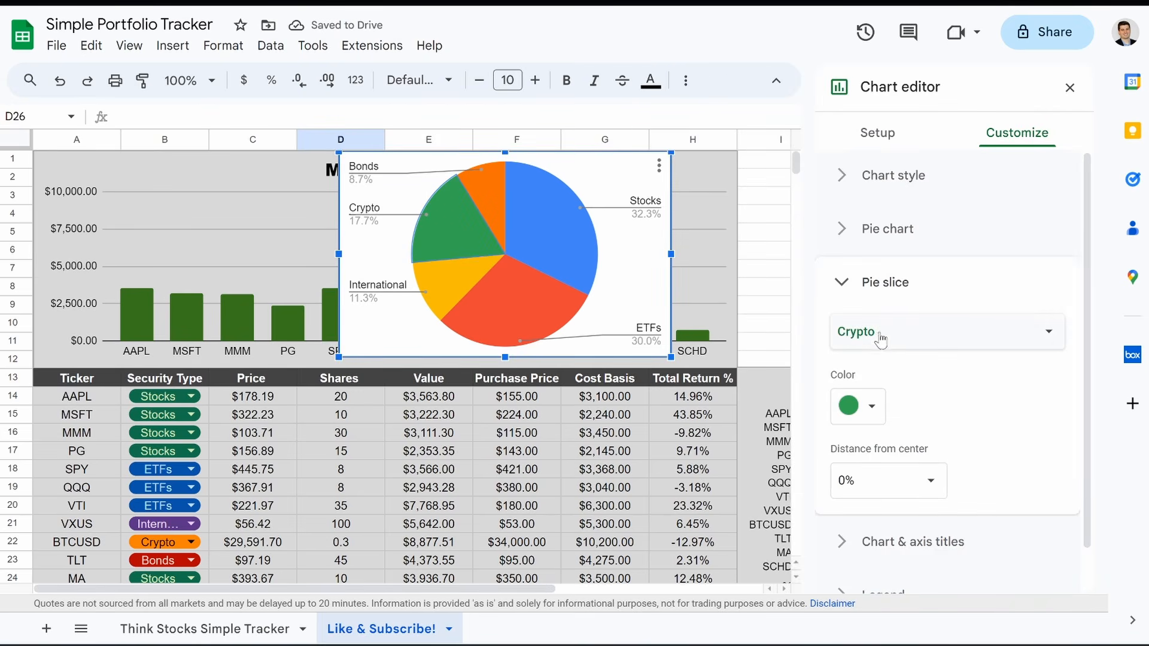
{"action": "left_click", "coordinate": [876, 132]}
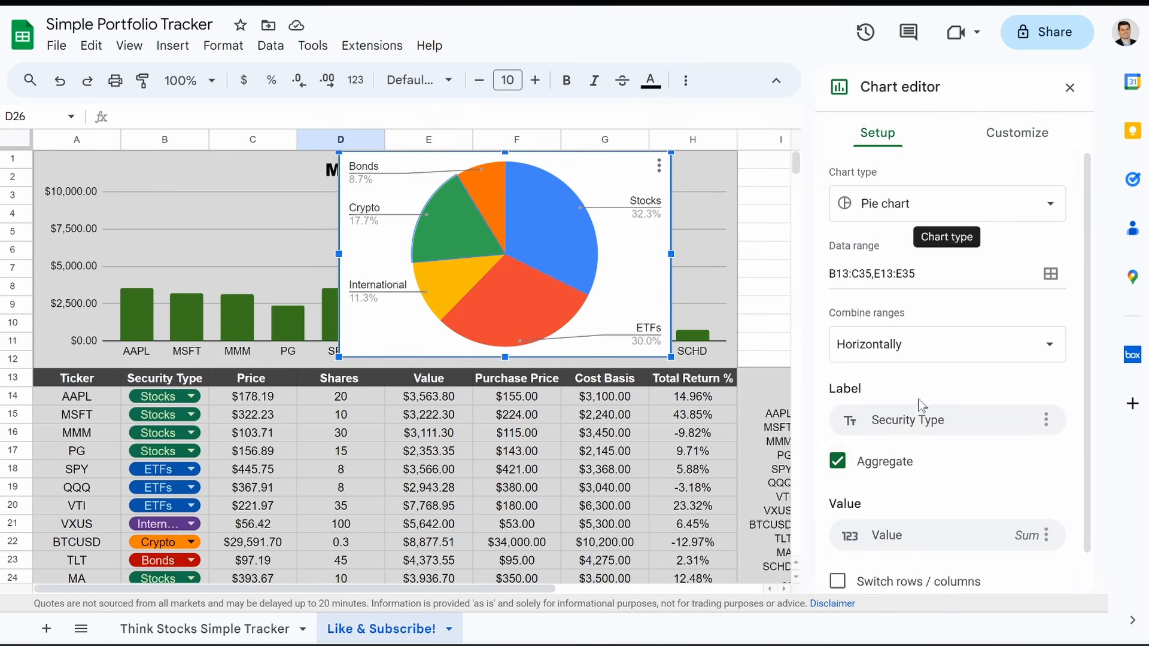
{"action": "left_click", "coordinate": [1002, 136]}
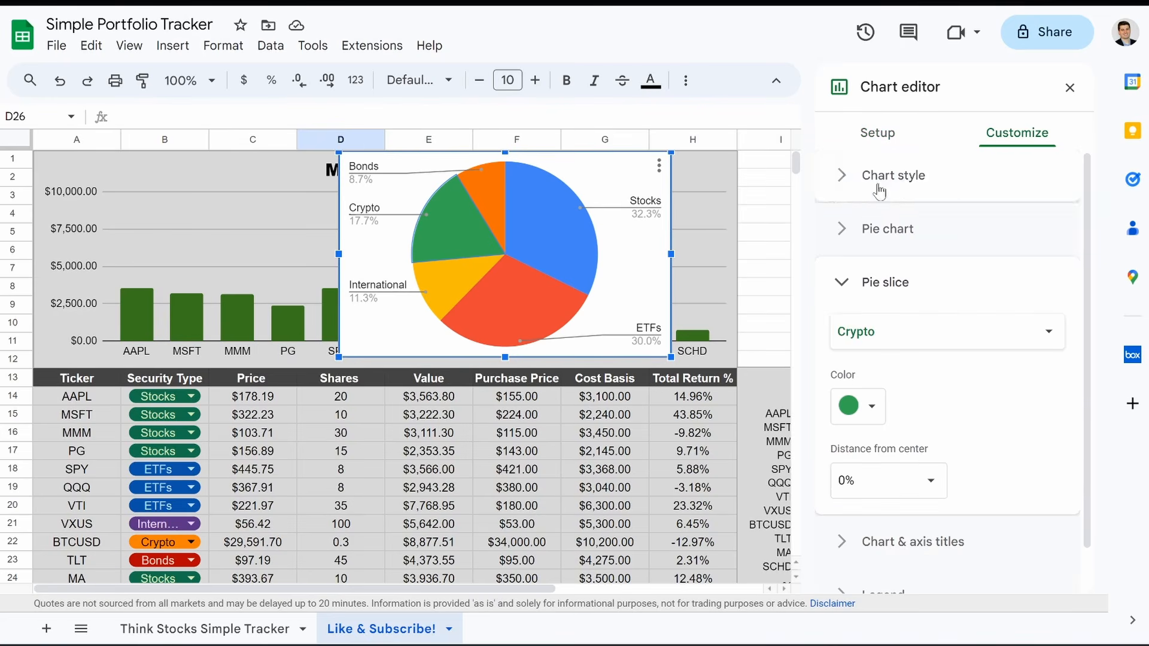
{"action": "left_click", "coordinate": [905, 178]}
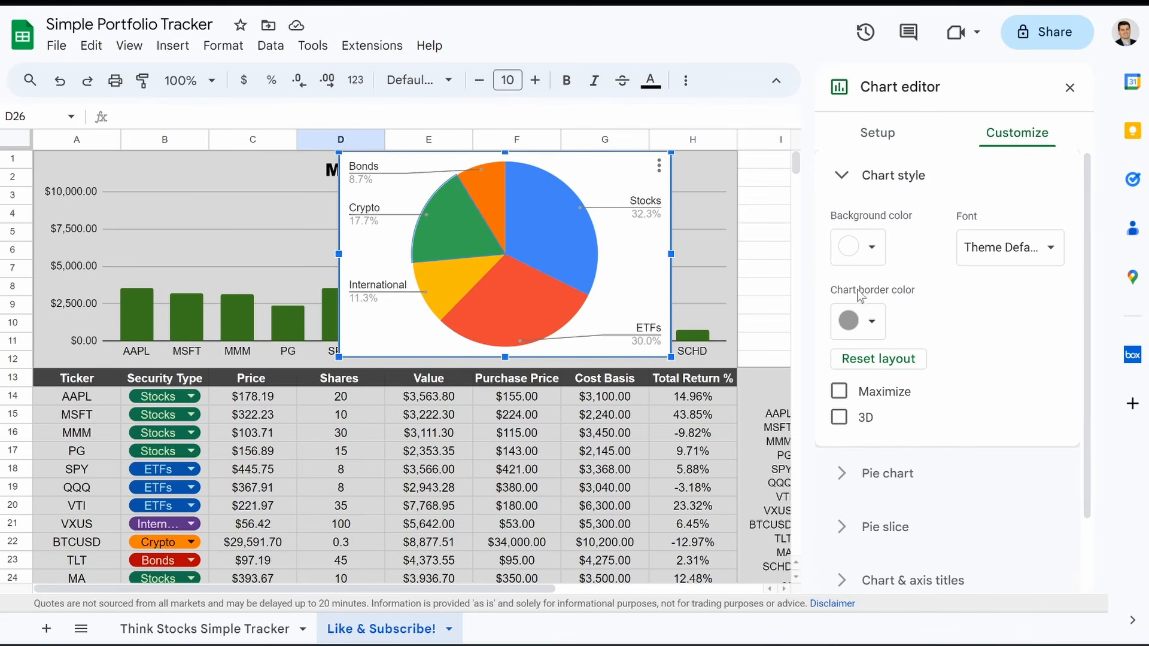
{"action": "left_click", "coordinate": [875, 474]}
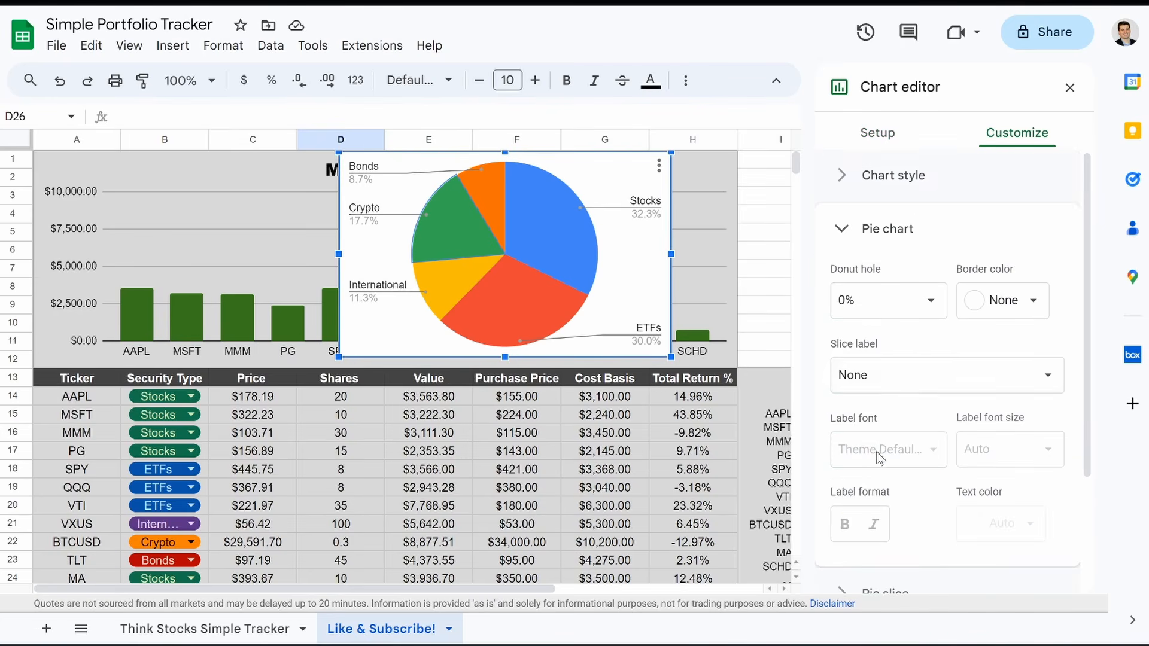
{"action": "left_click", "coordinate": [890, 177]}
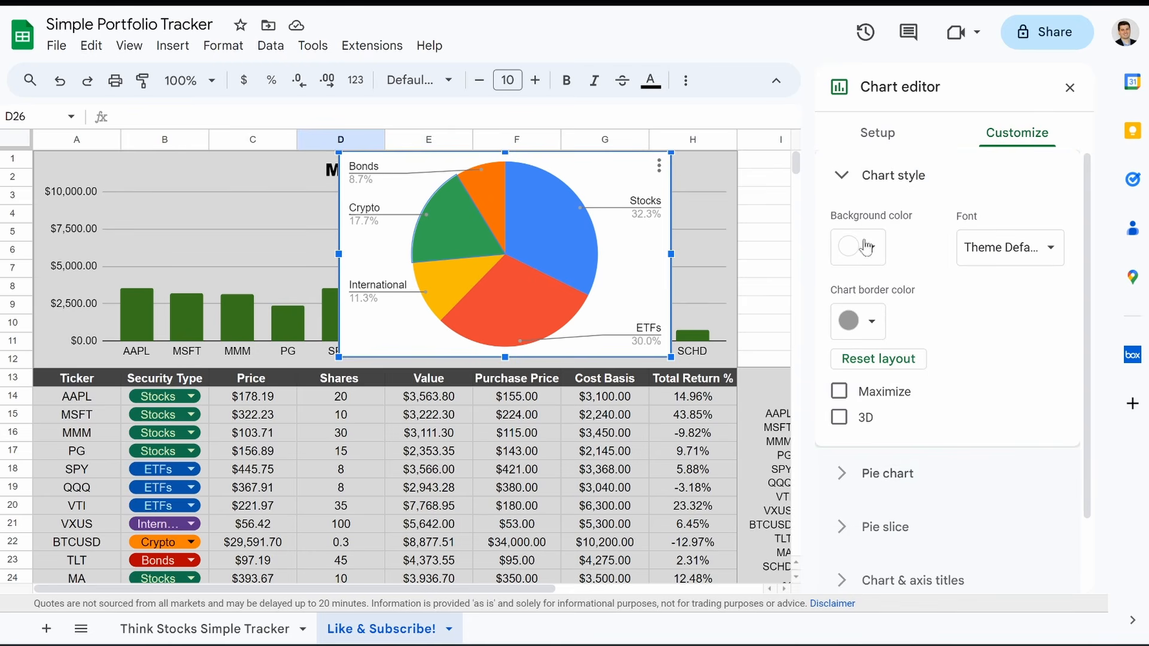
{"action": "left_click", "coordinate": [878, 133]}
{"action": "left_click", "coordinate": [907, 202]}
{"action": "scroll", "coordinate": [925, 360], "scroll_direction": "down", "scroll_amount": 6}
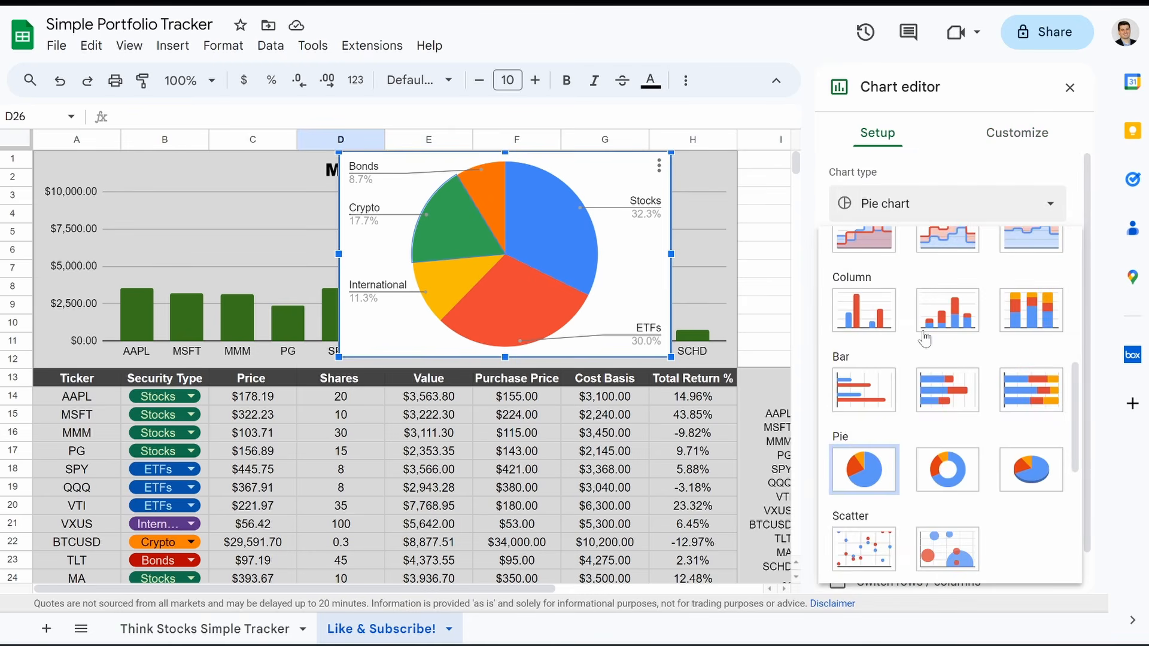
{"action": "left_click", "coordinate": [944, 470]}
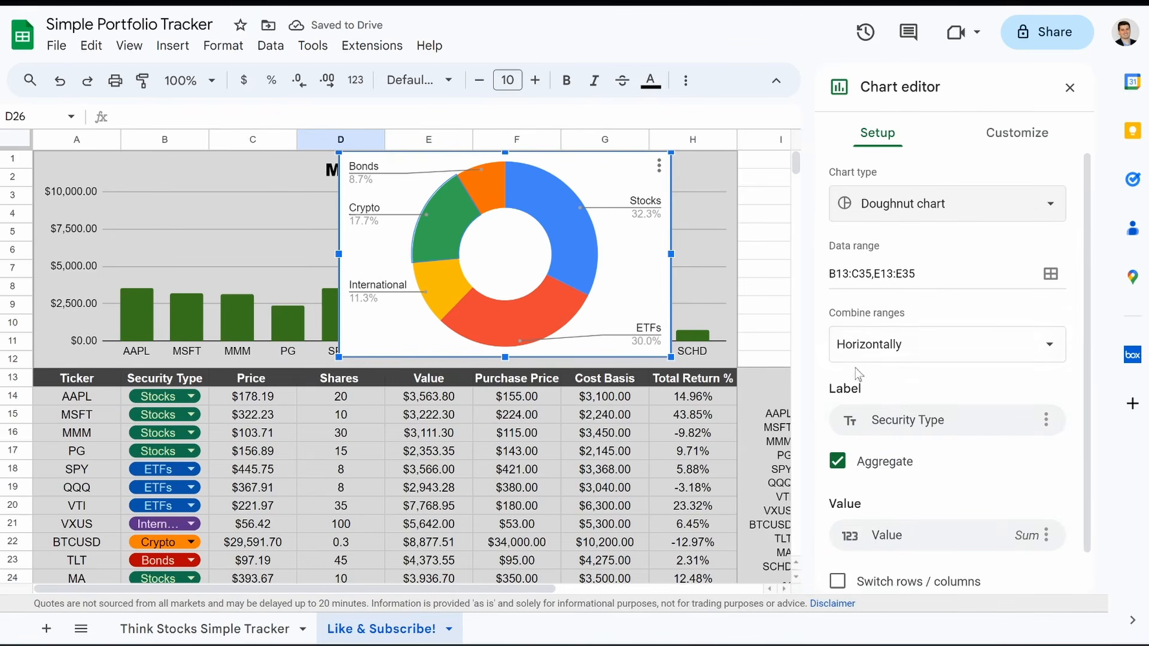
- Set the doughnut chart's donut hole to 75%
{"action": "scroll", "coordinate": [954, 422], "scroll_direction": "down", "scroll_amount": 1}
{"action": "scroll", "coordinate": [954, 421], "scroll_direction": "up", "scroll_amount": 1}
{"action": "left_click", "coordinate": [1025, 138]}
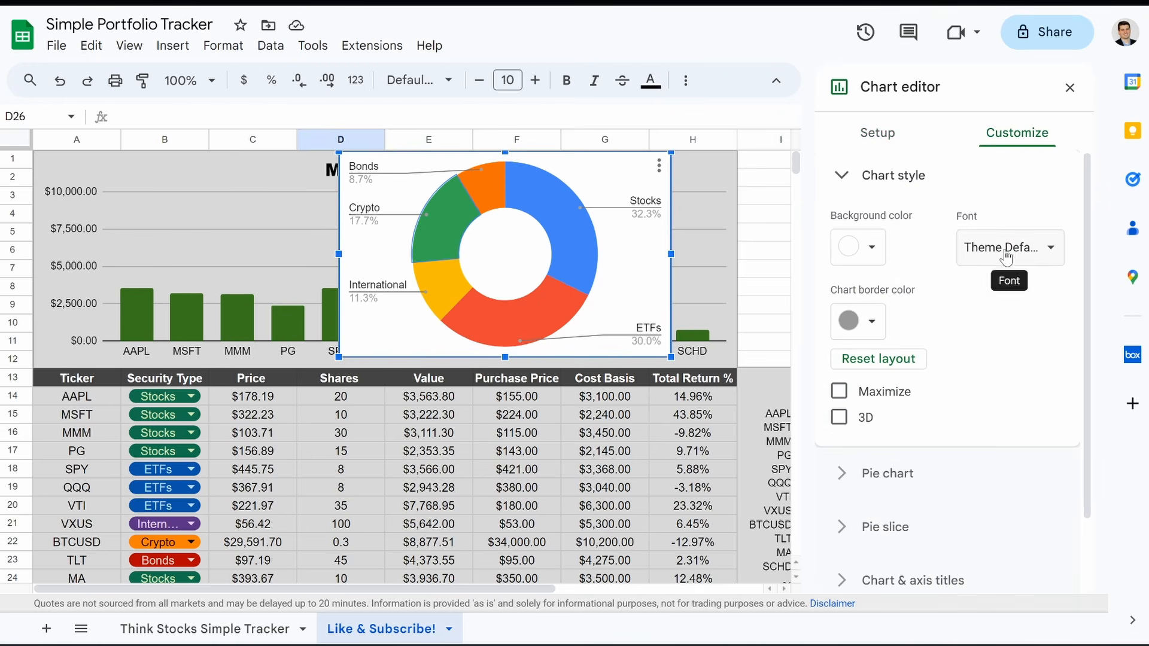
{"action": "scroll", "coordinate": [927, 389], "scroll_direction": "down", "scroll_amount": 2}
{"action": "left_click", "coordinate": [895, 396]}
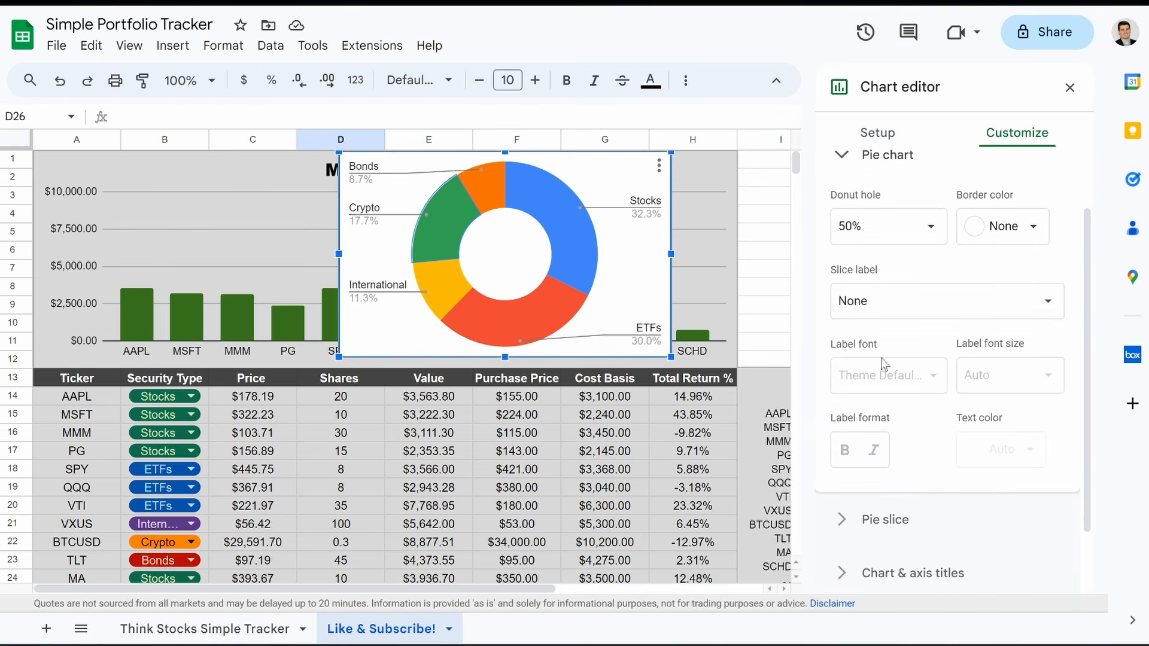
{"action": "left_click", "coordinate": [863, 240]}
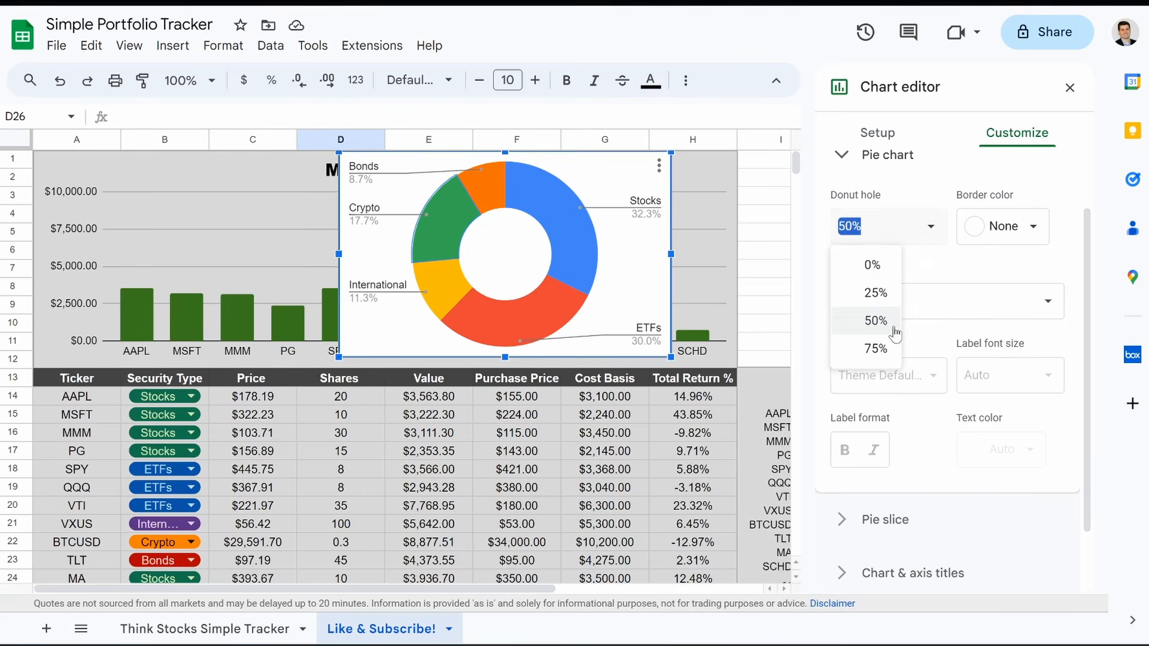
{"action": "left_click", "coordinate": [870, 346]}
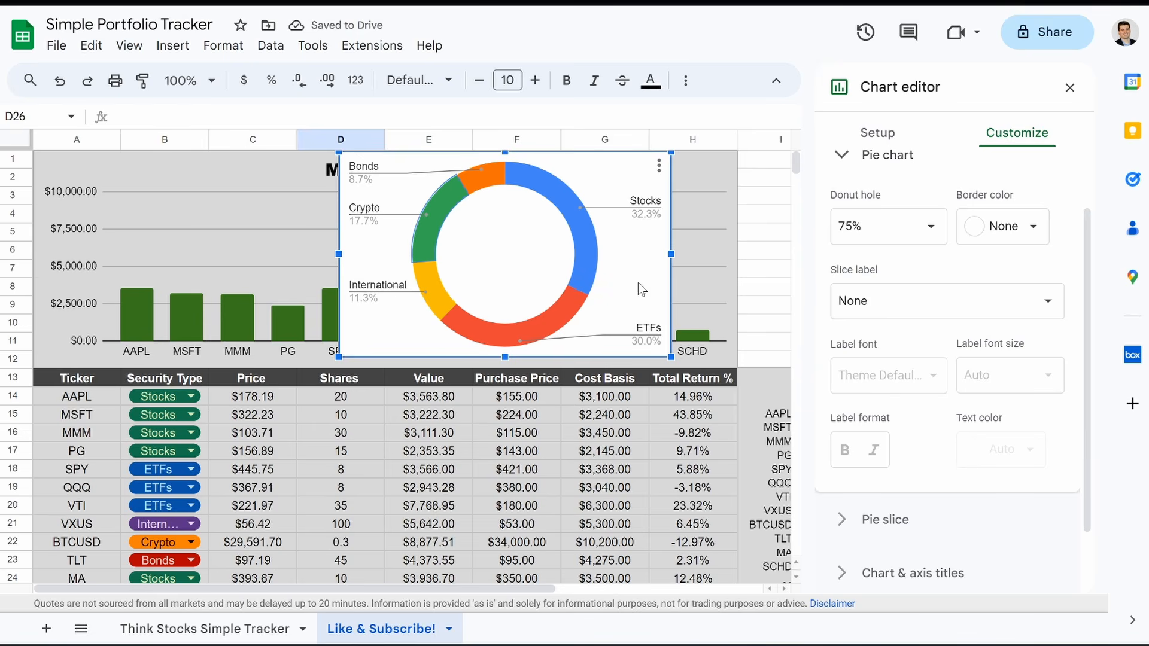
- Try a light gray border color on the doughnut slices, and set it back to None
{"action": "left_click", "coordinate": [997, 233]}
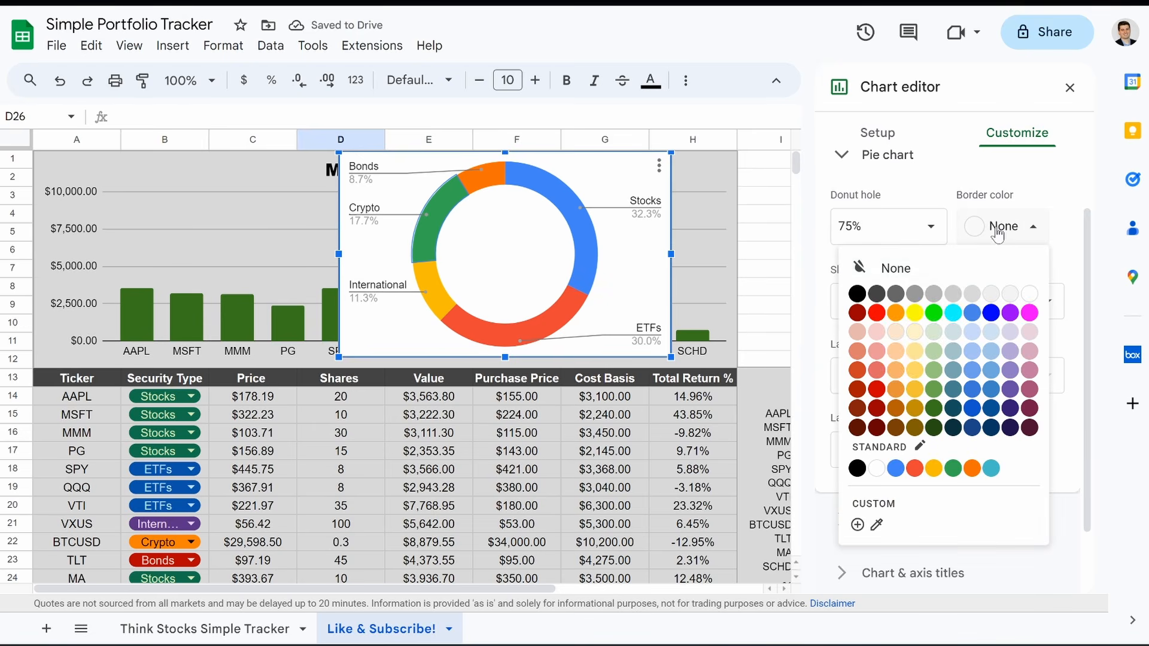
{"action": "left_click", "coordinate": [968, 300]}
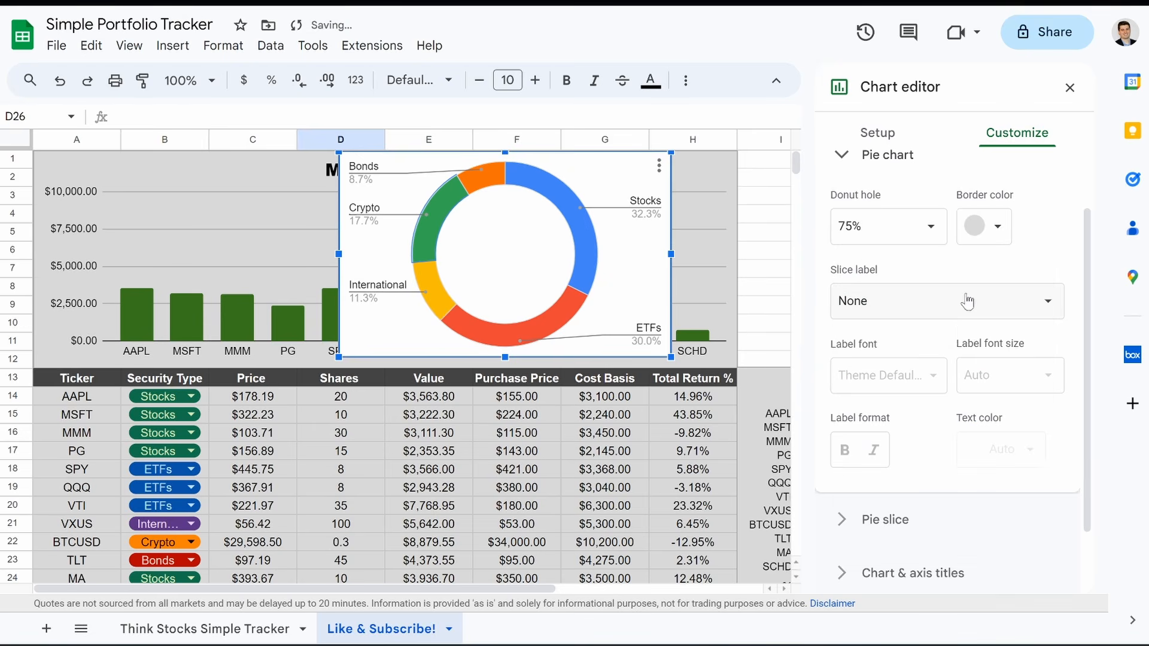
{"action": "left_click", "coordinate": [995, 235]}
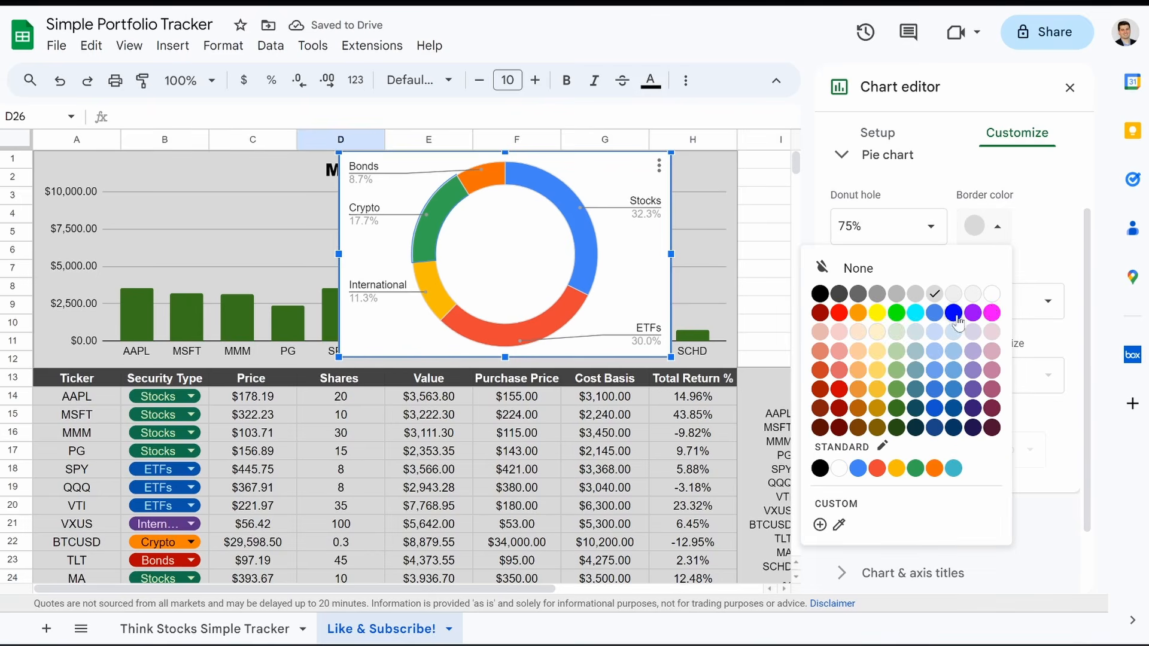
{"action": "left_click", "coordinate": [952, 277]}
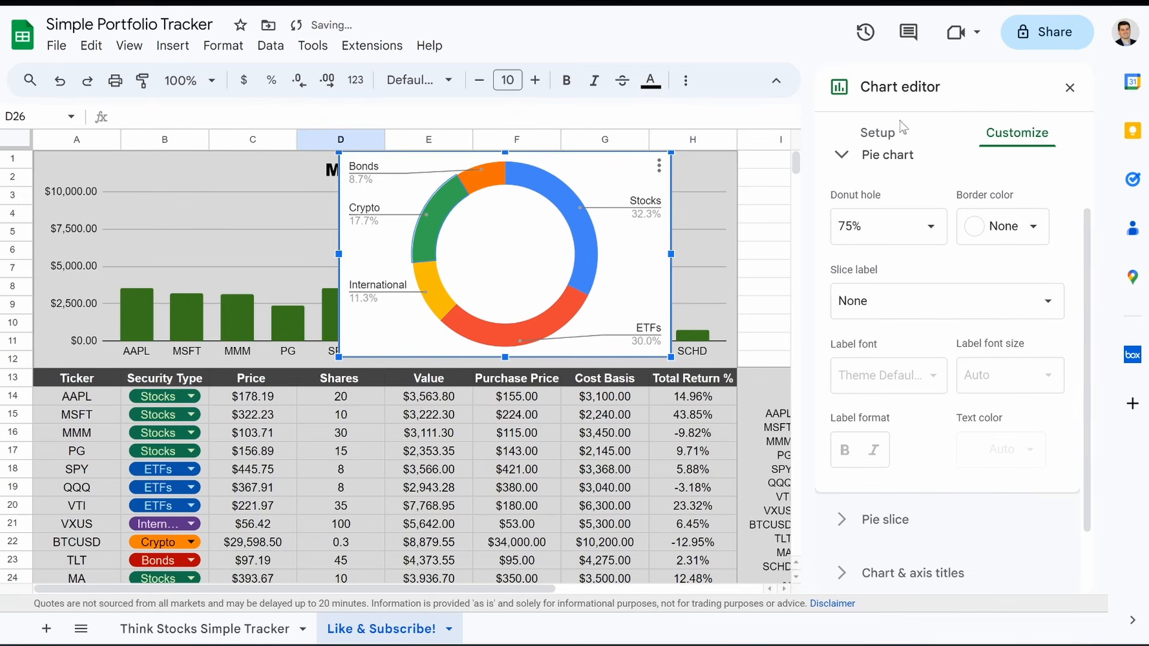
{"action": "left_click", "coordinate": [845, 157]}
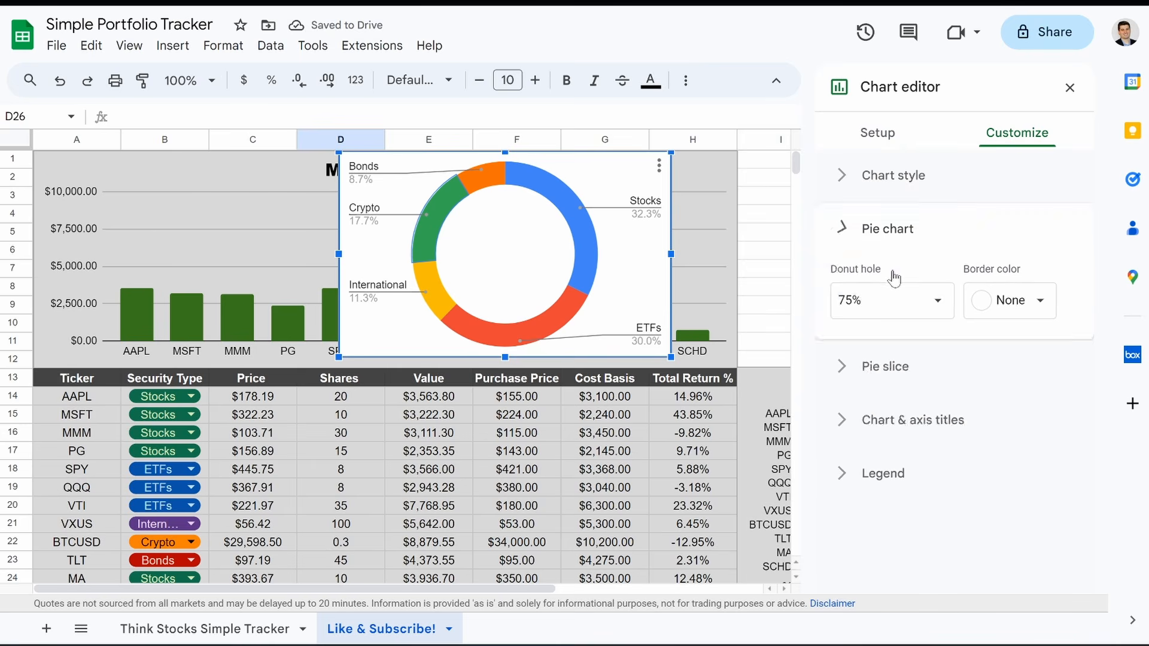
- Set the doughnut chart's background color to light gray to match the My Positions chart
{"action": "left_click", "coordinate": [904, 176]}
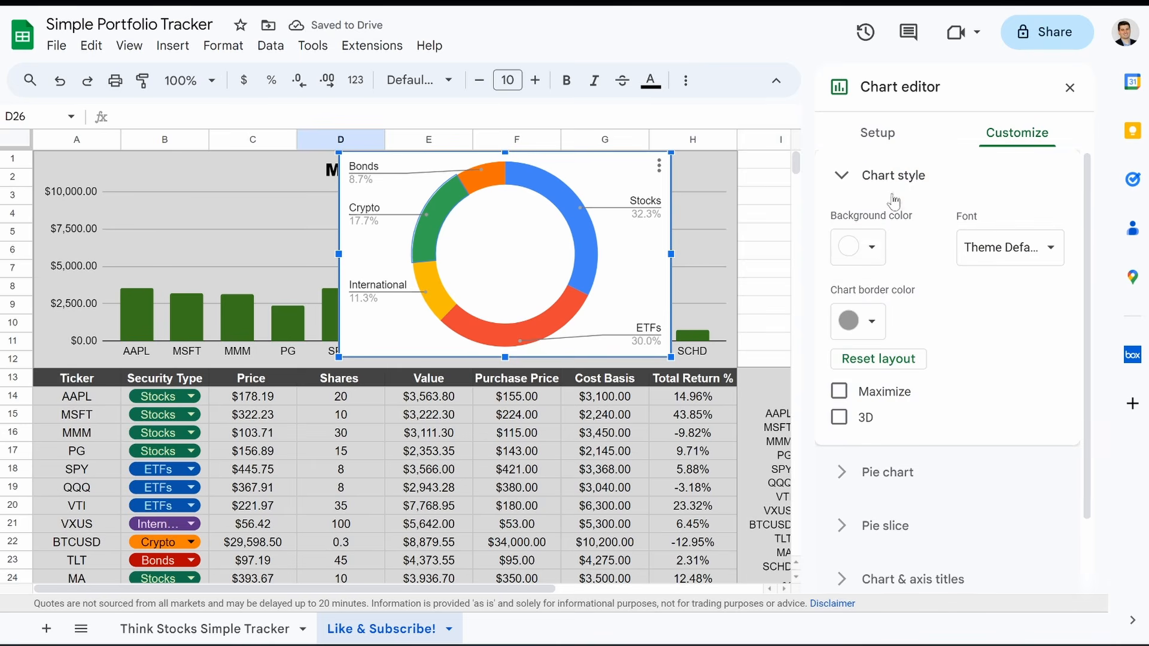
{"action": "left_click", "coordinate": [866, 249]}
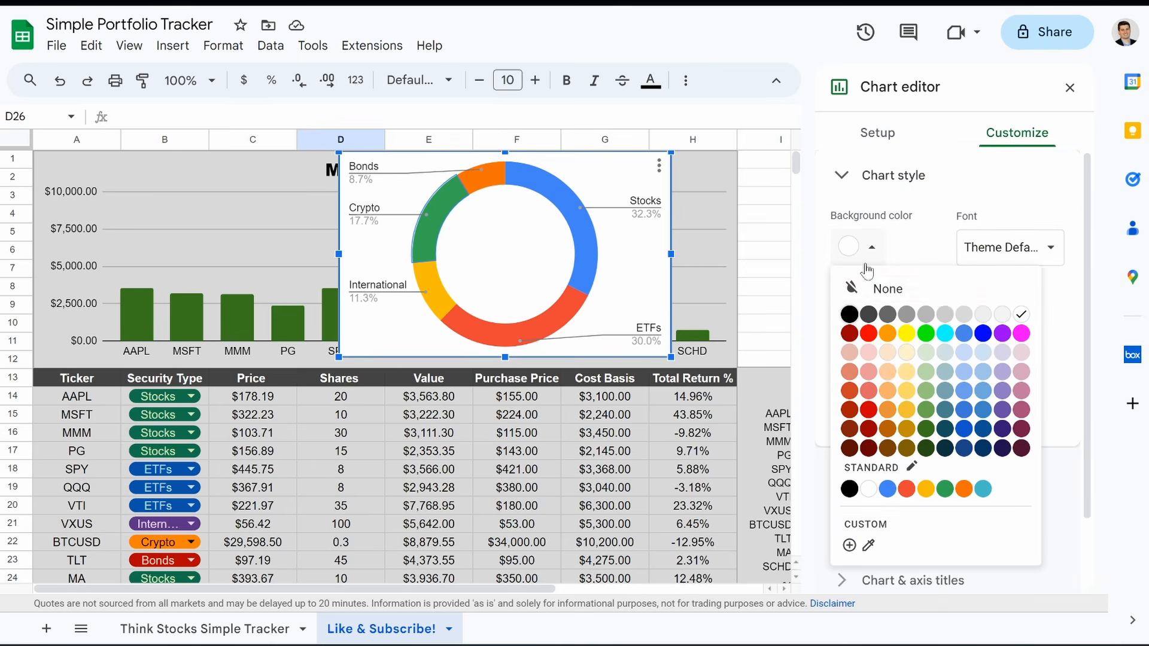
{"action": "left_click", "coordinate": [950, 318]}
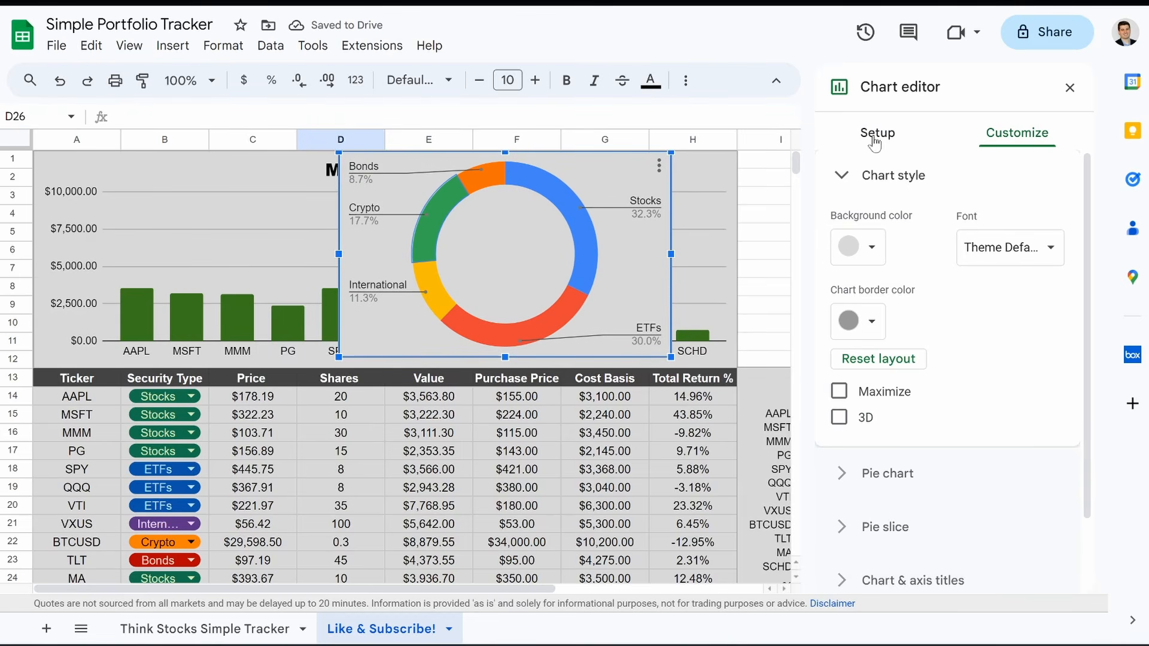
- Title the doughnut chart "Portfolio Breakdown", like the one on the Think Stocks Simple Tracker sheet
{"action": "left_click", "coordinate": [253, 629]}
{"action": "scroll", "coordinate": [621, 277], "scroll_direction": "up", "scroll_amount": 3}
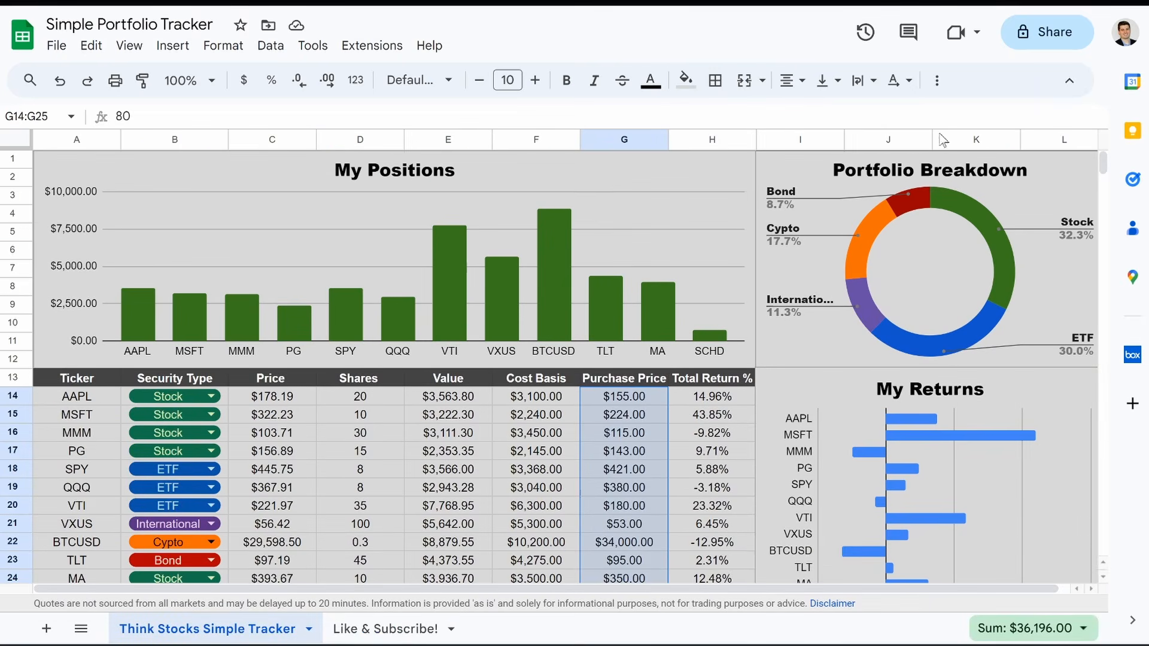
{"action": "left_click", "coordinate": [392, 639]}
{"action": "double_click", "coordinate": [539, 255]}
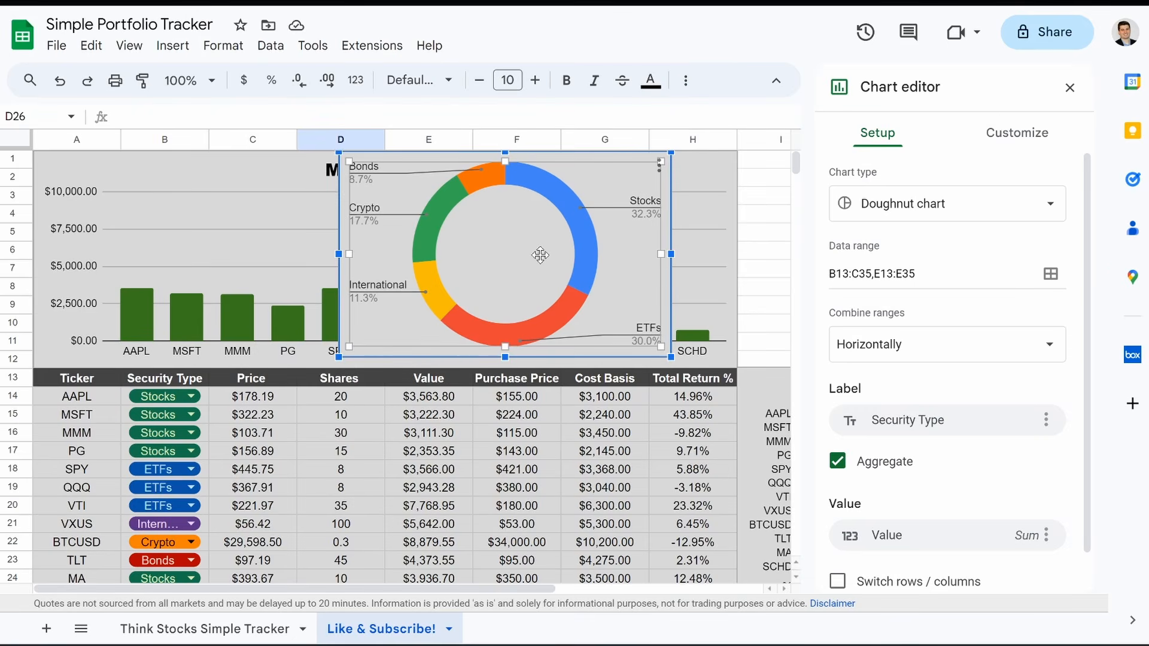
{"action": "left_click", "coordinate": [1011, 129]}
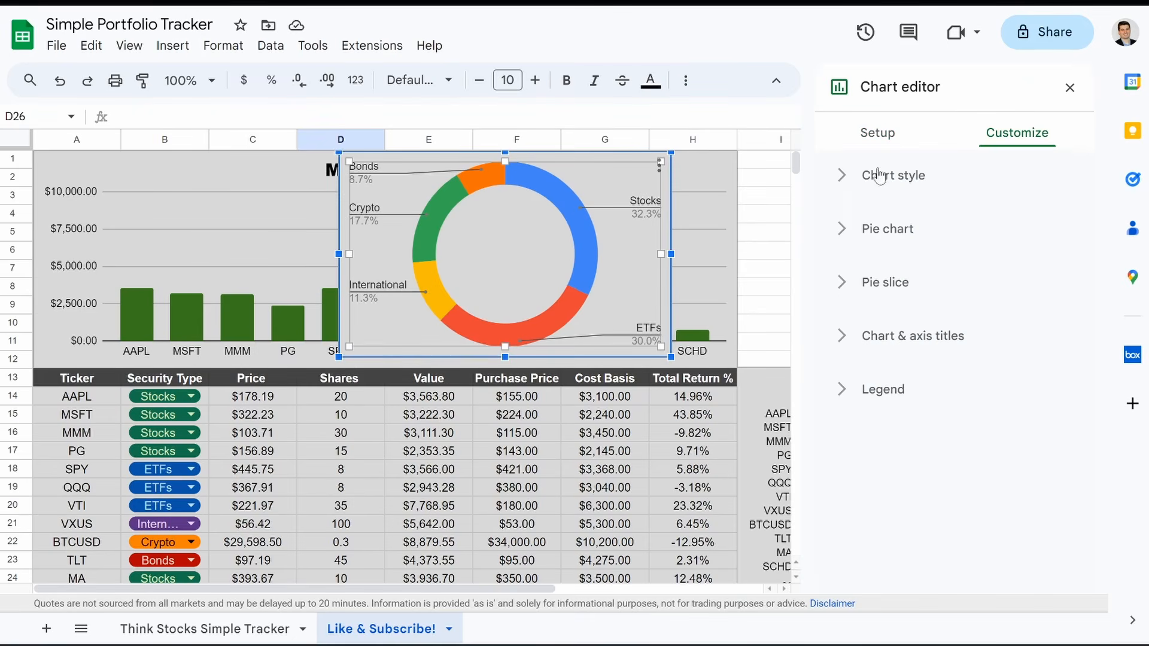
{"action": "left_click", "coordinate": [863, 180]}
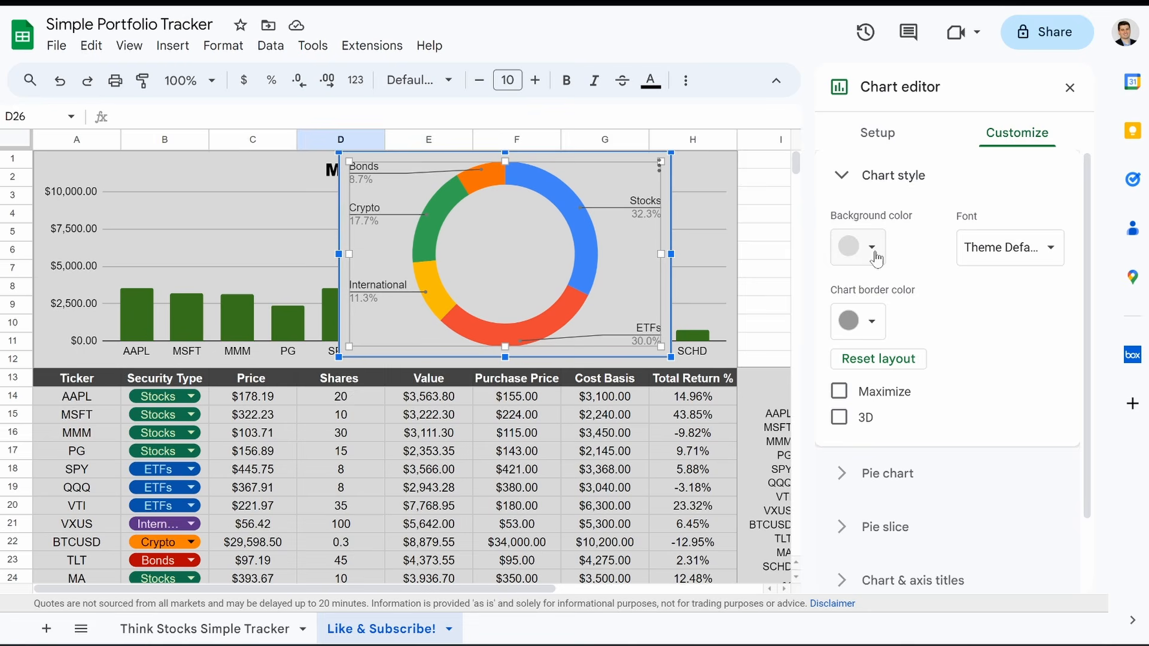
{"action": "left_click", "coordinate": [854, 183]}
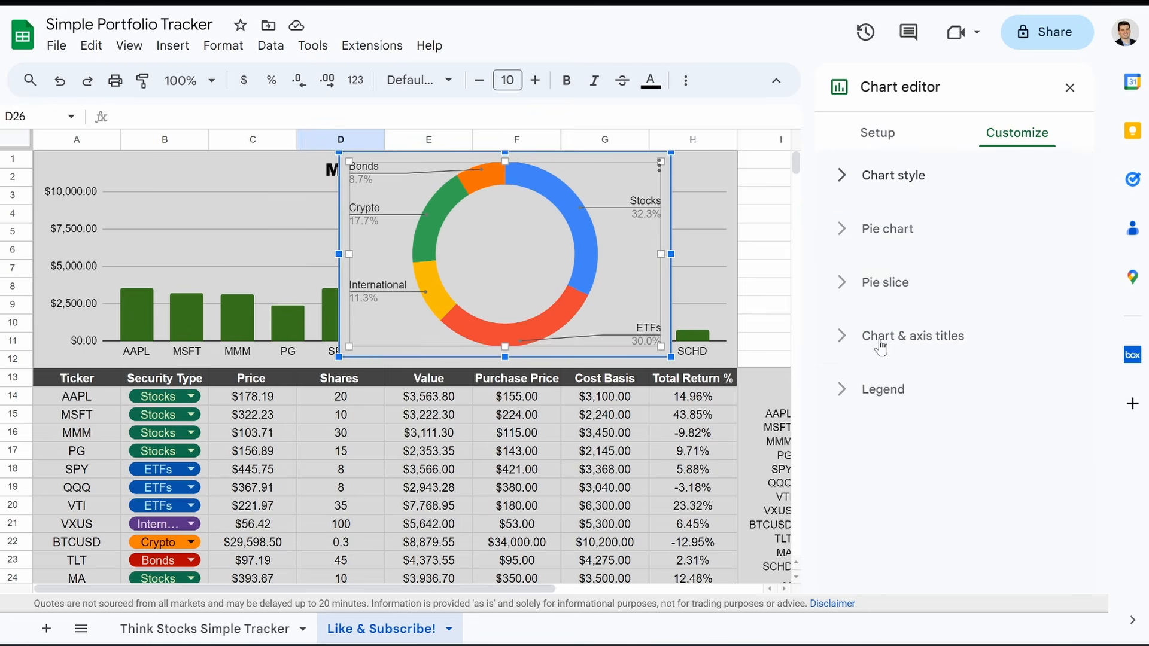
{"action": "left_click", "coordinate": [883, 343]}
{"action": "left_click", "coordinate": [945, 470]}
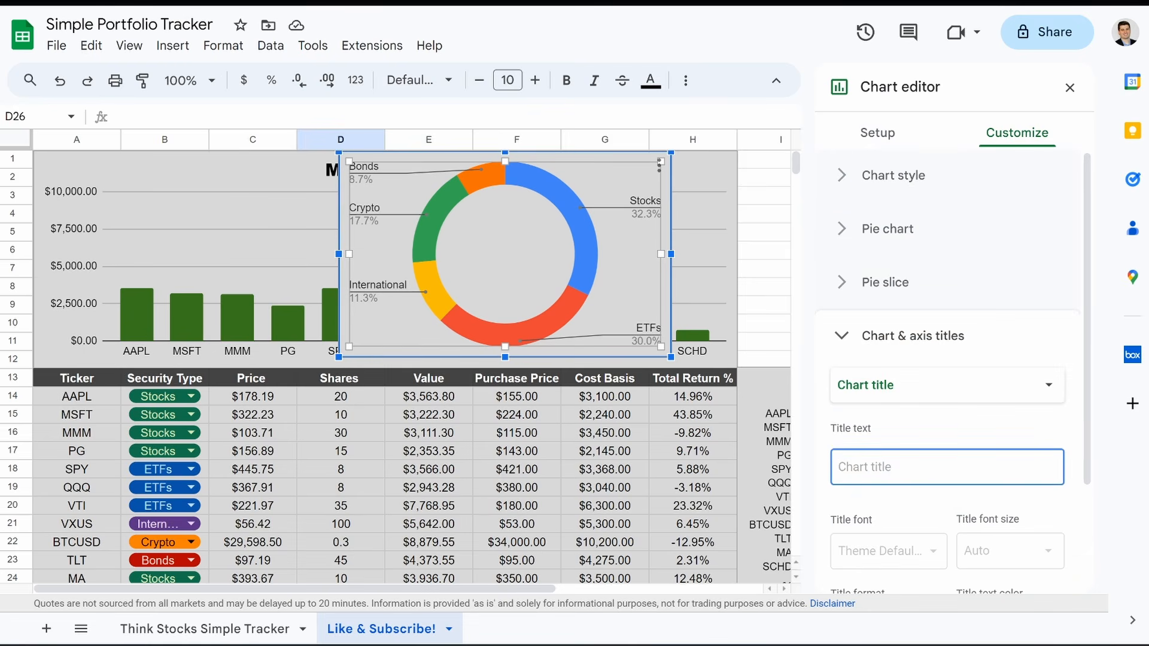
{"action": "type", "text": "Portfolio Breakdown"}
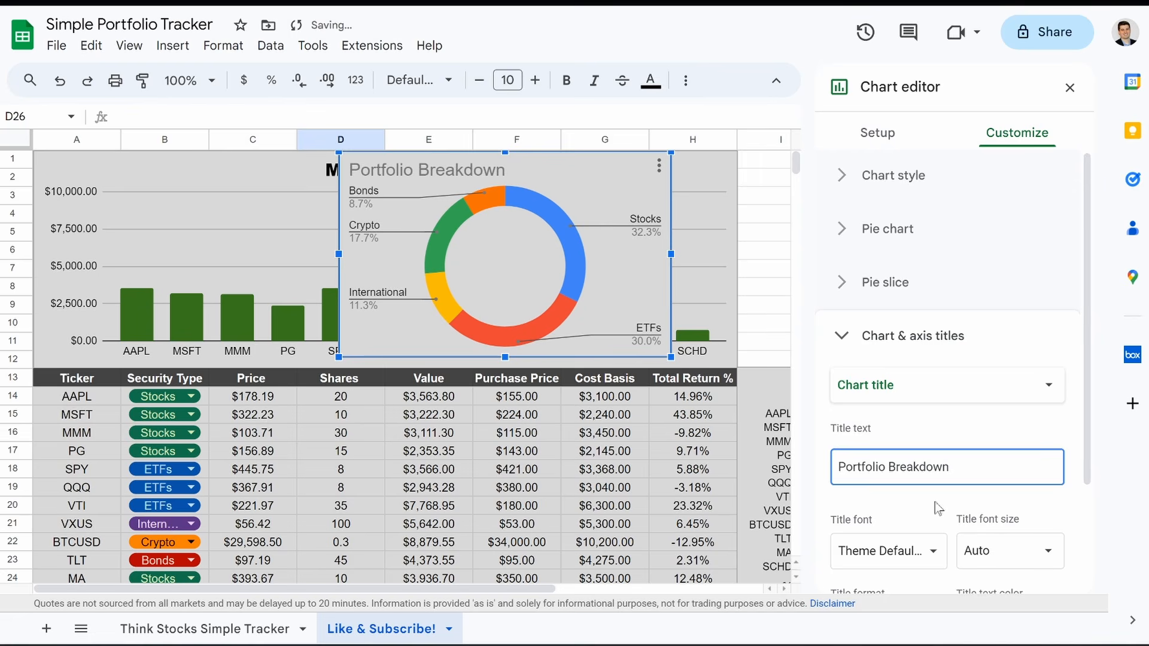
- Format the Portfolio Breakdown title with the Wide font, black text and center alignment
{"action": "scroll", "coordinate": [930, 495], "scroll_direction": "down", "scroll_amount": 1}
{"action": "left_click", "coordinate": [867, 482]}
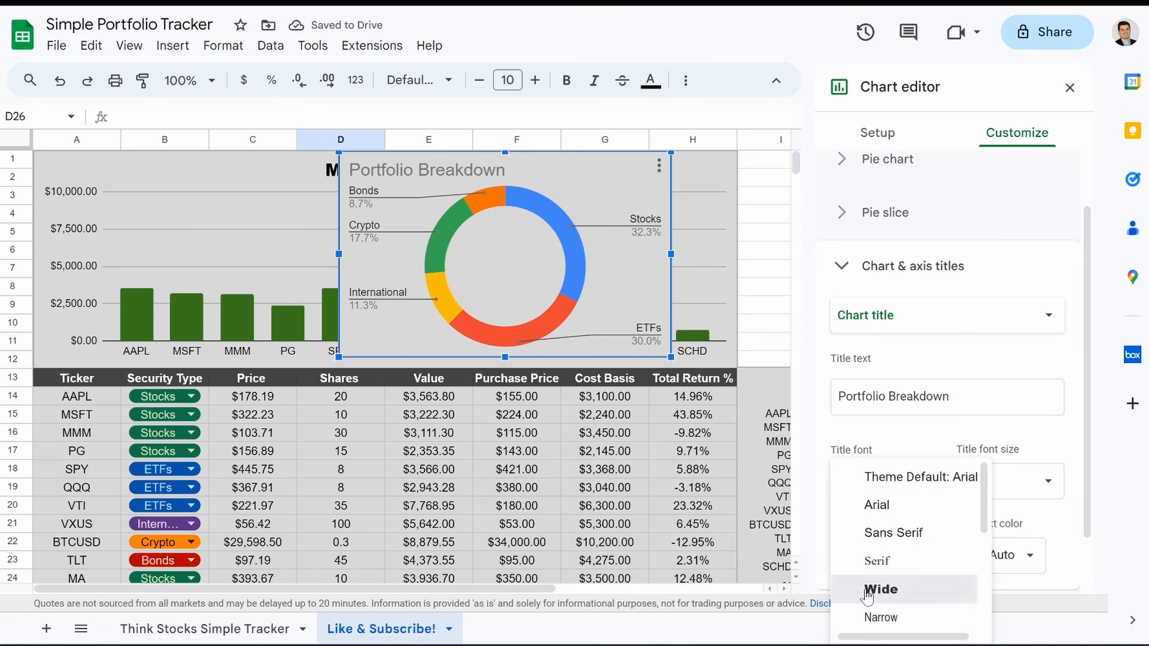
{"action": "left_click", "coordinate": [848, 588]}
{"action": "left_click", "coordinate": [1001, 555]}
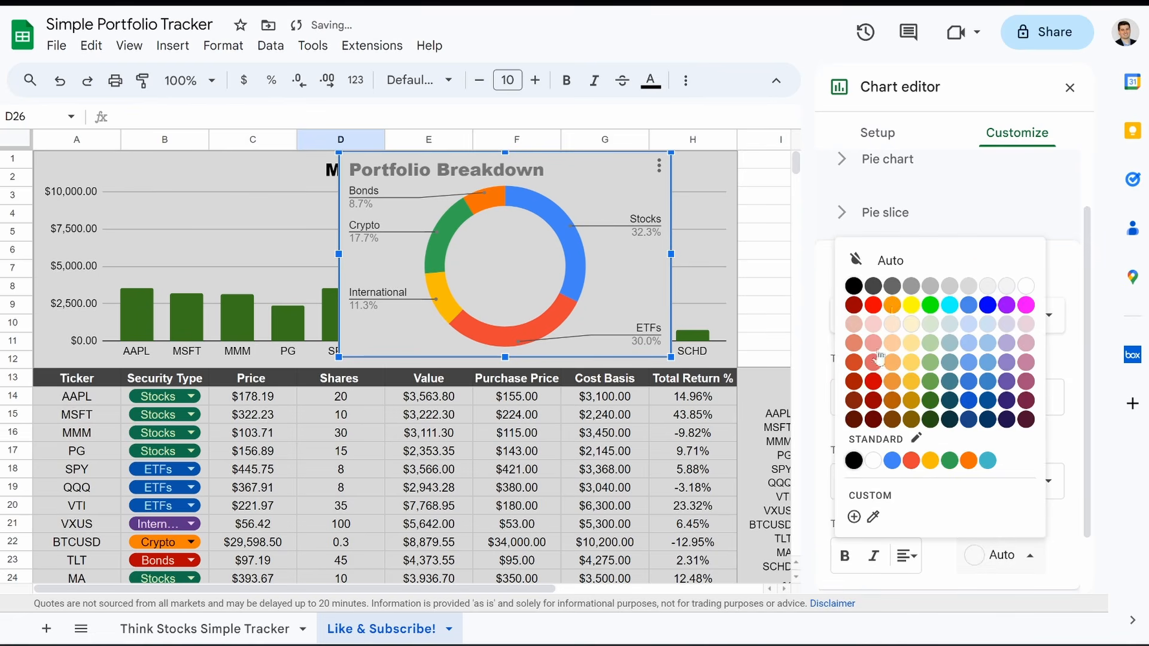
{"action": "left_click", "coordinate": [866, 283]}
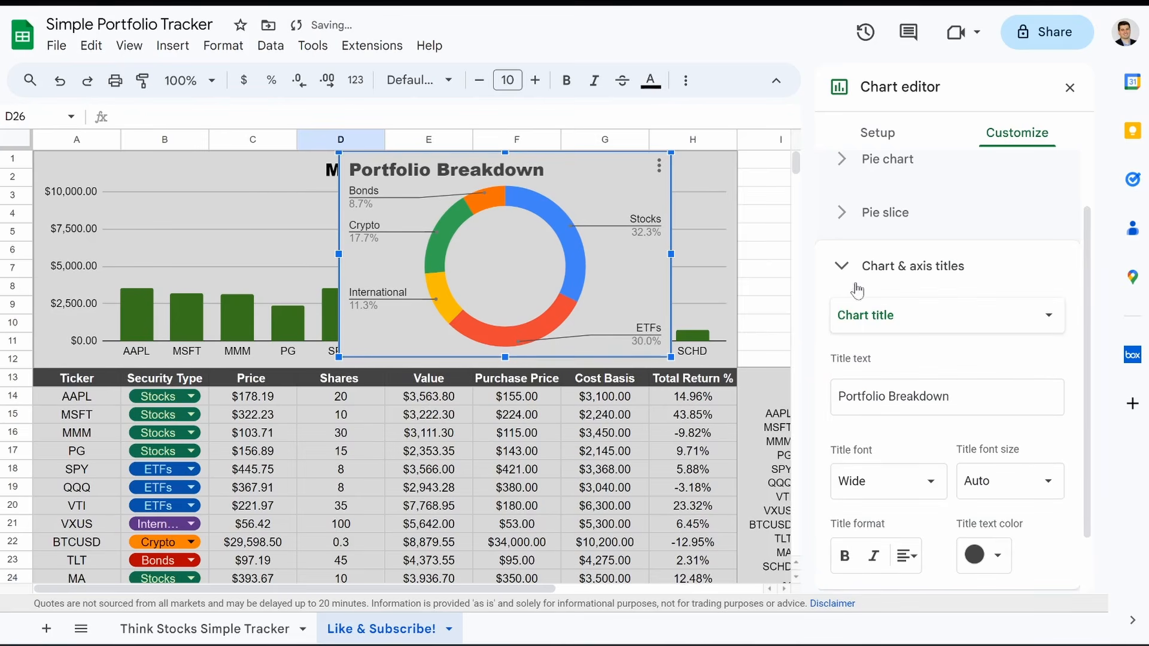
{"action": "left_click", "coordinate": [984, 555]}
{"action": "left_click", "coordinate": [820, 287]}
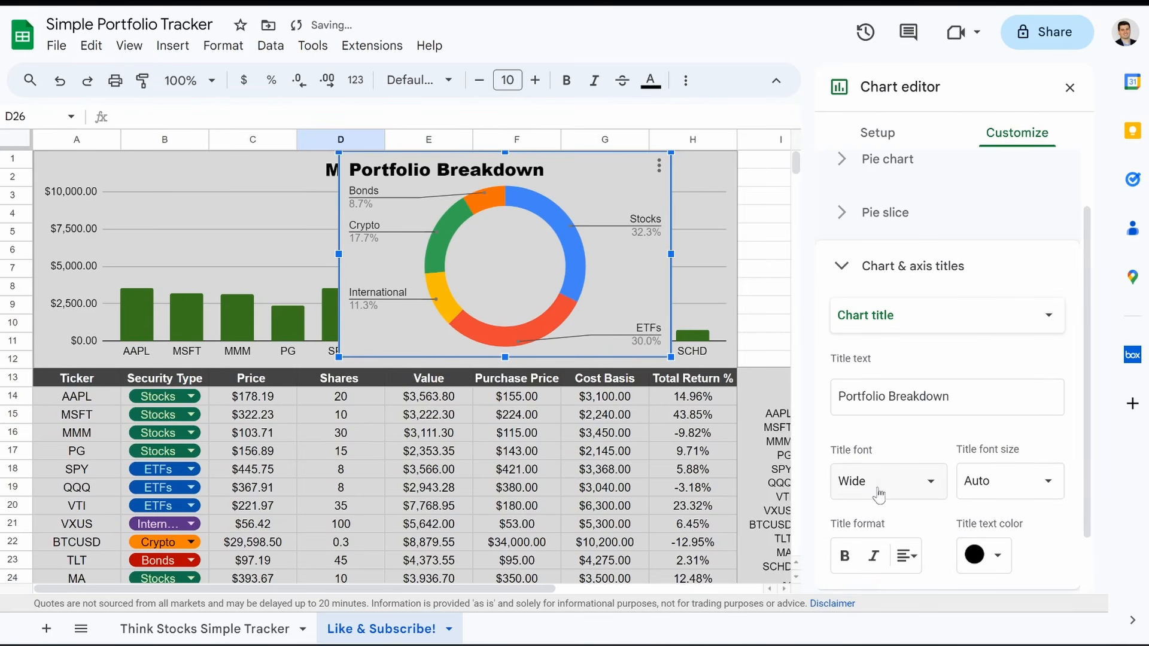
{"action": "left_click", "coordinate": [907, 556]}
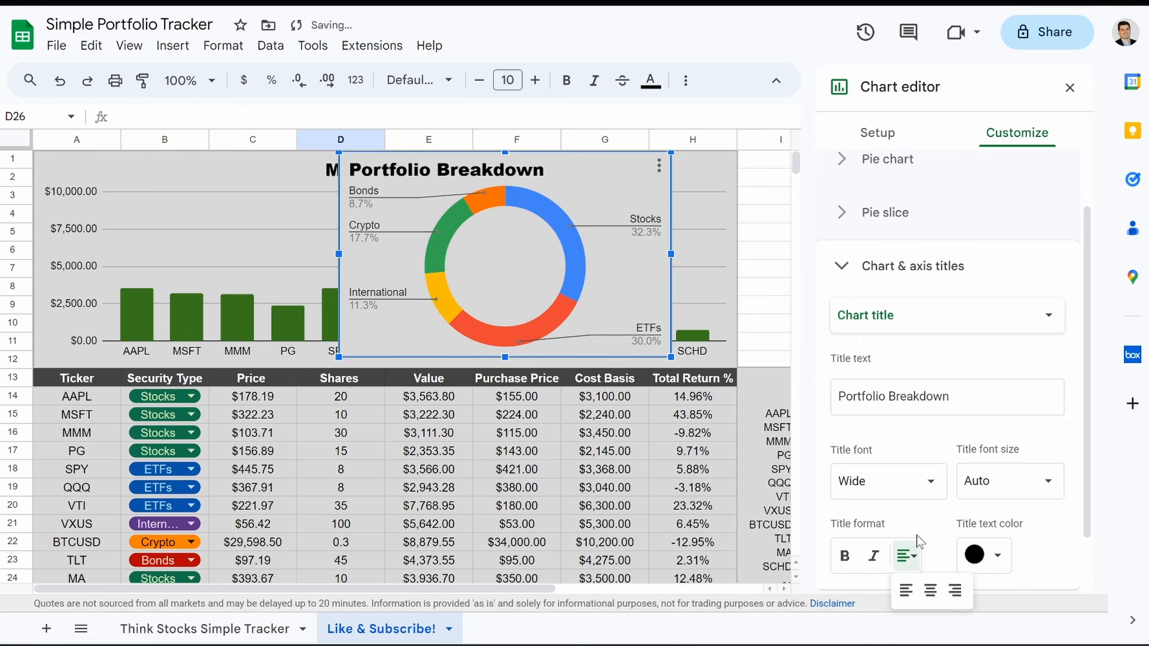
{"action": "left_click", "coordinate": [927, 590]}
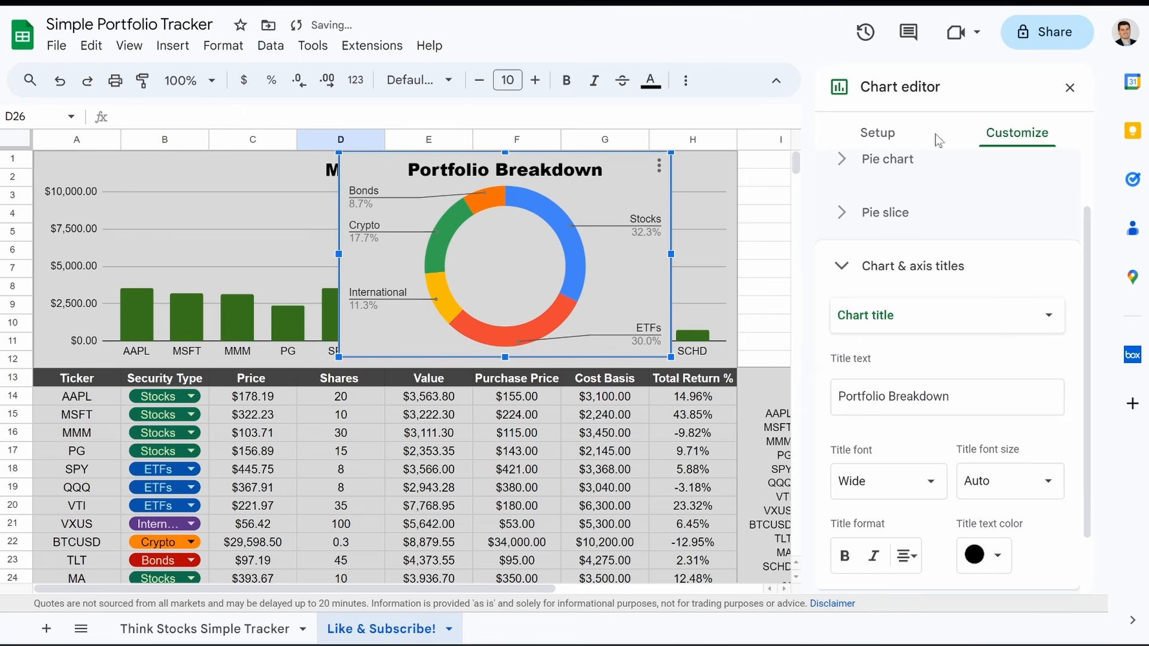
- Color the Stocks slice of the doughnut chart dark green, like the My Positions columns
{"action": "left_click", "coordinate": [568, 238]}
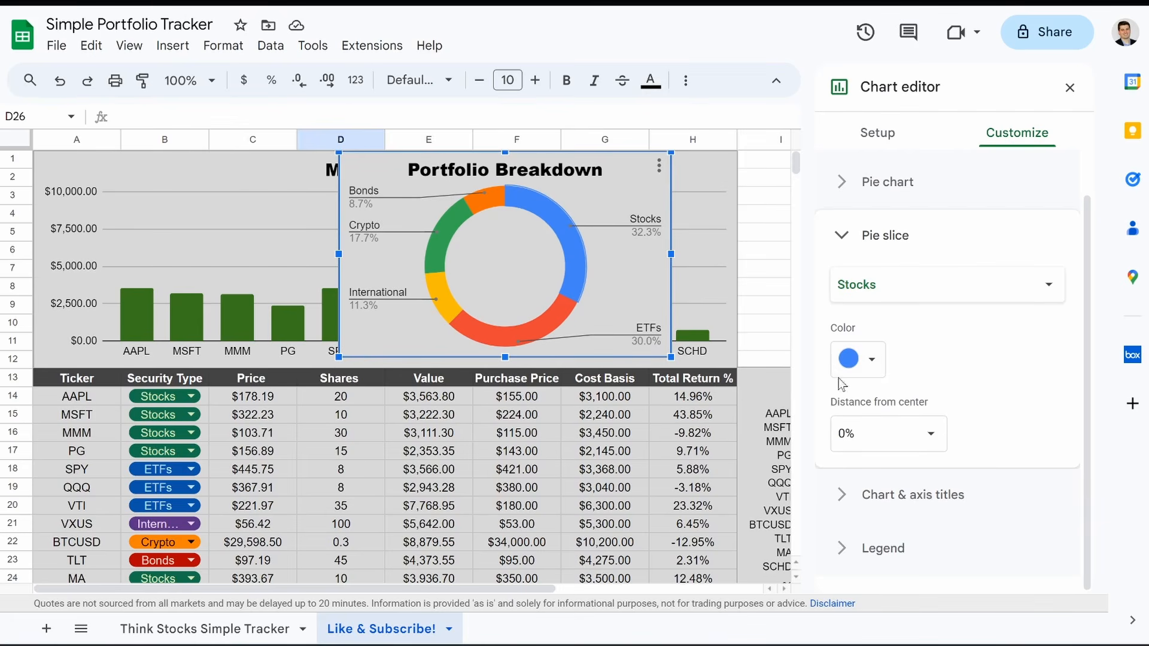
{"action": "left_click", "coordinate": [871, 360]}
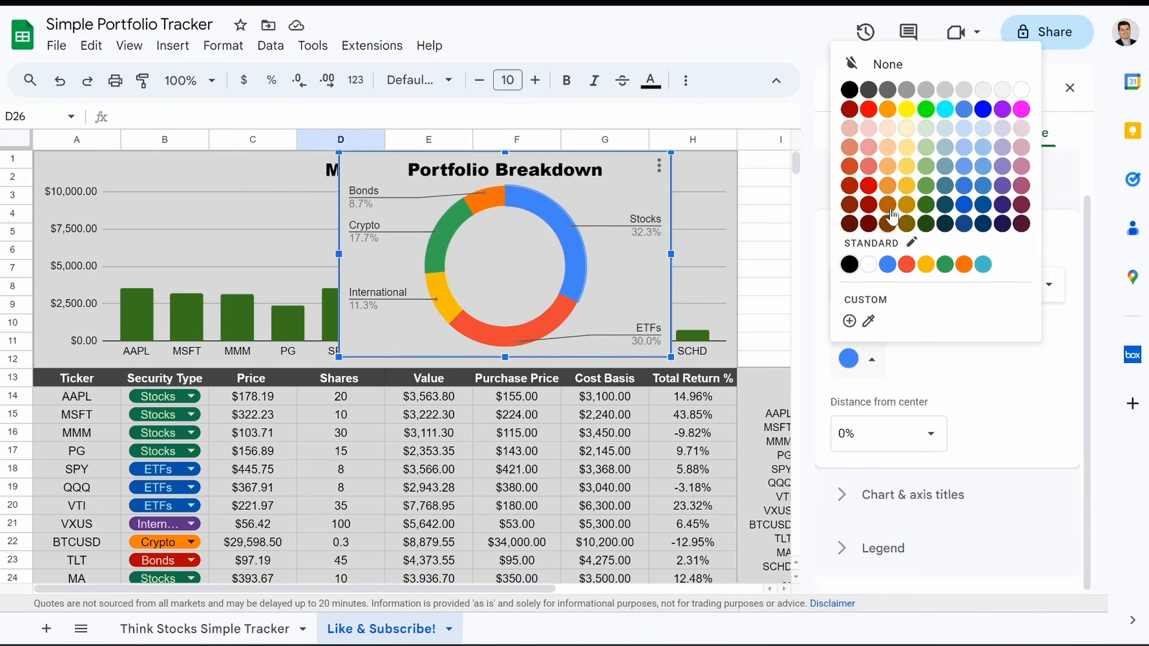
{"action": "left_click", "coordinate": [925, 225]}
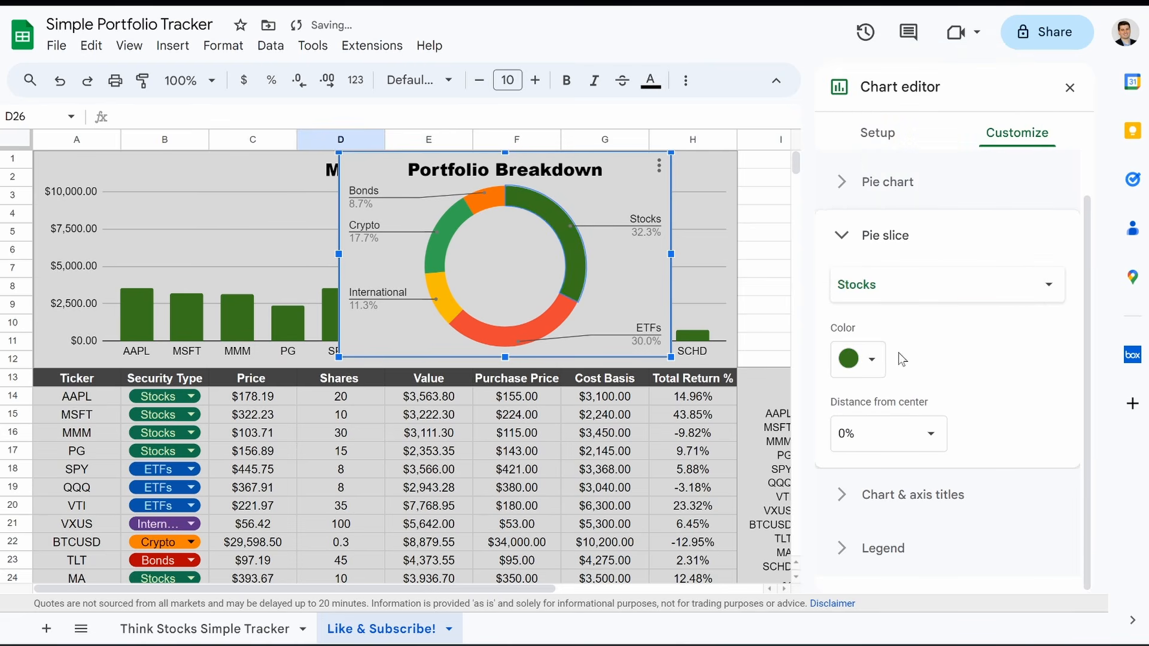
- Color the ETFs slice of the doughnut chart a medium dark blue, after trying a darker navy
{"action": "left_click", "coordinate": [898, 291]}
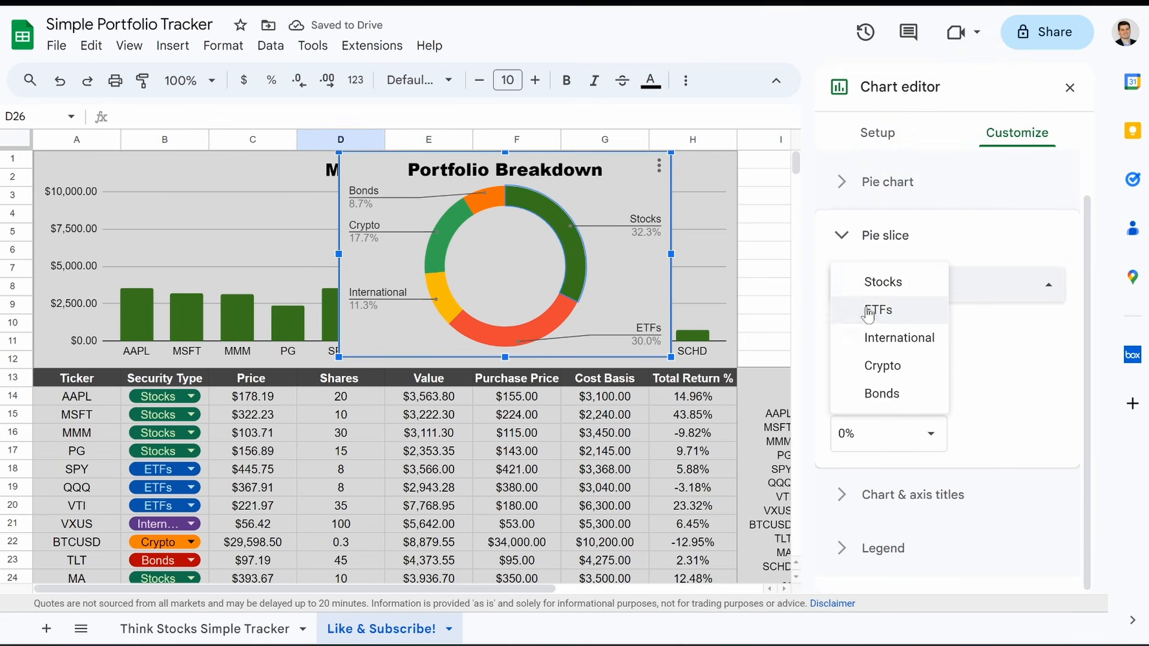
{"action": "left_click", "coordinate": [865, 311]}
{"action": "left_click", "coordinate": [853, 362]}
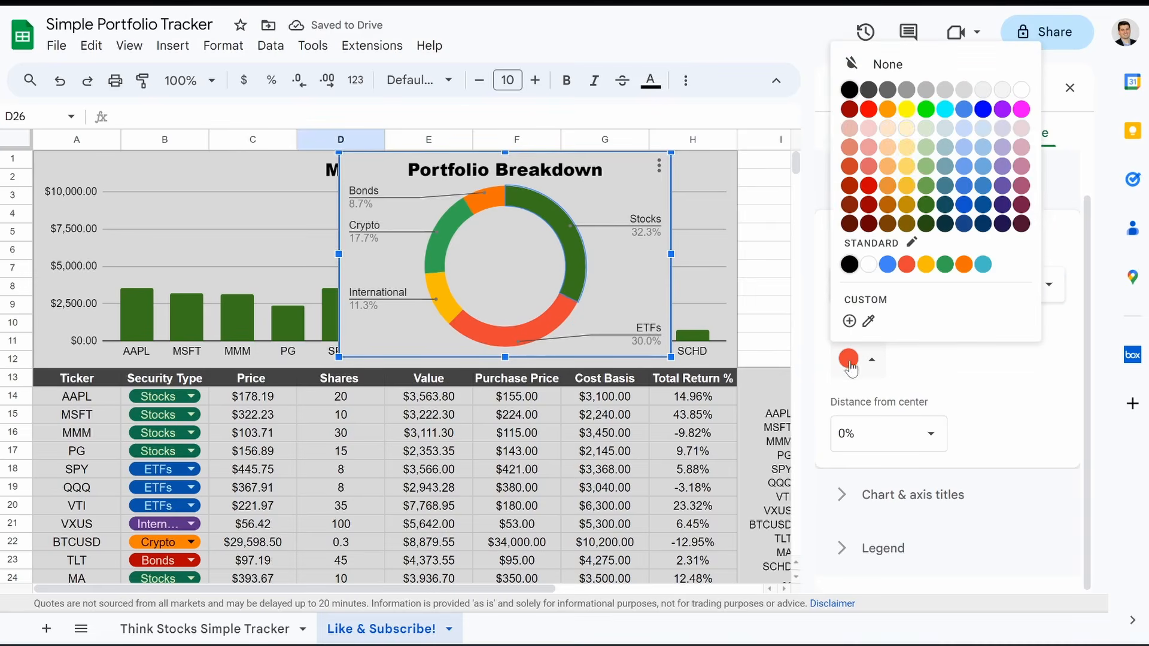
{"action": "left_click", "coordinate": [964, 225]}
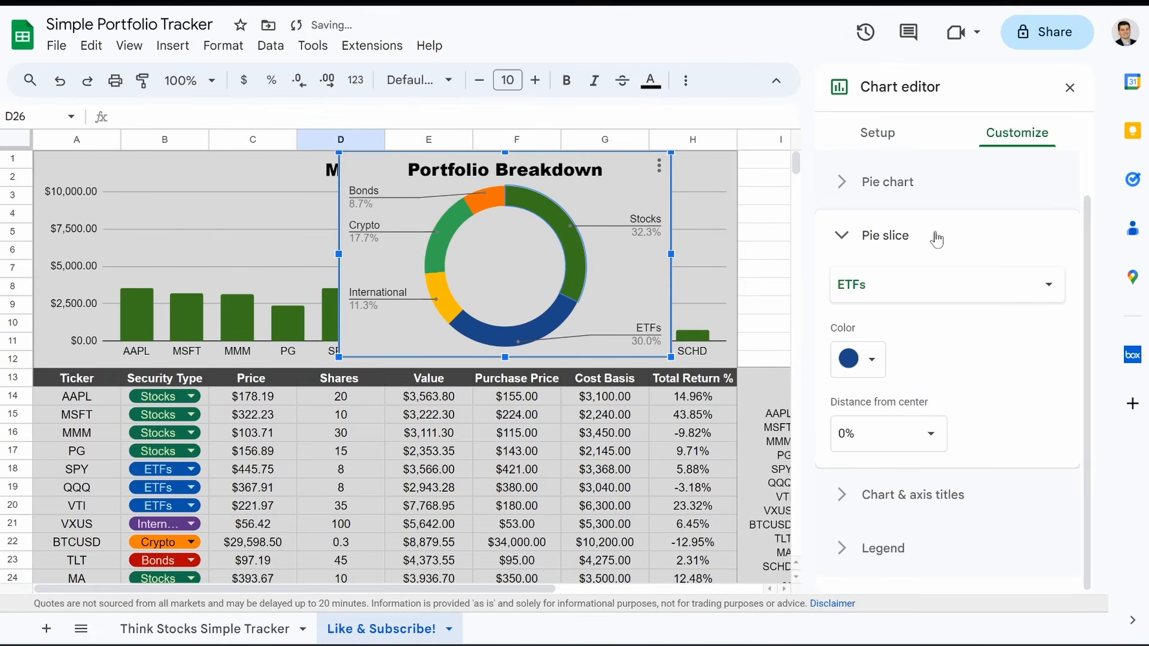
{"action": "left_click", "coordinate": [871, 362]}
{"action": "left_click", "coordinate": [964, 206]}
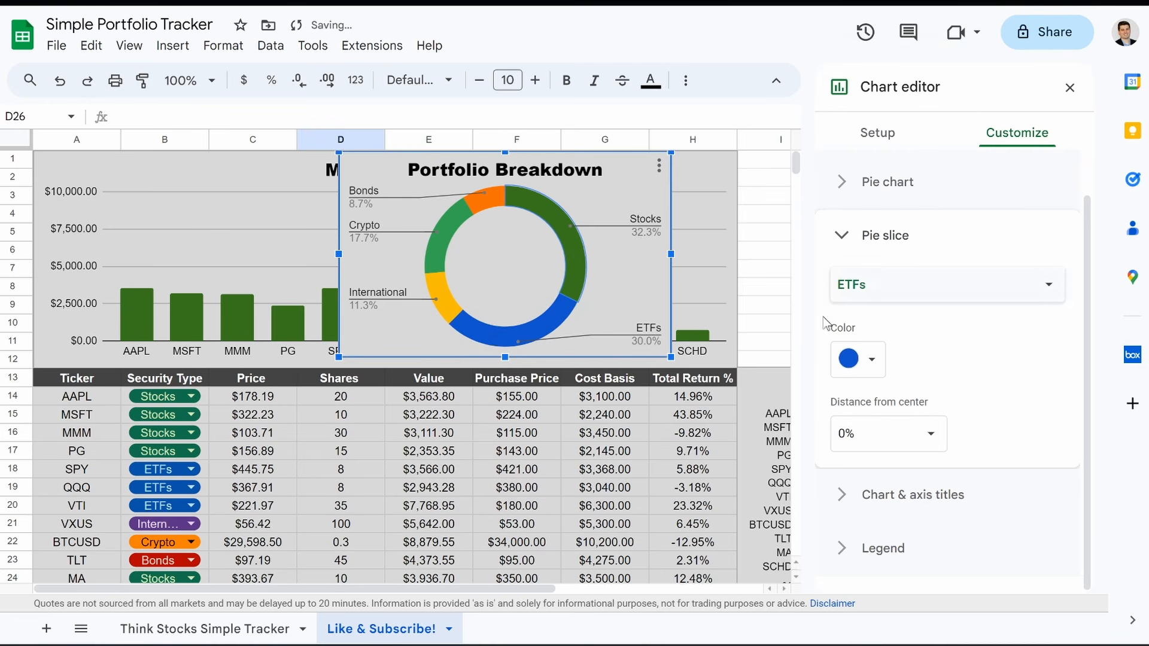
- Color the International slice muted purple, after trying a bright and a very dark purple
{"action": "left_click", "coordinate": [896, 294]}
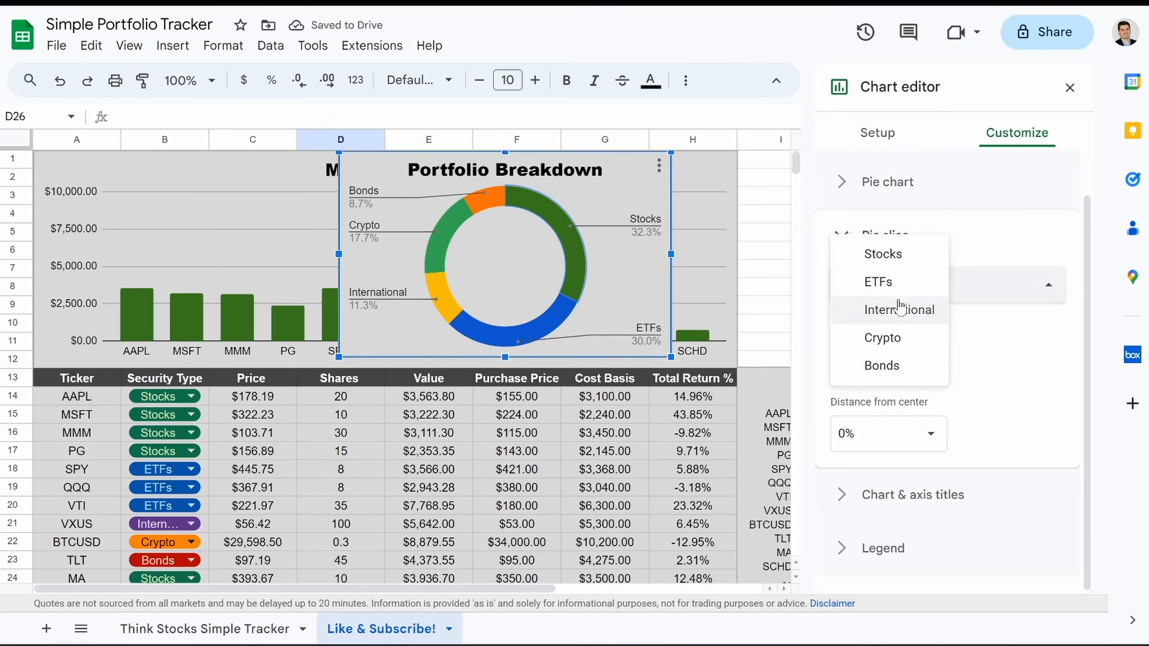
{"action": "left_click", "coordinate": [862, 308]}
{"action": "left_click", "coordinate": [856, 369]}
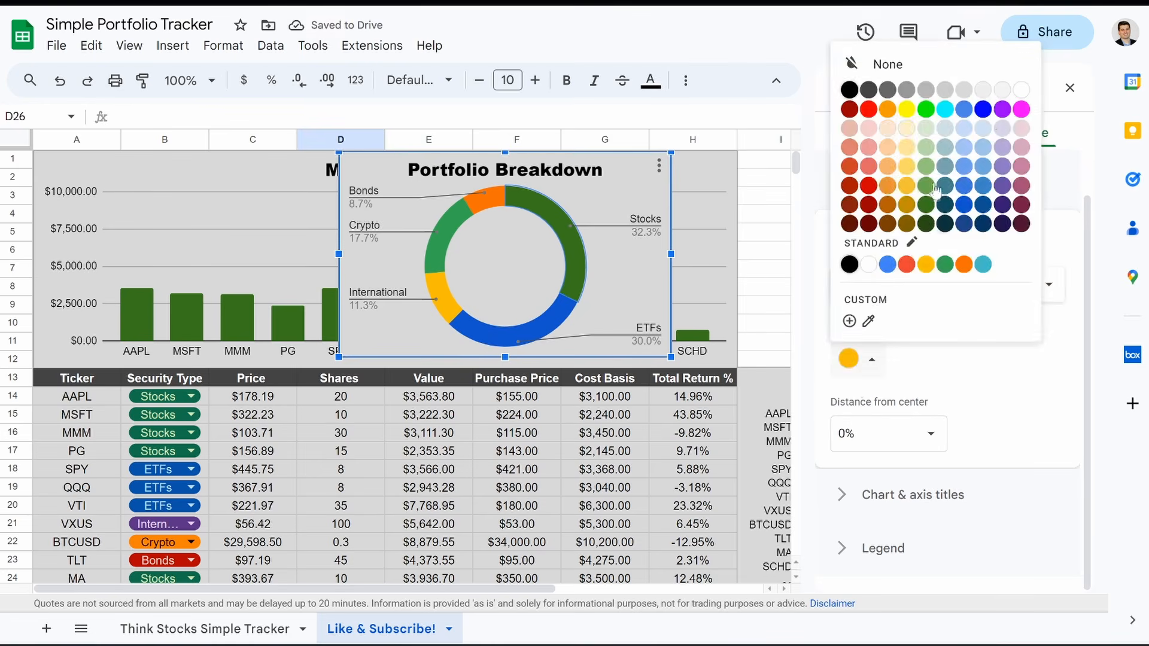
{"action": "left_click", "coordinate": [1004, 113]}
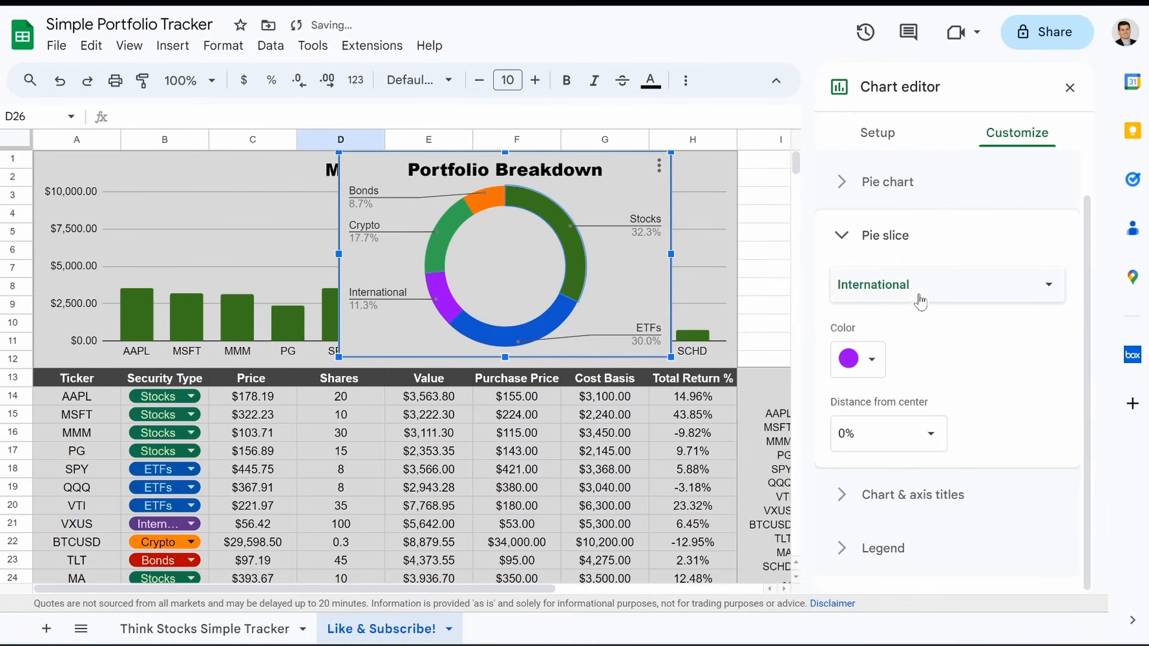
{"action": "left_click", "coordinate": [855, 367]}
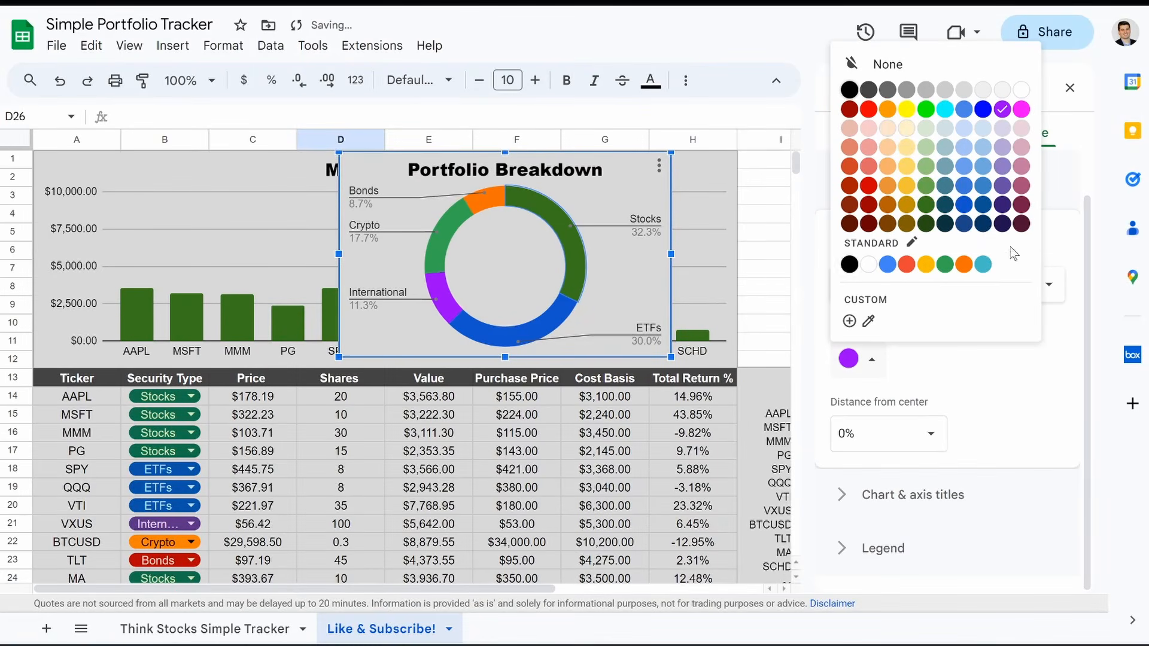
{"action": "left_click", "coordinate": [1003, 205]}
{"action": "left_click", "coordinate": [850, 362]}
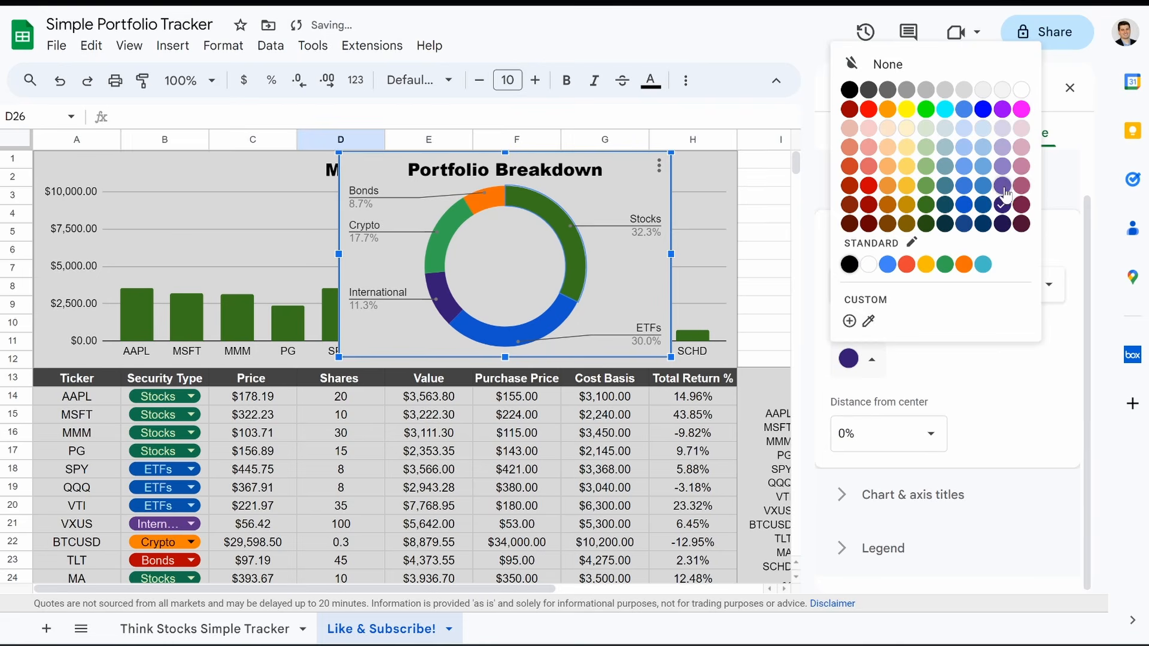
{"action": "left_click", "coordinate": [1010, 186]}
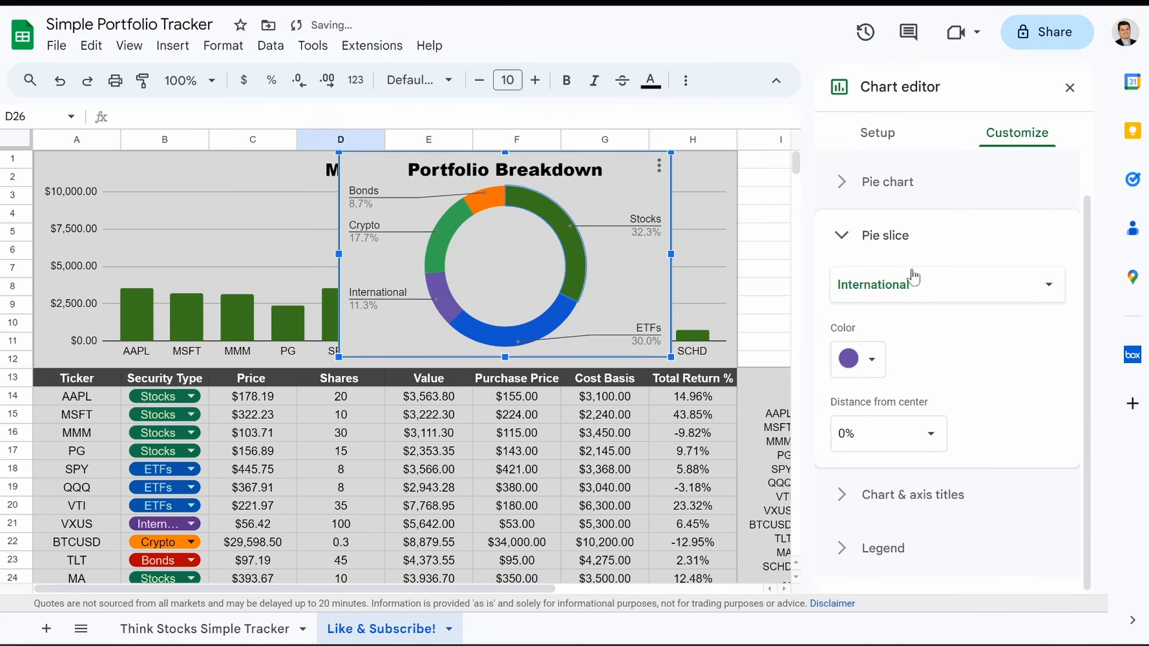
- Color the Crypto slice of the doughnut chart in the standard orange
{"action": "left_click", "coordinate": [903, 285]}
{"action": "left_click", "coordinate": [867, 310]}
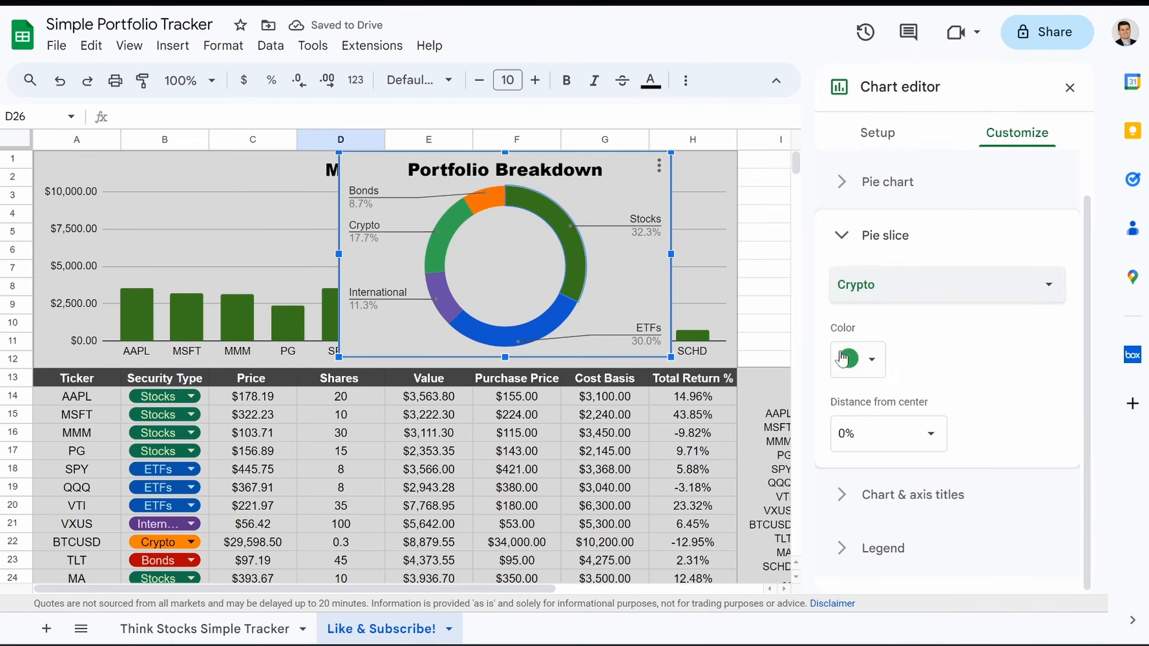
{"action": "left_click", "coordinate": [850, 359]}
{"action": "left_click", "coordinate": [965, 264]}
- Color the Bonds slice of the doughnut chart in the standard red
{"action": "left_click", "coordinate": [873, 287]}
{"action": "left_click", "coordinate": [871, 309]}
{"action": "left_click", "coordinate": [851, 361]}
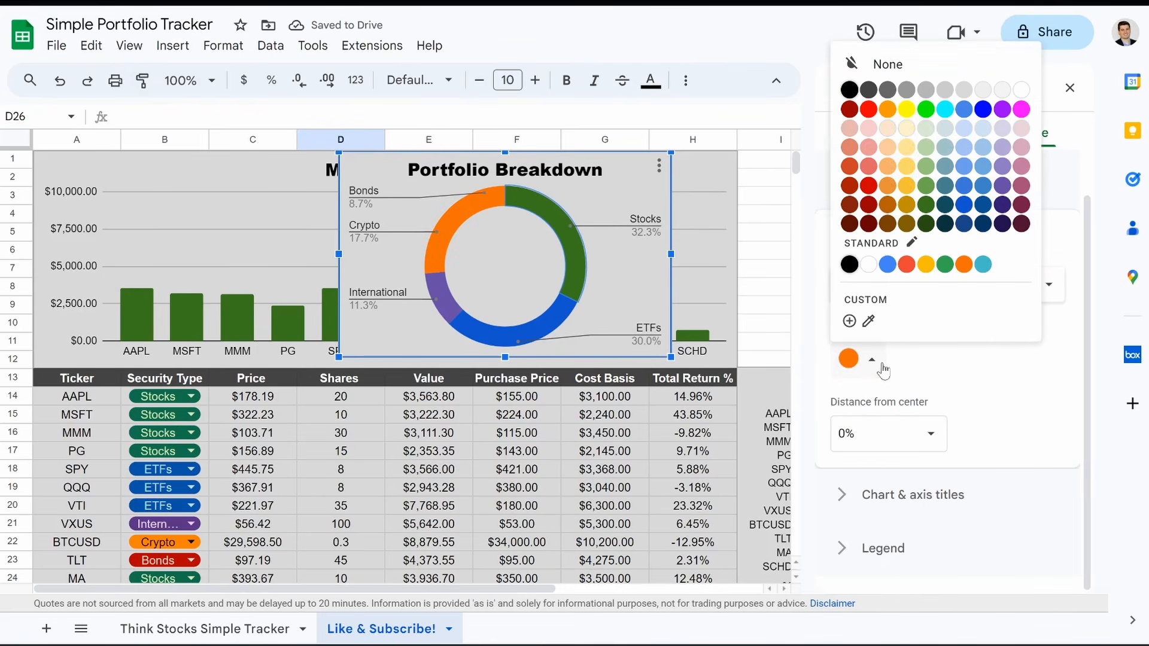
{"action": "left_click", "coordinate": [904, 267]}
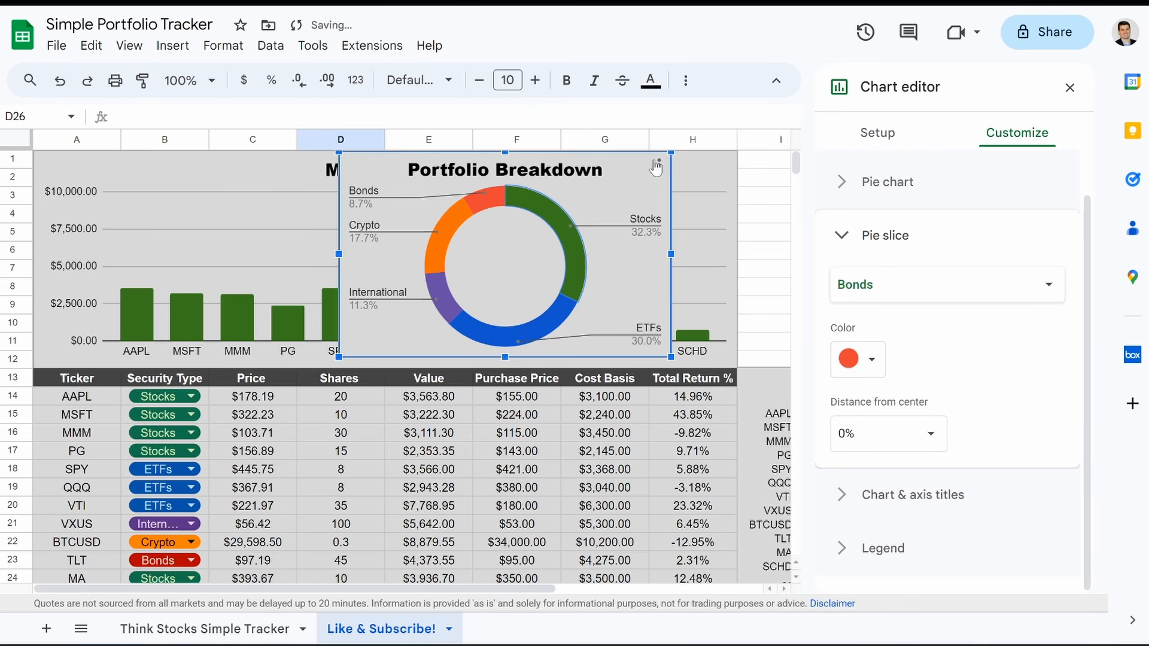
- Close the chart editor and move the Portfolio Breakdown chart beside My Positions, above My Returns, starting at column I
{"action": "left_click", "coordinate": [1069, 88]}
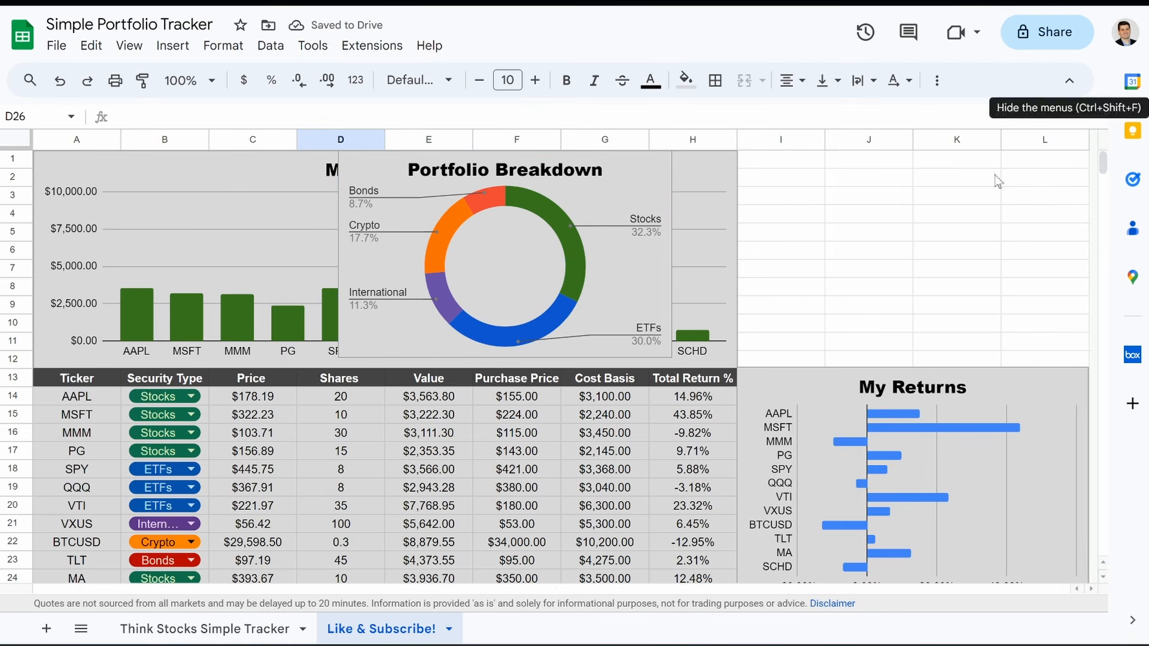
{"action": "left_click", "coordinate": [579, 271]}
{"action": "left_click_drag", "start_coordinate": [579, 271], "coordinate": [960, 258]}
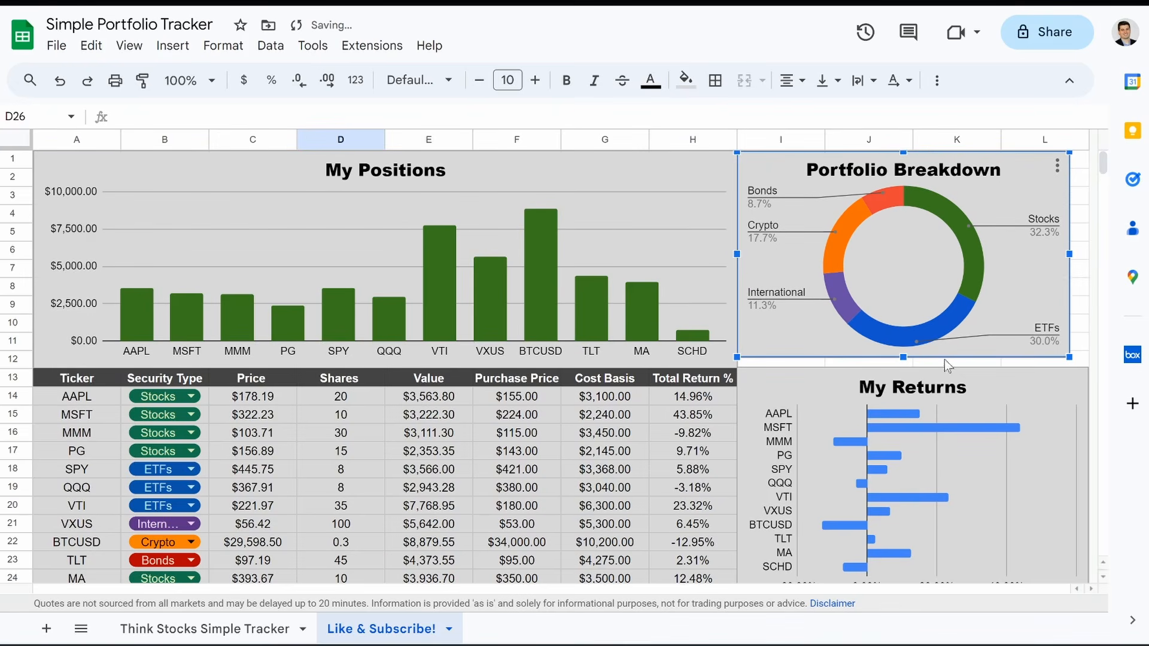
{"action": "left_click", "coordinate": [1069, 87]}
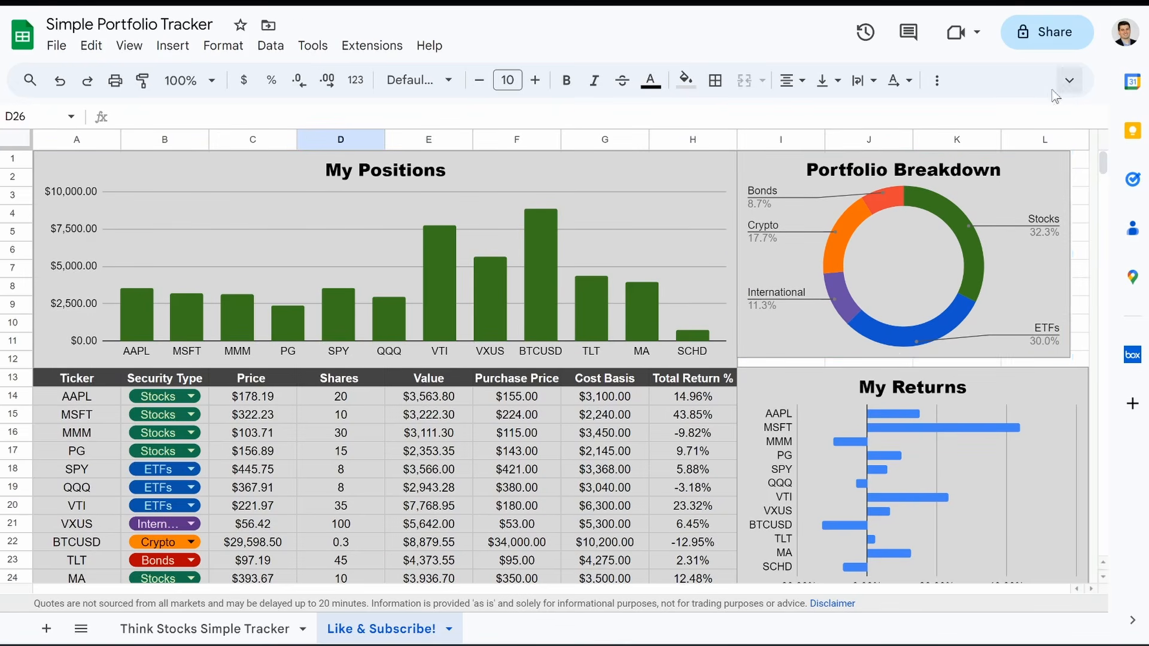
- Enlarge the Portfolio Breakdown chart down to the top of My Returns and across to the right edge of column L
{"action": "left_click", "coordinate": [808, 269]}
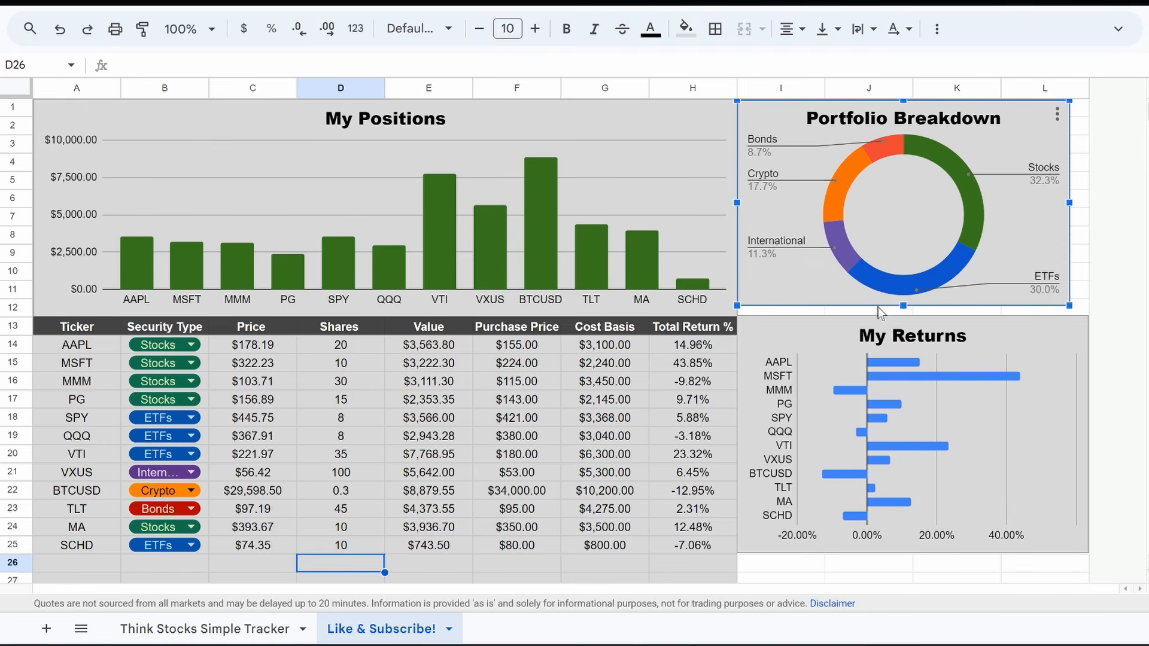
{"action": "left_click_drag", "start_coordinate": [903, 303], "coordinate": [903, 314]}
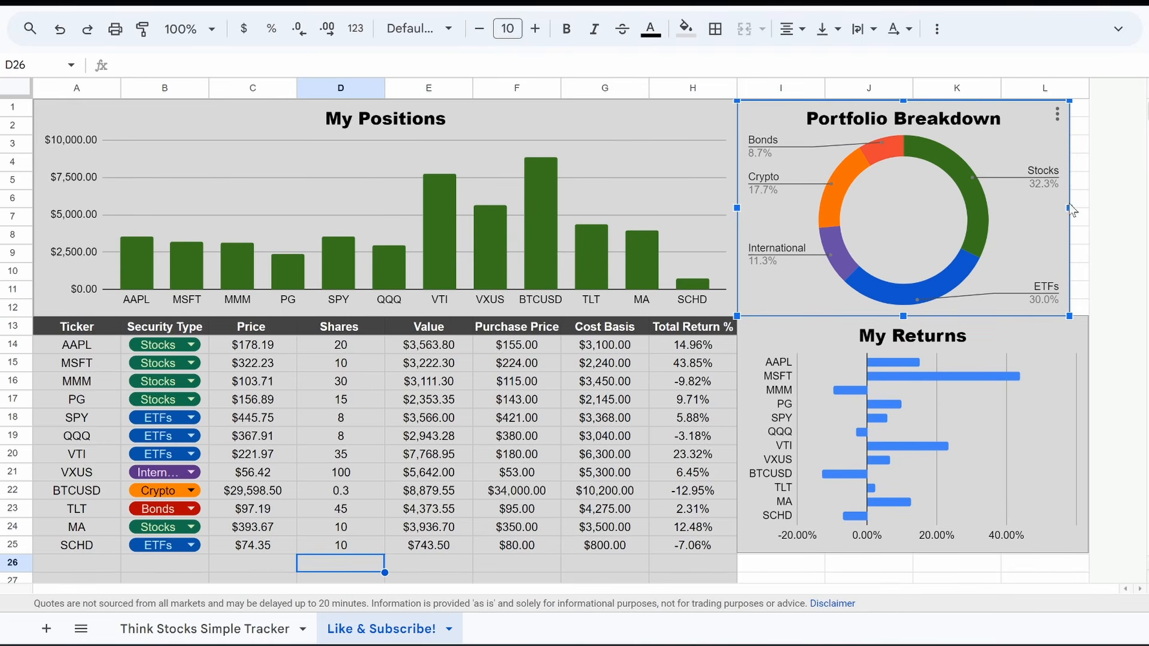
{"action": "left_click_drag", "start_coordinate": [1067, 207], "coordinate": [1086, 208]}
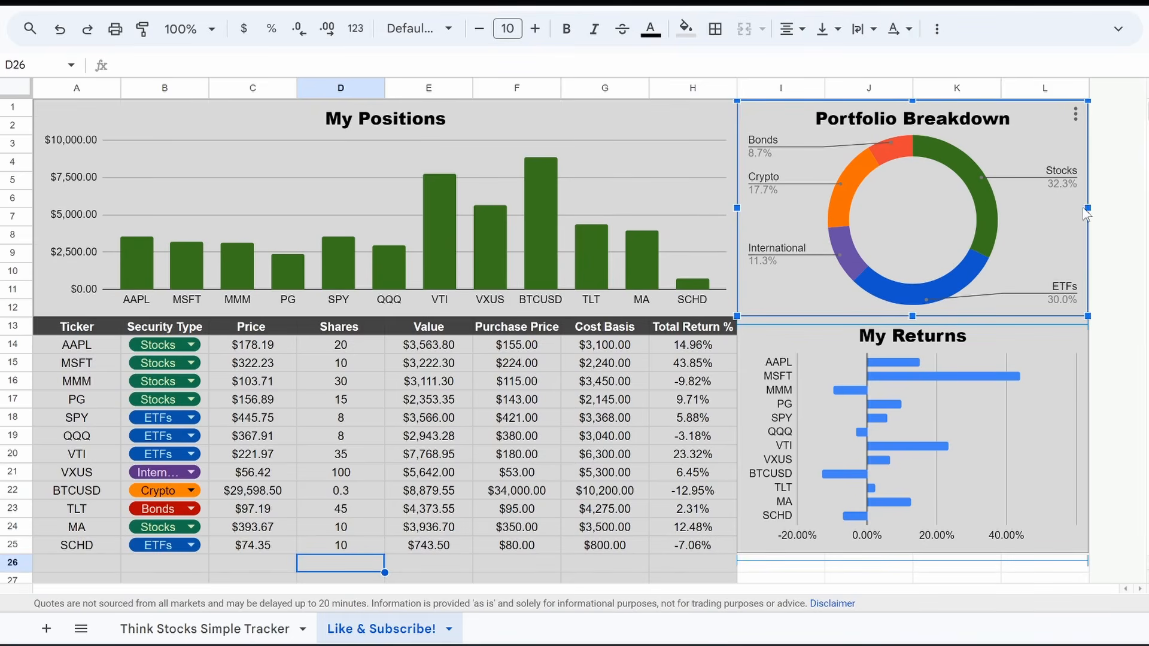
- Stretch the bottom edge of the My Returns chart down into row 27
{"action": "left_click", "coordinate": [933, 493]}
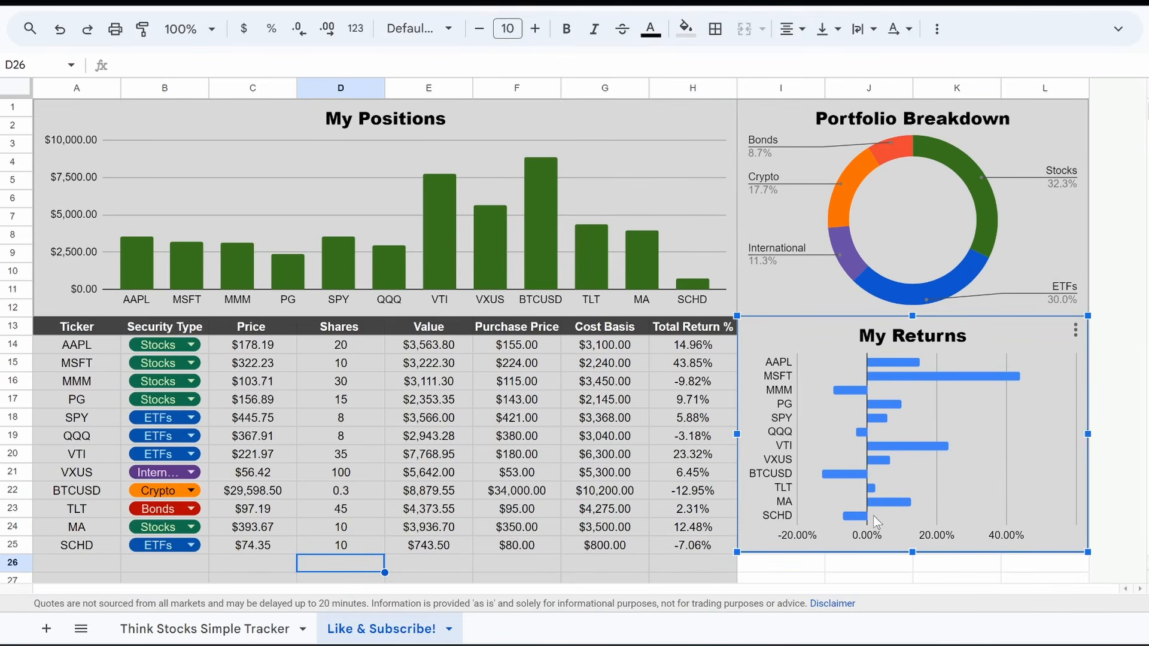
{"action": "left_click_drag", "start_coordinate": [911, 552], "coordinate": [910, 580]}
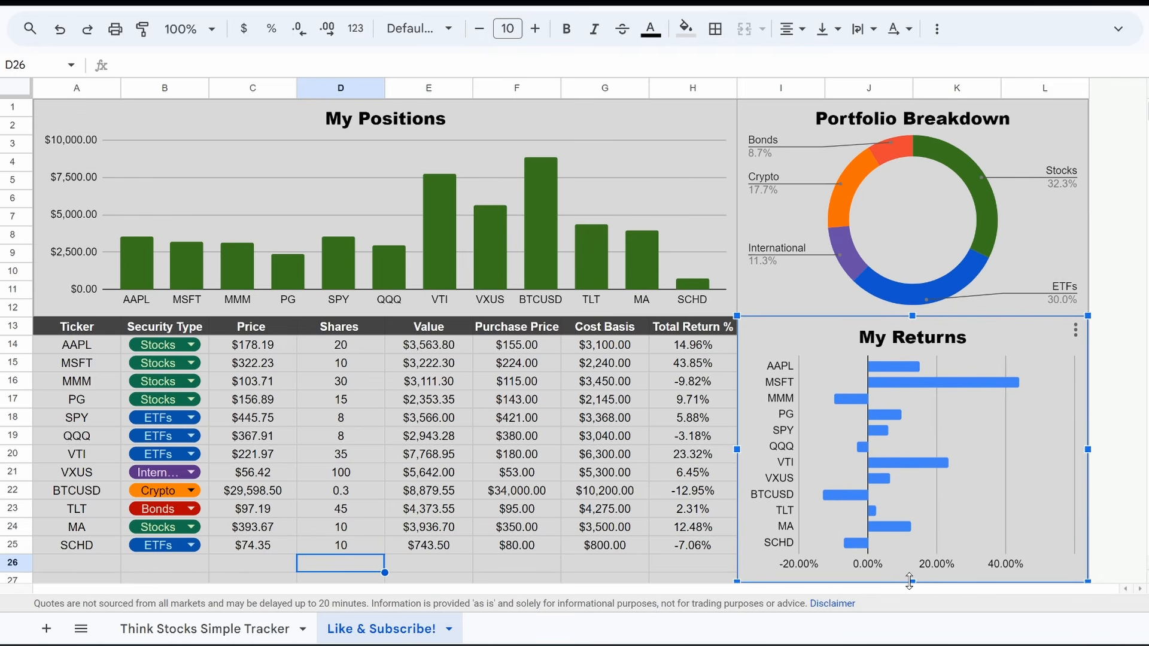
{"action": "left_click", "coordinate": [686, 566]}
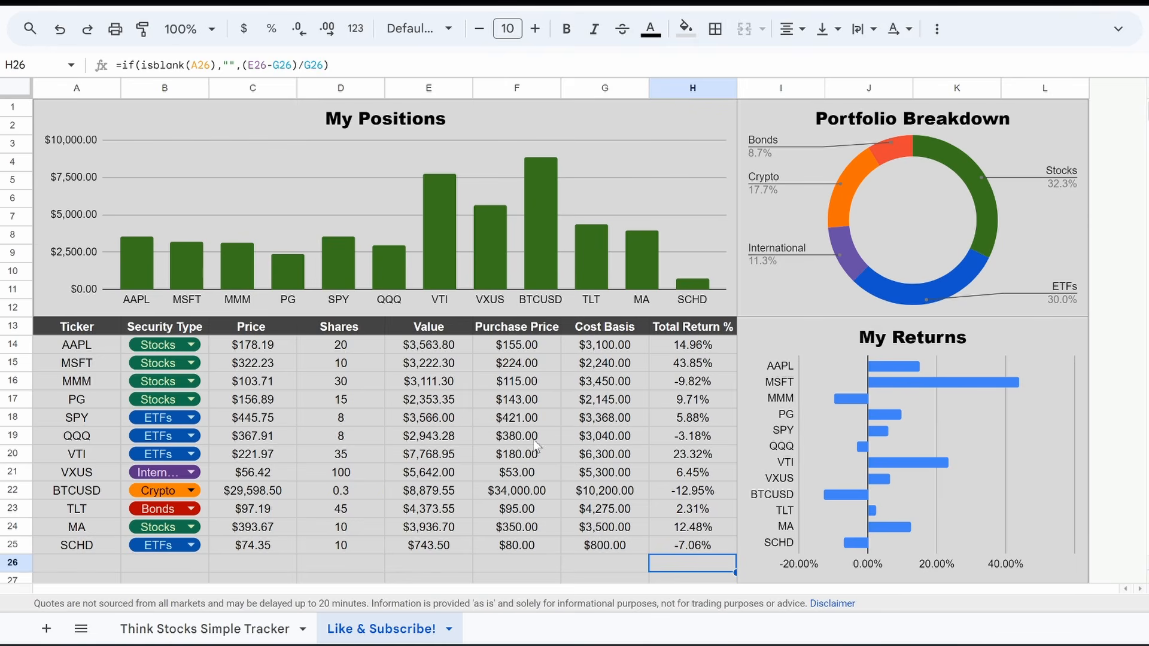
- Try 1000 shares for SCHD to test how the charts update
{"action": "left_click", "coordinate": [342, 532]}
{"action": "left_click", "coordinate": [337, 551]}
{"action": "type", "text": "1000"}
{"action": "key", "text": "Return"}
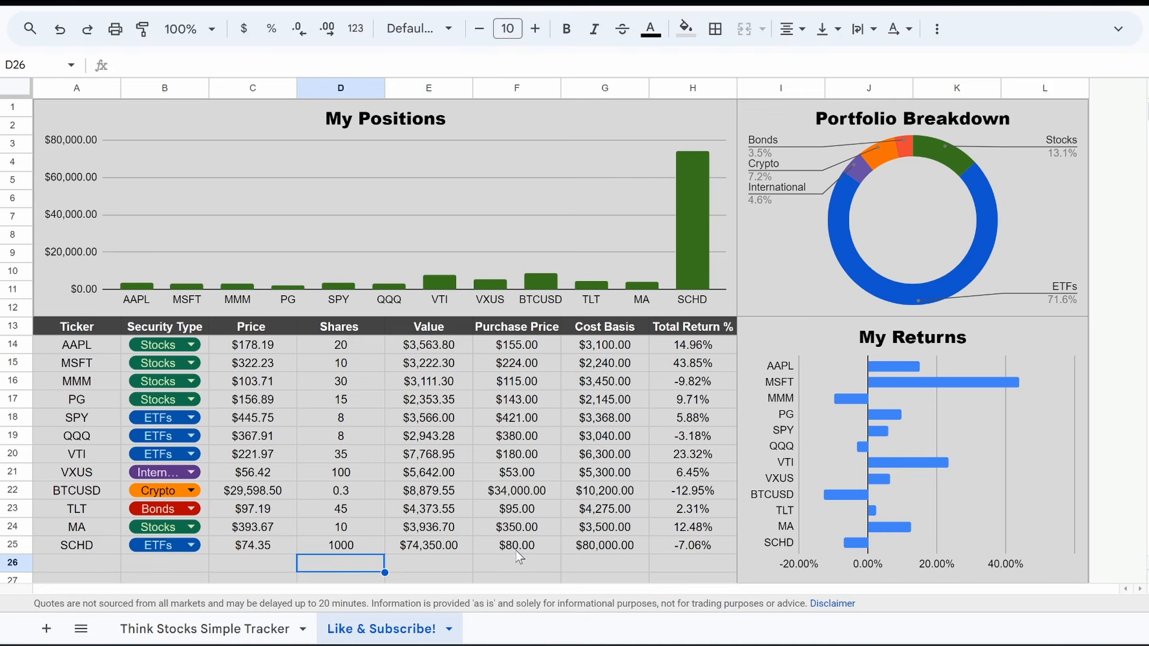
- Try a purchase price of 8 for SCHD and undo both the price and the share change
{"action": "left_click", "coordinate": [494, 549]}
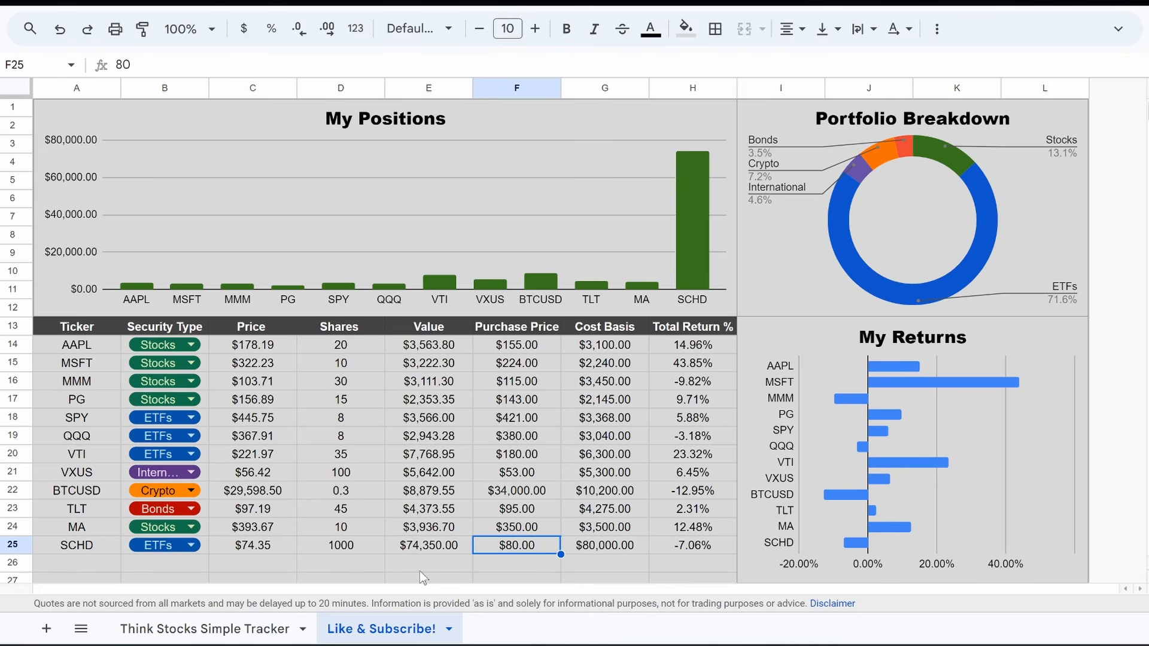
{"action": "type", "text": "8"}
{"action": "key", "text": "Return"}
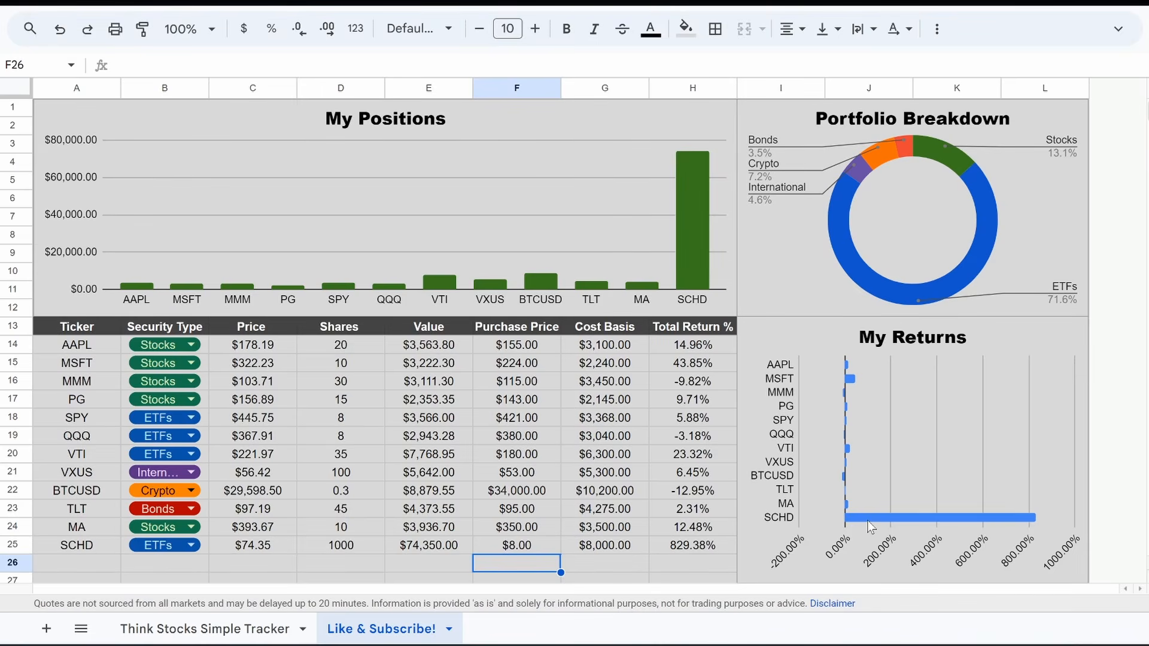
{"action": "key", "text": "ctrl+z"}
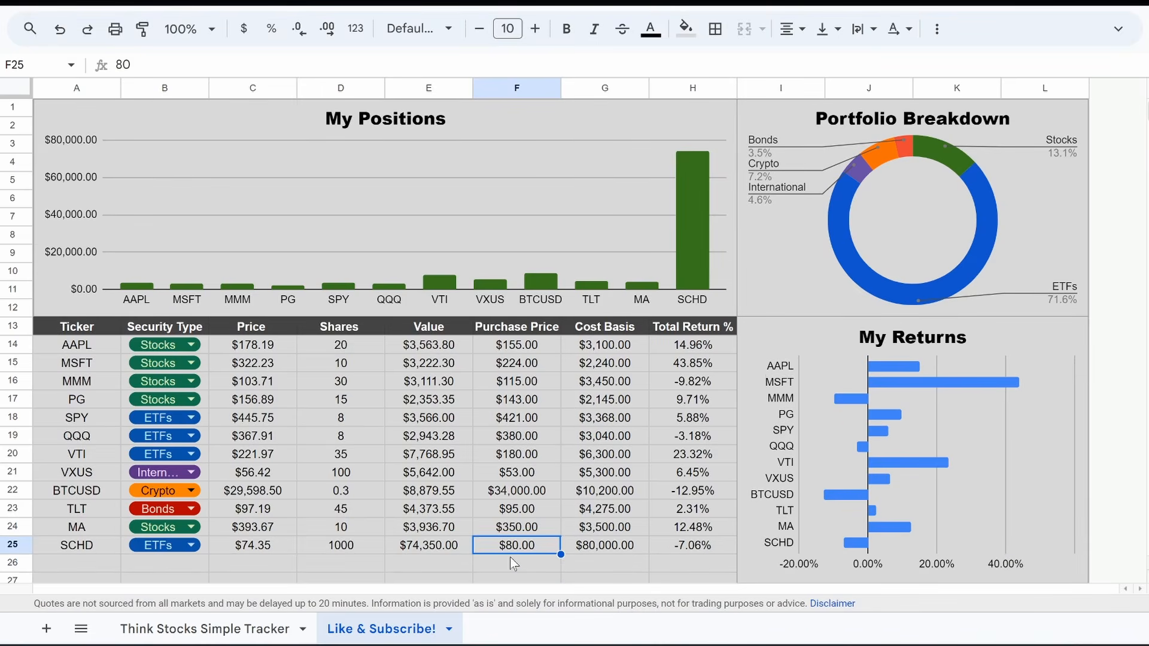
{"action": "key", "text": "ctrl+z"}
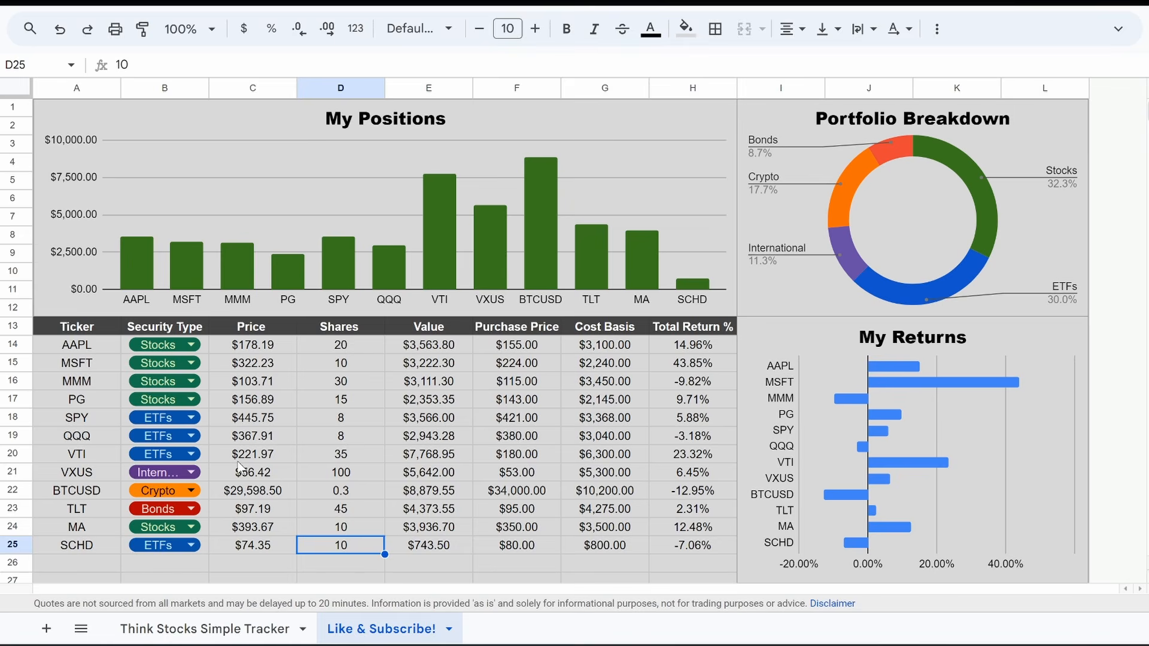
- Try 3 shares for BTCUSD to test the charts and undo the change
{"action": "left_click", "coordinate": [338, 492]}
{"action": "type", "text": "3"}
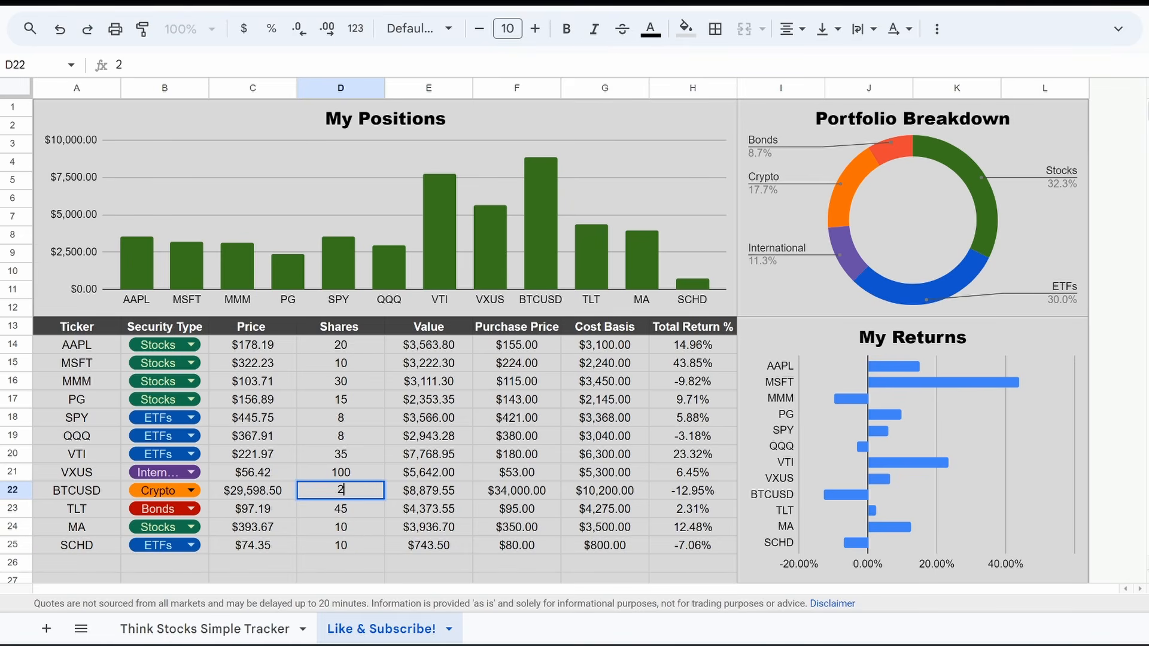
{"action": "key", "text": "Return"}
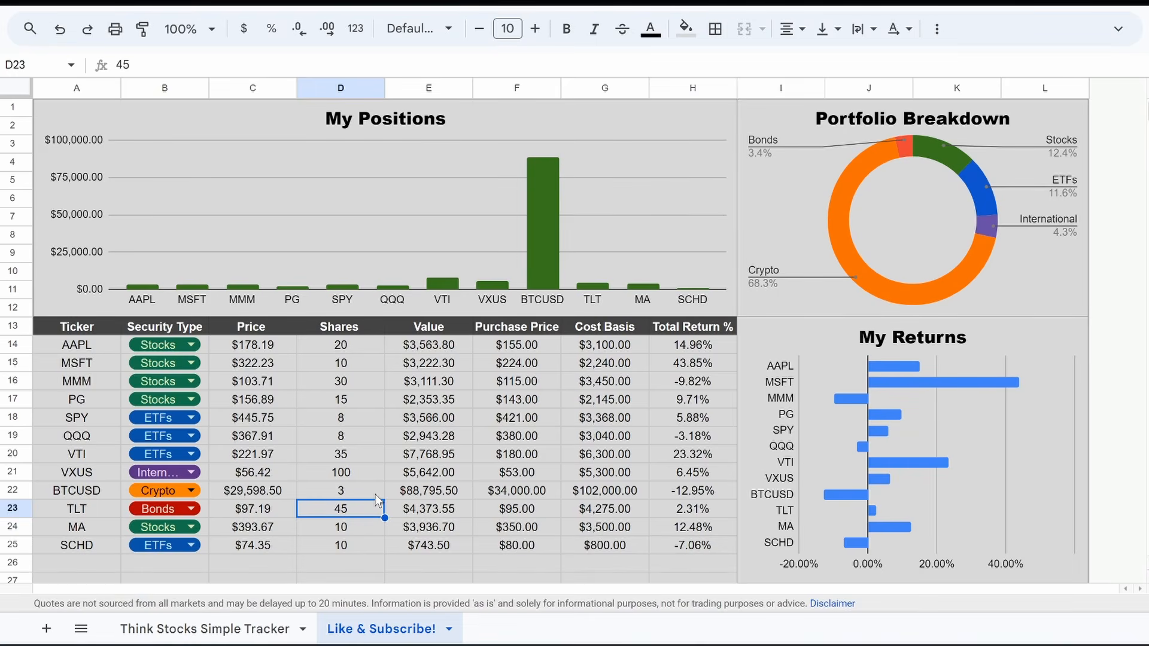
{"action": "key", "text": "ctrl+z"}
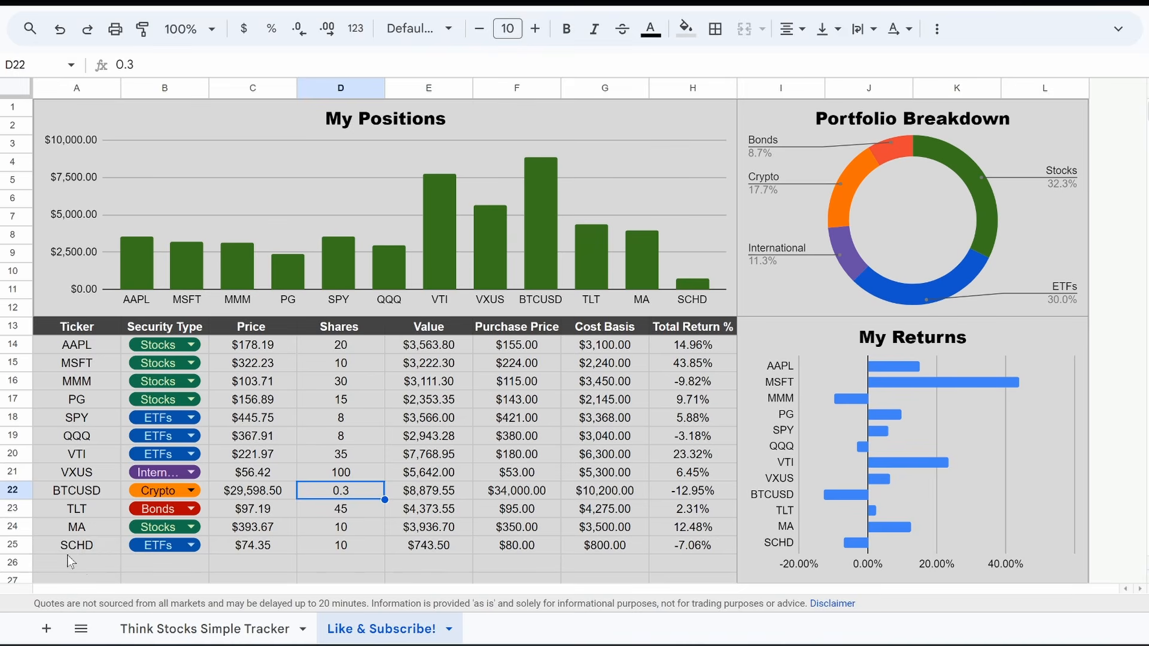
- Add the ticker NVDA in cell A26 and set its security type to Stocks
{"action": "left_click", "coordinate": [81, 548]}
{"action": "left_click", "coordinate": [82, 561]}
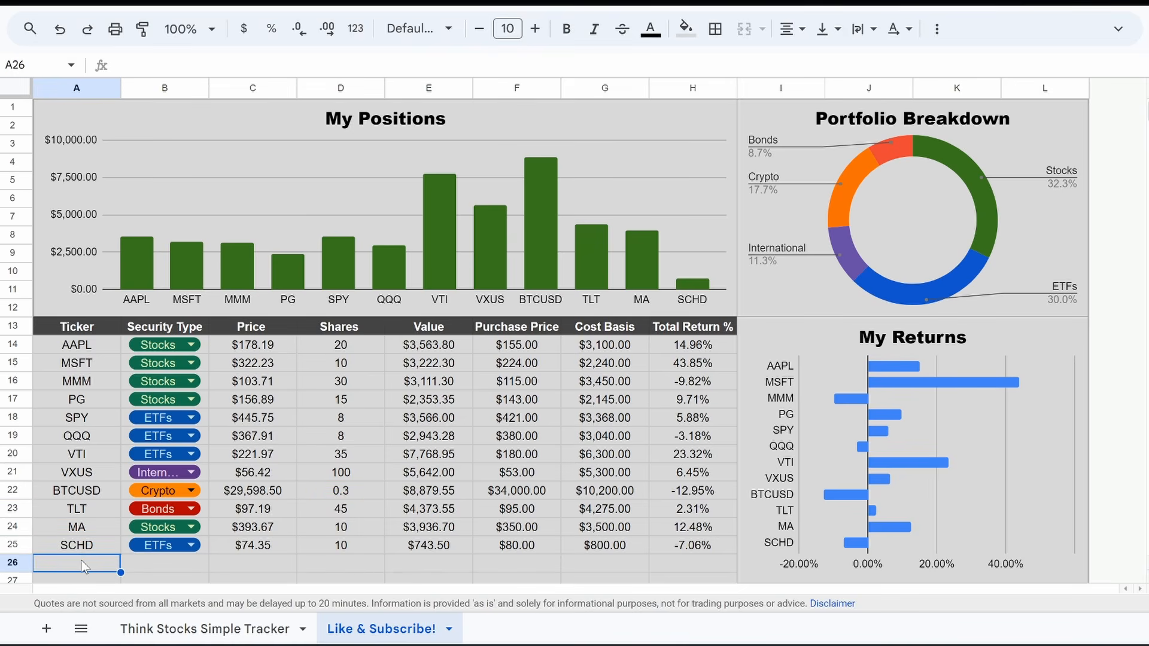
{"action": "type", "text": "NVDA"}
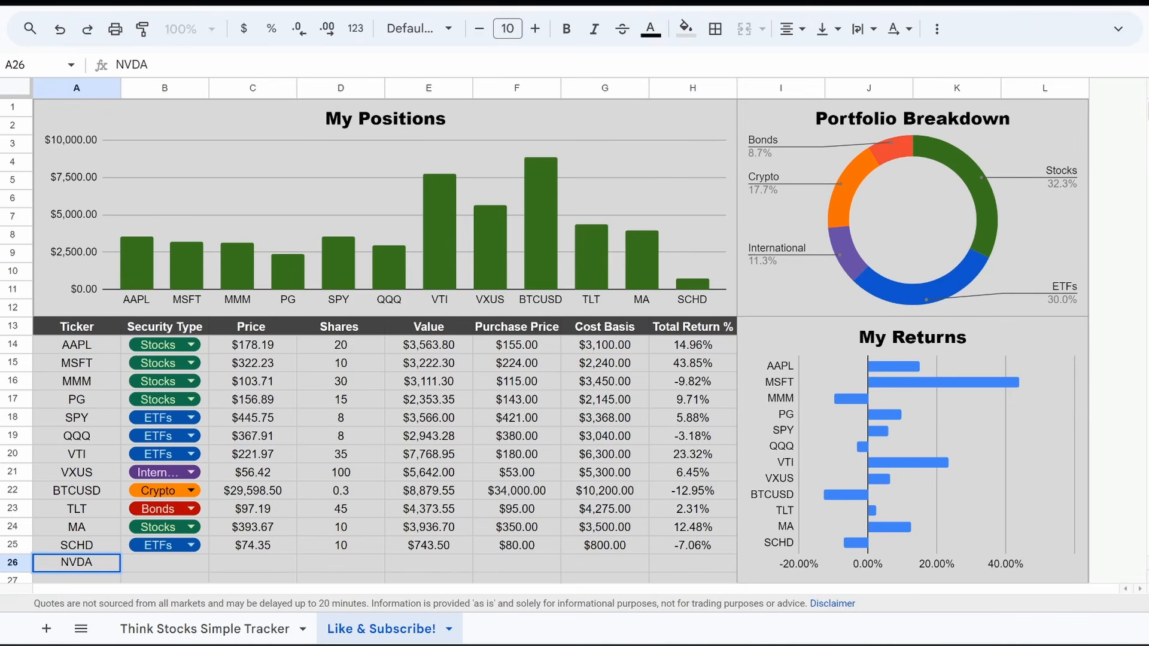
{"action": "key", "text": "Tab"}
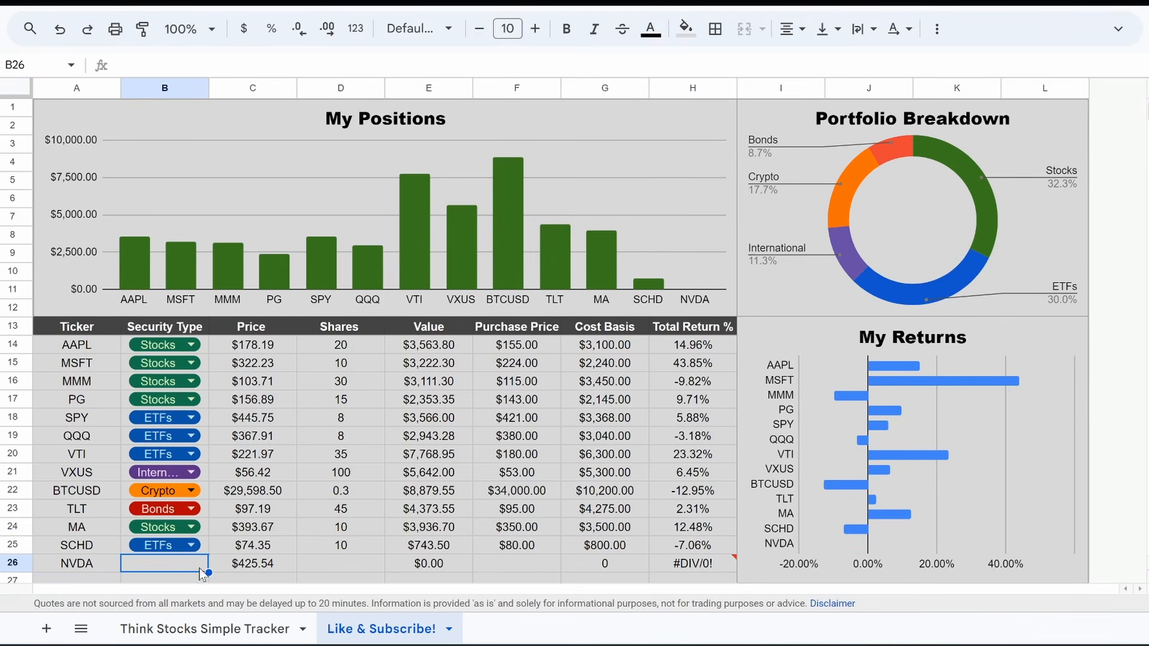
{"action": "left_click", "coordinate": [196, 546]}
{"action": "left_click", "coordinate": [120, 578]}
{"action": "double_click", "coordinate": [156, 552]}
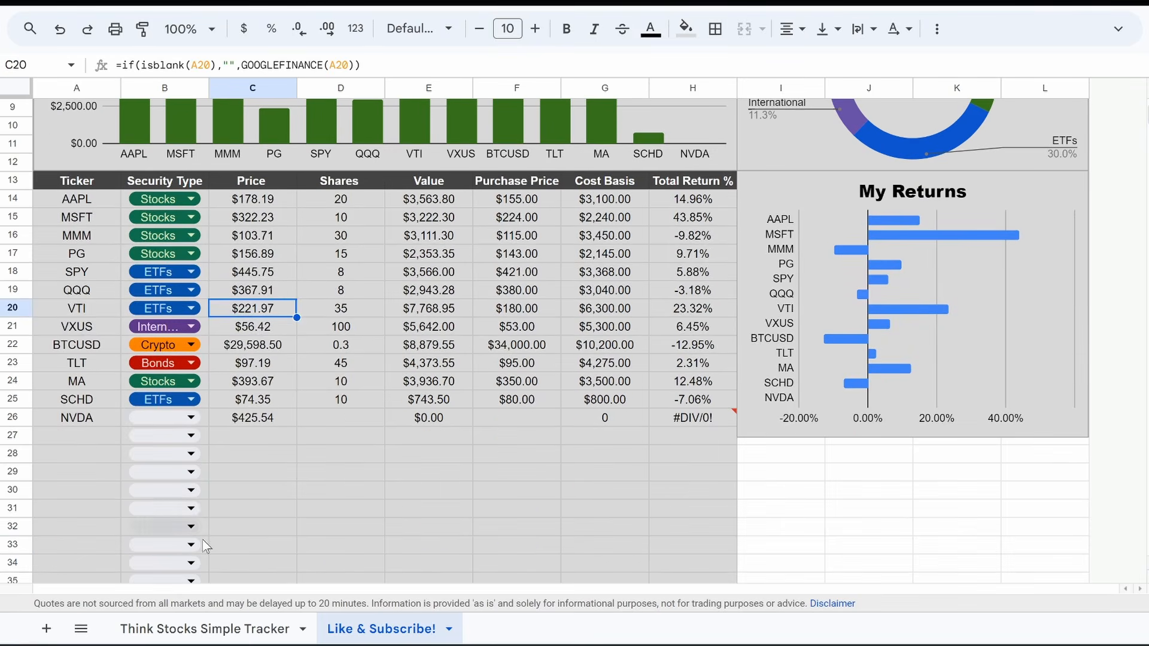
{"action": "scroll", "coordinate": [203, 540], "scroll_direction": "up", "scroll_amount": 3}
{"action": "left_click", "coordinate": [194, 544]}
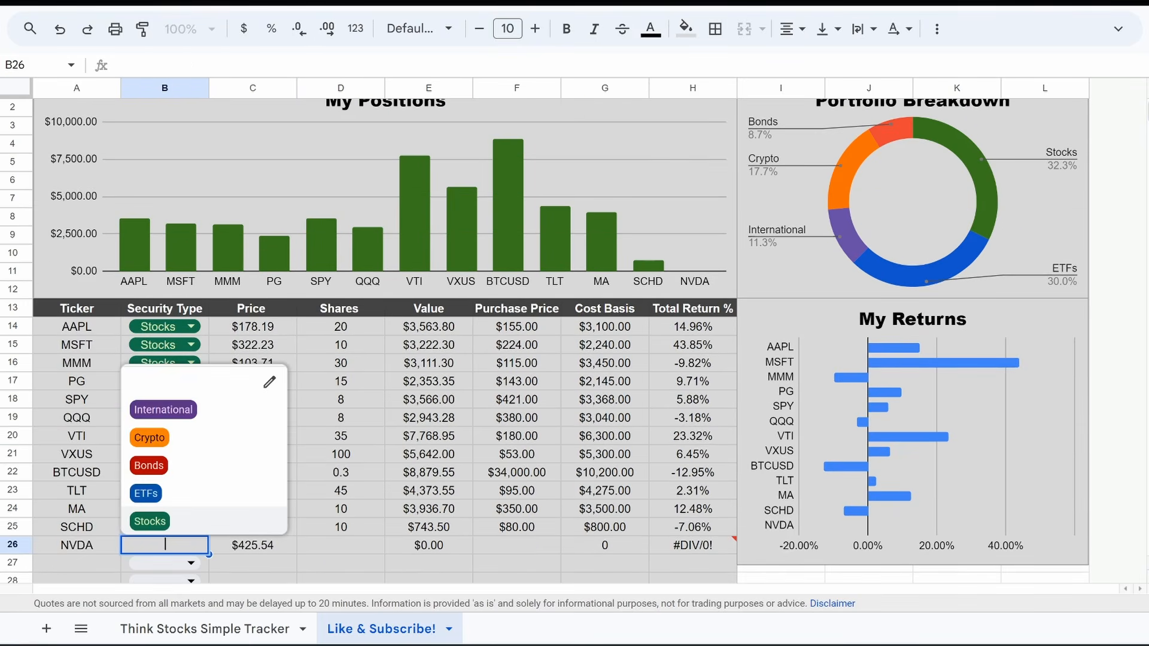
{"action": "left_click", "coordinate": [157, 523]}
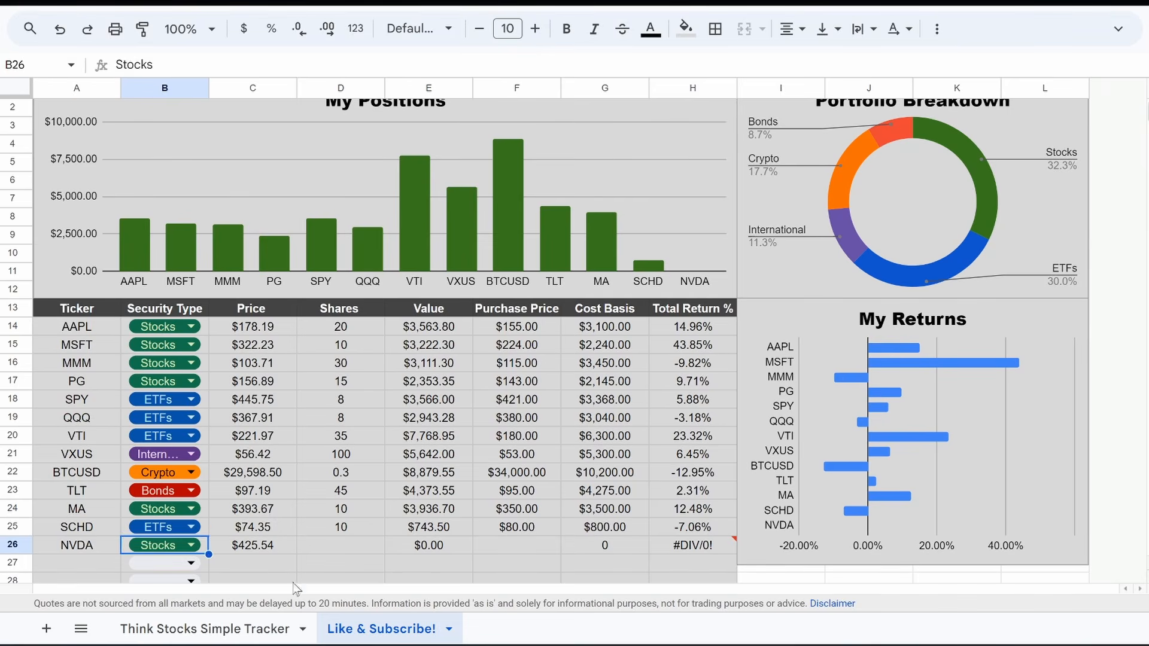
- Enter 10 shares and a purchase price of 400 for NVDA
{"action": "left_click", "coordinate": [329, 545]}
{"action": "type", "text": "10"}
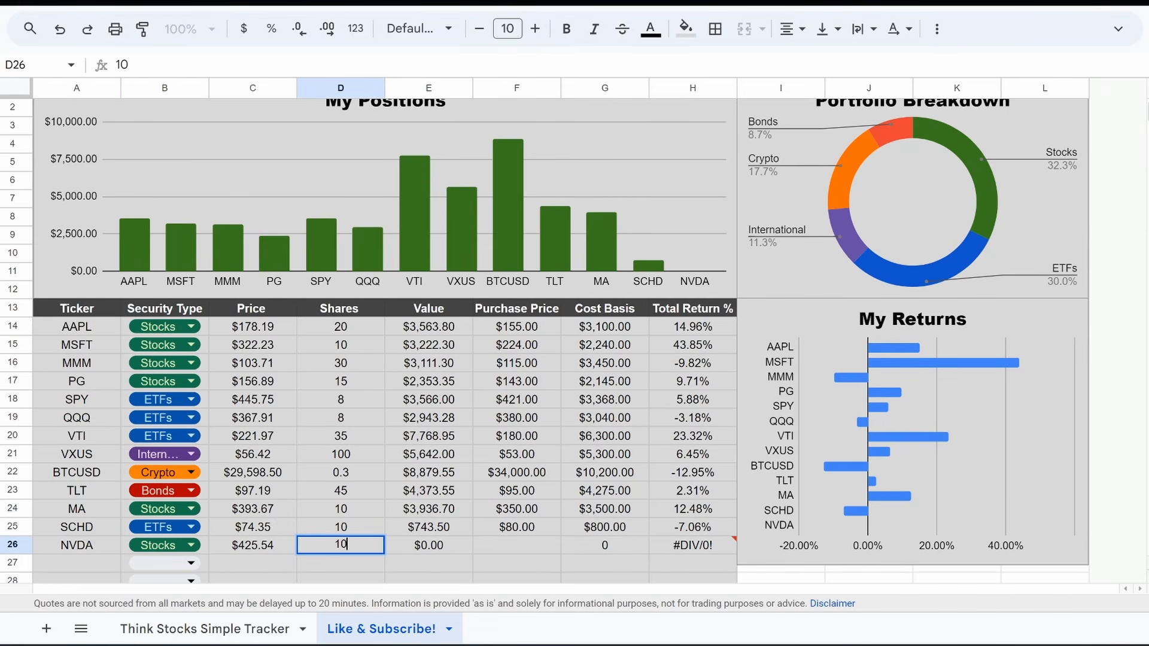
{"action": "left_click", "coordinate": [540, 544]}
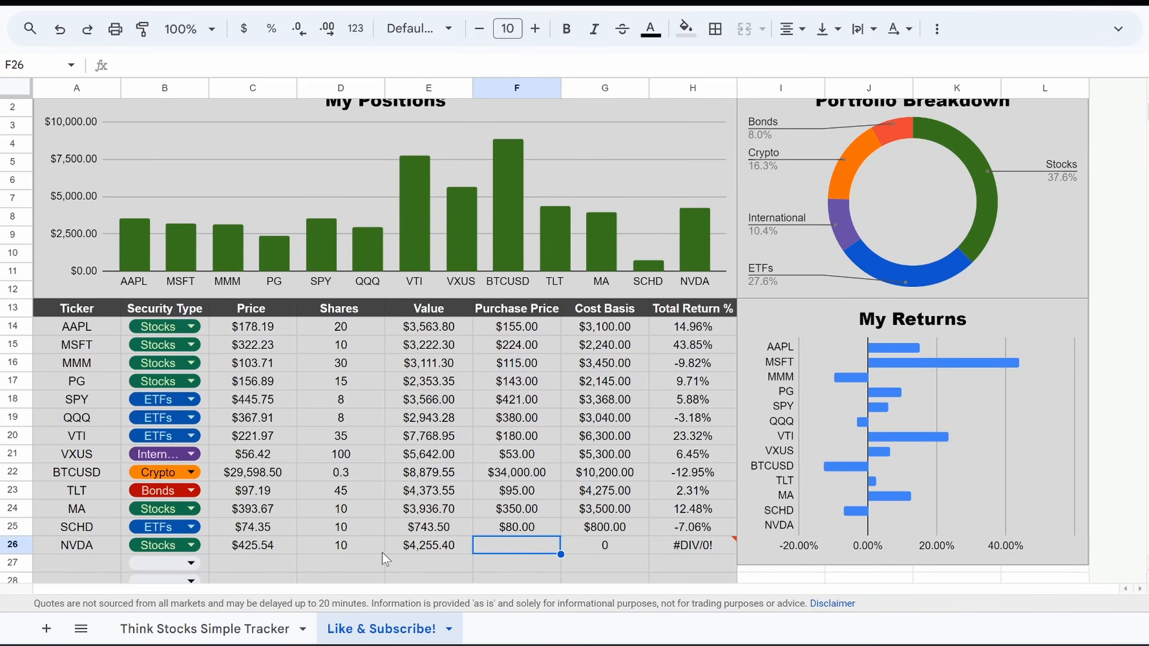
{"action": "type", "text": "400"}
{"action": "key", "text": "Return"}
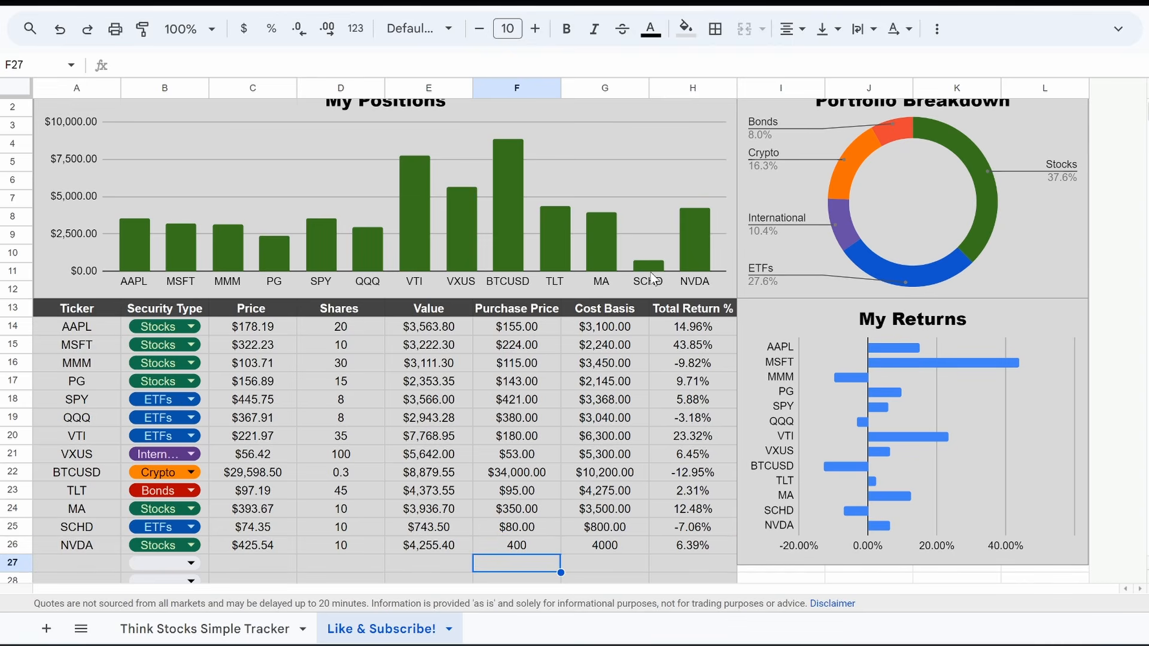
{"action": "scroll", "coordinate": [636, 264], "scroll_direction": "up", "scroll_amount": 1}
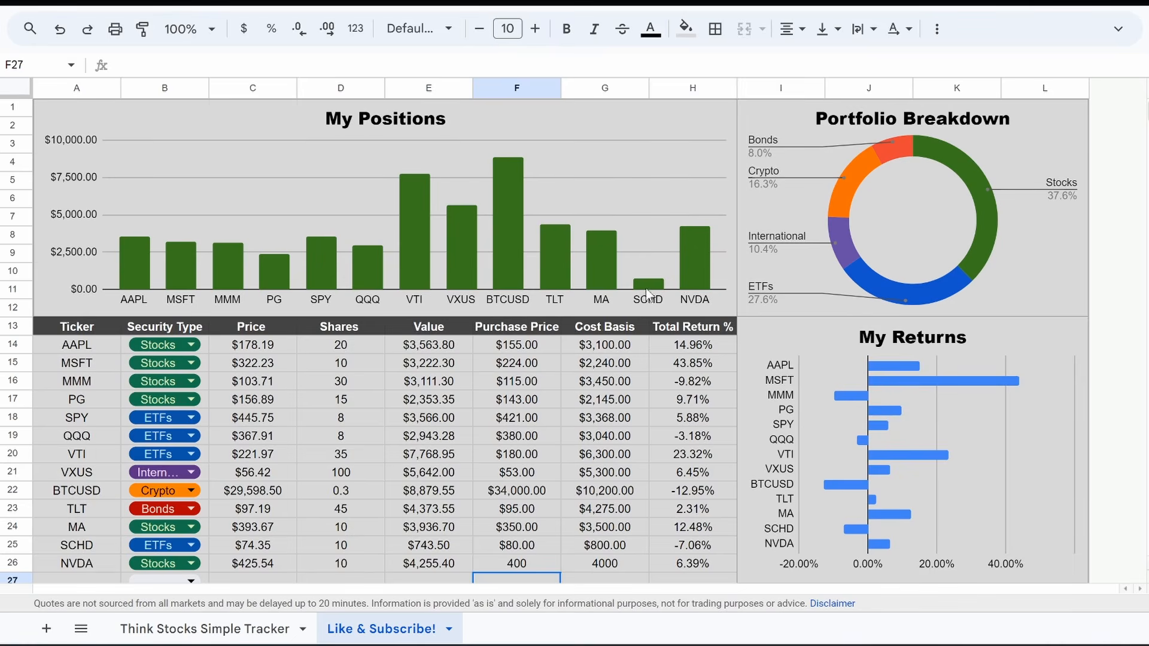
- Try a purchase price of 100 for NVDA to test the returns chart and set it back to 400
{"action": "scroll", "coordinate": [645, 289], "scroll_direction": "down", "scroll_amount": 3}
{"action": "left_click", "coordinate": [519, 456]}
{"action": "type", "text": "100"}
{"action": "key", "text": "Return"}
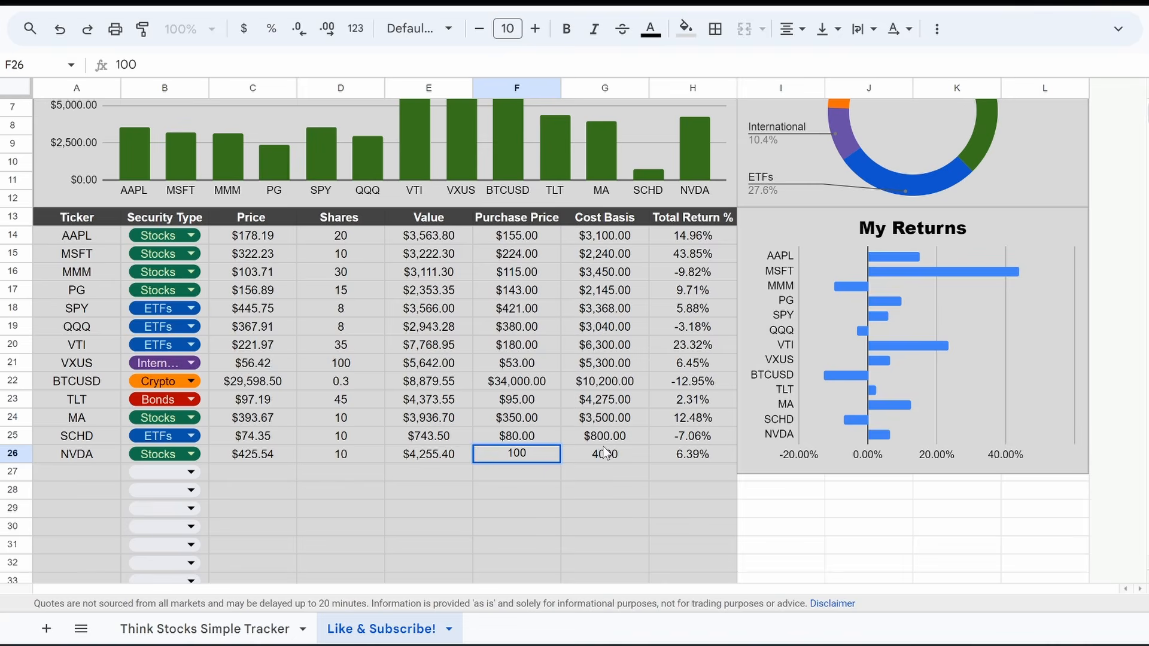
{"action": "scroll", "coordinate": [986, 327], "scroll_direction": "up", "scroll_amount": 3}
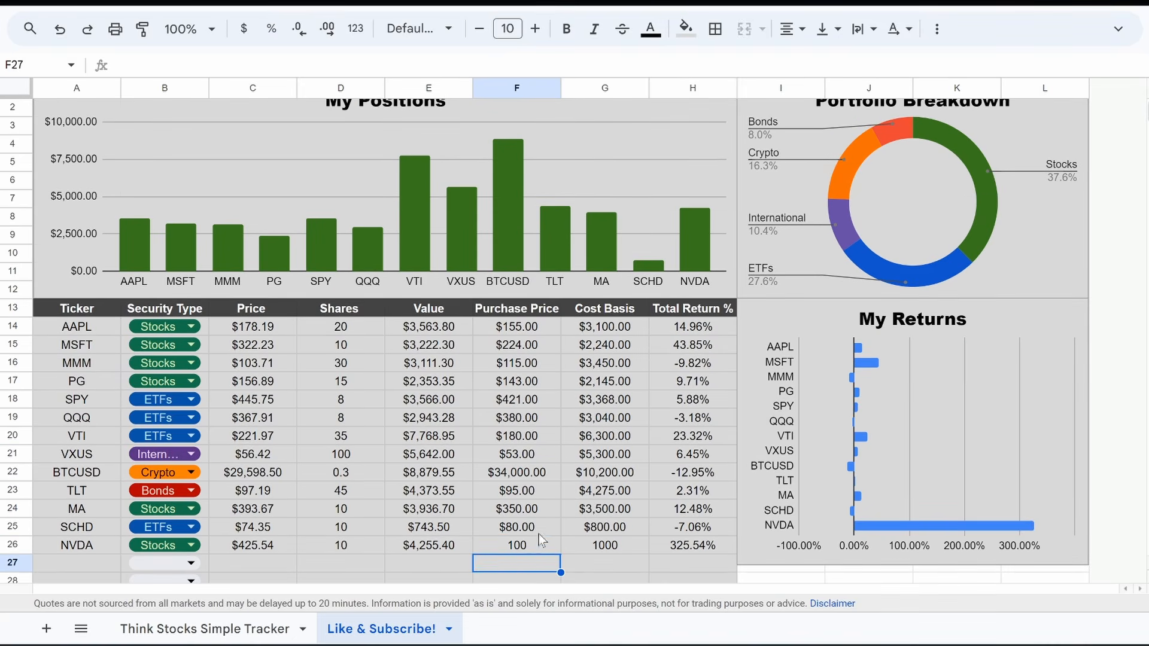
{"action": "left_click", "coordinate": [524, 552]}
{"action": "type", "text": "400"}
{"action": "key", "text": "Return"}
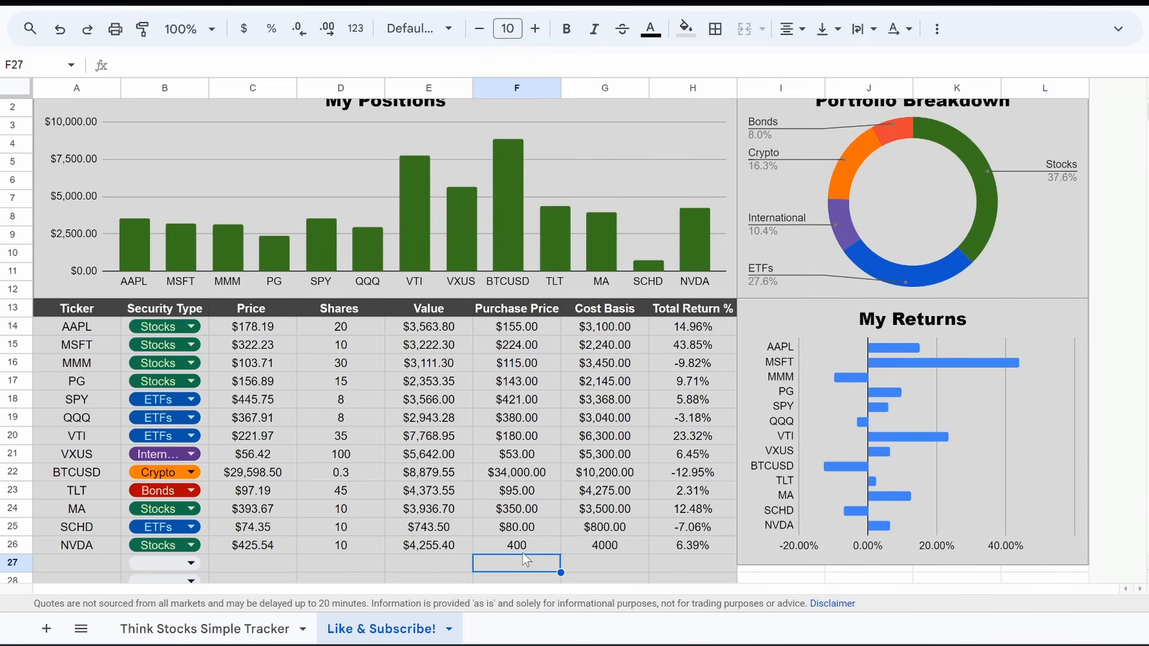
- Try 100 shares for NVDA to test the charts and set the shares back to 10
{"action": "left_click", "coordinate": [352, 536]}
{"action": "left_click", "coordinate": [354, 544]}
{"action": "type", "text": "100"}
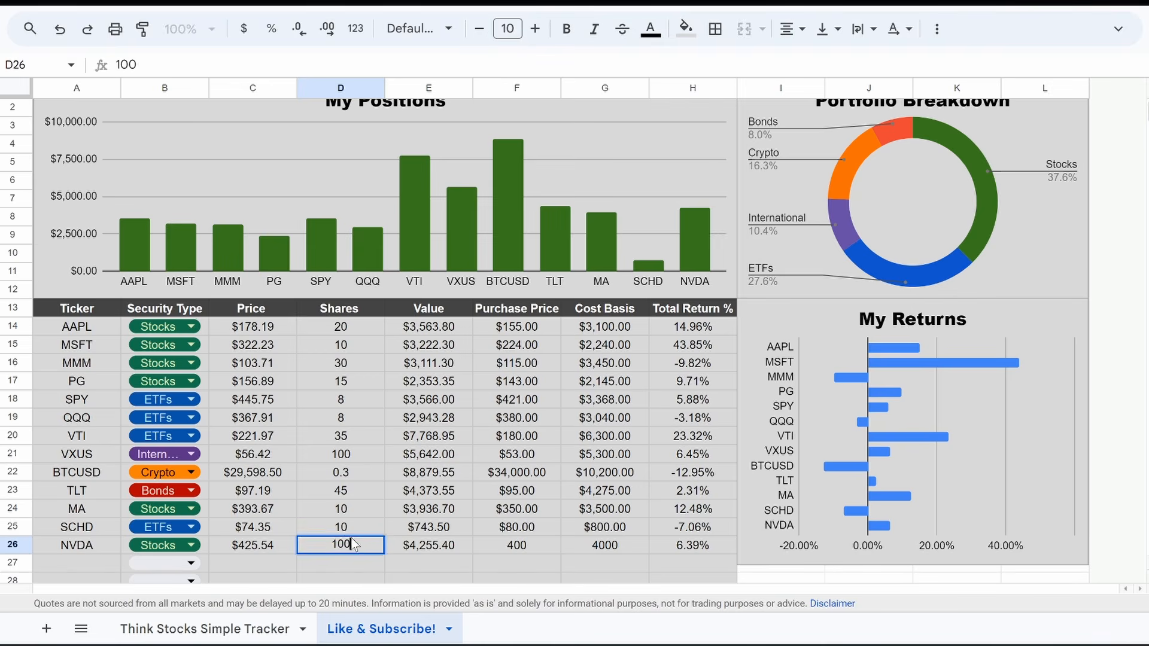
{"action": "key", "text": "Return"}
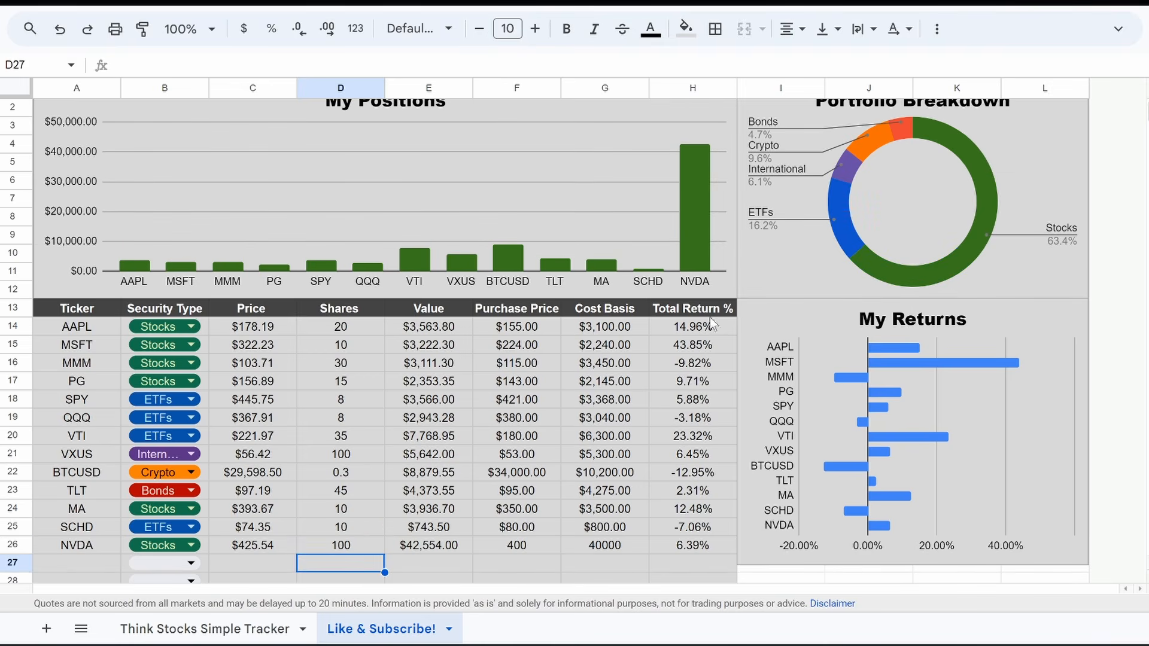
{"action": "left_click", "coordinate": [322, 546]}
{"action": "type", "text": "10"}
{"action": "key", "text": "Return"}
{"action": "left_click", "coordinate": [465, 511]}
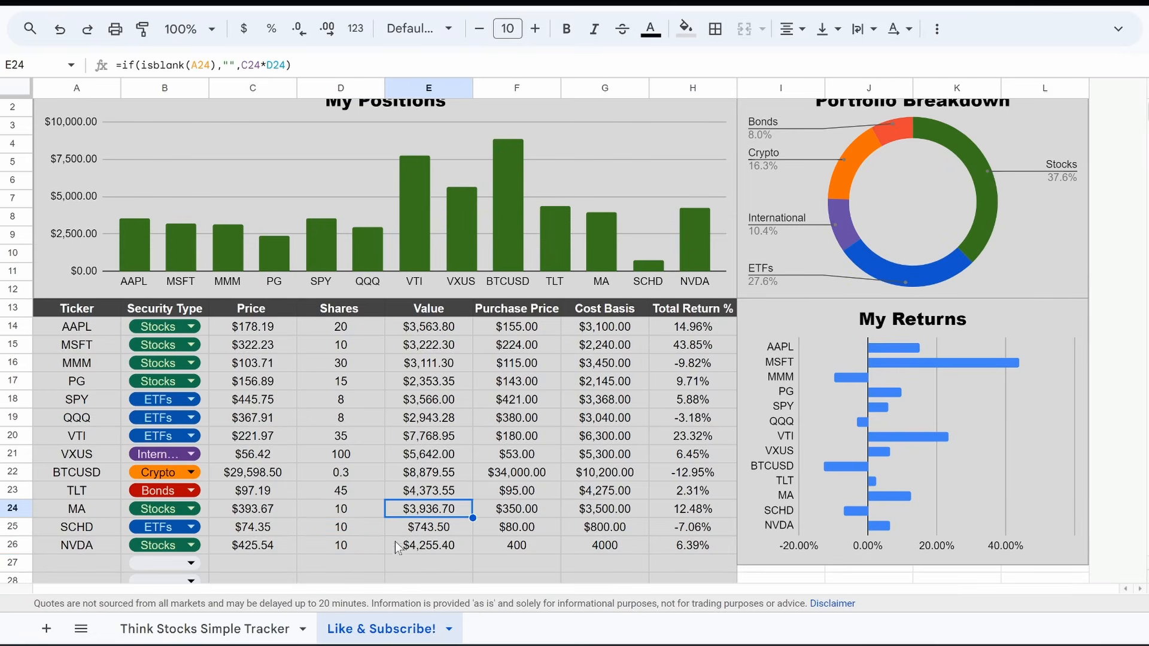
- Fill the range A14:L156 with the same light gray as the table background
{"action": "scroll", "coordinate": [526, 508], "scroll_direction": "down", "scroll_amount": 5}
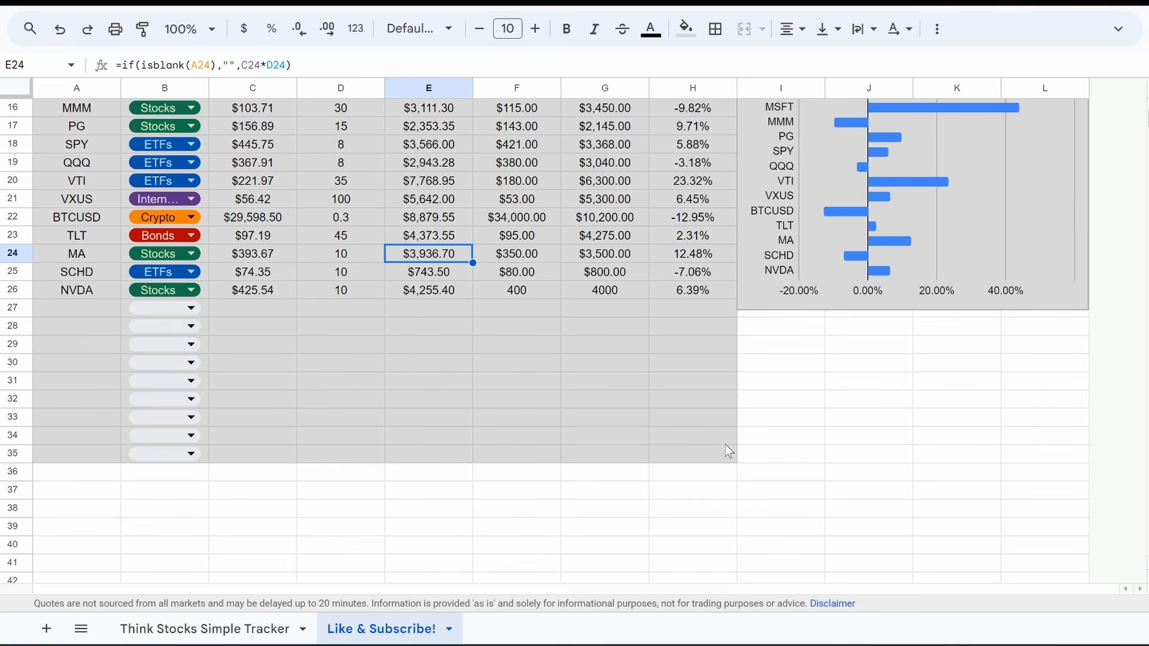
{"action": "scroll", "coordinate": [728, 452], "scroll_direction": "up", "scroll_amount": 5}
{"action": "left_click_drag", "start_coordinate": [55, 340], "coordinate": [1097, 454]}
{"action": "left_click", "coordinate": [686, 28]}
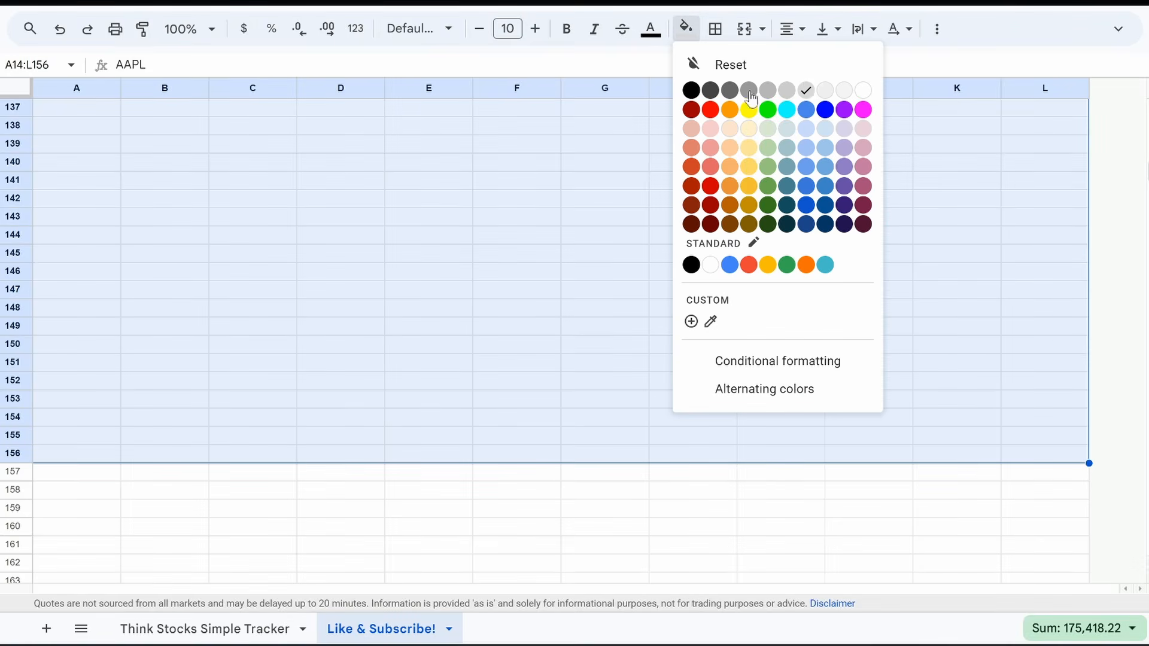
{"action": "left_click", "coordinate": [805, 91]}
{"action": "left_click", "coordinate": [392, 289]}
{"action": "scroll", "coordinate": [394, 290], "scroll_direction": "up", "scroll_amount": 20}
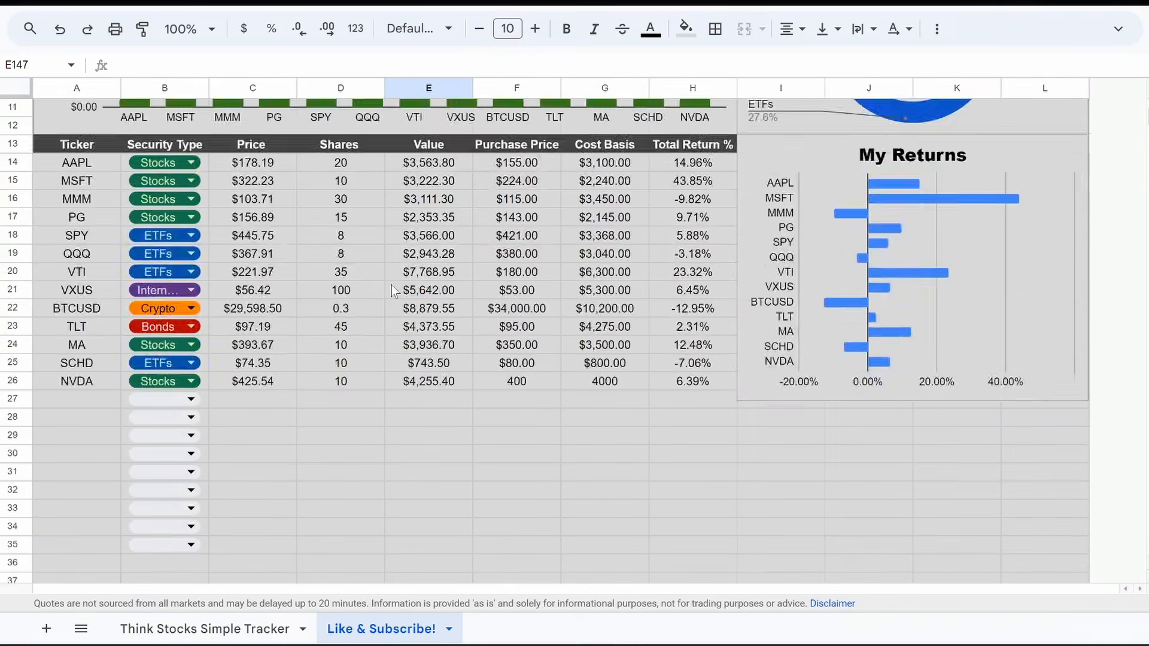
- Extend the empty Security Type dropdown from cell B35 down through B156
{"action": "scroll", "coordinate": [393, 290], "scroll_direction": "down", "scroll_amount": 2}
{"action": "scroll", "coordinate": [393, 291], "scroll_direction": "up", "scroll_amount": 5}
{"action": "scroll", "coordinate": [394, 290], "scroll_direction": "down", "scroll_amount": 8}
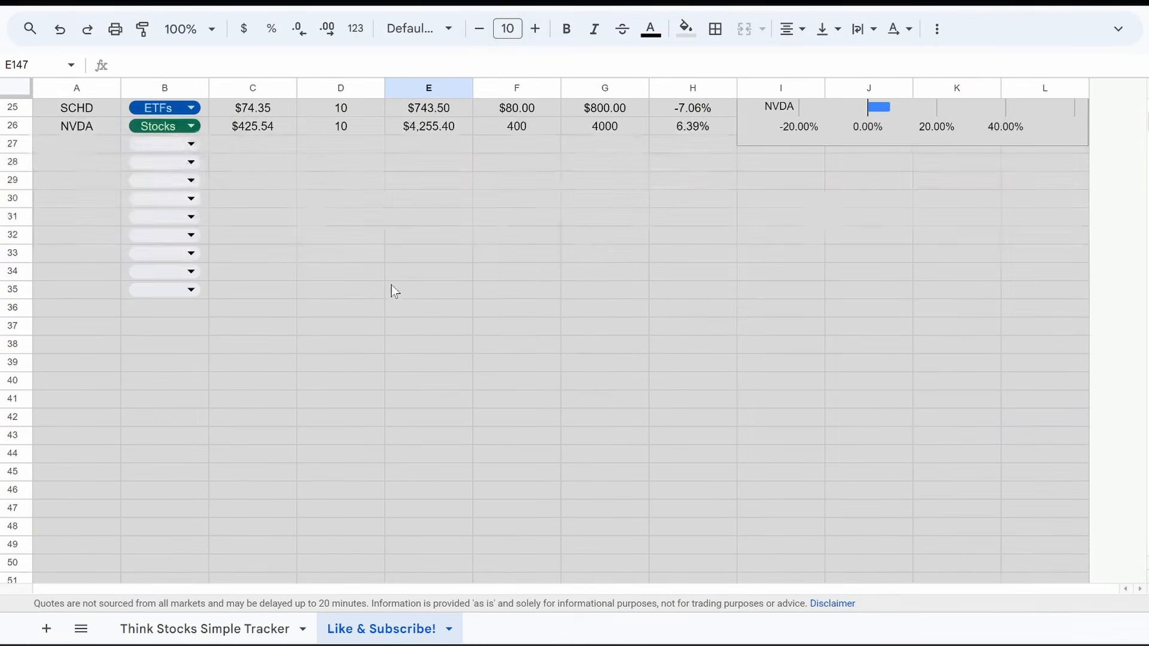
{"action": "left_click", "coordinate": [206, 296]}
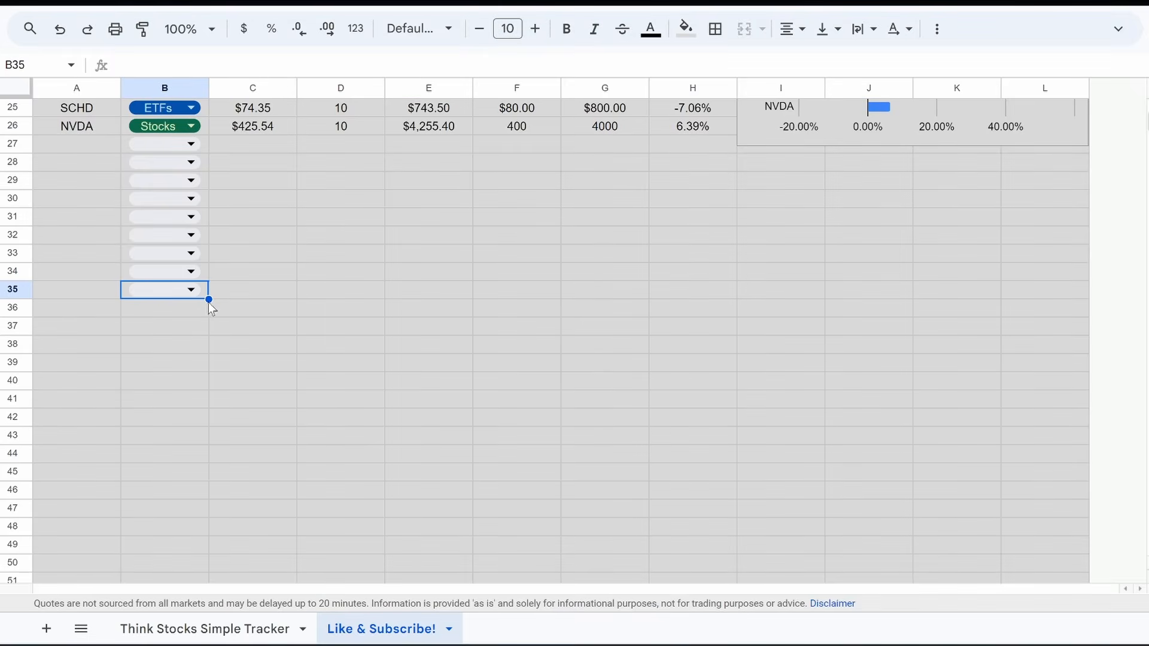
{"action": "right_click", "coordinate": [201, 515]}
{"action": "left_click", "coordinate": [113, 368]}
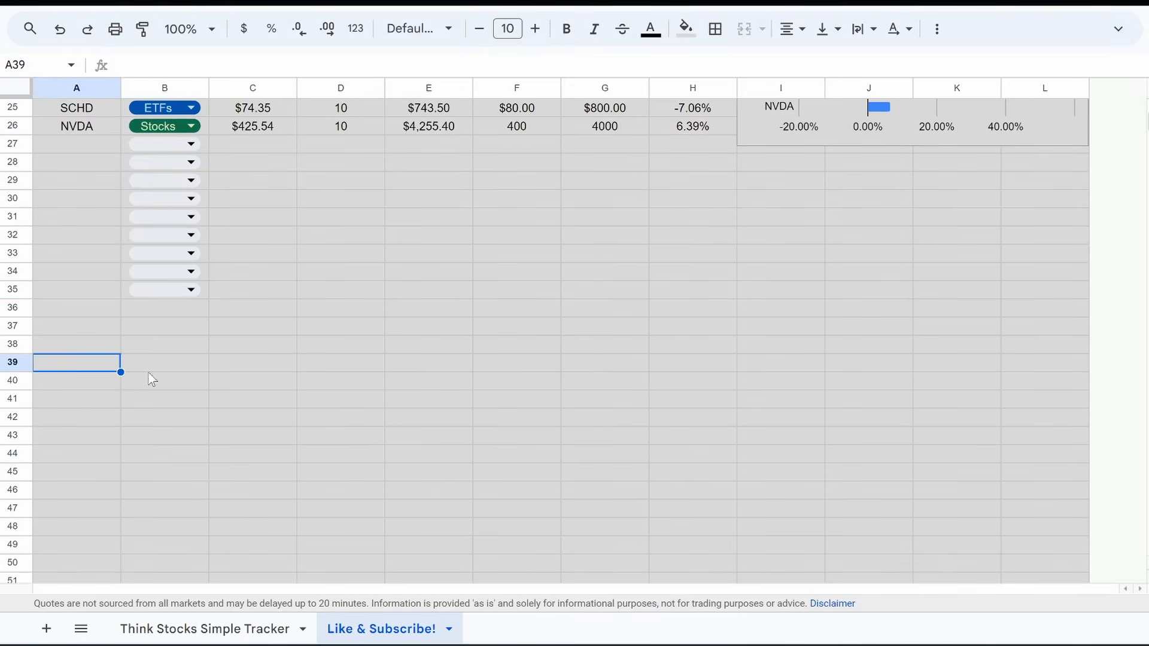
{"action": "left_click", "coordinate": [203, 293]}
{"action": "left_click_drag", "start_coordinate": [209, 298], "coordinate": [254, 336]}
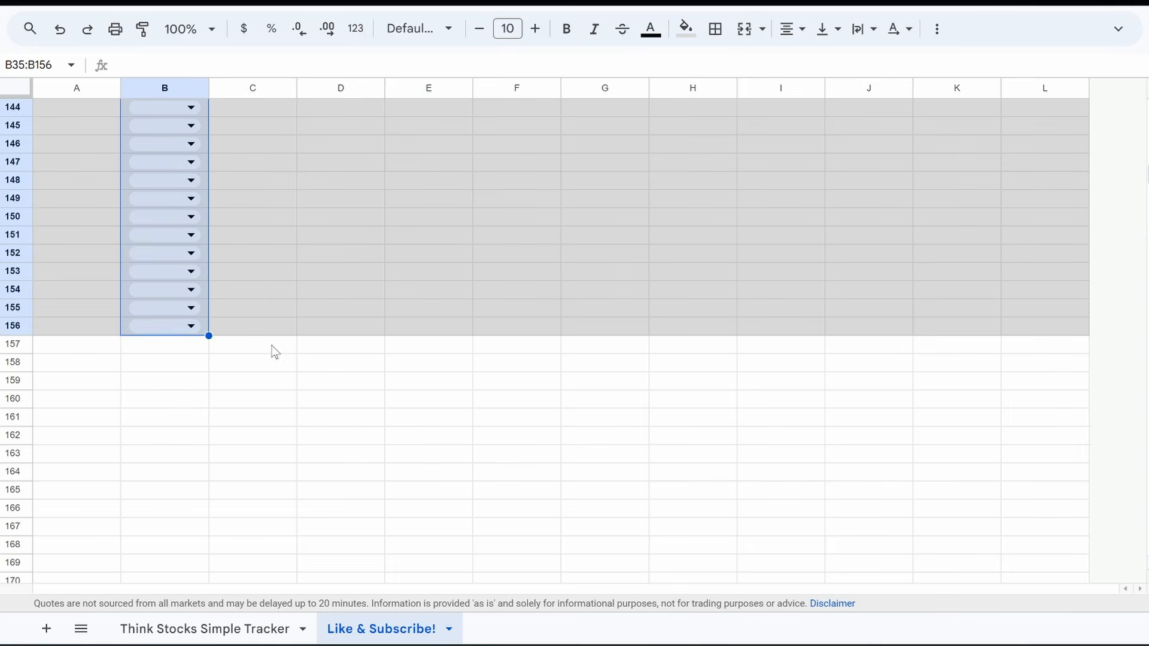
{"action": "scroll", "coordinate": [272, 345], "scroll_direction": "up", "scroll_amount": 20}
{"action": "scroll", "coordinate": [272, 345], "scroll_direction": "down", "scroll_amount": 20}
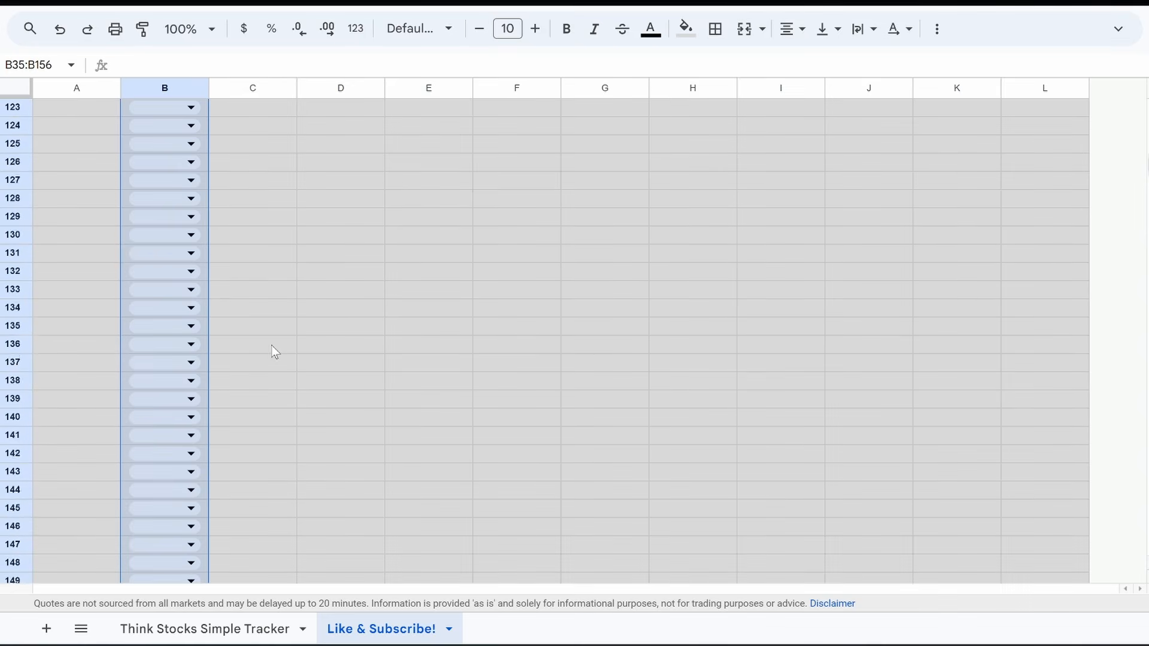
- Delete the unused rows 157 to 1000 below the gray table area and review the finished tracker
{"action": "scroll", "coordinate": [275, 351], "scroll_direction": "down", "scroll_amount": 8}
{"action": "left_click", "coordinate": [18, 289]}
{"action": "scroll", "coordinate": [193, 398], "scroll_direction": "down", "scroll_amount": 20}
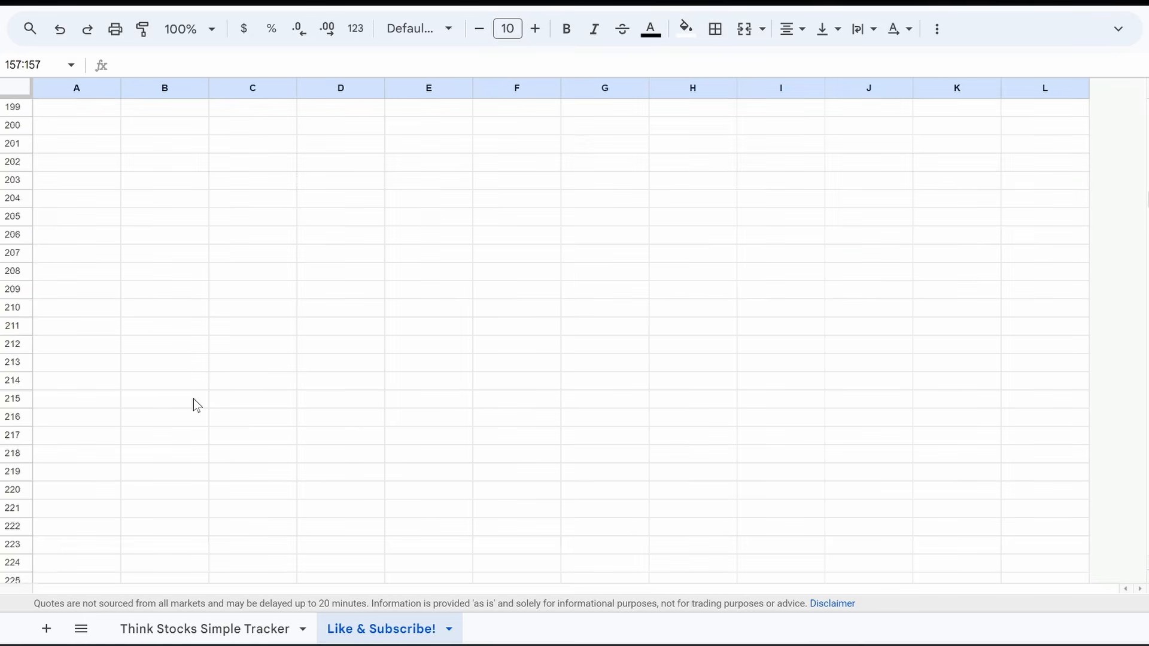
{"action": "scroll", "coordinate": [193, 399], "scroll_direction": "down", "scroll_amount": 20}
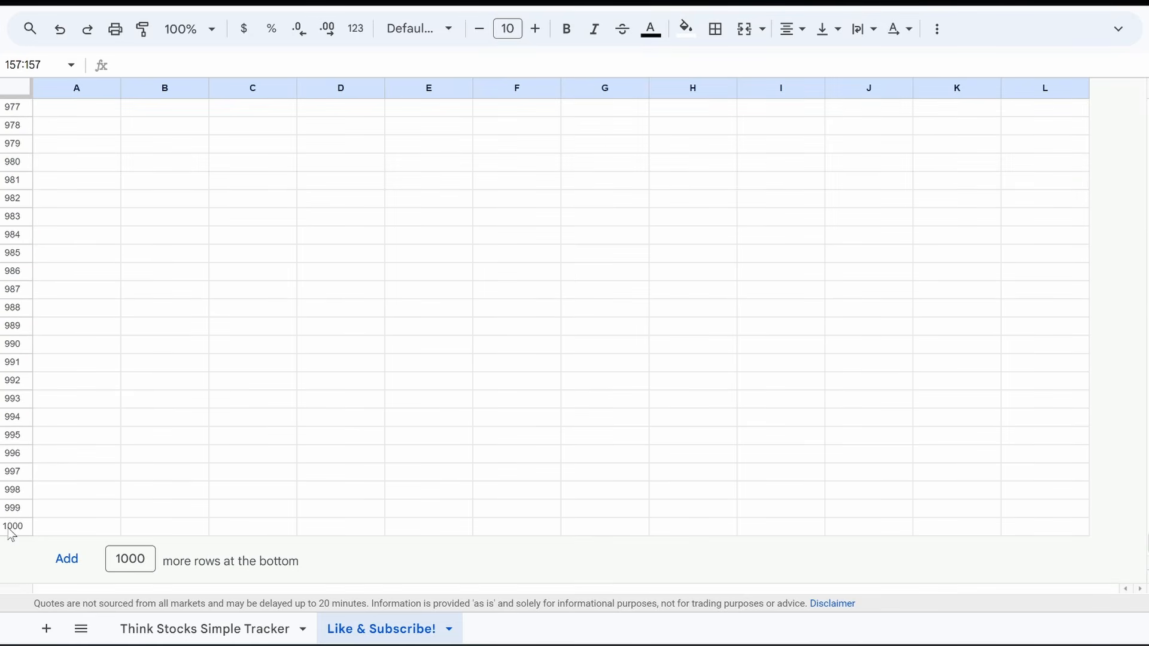
{"action": "left_click", "coordinate": [11, 527], "text": "shift"}
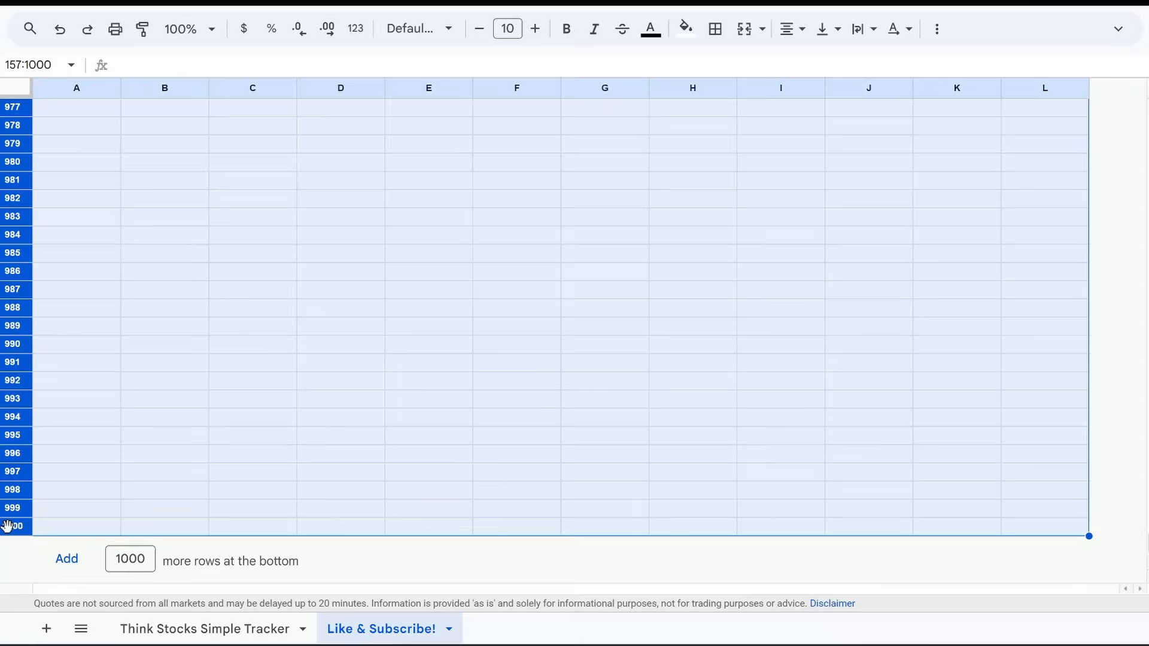
{"action": "right_click", "coordinate": [13, 442]}
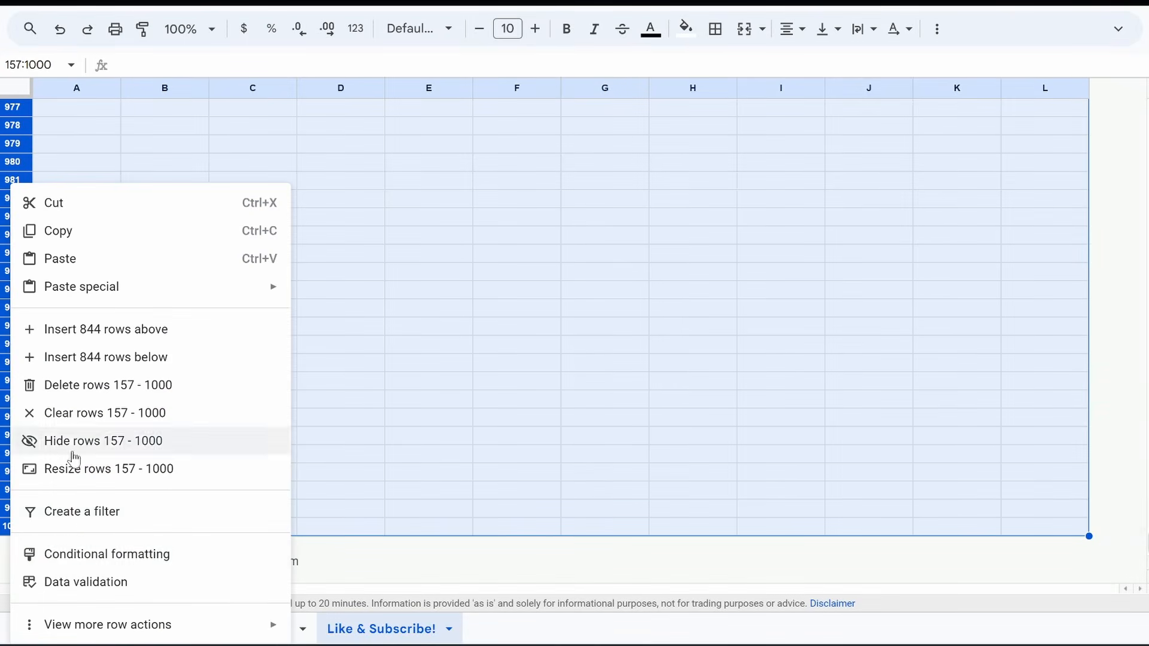
{"action": "left_click", "coordinate": [78, 389]}
{"action": "left_click", "coordinate": [310, 439]}
{"action": "scroll", "coordinate": [310, 439], "scroll_direction": "up", "scroll_amount": 20}
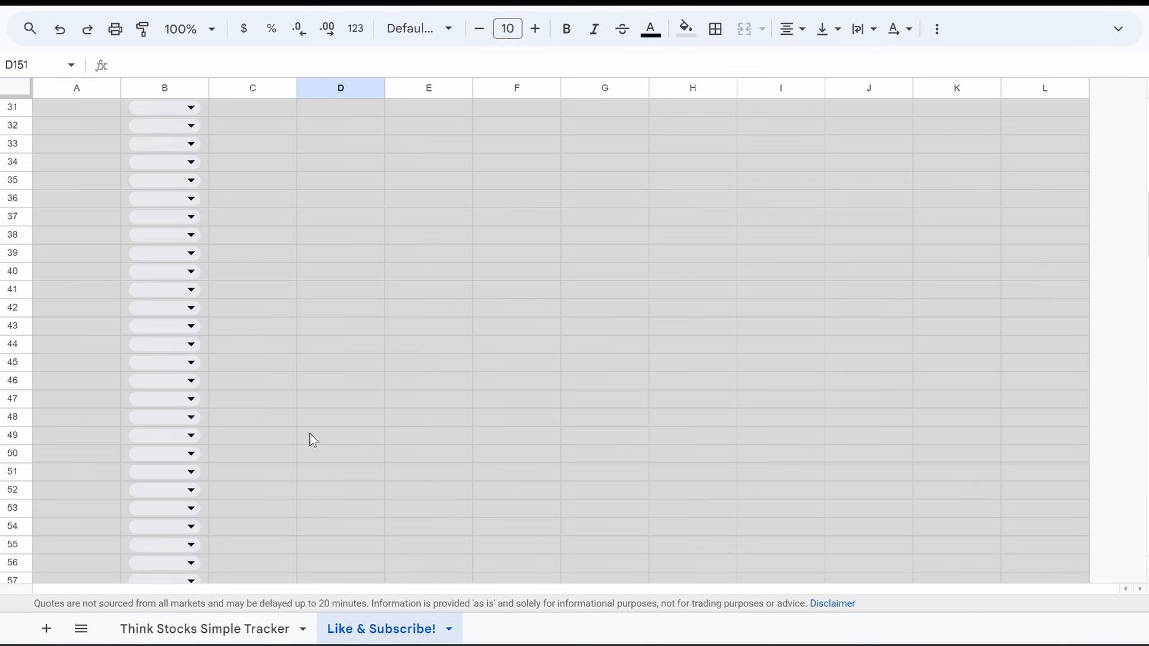
{"action": "scroll", "coordinate": [310, 439], "scroll_direction": "up", "scroll_amount": 10}
{"action": "scroll", "coordinate": [310, 438], "scroll_direction": "down", "scroll_amount": 20}
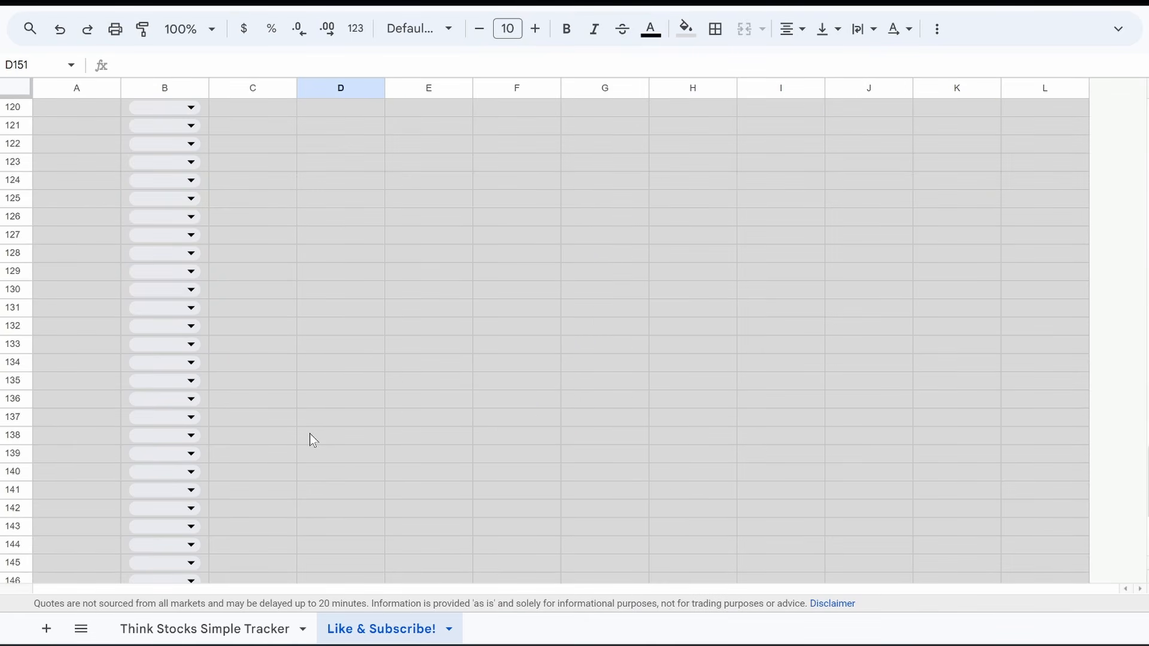
{"action": "scroll", "coordinate": [310, 438], "scroll_direction": "up", "scroll_amount": 20}
{"action": "scroll", "coordinate": [310, 440], "scroll_direction": "up", "scroll_amount": 20}
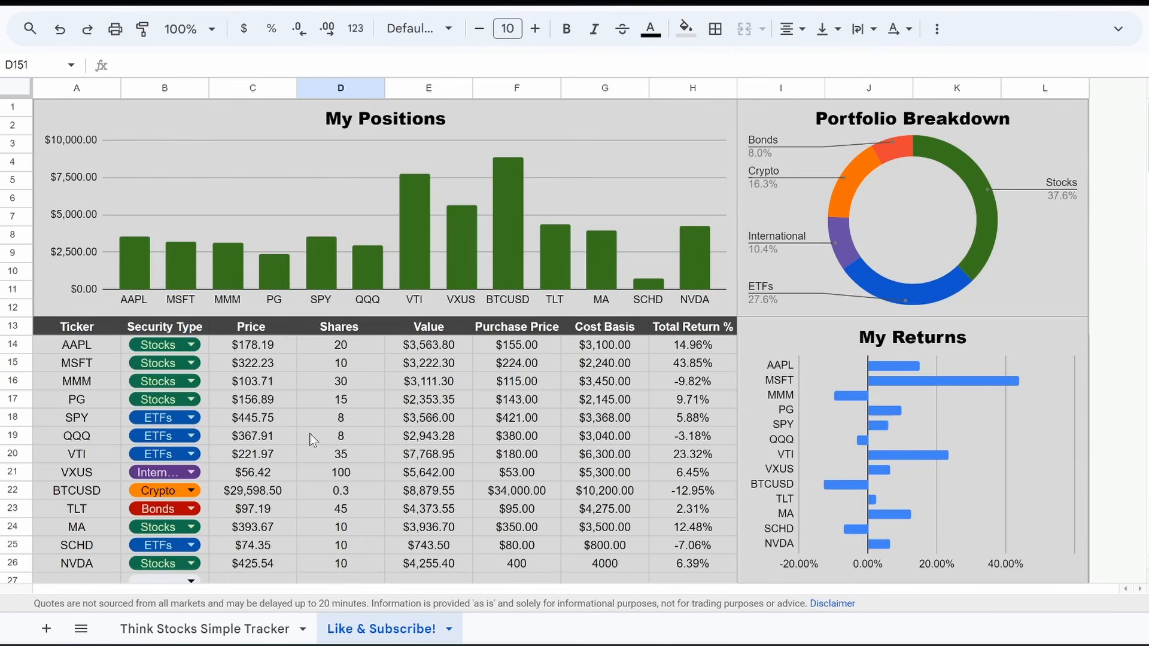